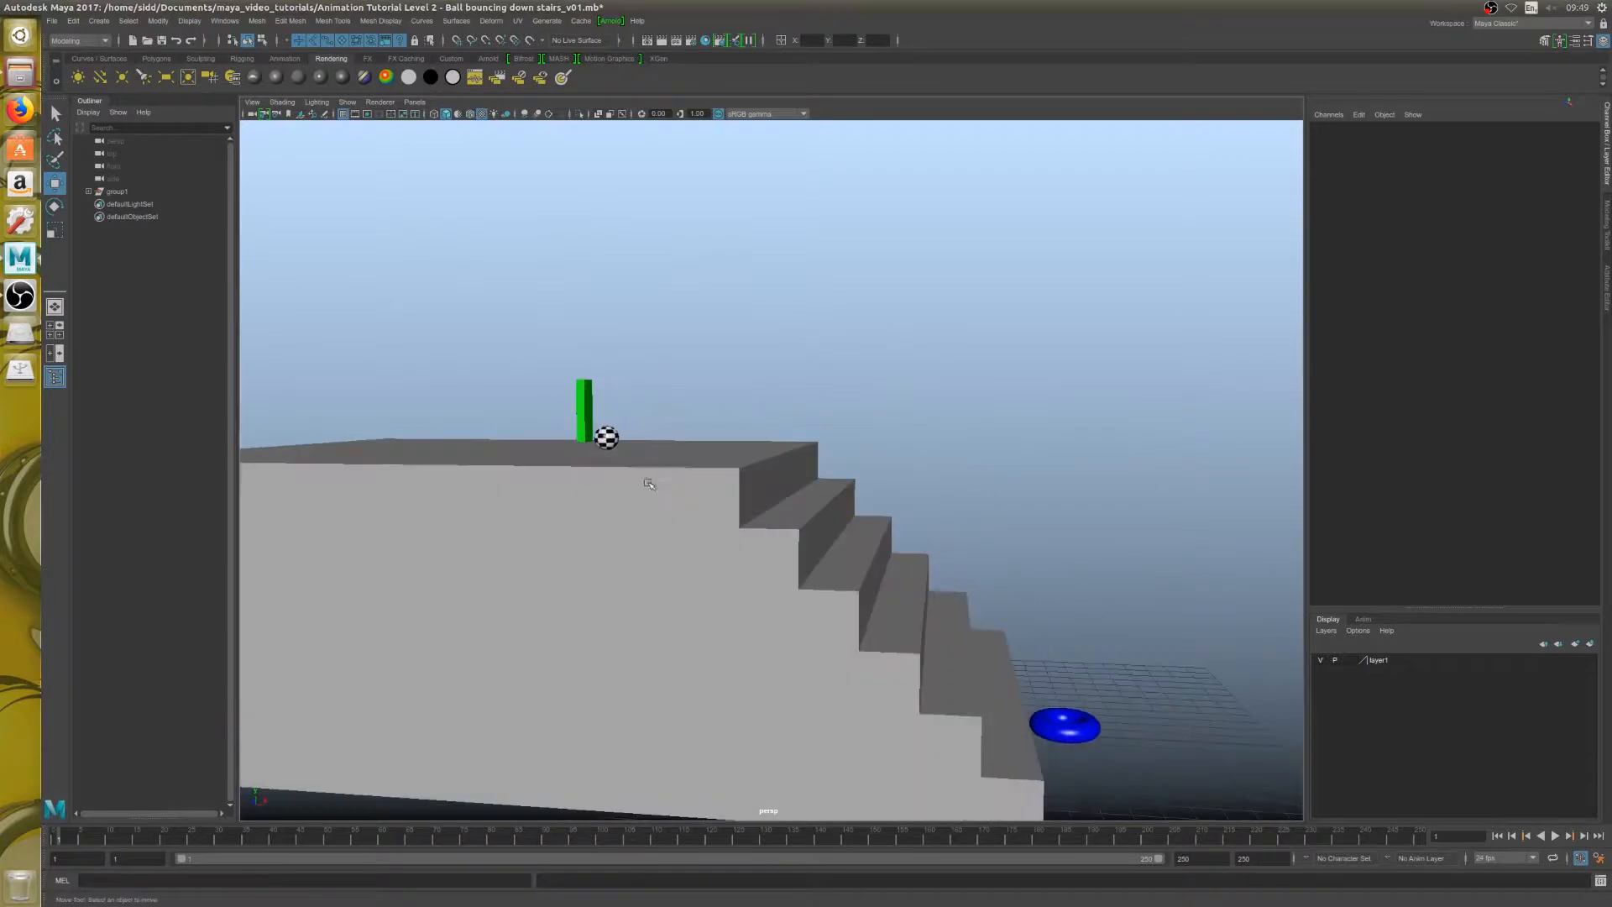
Step: Examine the checkered ball beside the green block at the top of the stairs
alt+middle_drag(698, 515, 733, 522)
click(644, 442)
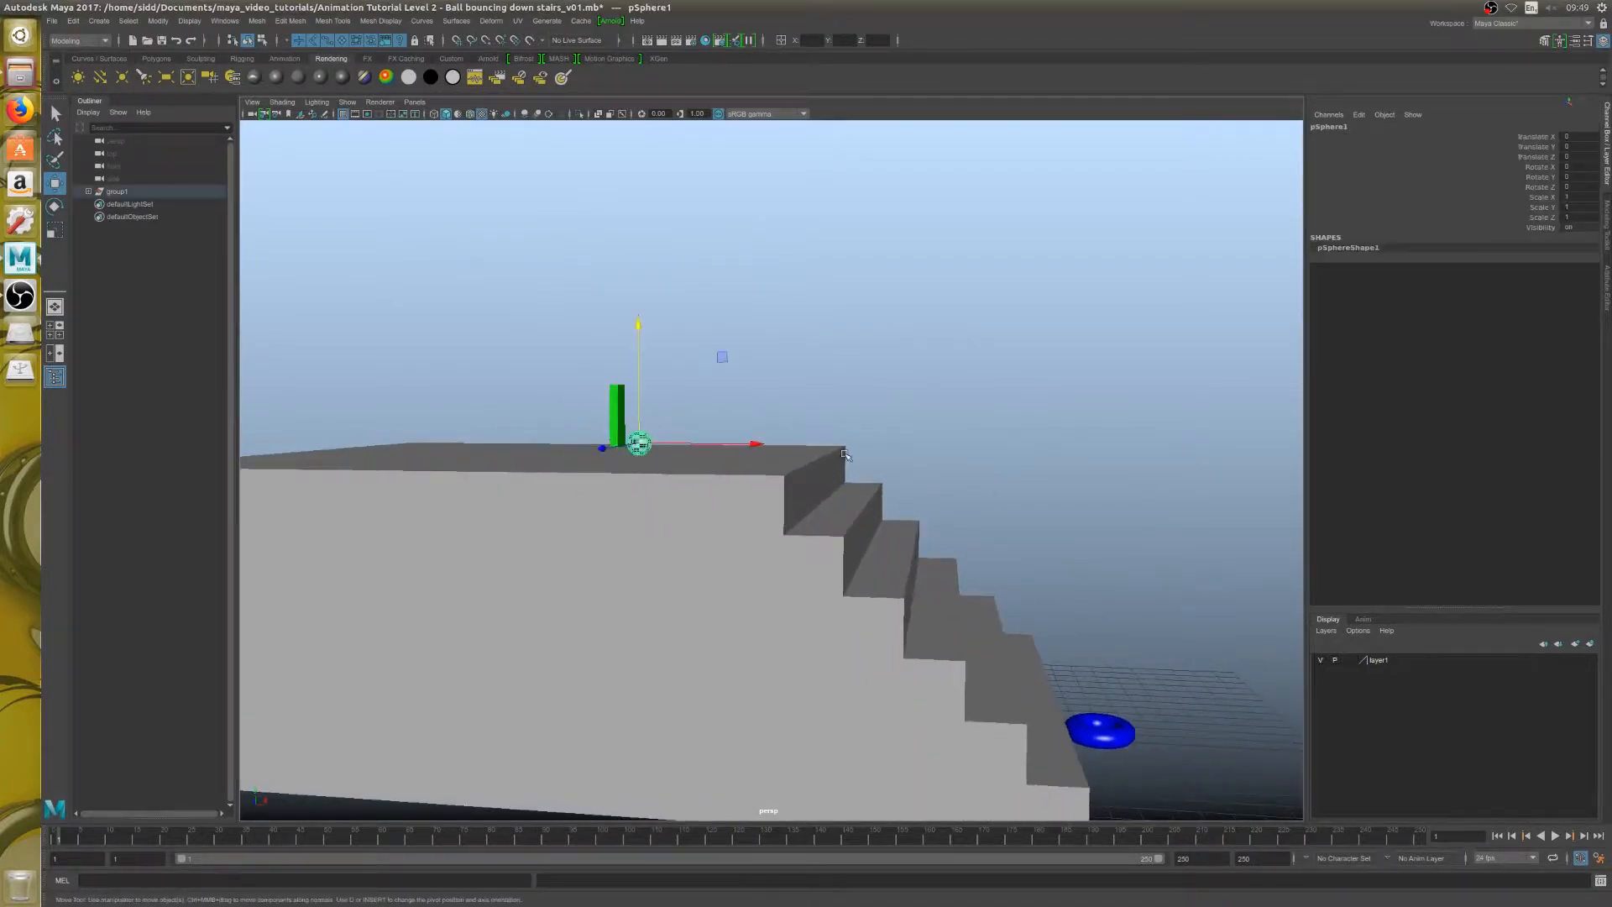
key(f)
scroll(840, 457, down, 8)
alt+drag(773, 514, 785, 502)
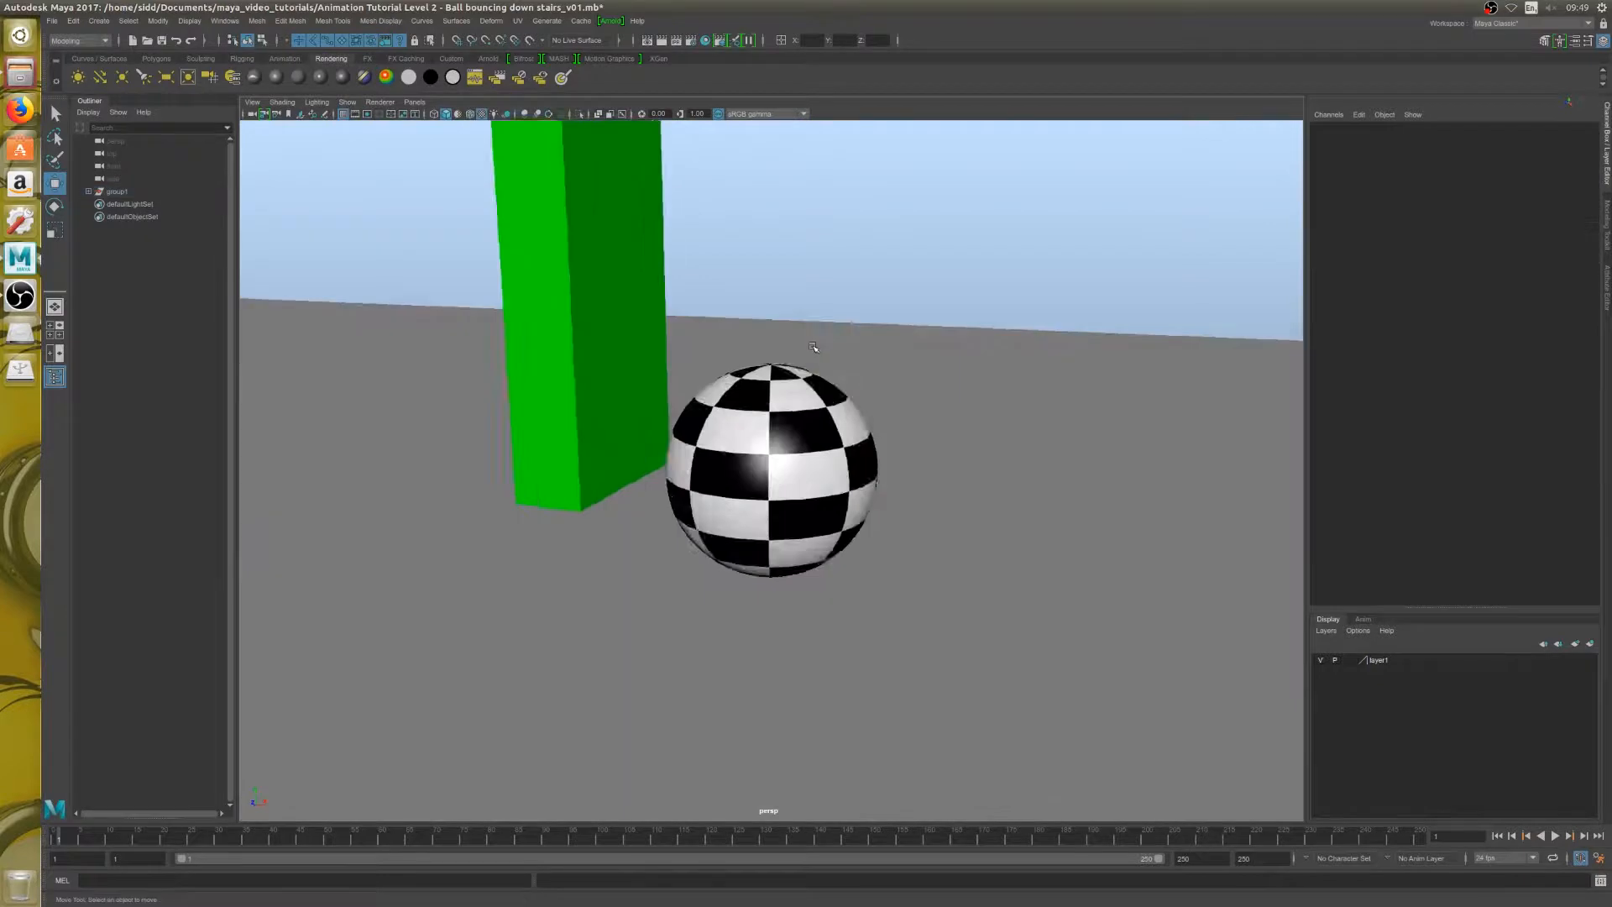
scroll(777, 478, down, 3)
alt+drag(777, 479, 910, 426)
Step: Try moving the checkered ball off the platform and down past the stairs onto the blue torus, and undo the moves
click(775, 451)
scroll(777, 452, down, 8)
scroll(910, 427, down, 2)
alt+middle_drag(910, 427, 847, 375)
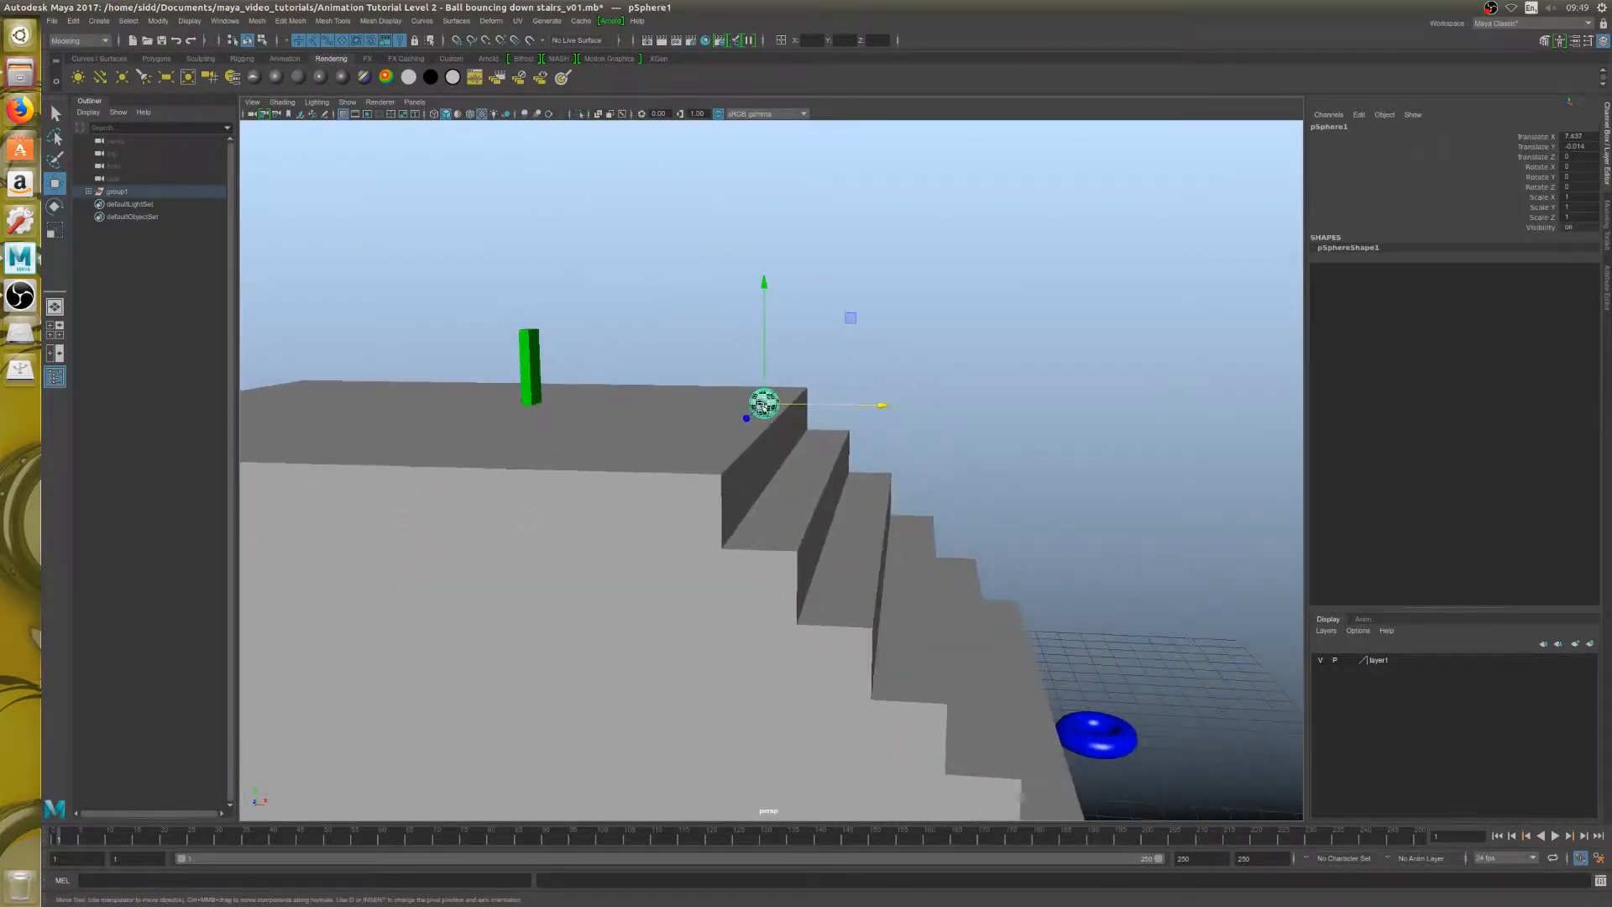
drag(763, 406, 1078, 721)
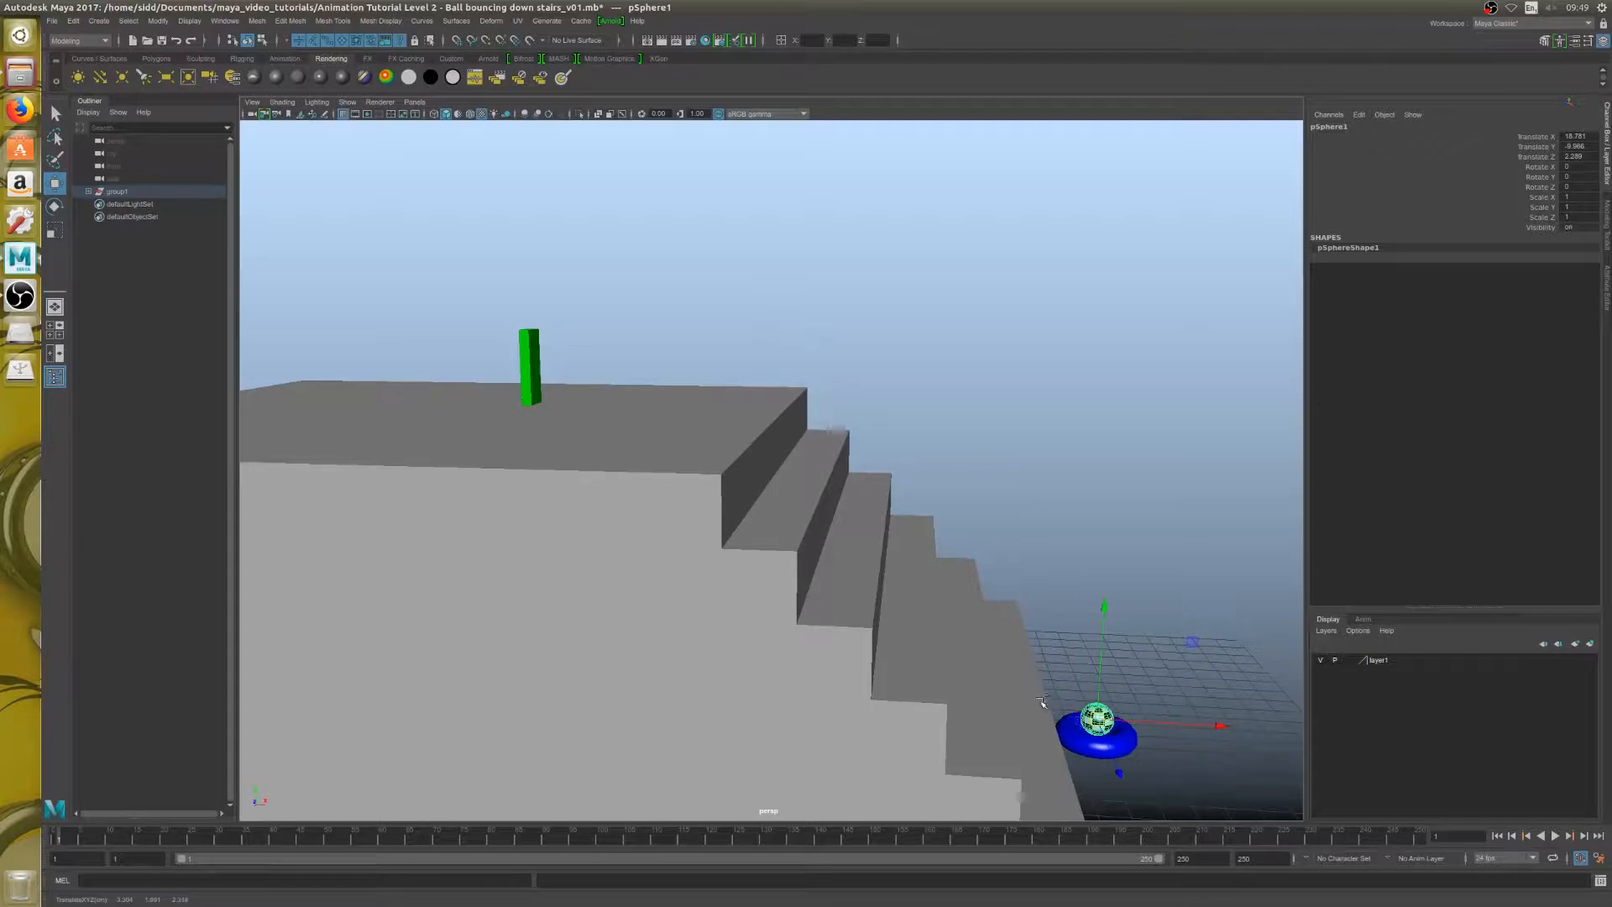
key(ctrl+z)
key(ctrl+z)
key(ctrl+z)
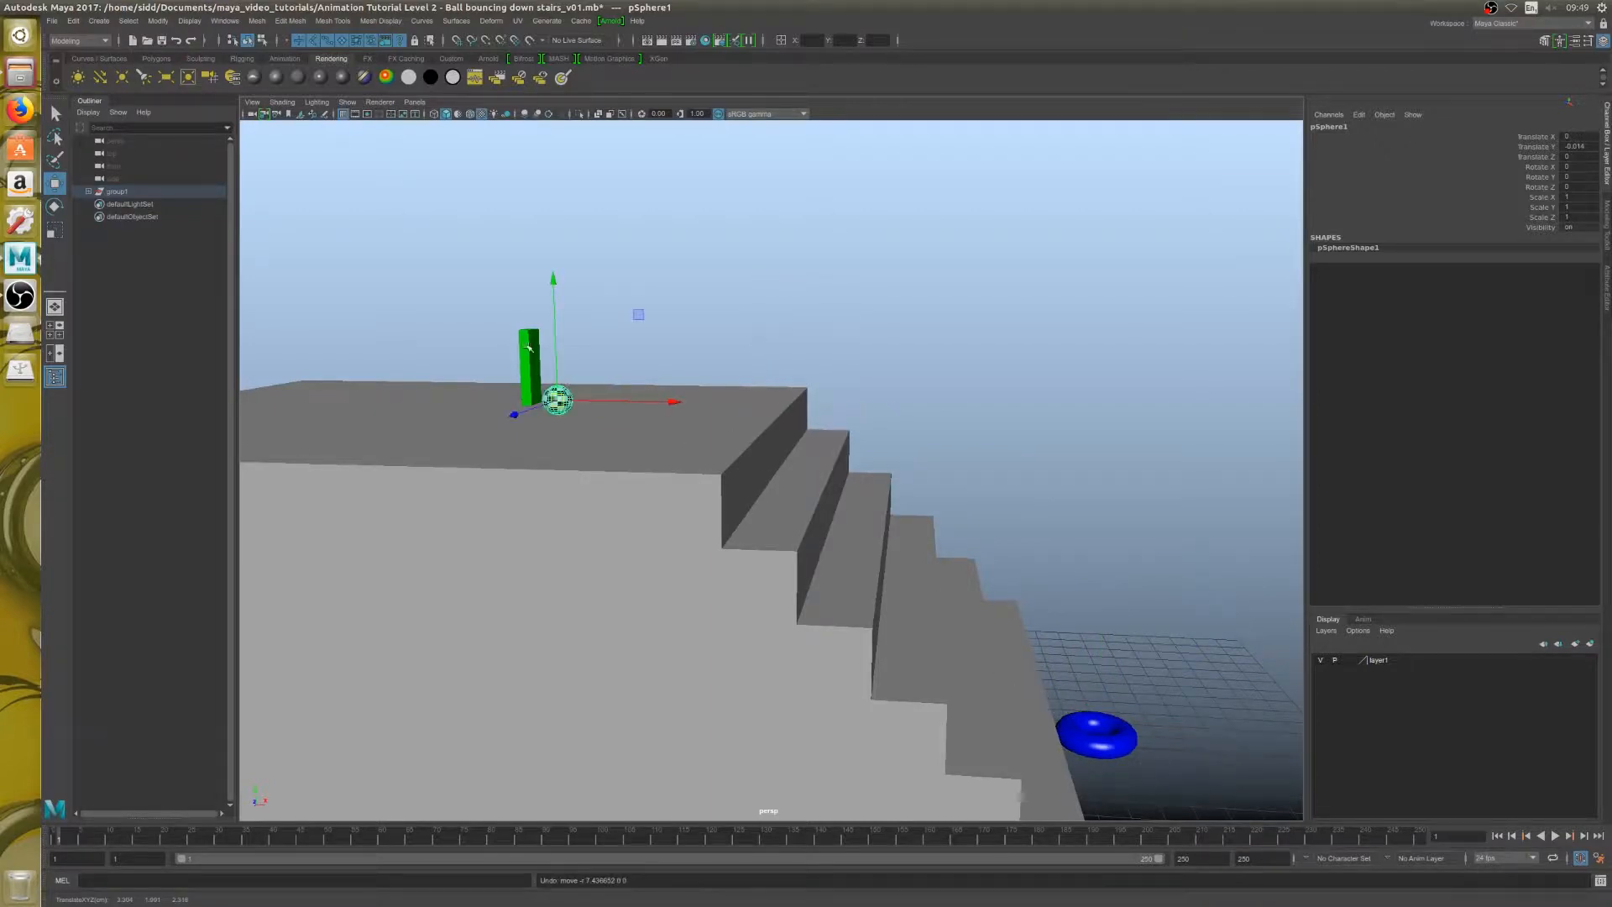
Step: Examine the green block up close and the staircase leading down to the blue torus
click(530, 347)
key(f)
scroll(812, 410, down, 3)
alt+drag(920, 387, 860, 389)
scroll(860, 389, down, 3)
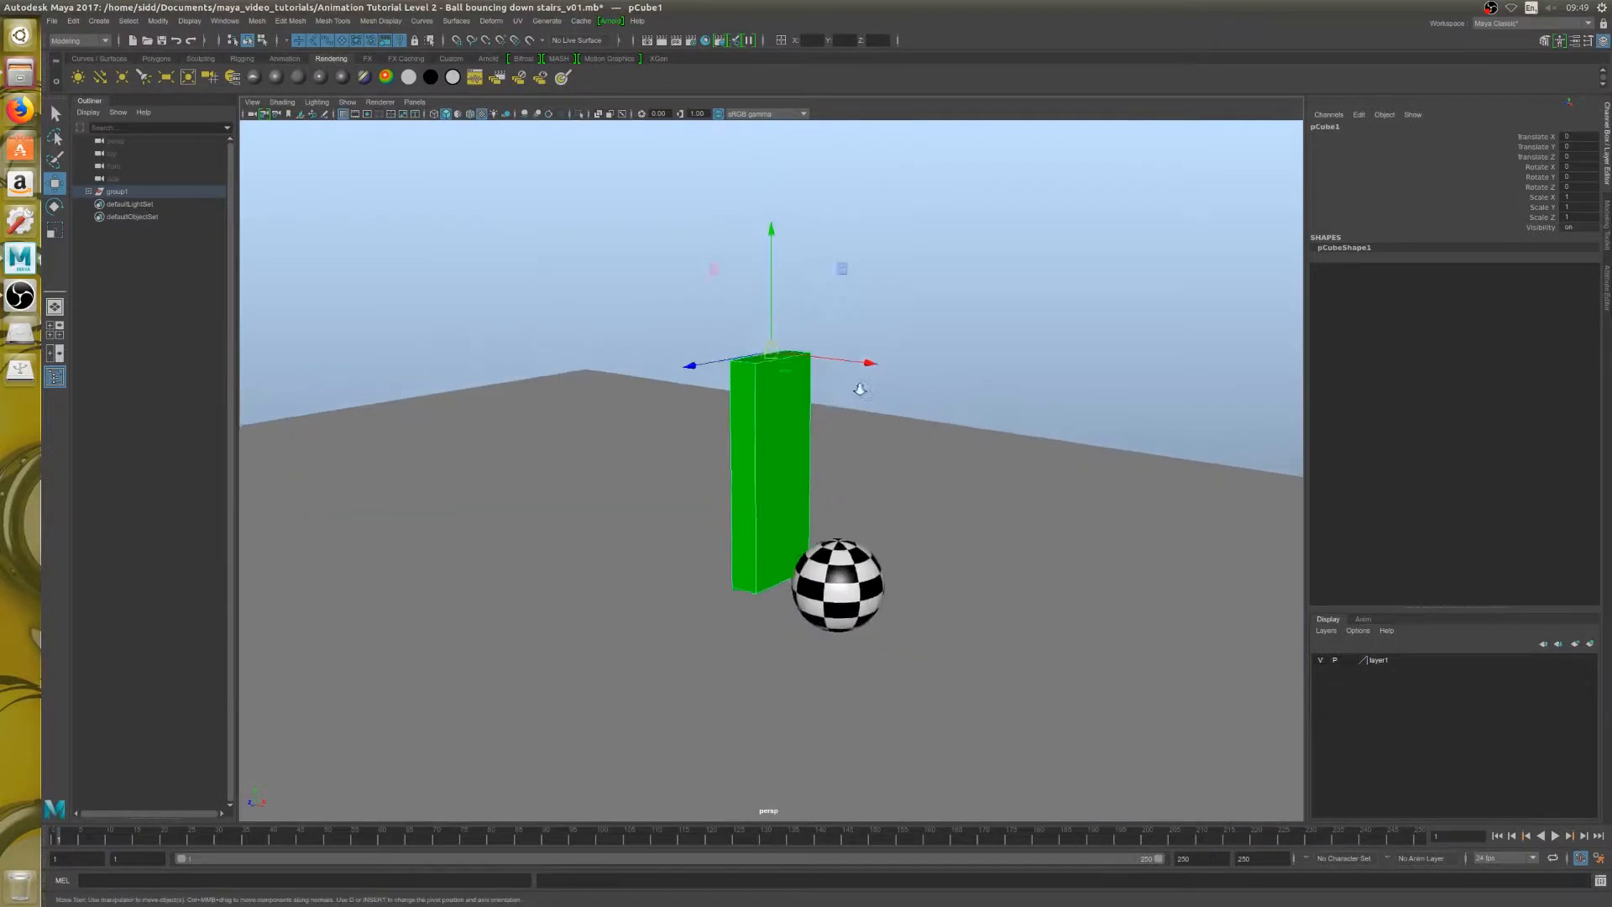
key(e)
alt+drag(749, 451, 813, 209)
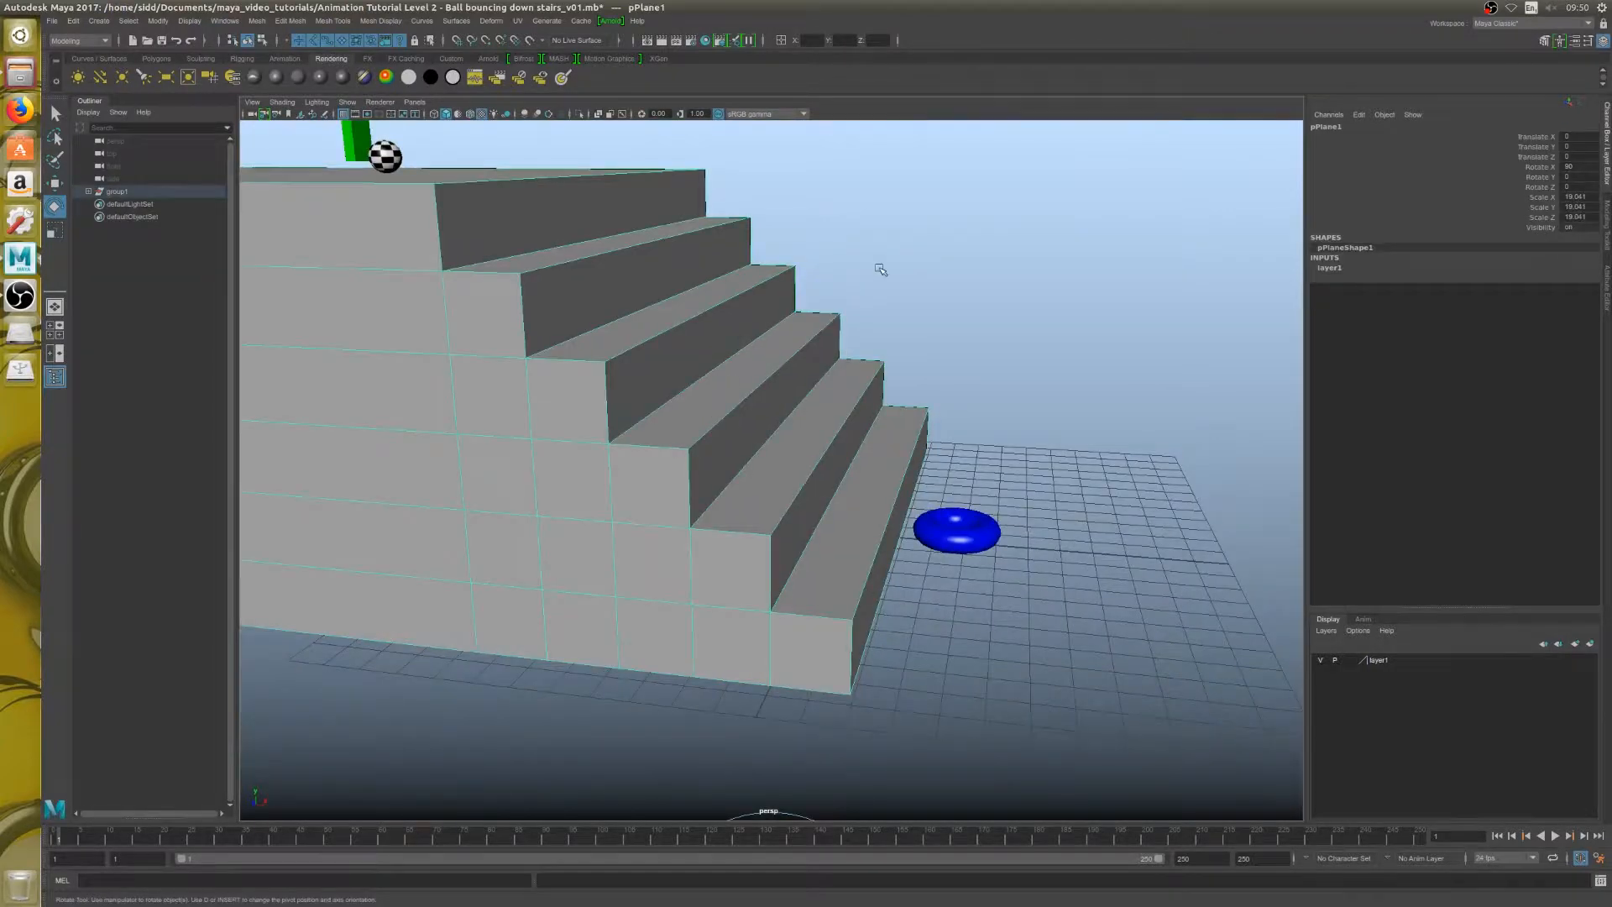
click(881, 269)
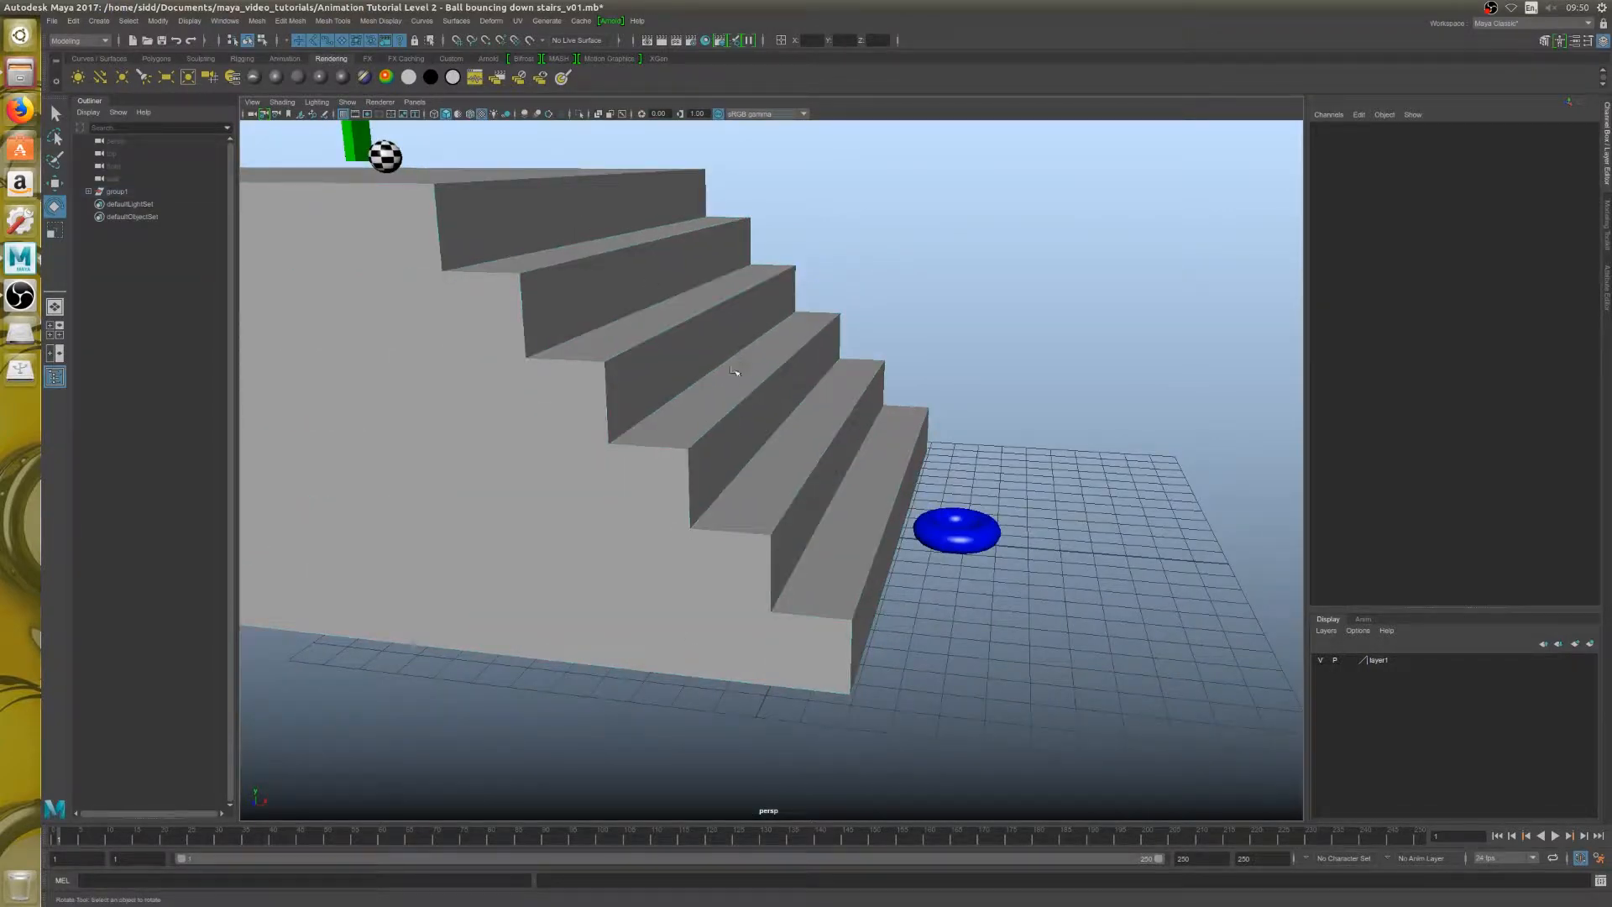
scroll(965, 546, up, 8)
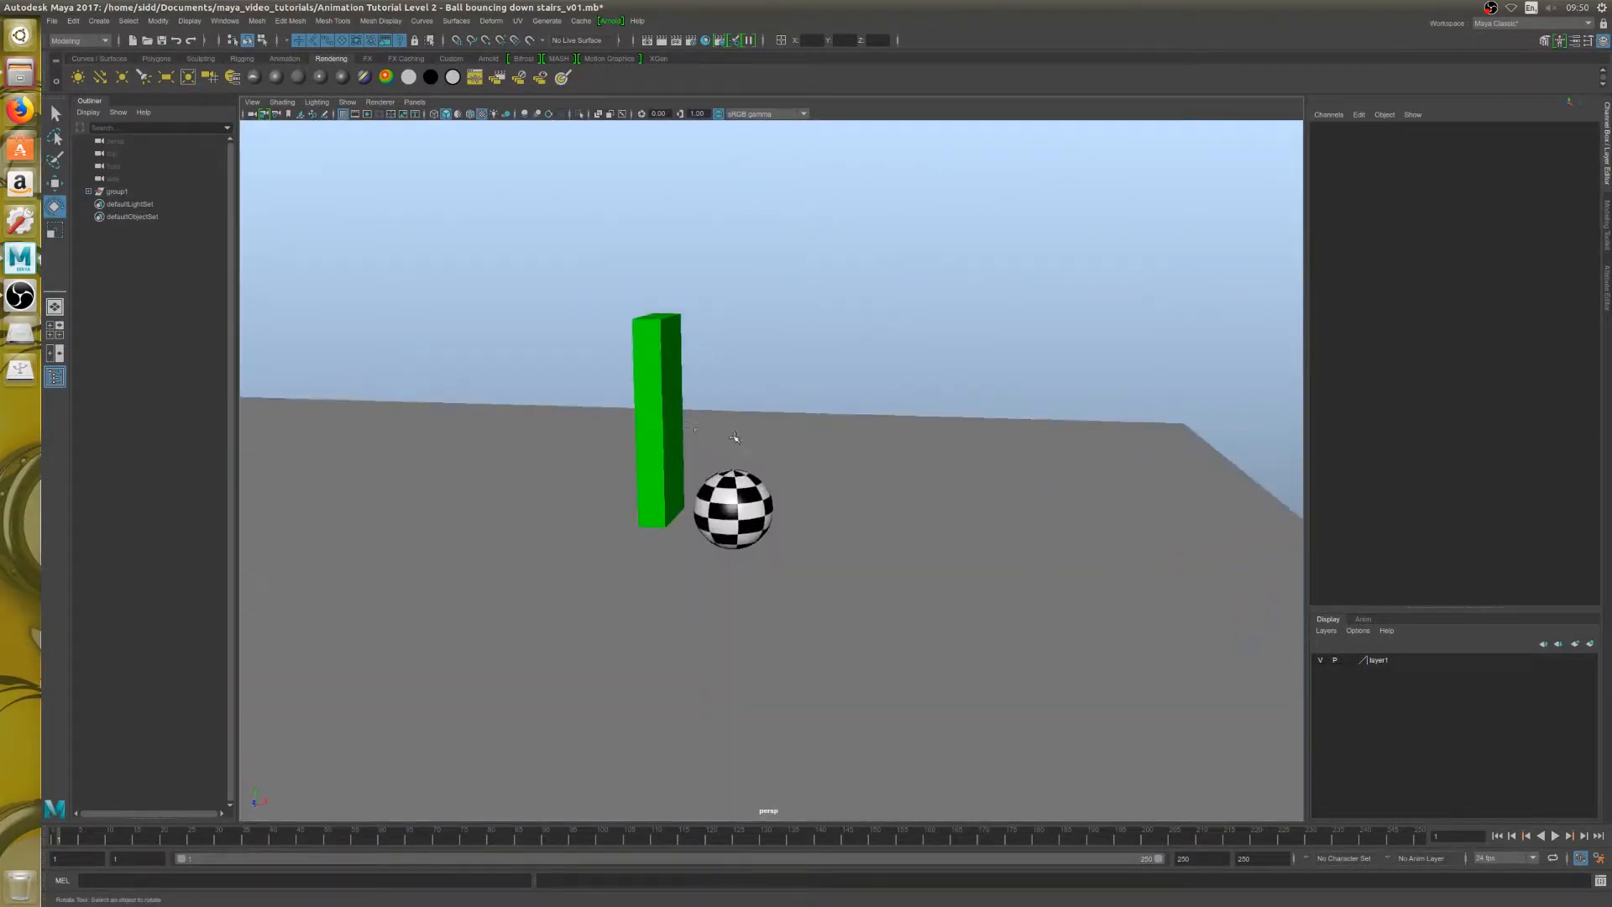
alt+drag(567, 463, 713, 424)
scroll(616, 436, up, 3)
scroll(714, 424, down, 3)
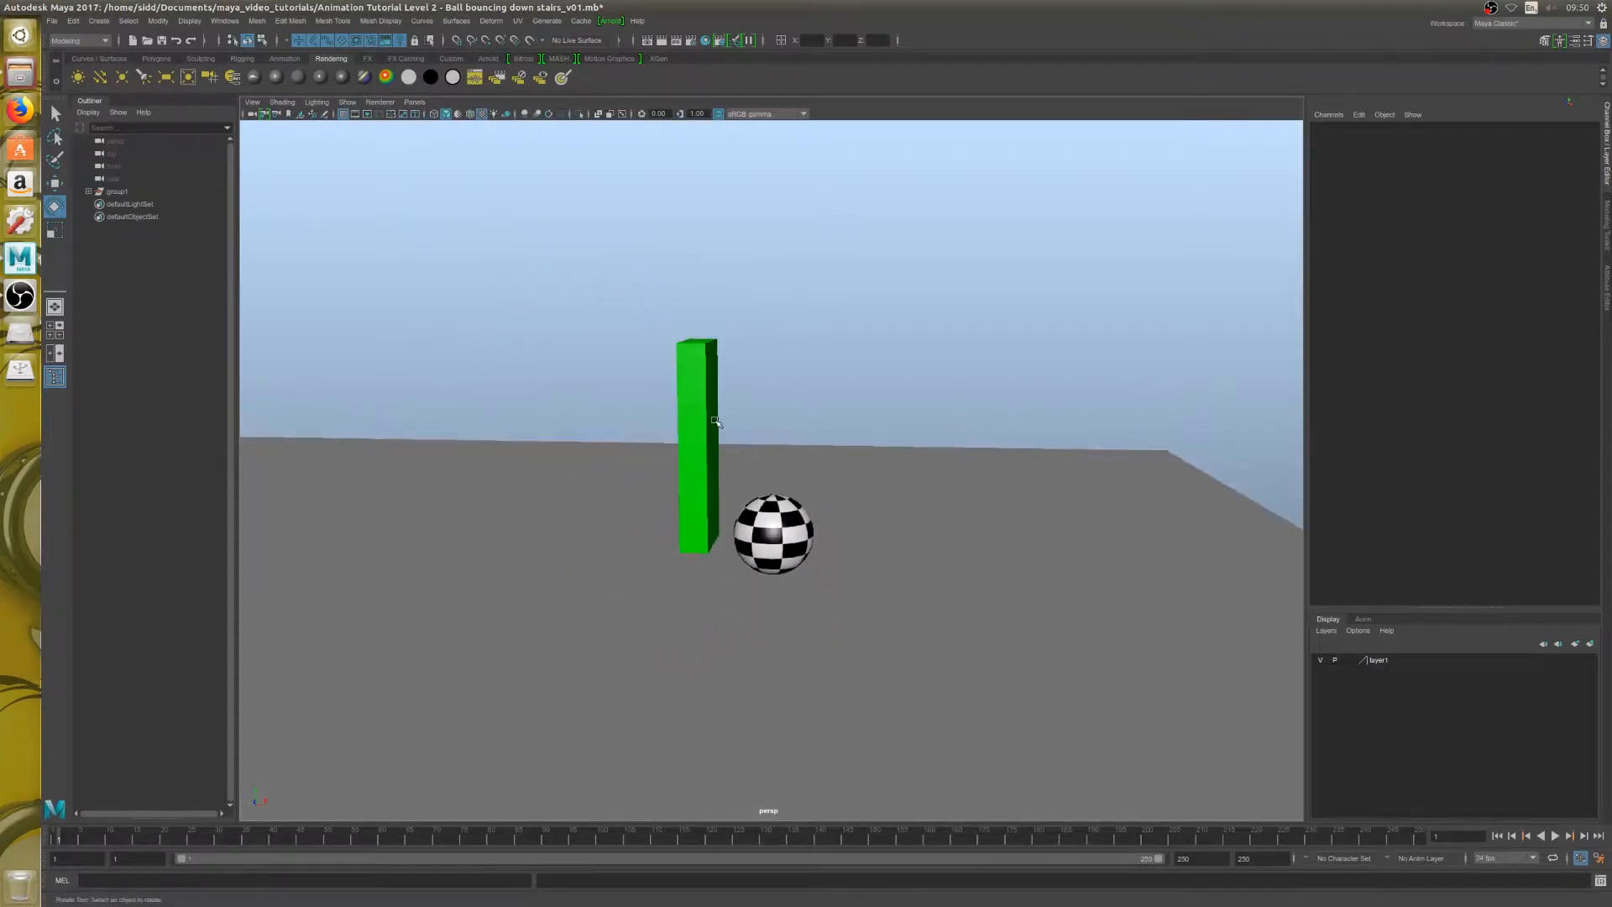
Step: Try swinging the green block around its Z axis over the ball, and undo the rotation
scroll(714, 424, up, 3)
click(645, 351)
scroll(655, 386, down, 3)
alt+middle_drag(662, 414, 714, 411)
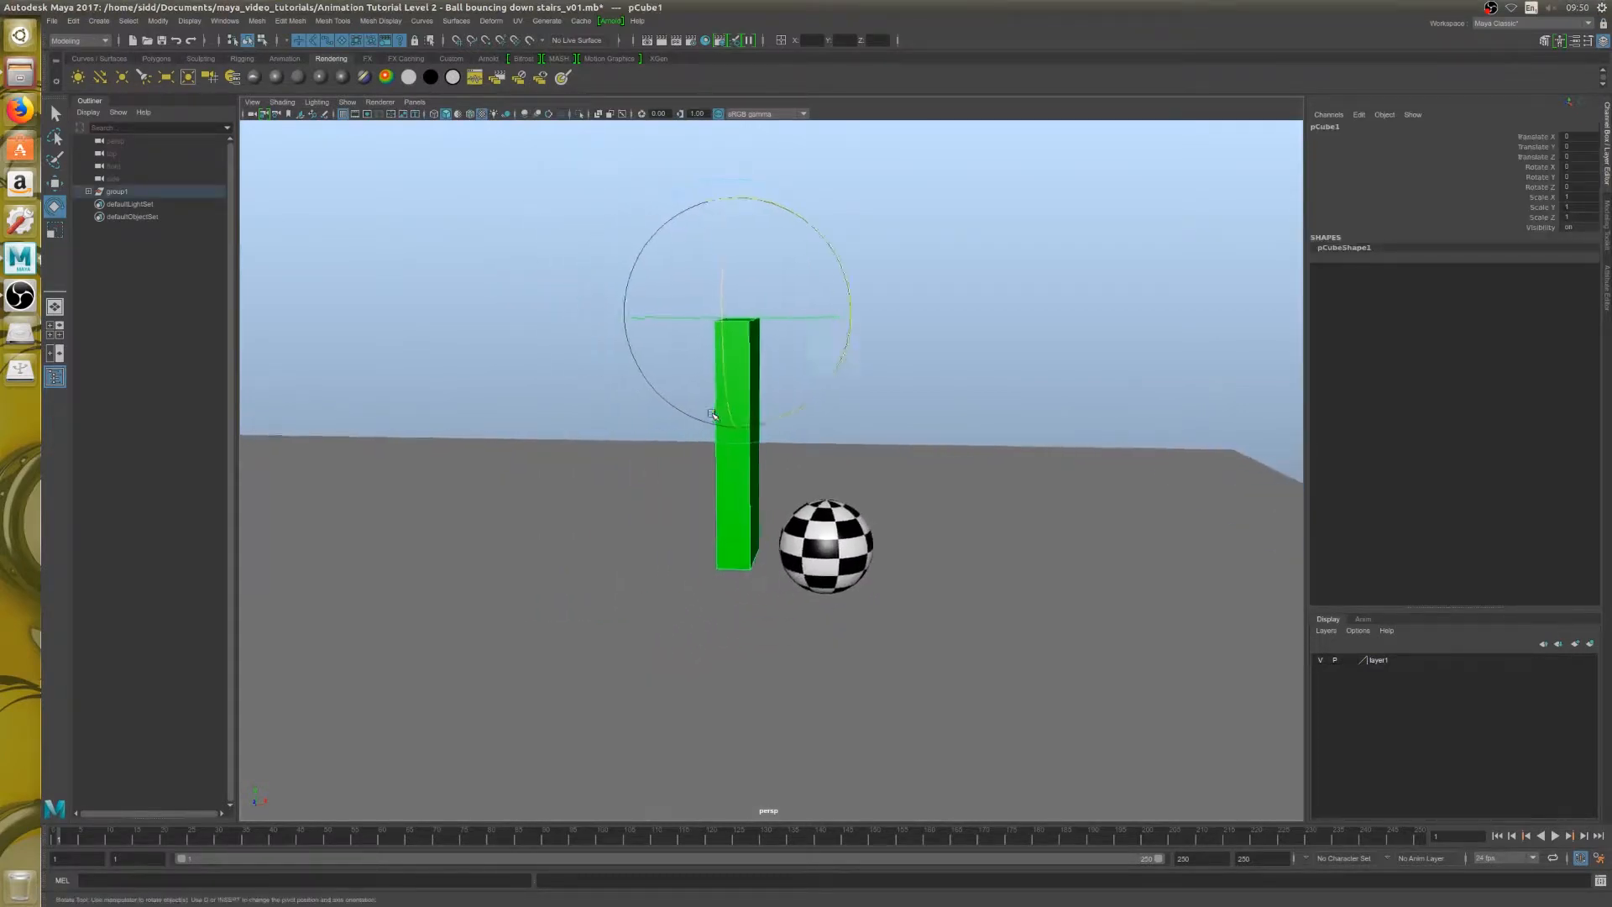
scroll(714, 412, up, 3)
alt+drag(716, 396, 731, 380)
scroll(731, 380, down, 2)
drag(820, 270, 750, 136)
scroll(867, 342, down, 4)
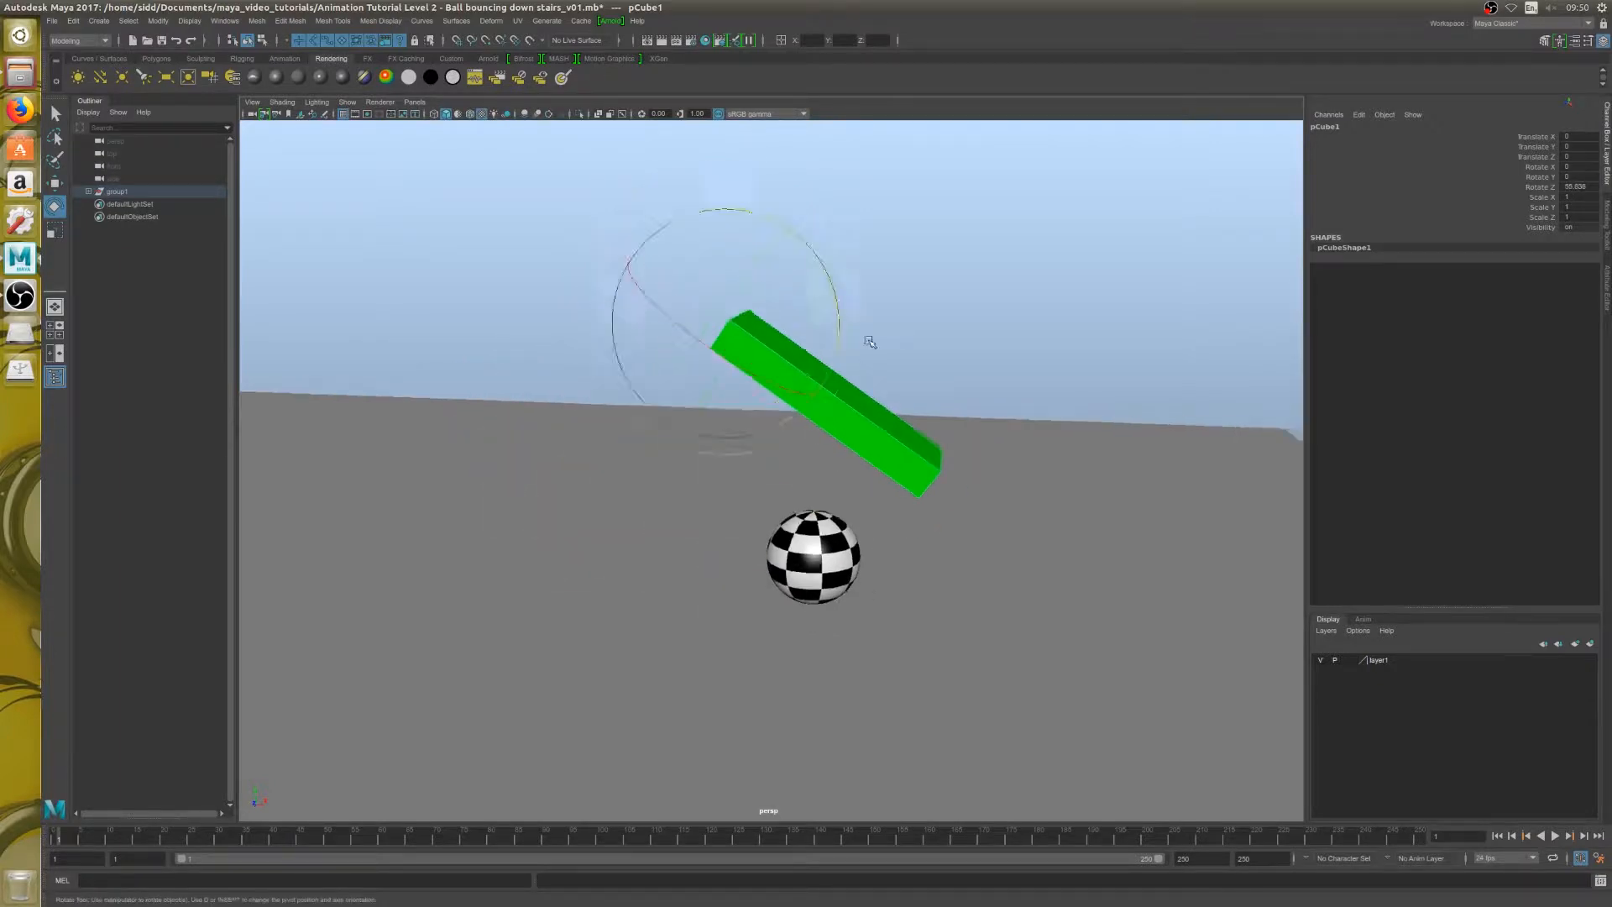
key(ctrl+z)
Step: Examine the green block from several angles and review its translate and rotate channels
alt+middle_drag(744, 496, 710, 436)
scroll(710, 436, up, 3)
scroll(710, 437, up, 2)
alt+drag(709, 437, 702, 389)
alt+middle_drag(701, 392, 705, 435)
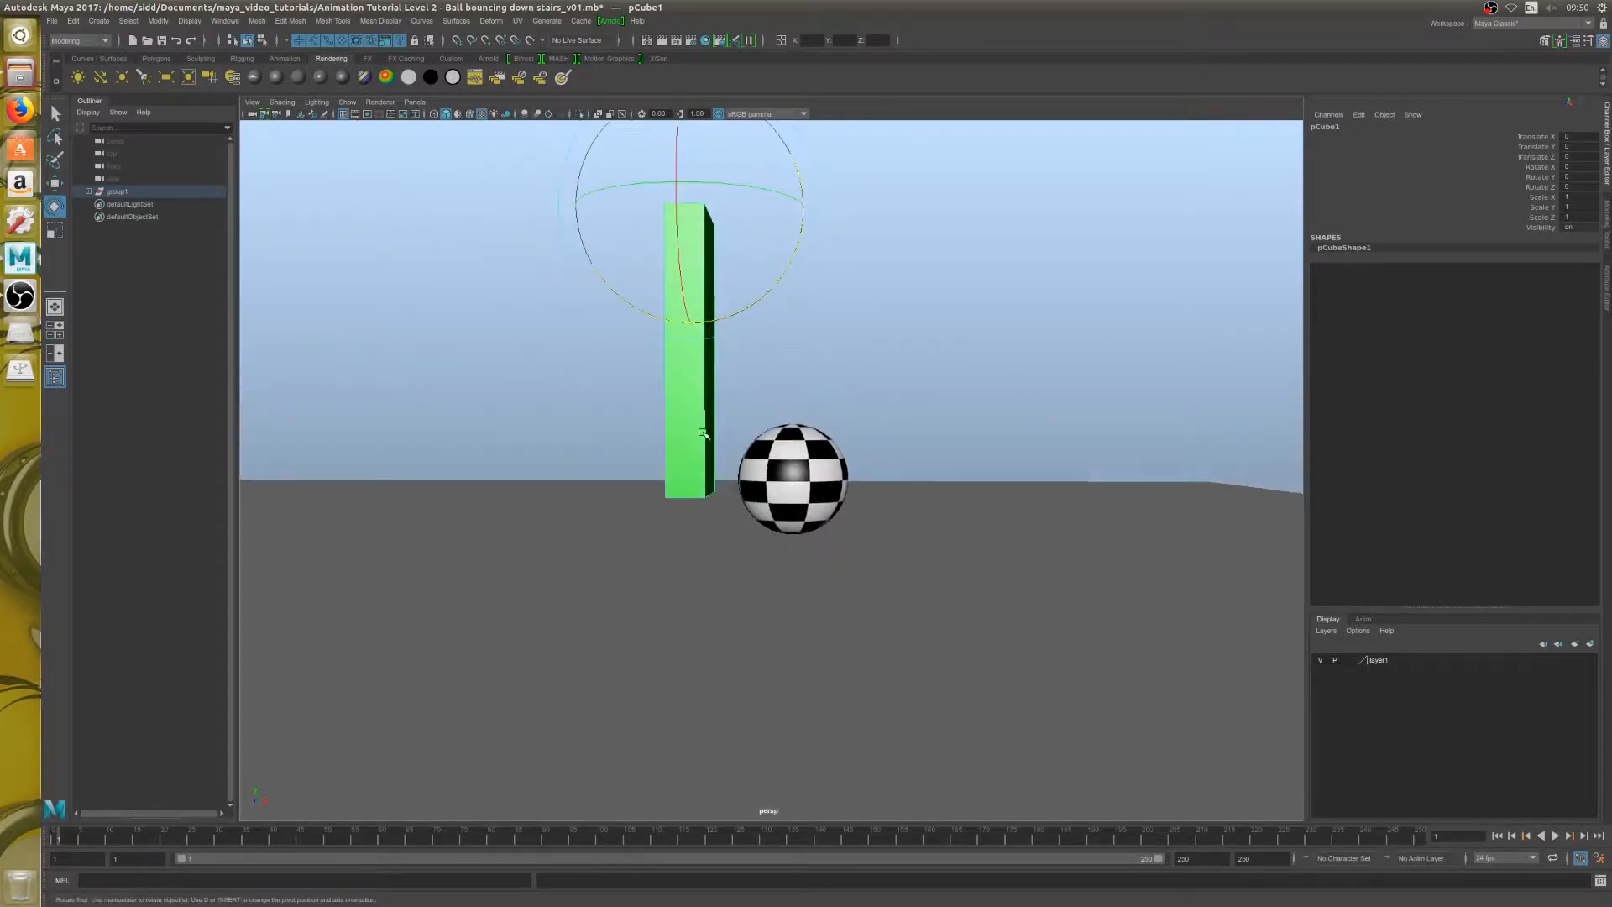
scroll(705, 435, down, 2)
alt+drag(674, 307, 660, 403)
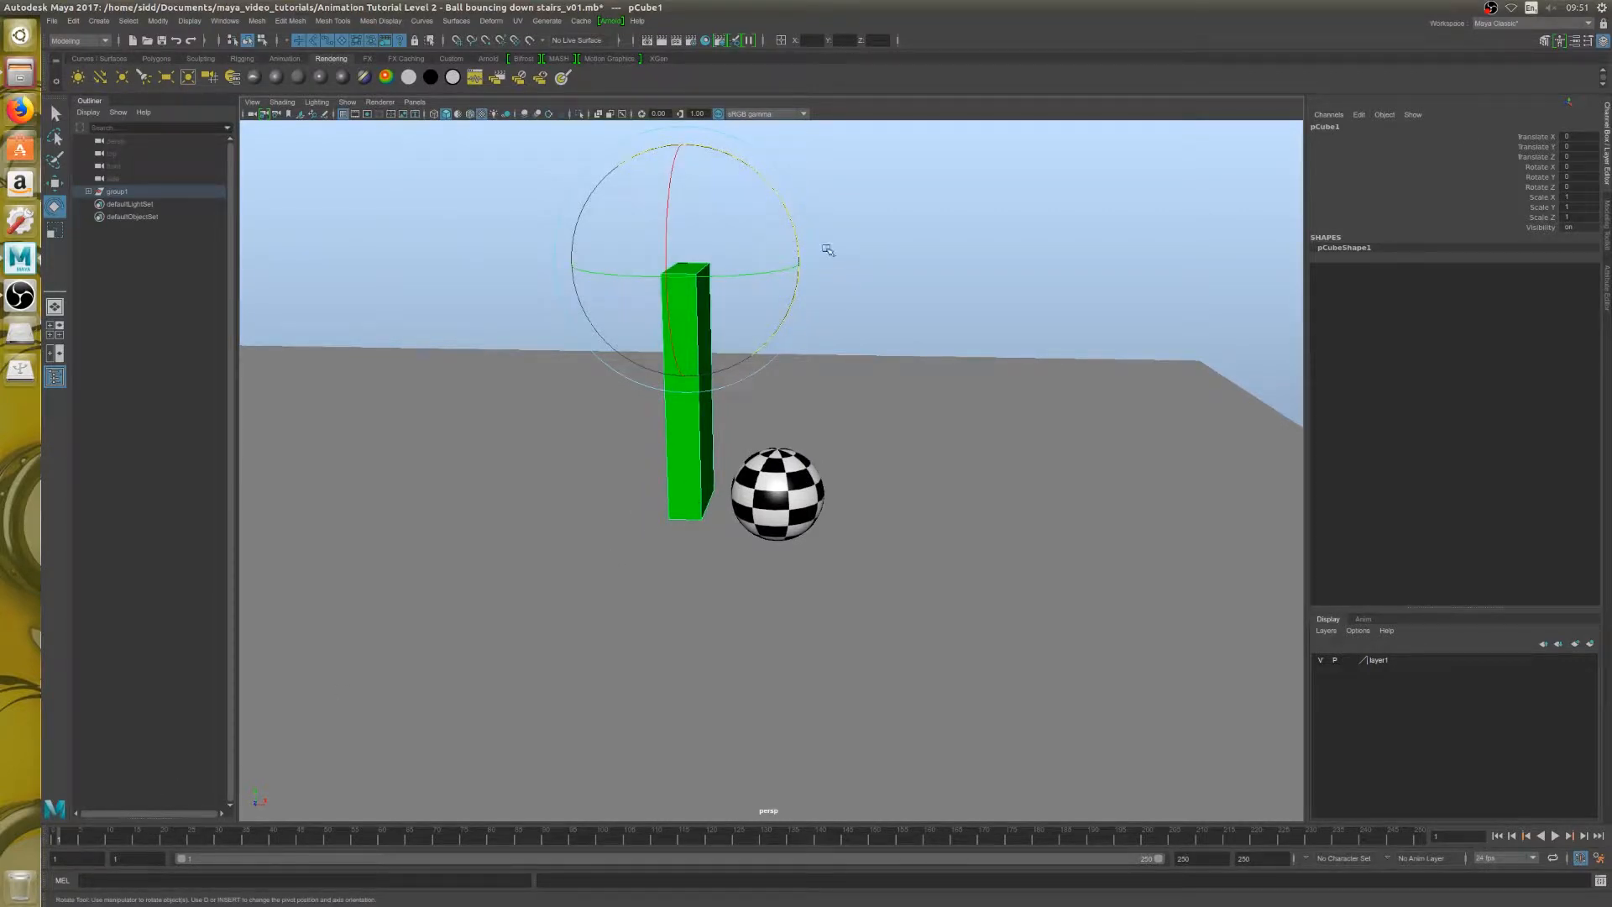
alt+drag(806, 260, 742, 269)
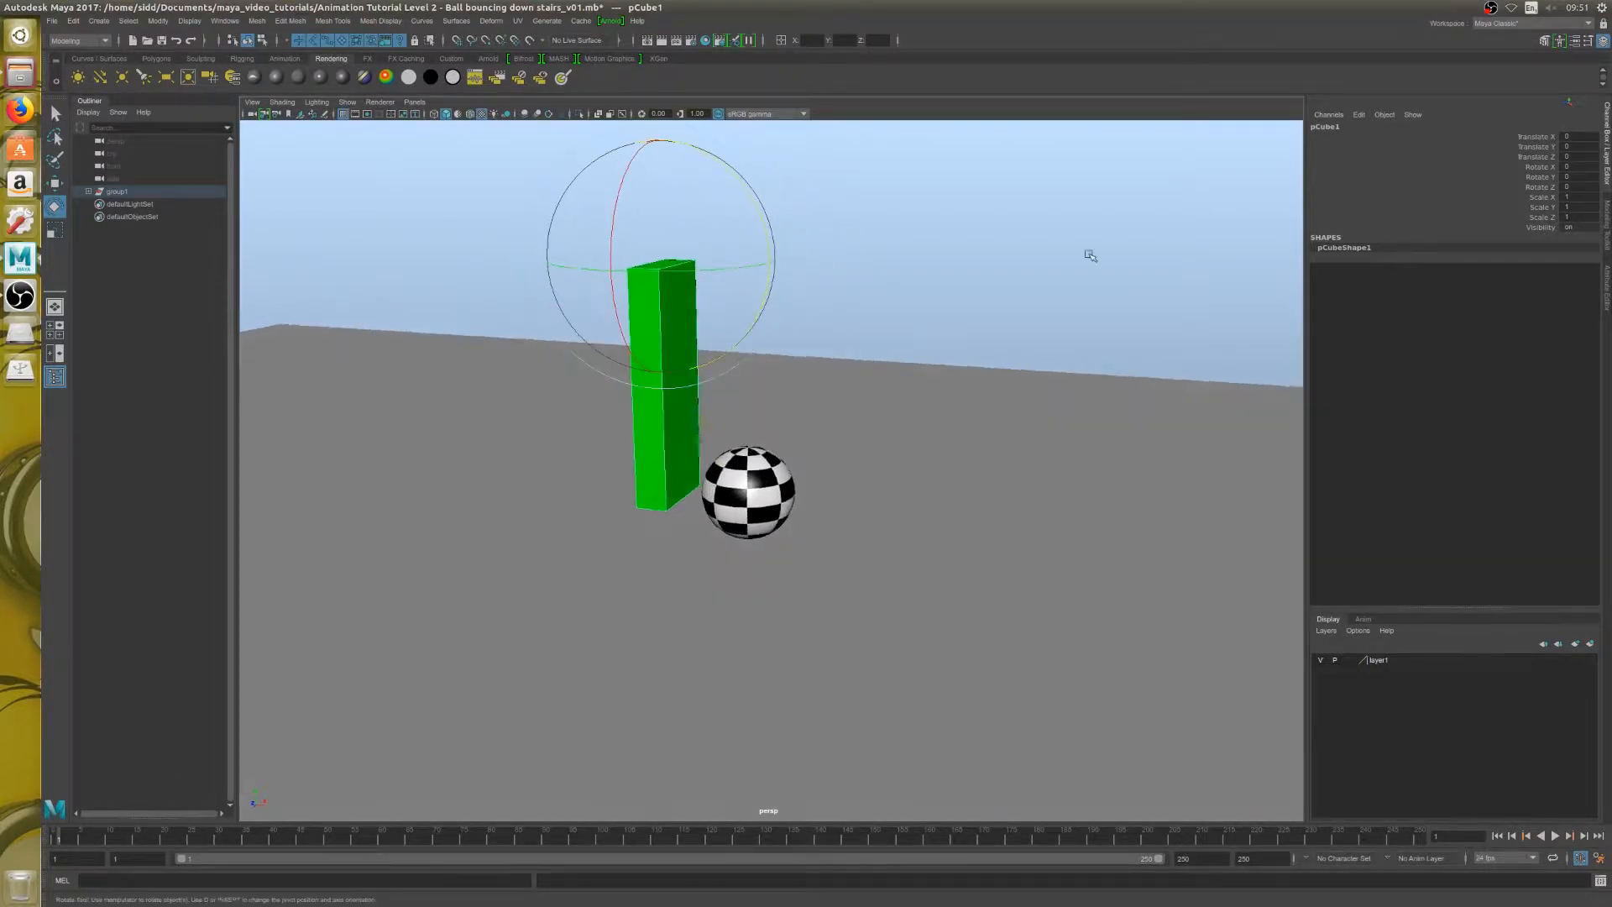
click(1537, 139)
click(1538, 147)
click(1539, 156)
click(1539, 176)
click(1539, 188)
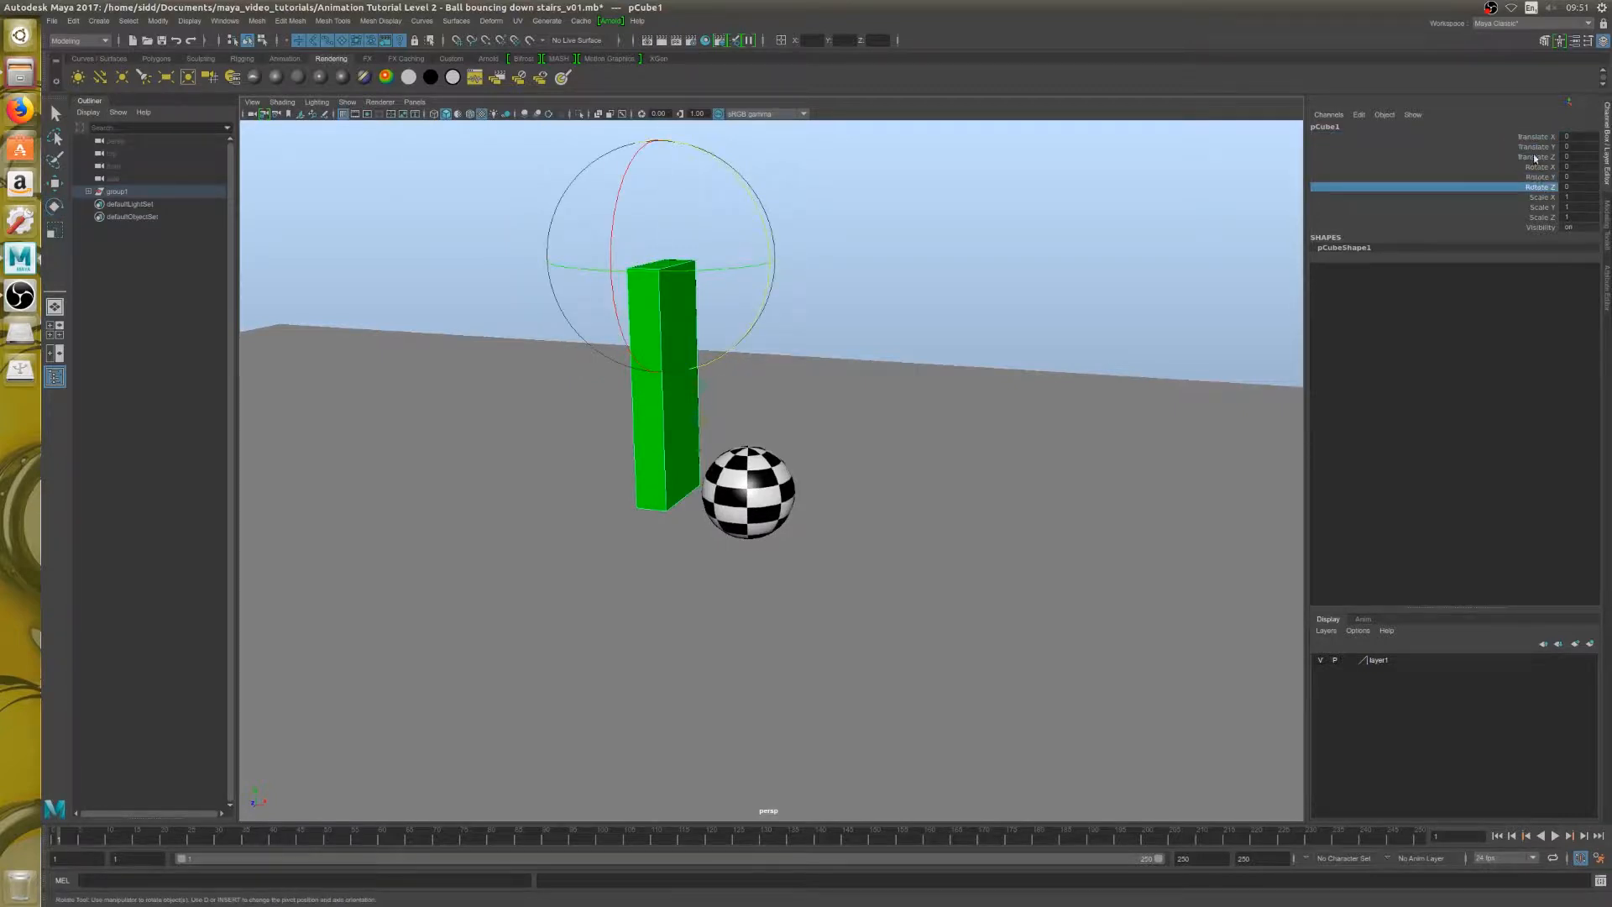
click(1536, 157)
Step: Try rotating the green block about 19° around Z into the ball, and undo the rotation
click(849, 241)
click(684, 290)
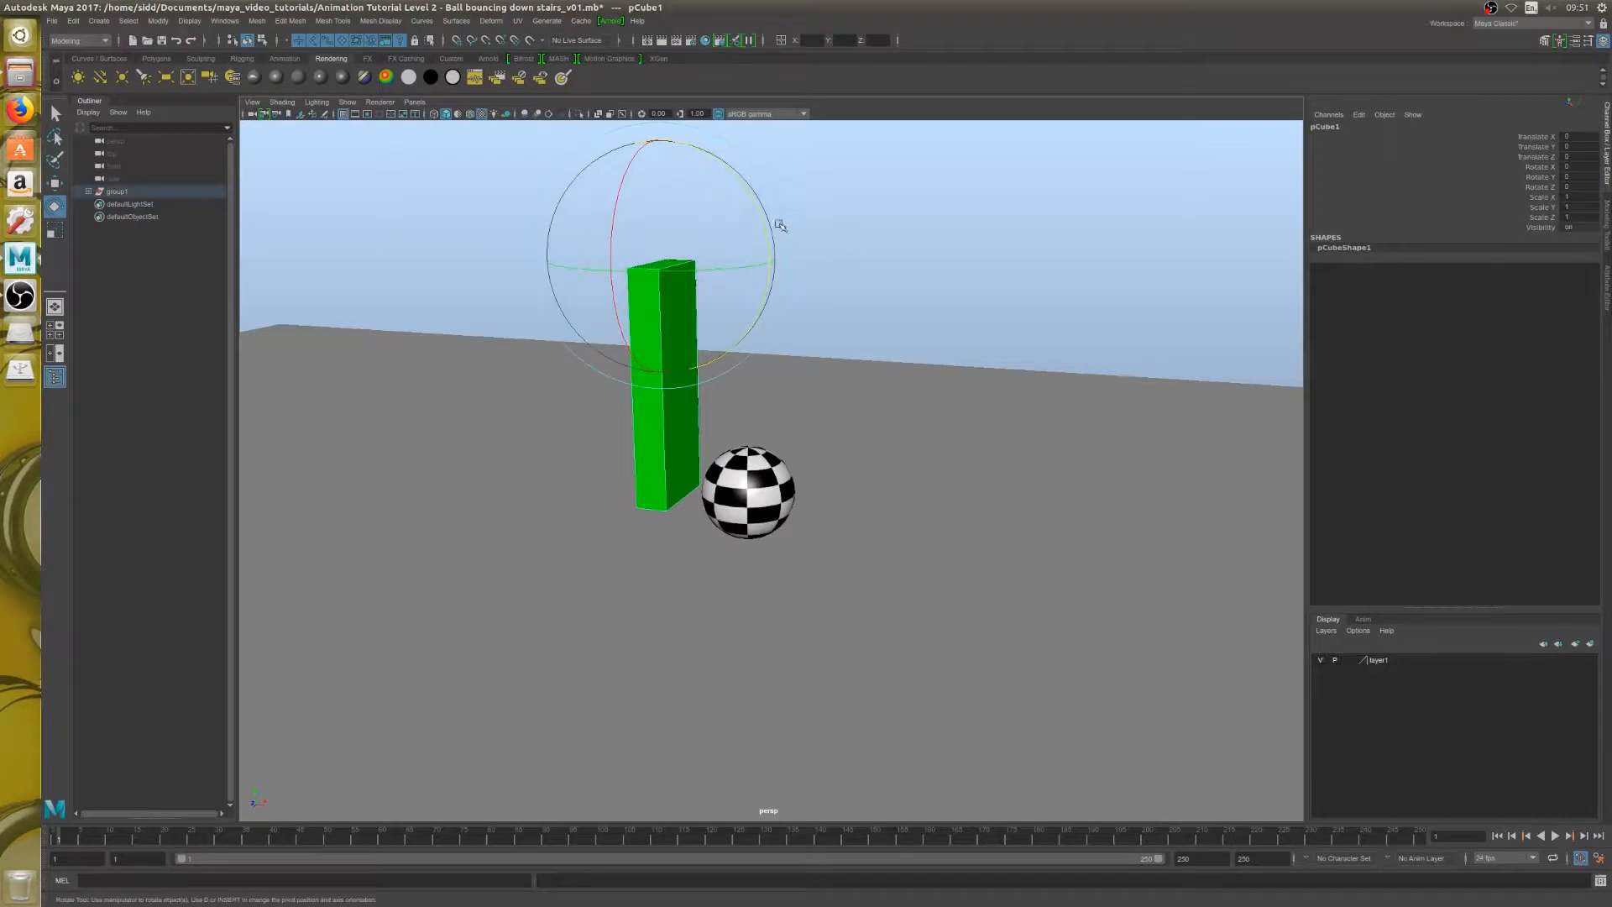
drag(765, 216, 781, 159)
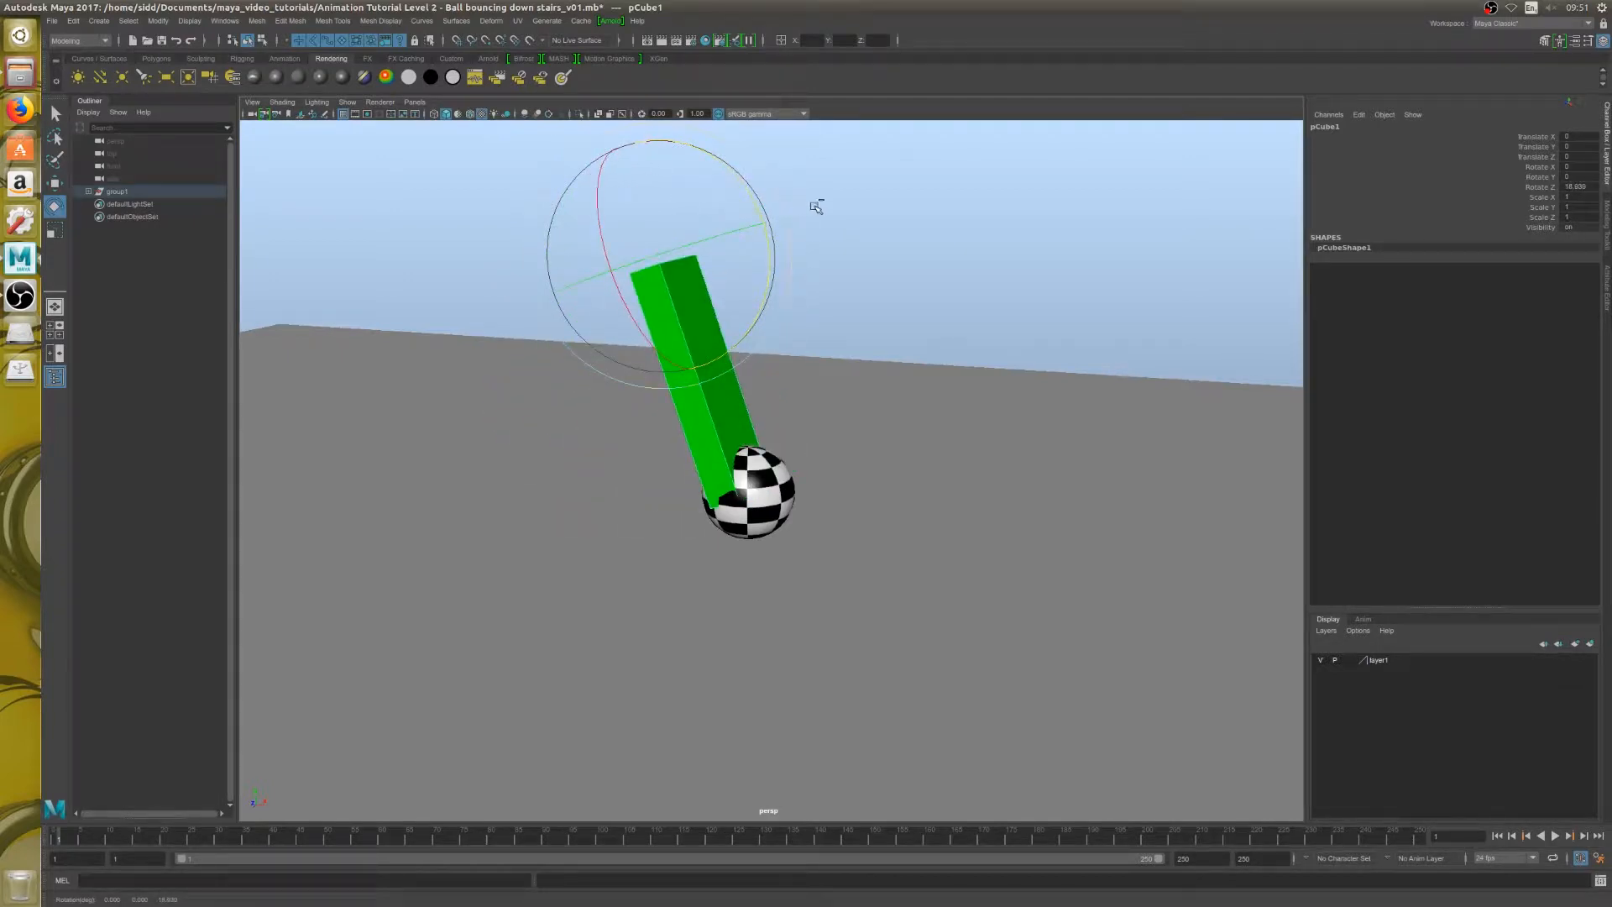
key(ctrl+z)
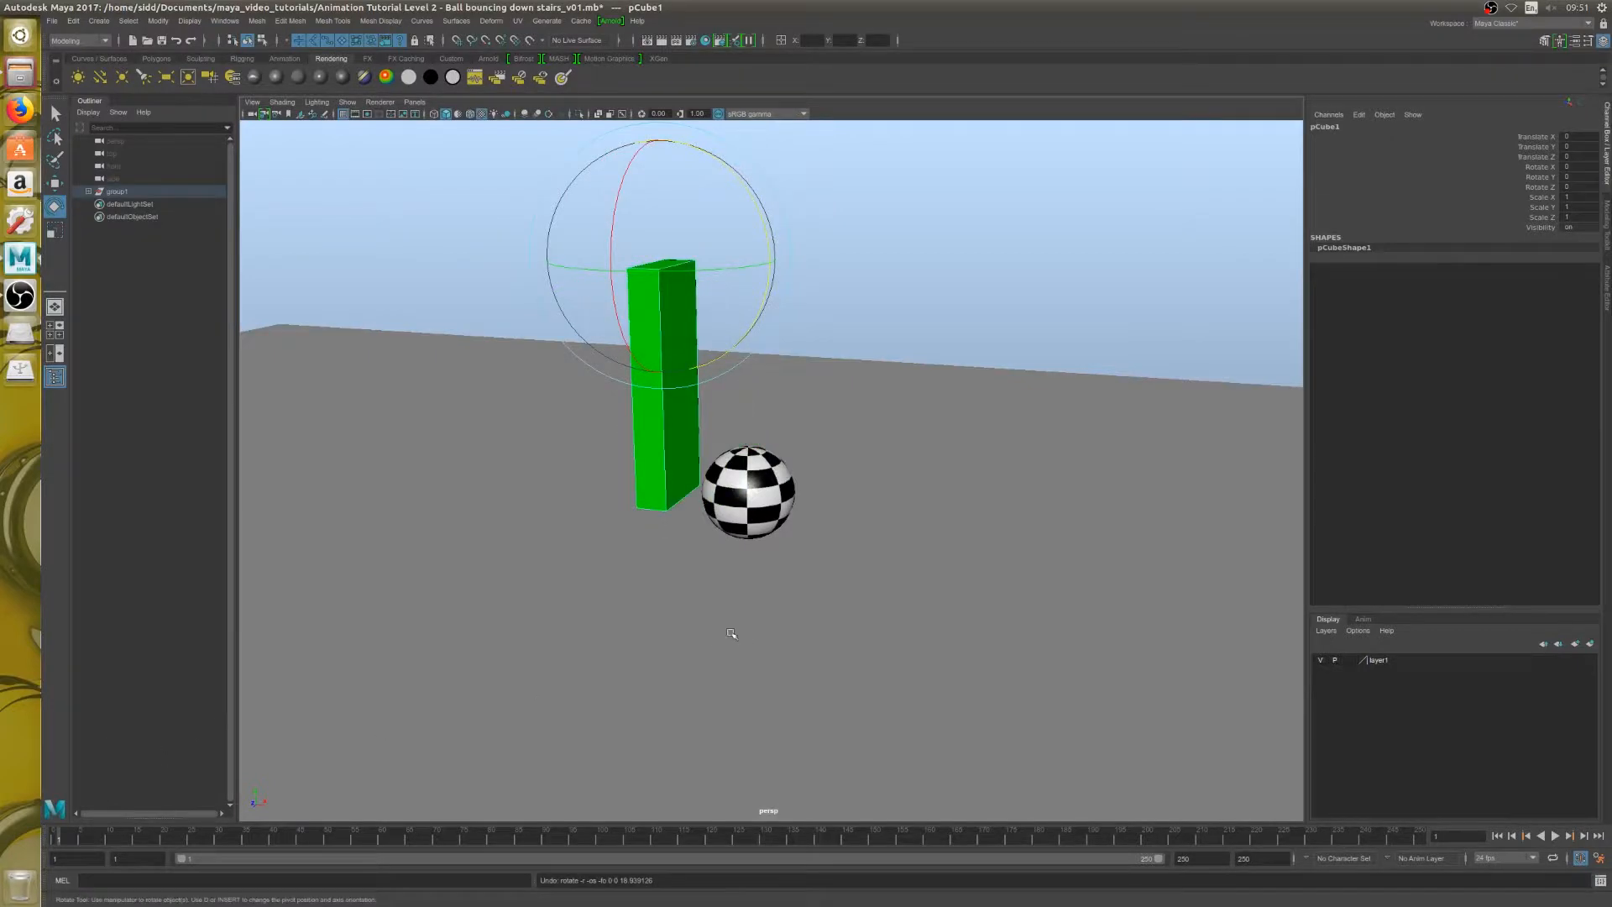
Step: Set a keyframe on only the green block's Rotate Z channel at frame 1
click(1537, 186)
right_click(1537, 187)
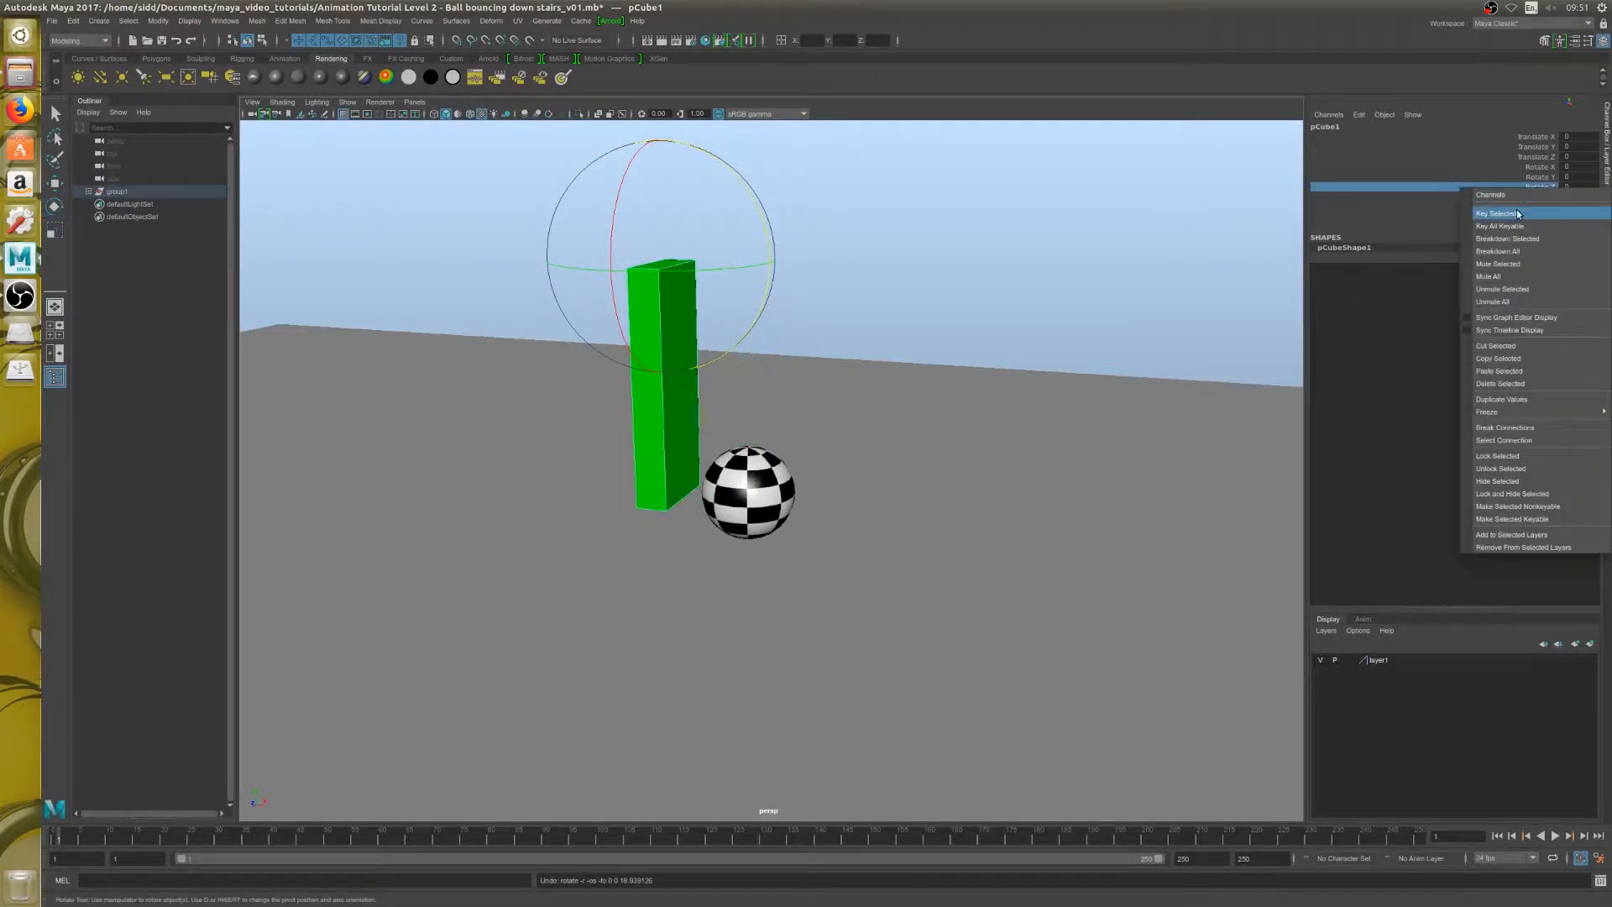
click(1517, 209)
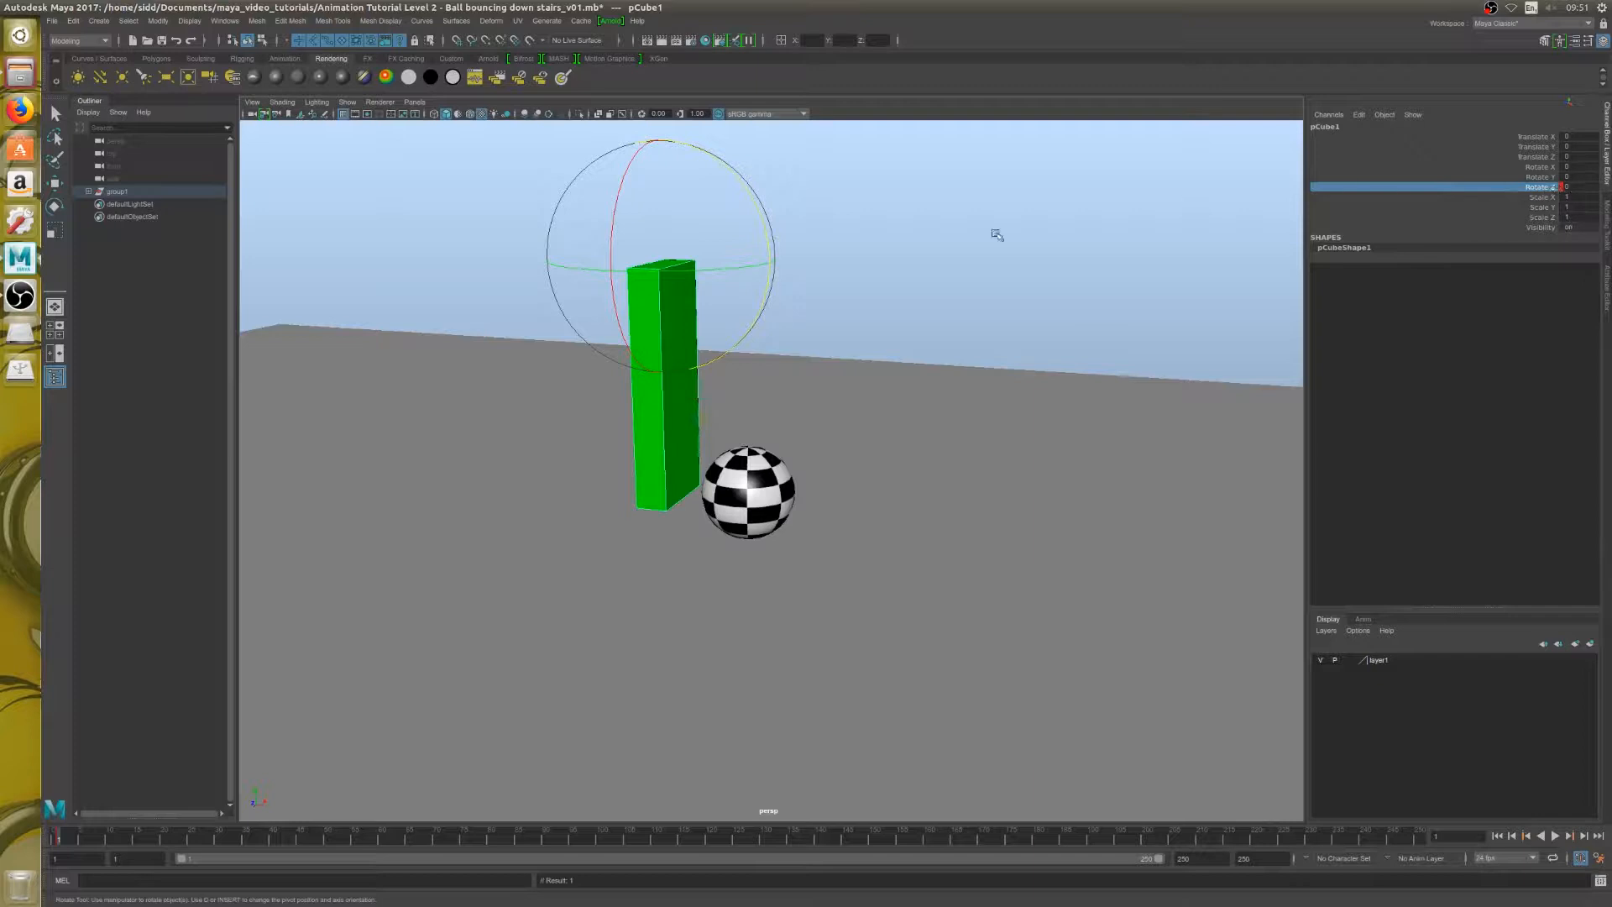
Step: Open the Graph Editor on the block's Rotate Z curve and place its window clear of the block
click(225, 21)
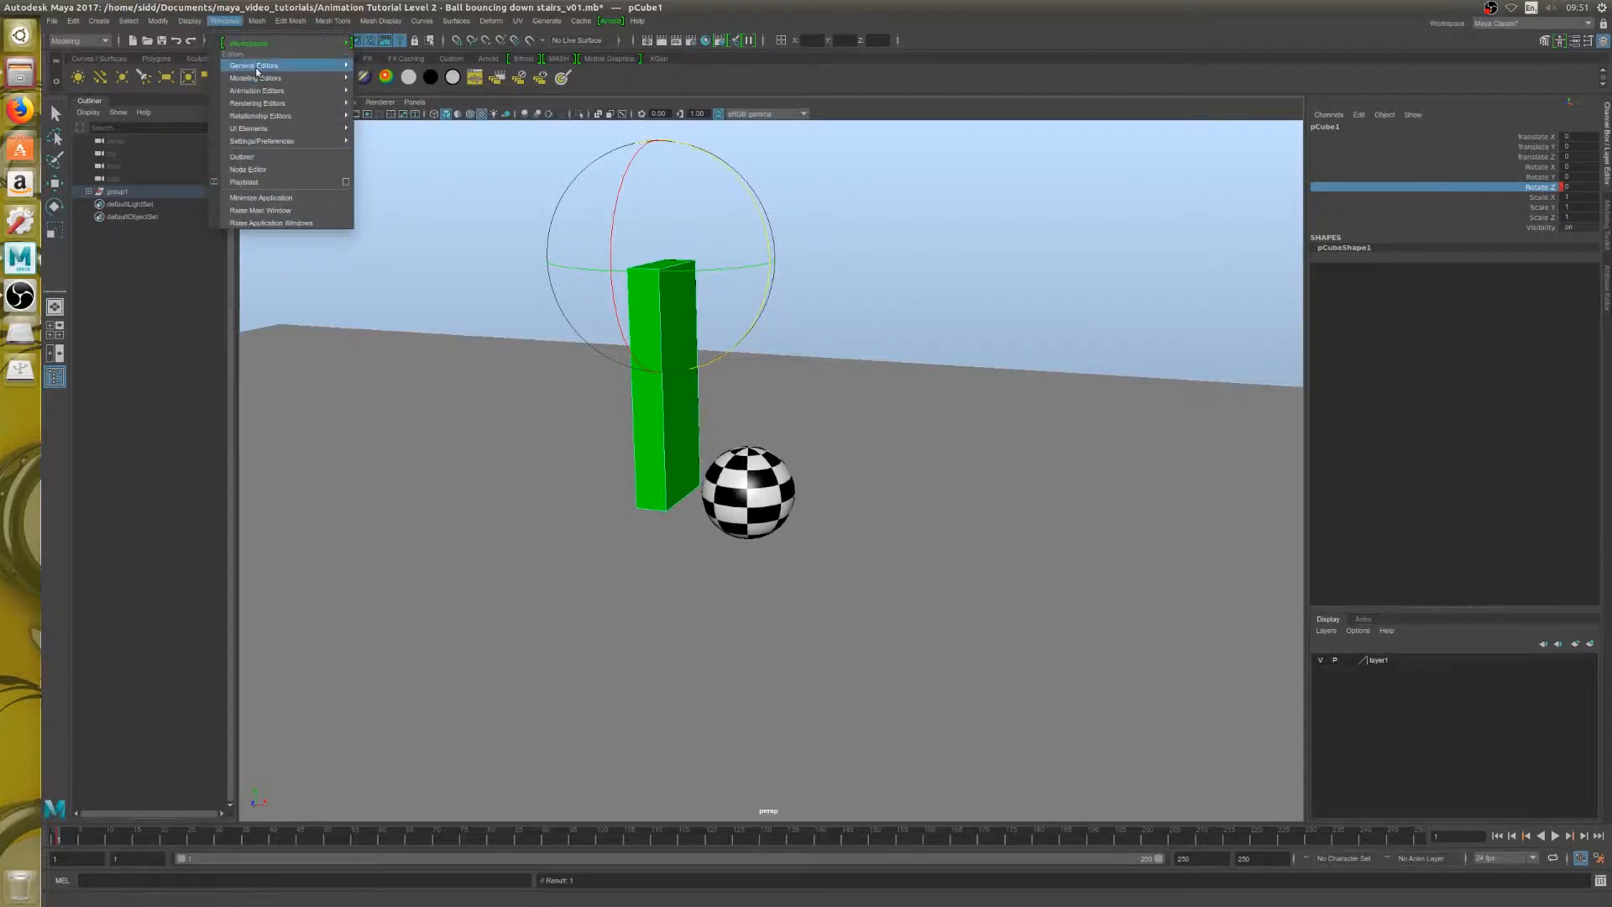
mouse_move(290, 92)
click(395, 94)
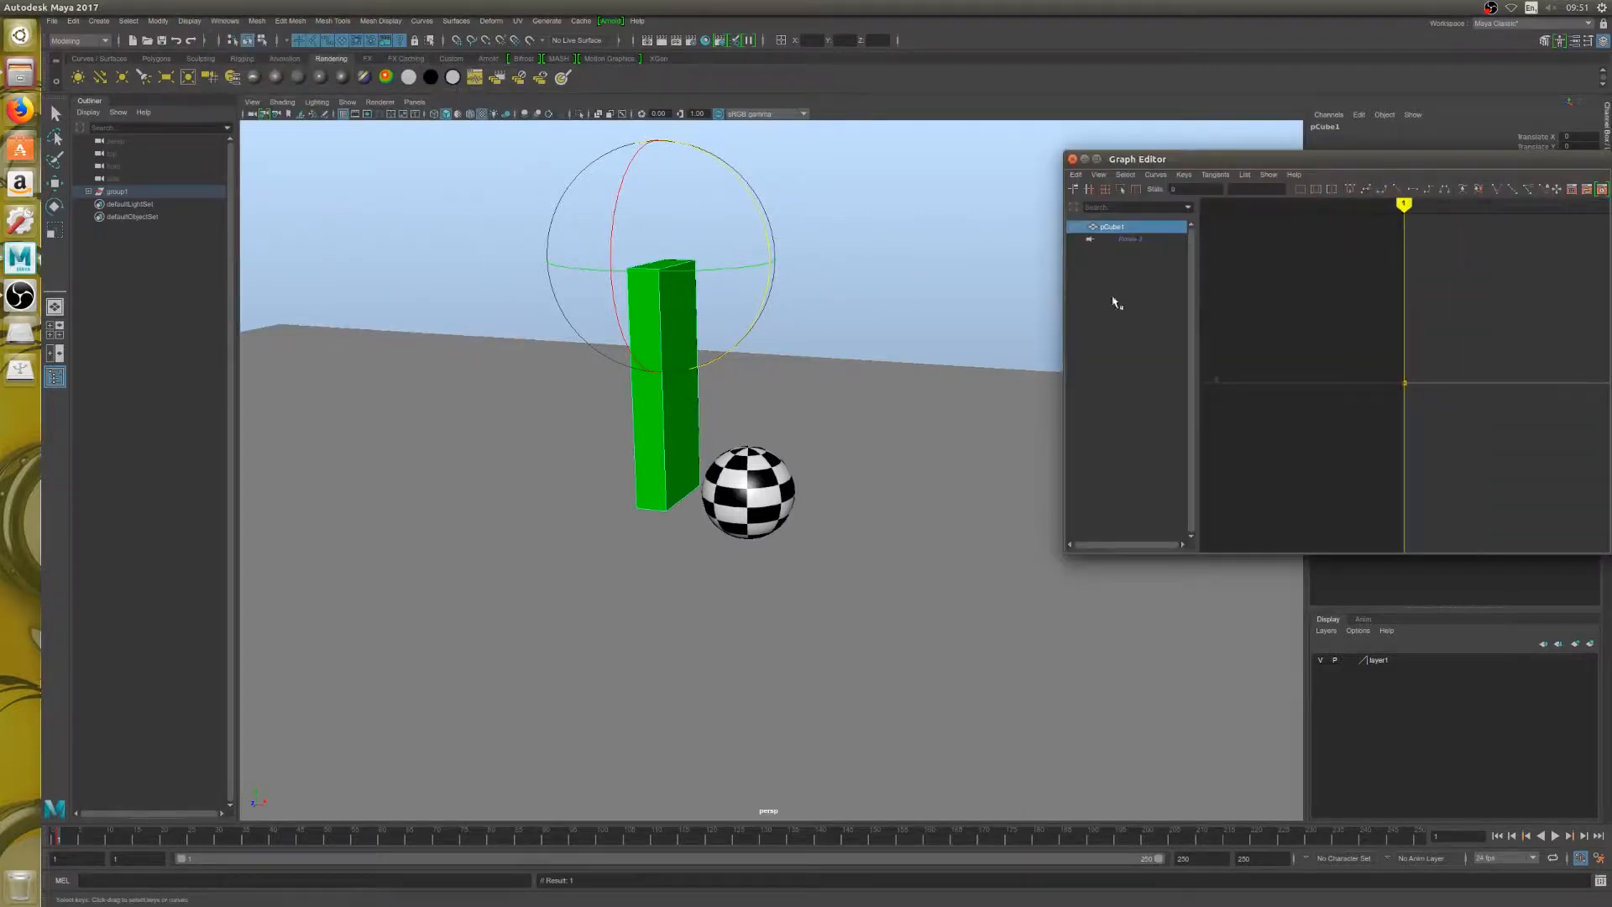
click(1131, 240)
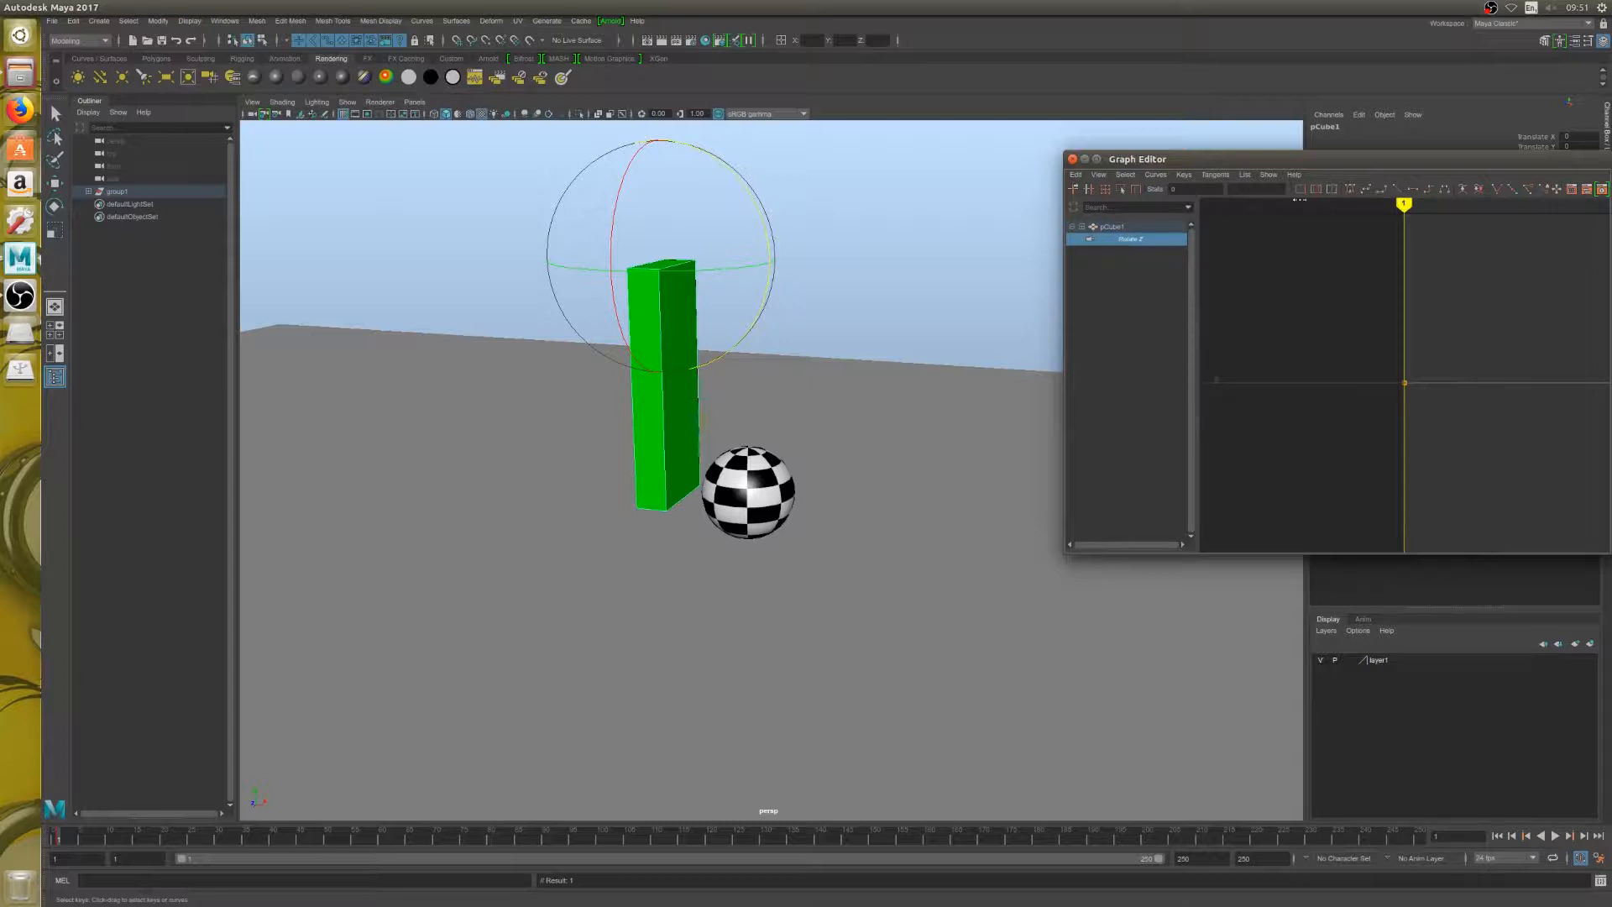
drag(1297, 162, 230, 63)
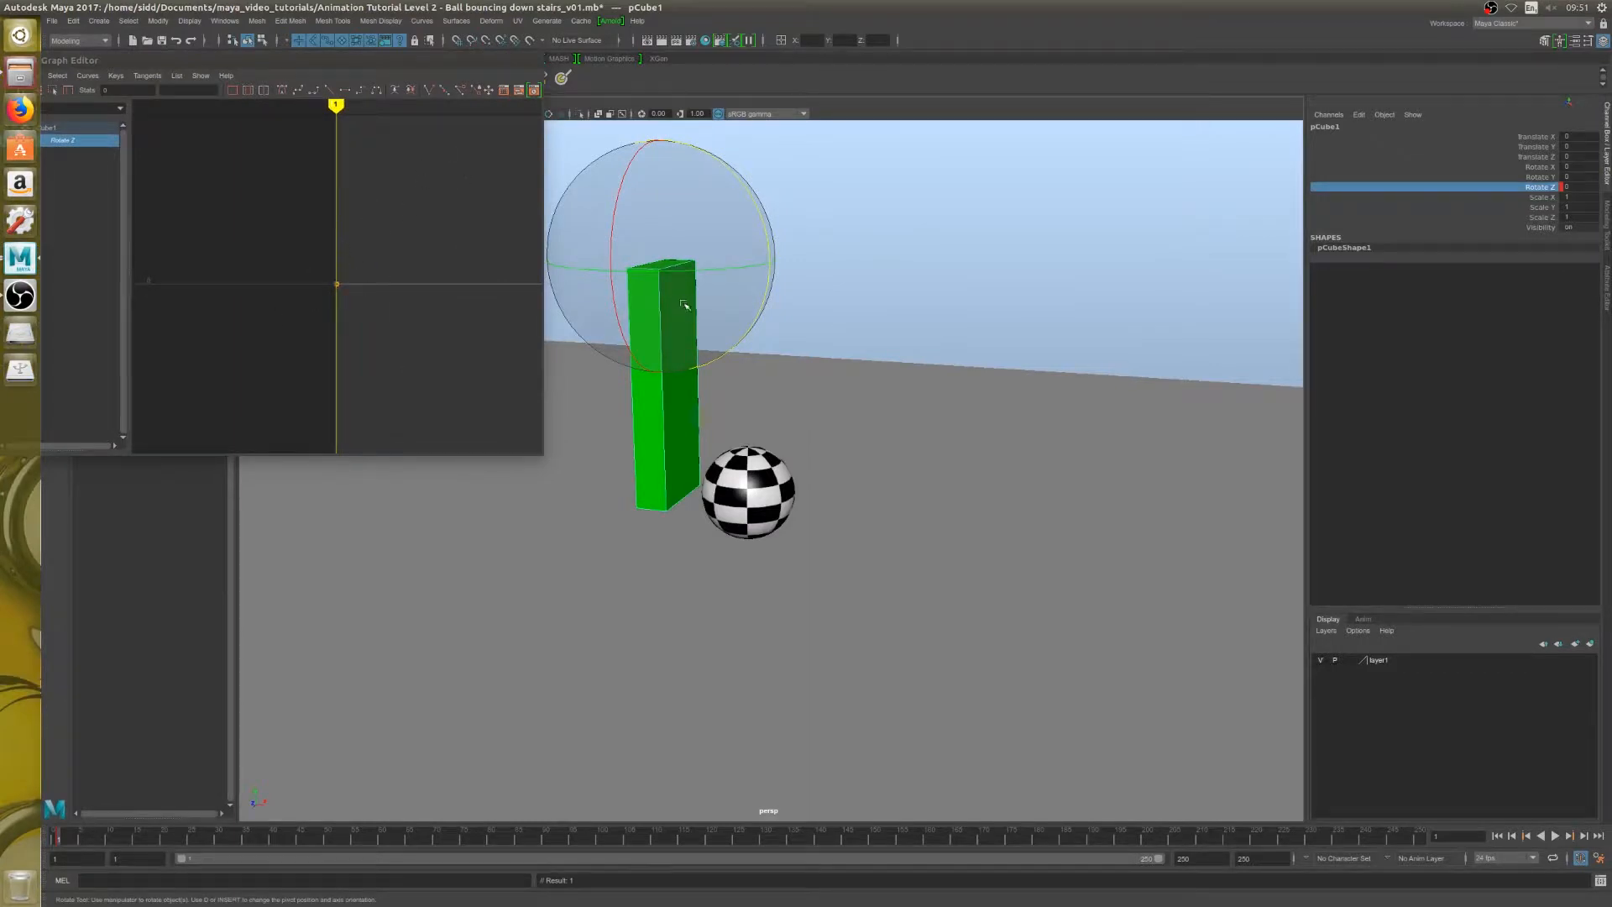
Step: Shorten the playback range to frames 1 to 33 and briefly play the animation
alt+middle_drag(684, 305, 920, 305)
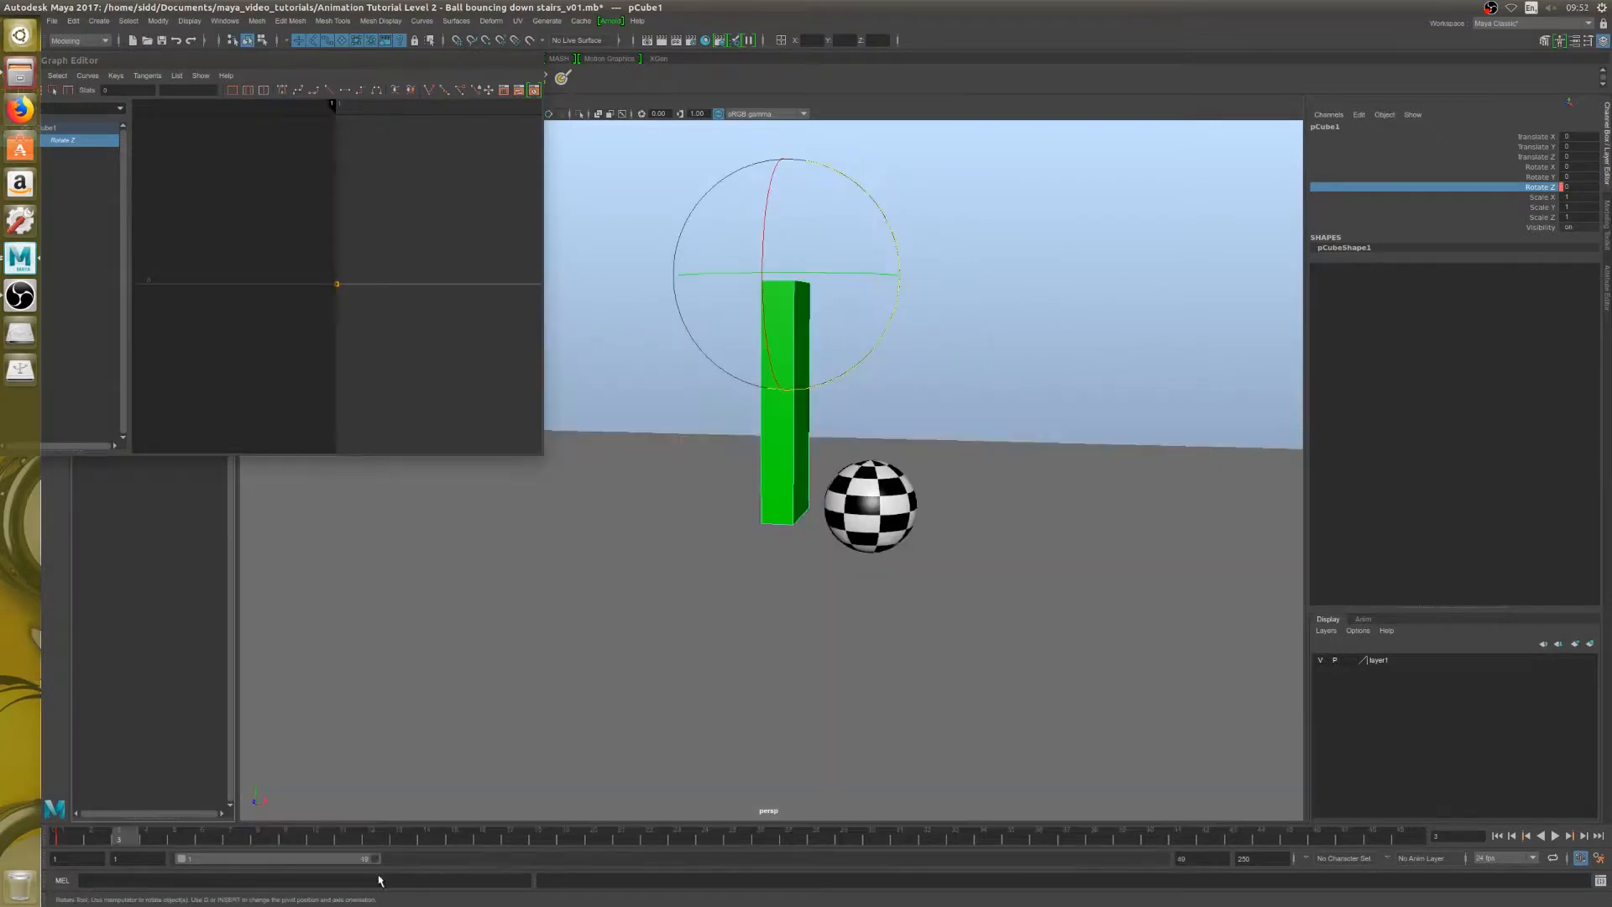
drag(373, 859, 71, 840)
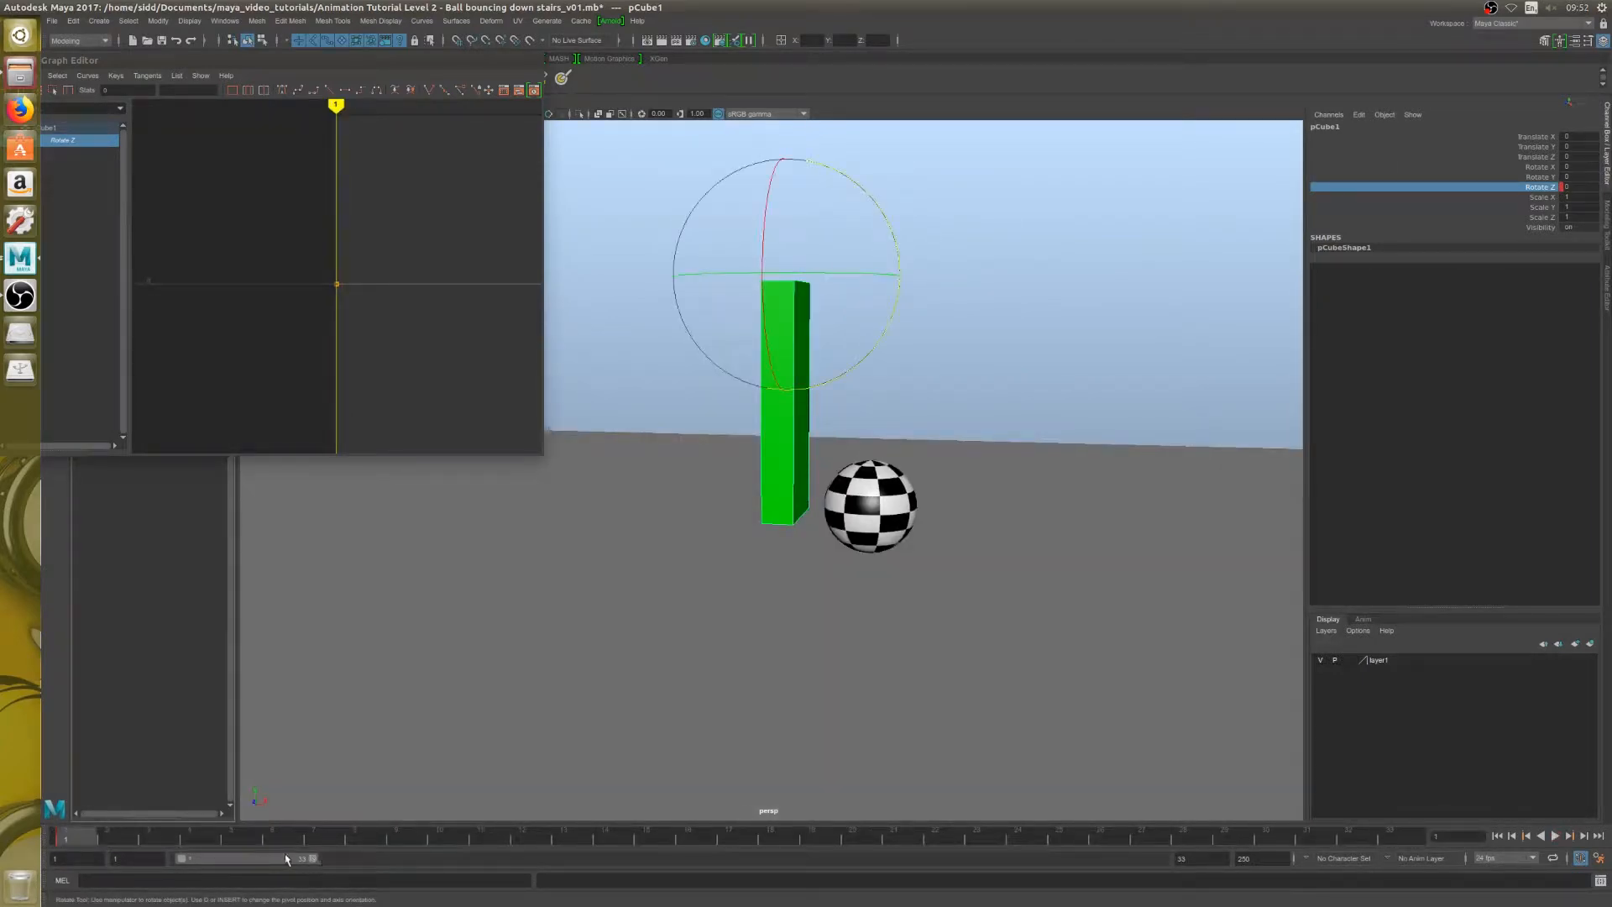
double_click(285, 858)
key(alt+v)
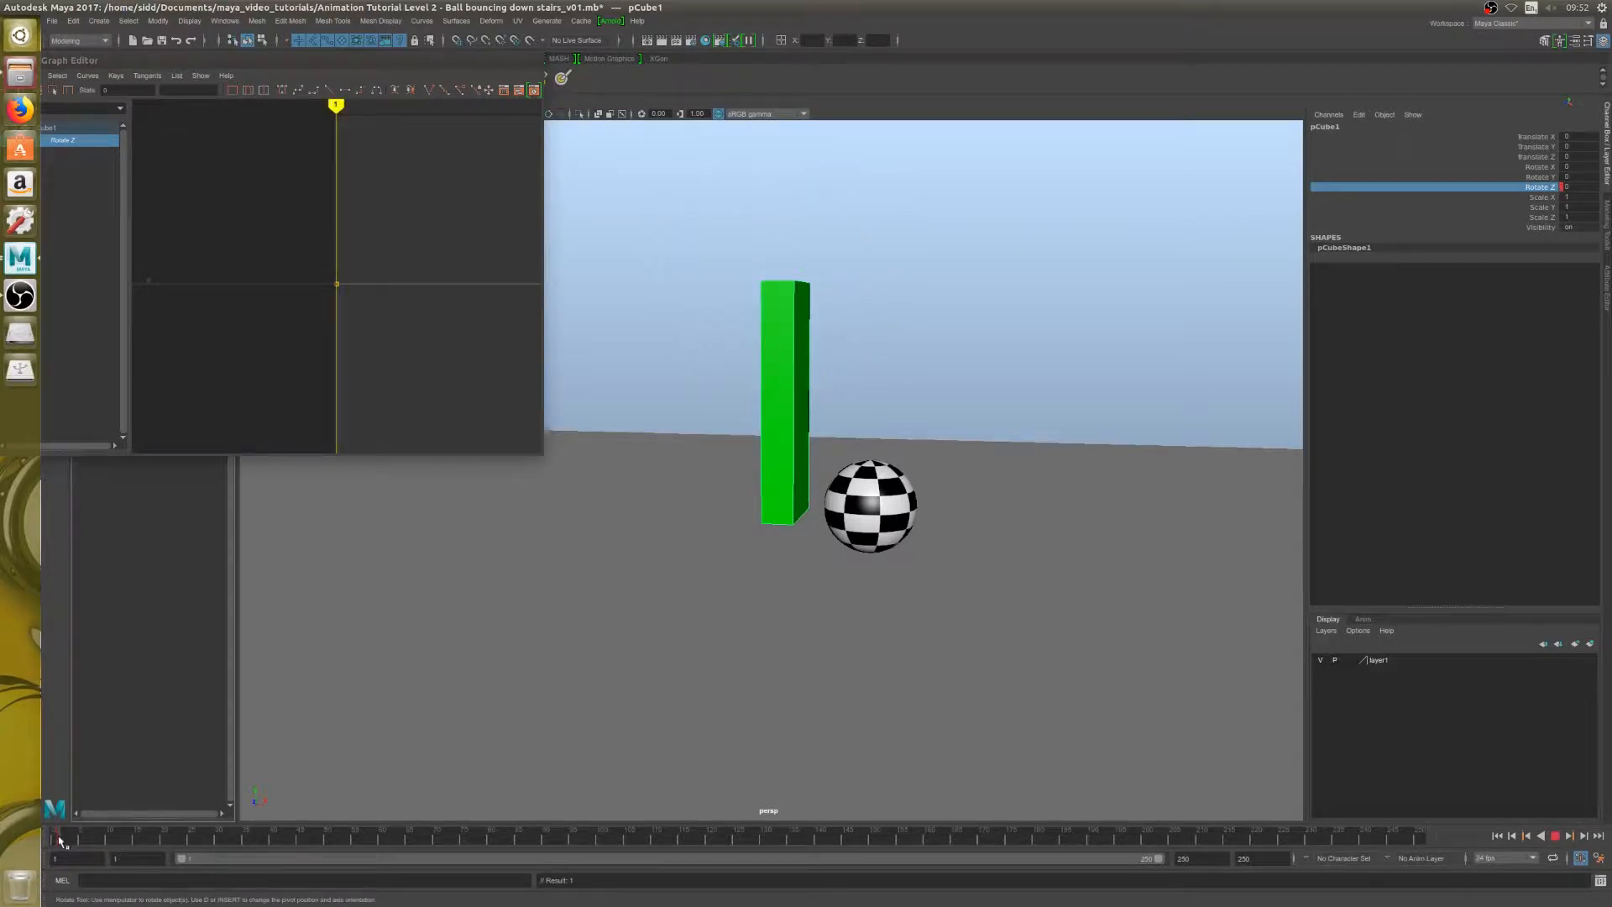
key(alt+v)
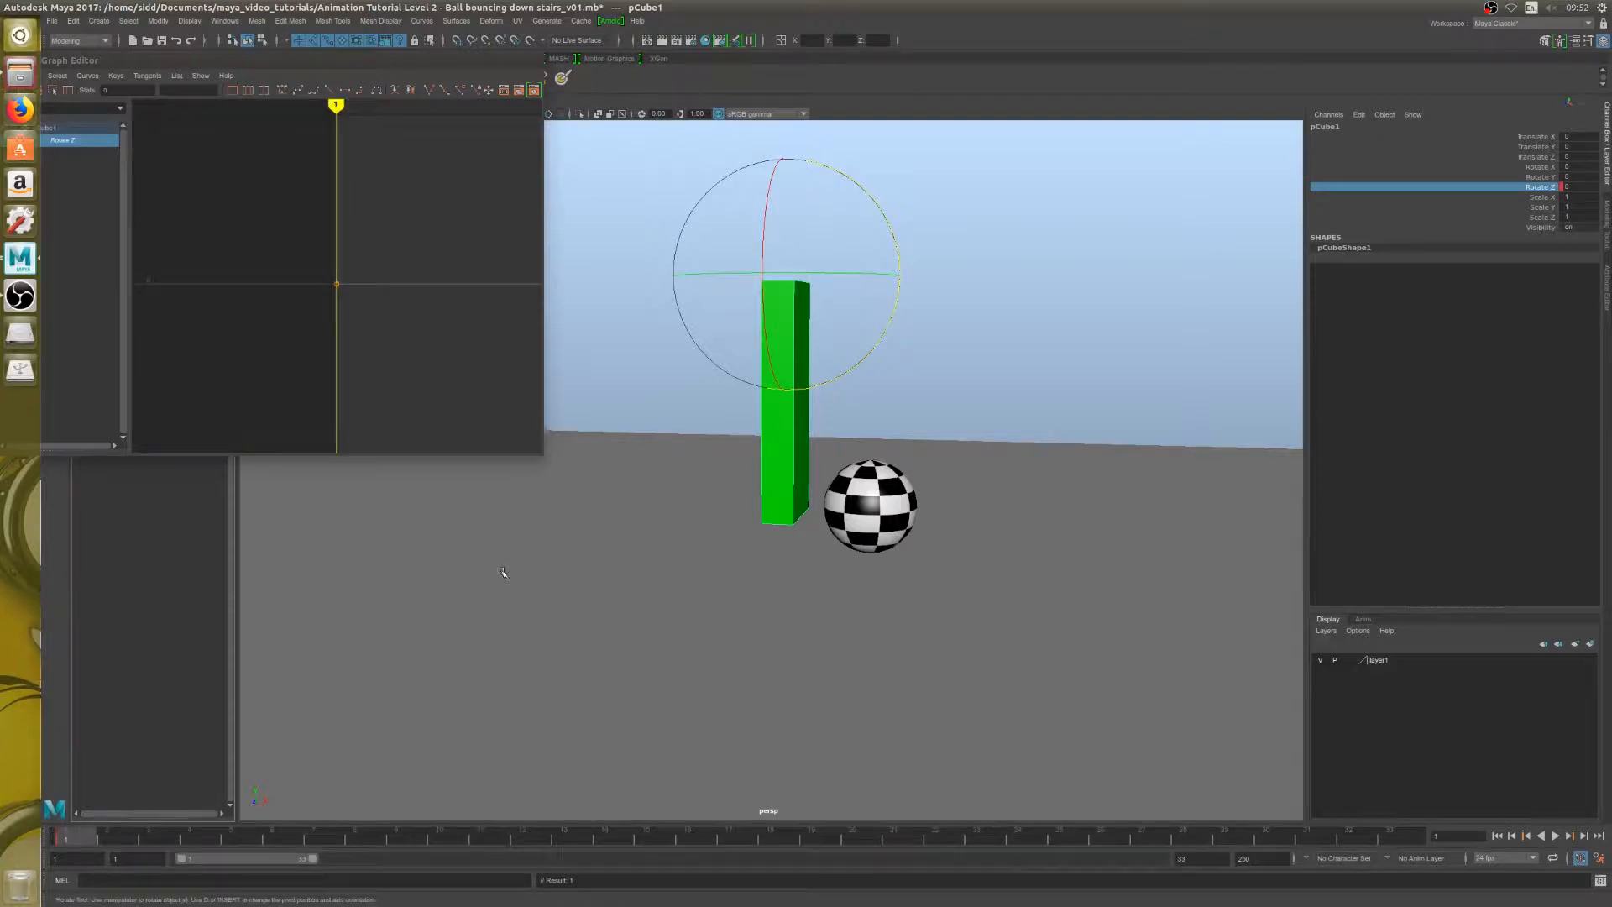
Step: Advance the current time from frame 1 to frame 3
key(alt+period)
key(alt+period)
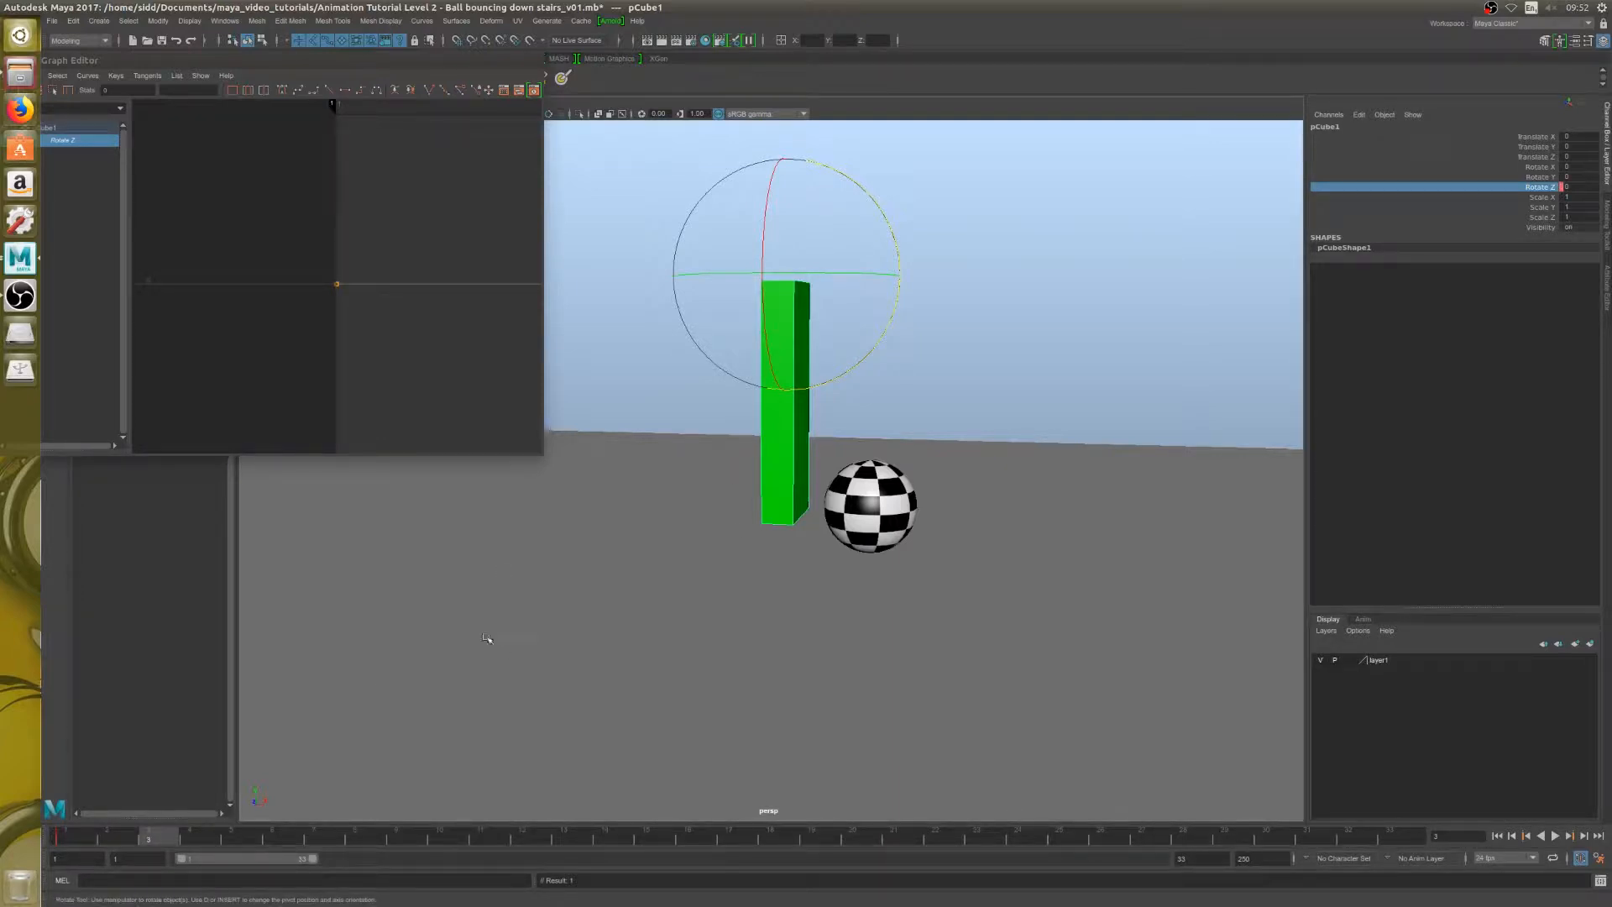
mouse_move(832, 462)
alt+mouse_down()
mouse_move(848, 462)
mouse_move(835, 463)
alt+mouse_up()
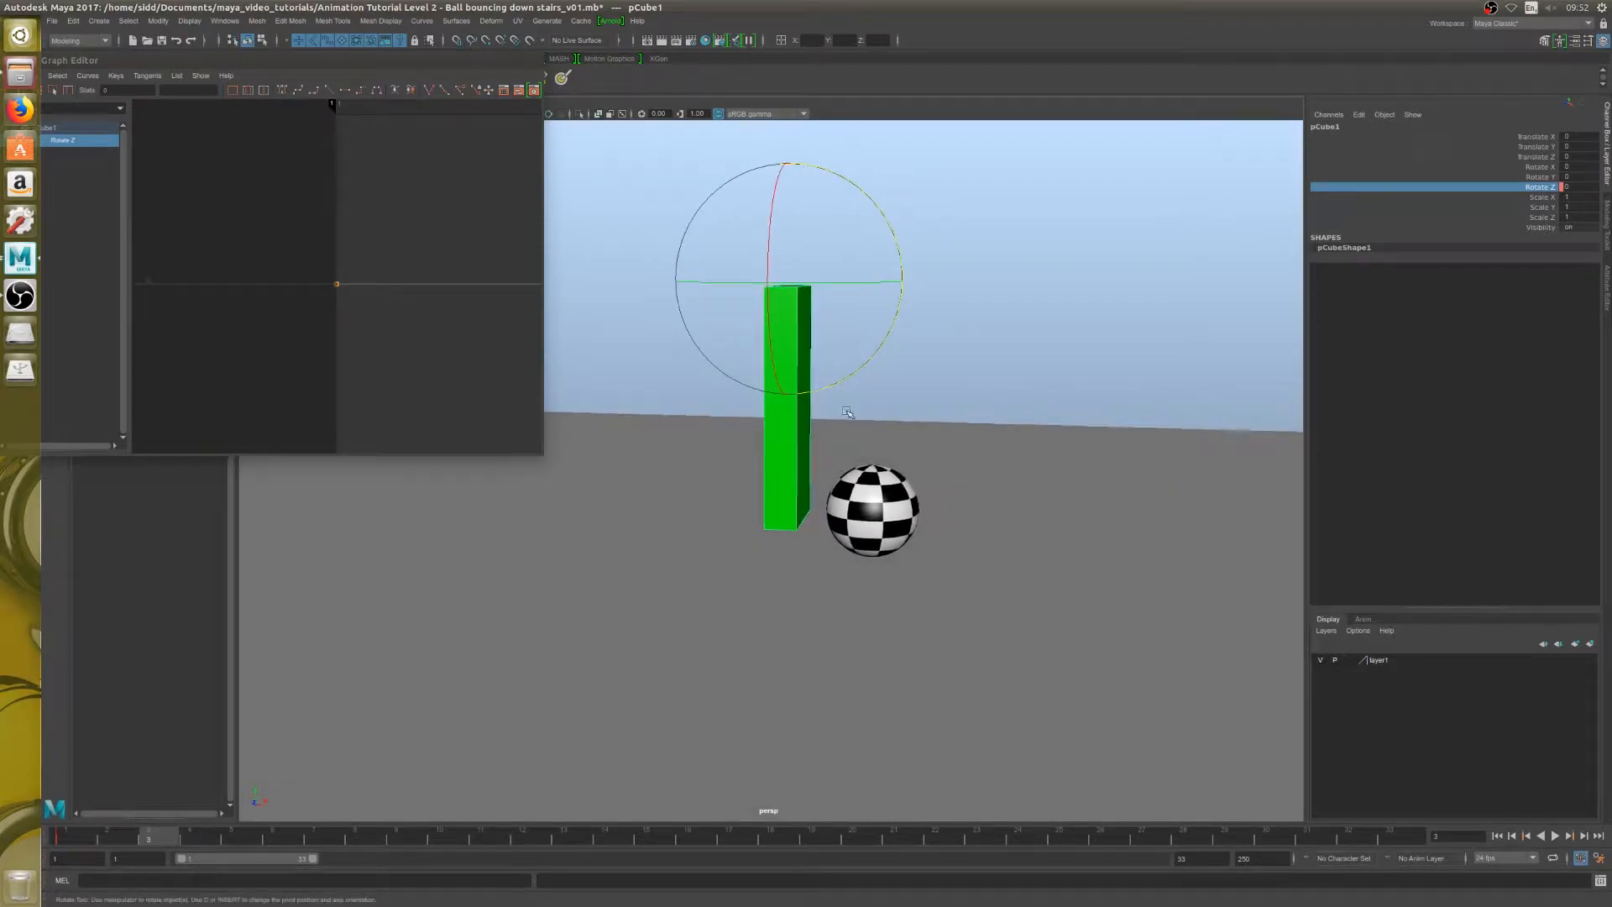
Step: Try rotating the green block around Z to about -51° and about 1°, undoing each rotation
middle_drag(797, 424, 766, 479)
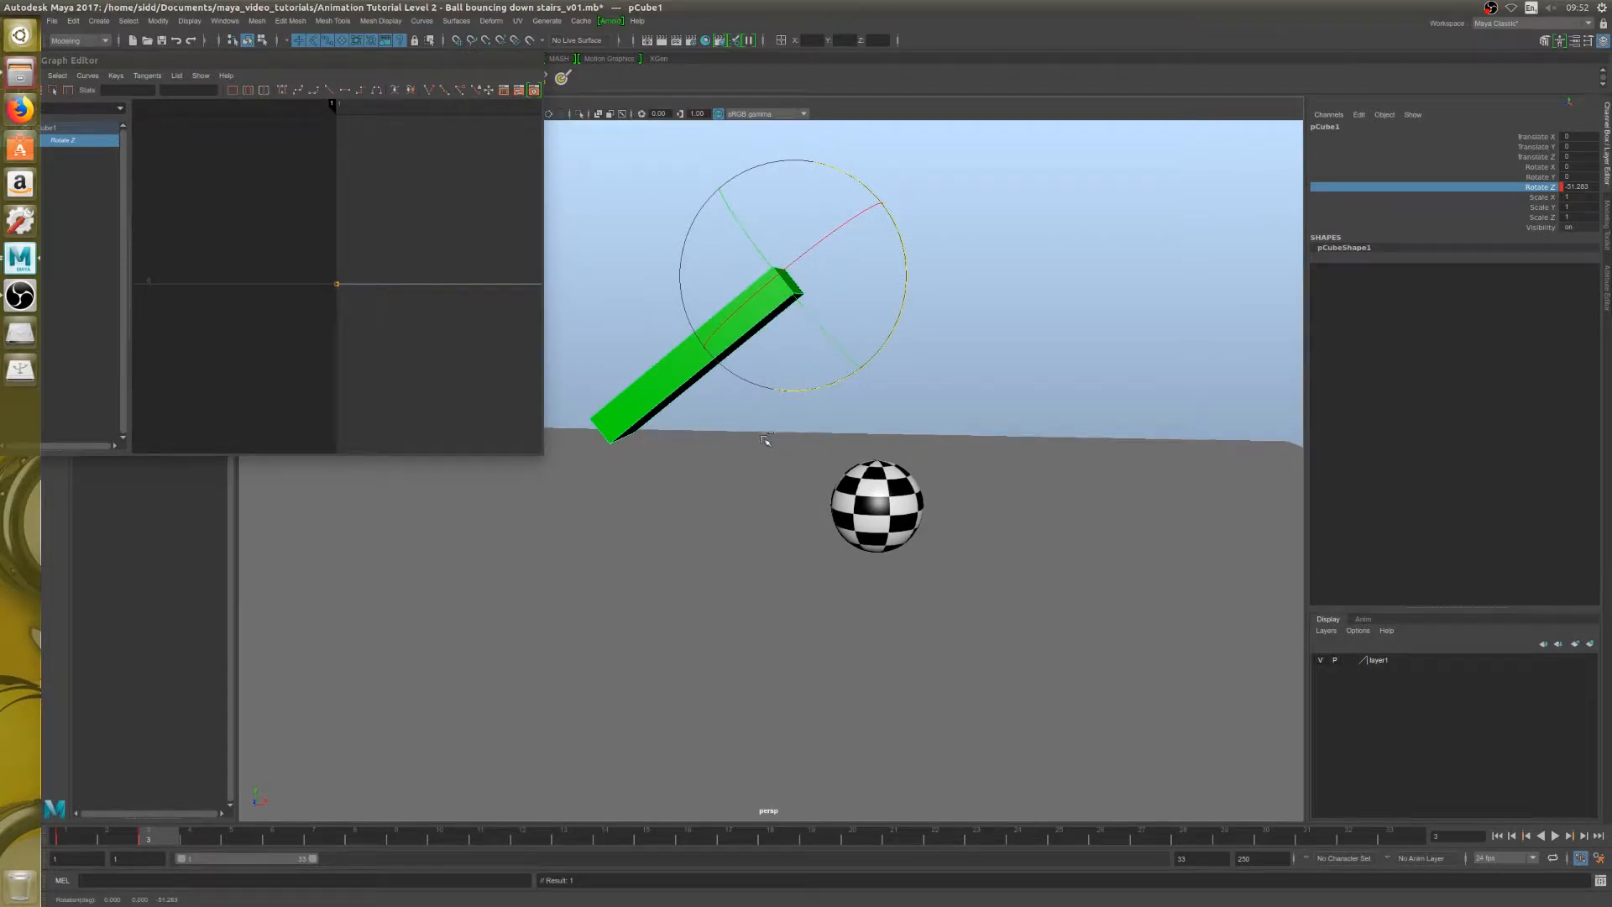
key(ctrl+z)
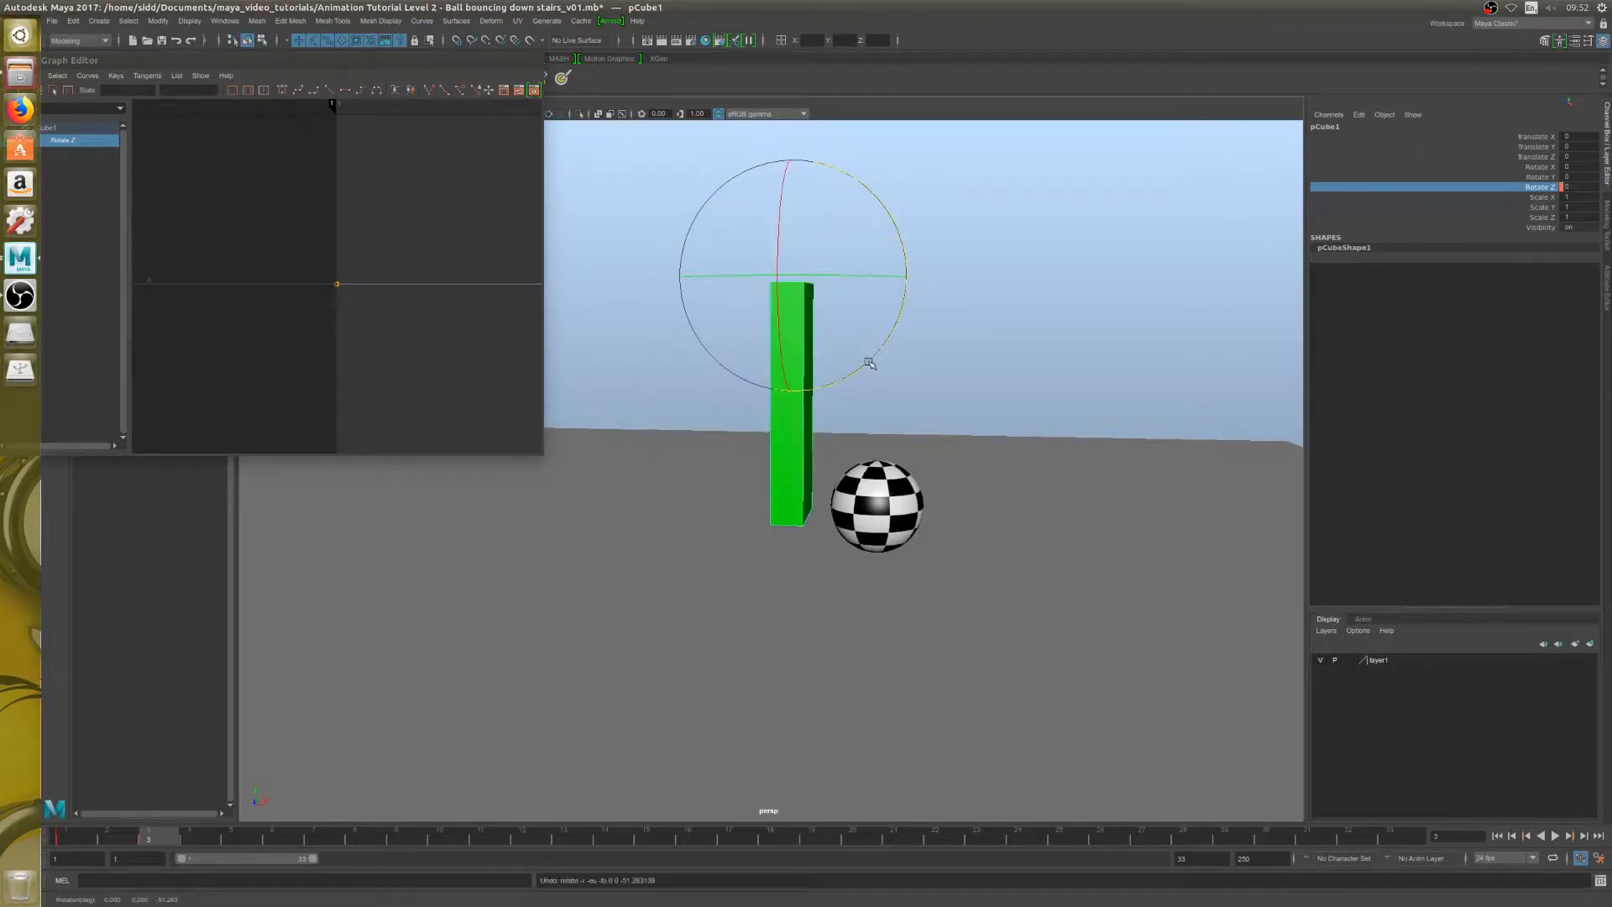
drag(869, 362, 872, 361)
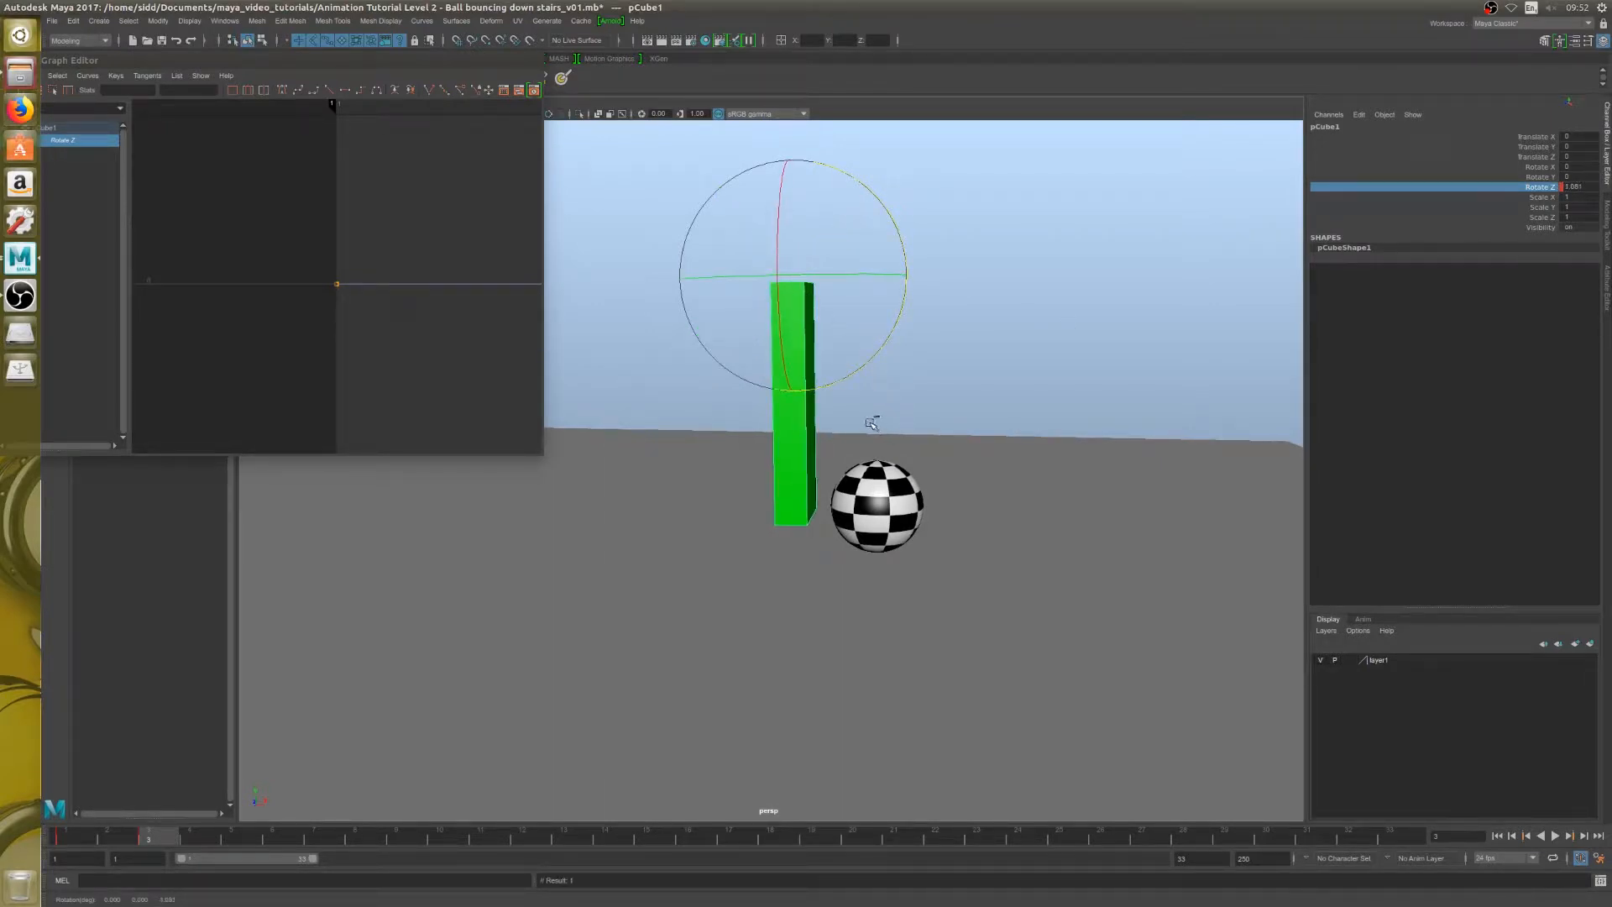
key(ctrl+z)
Step: Key the green block at about 0.6° of Z rotation on frame 3, review the motion, and advance to frame 5
drag(849, 381, 849, 374)
key(alt+comma)
key(alt+comma)
key(alt+period)
key(alt+period)
key(alt+period)
key(alt+period)
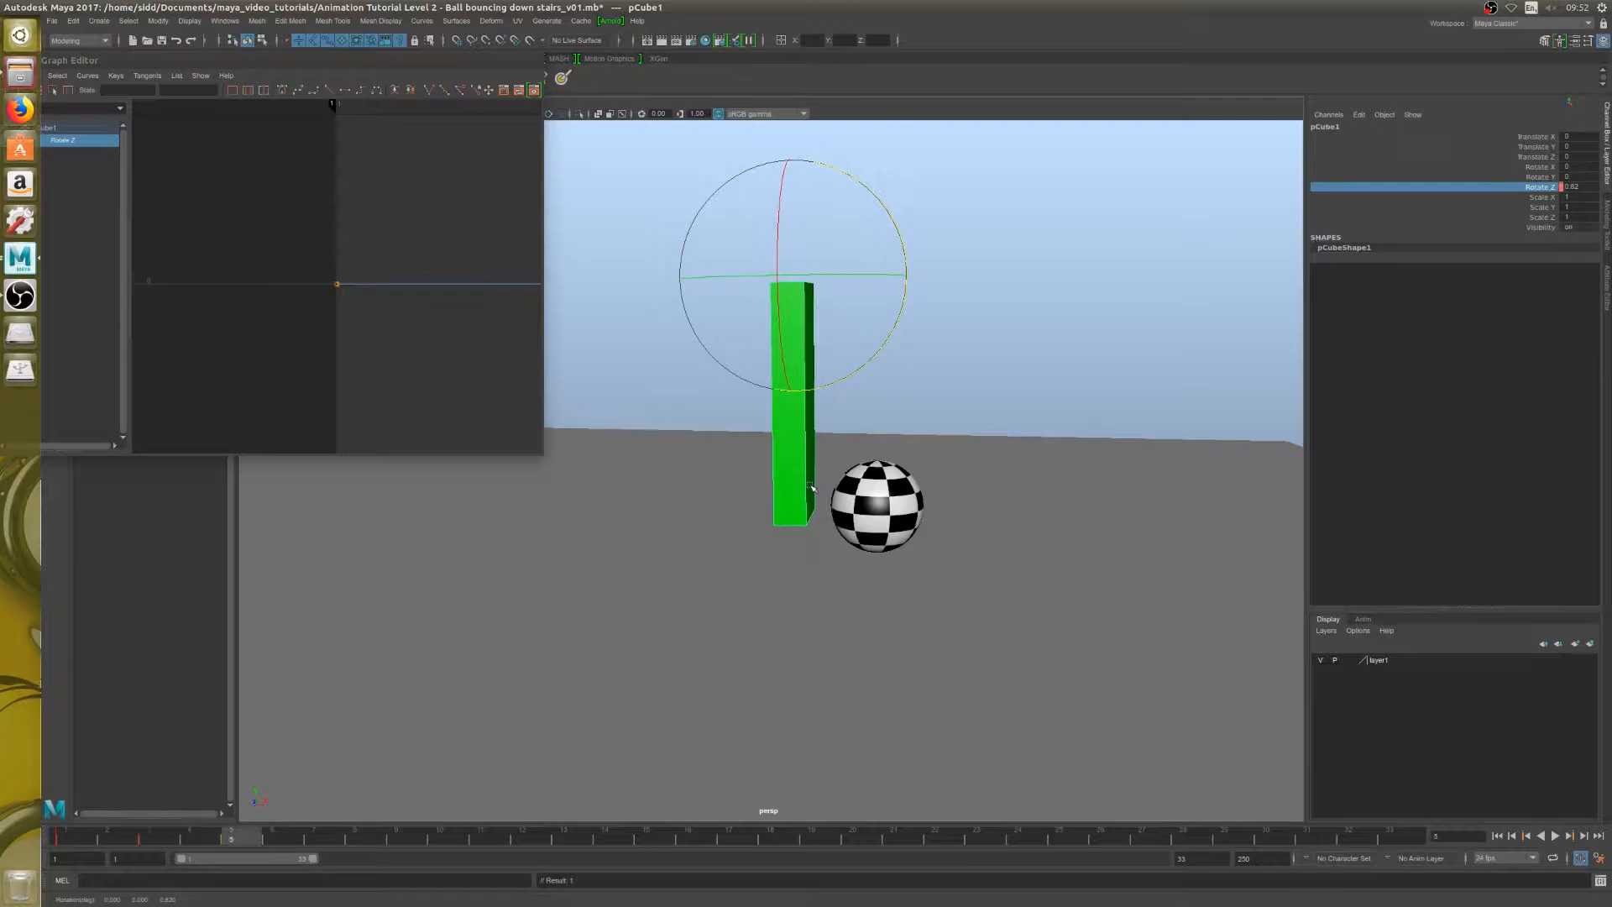
Step: Key the green block at about 1.8° of Z rotation on frame 5 and lower its frame 3 key to about 0.29°
drag(864, 364, 870, 370)
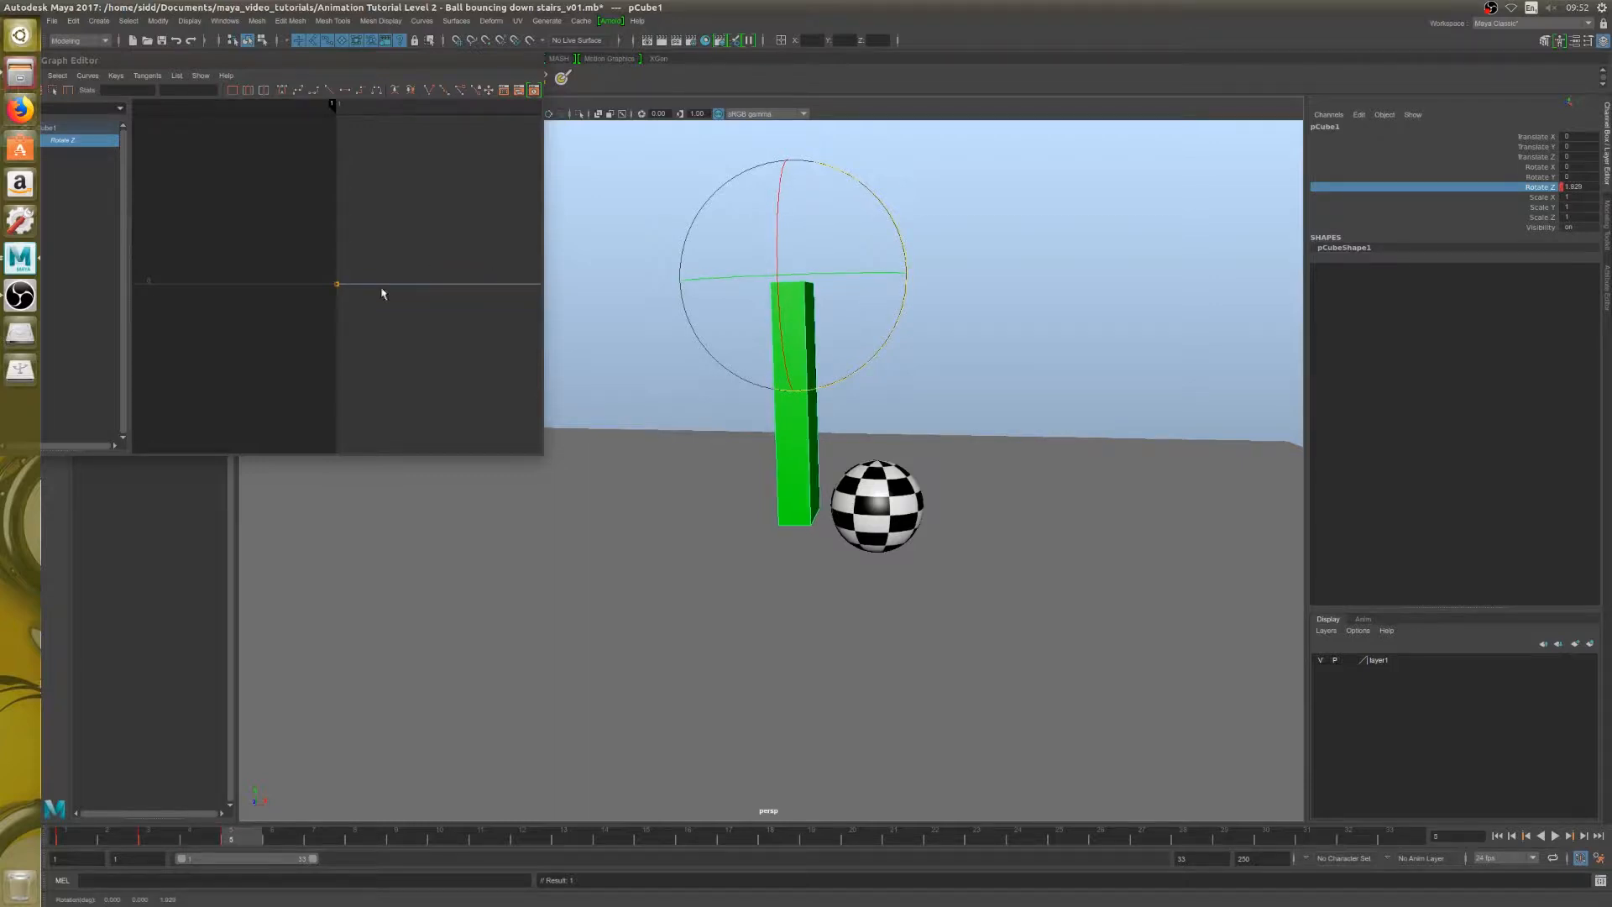
key(f)
scroll(338, 308, down, 3)
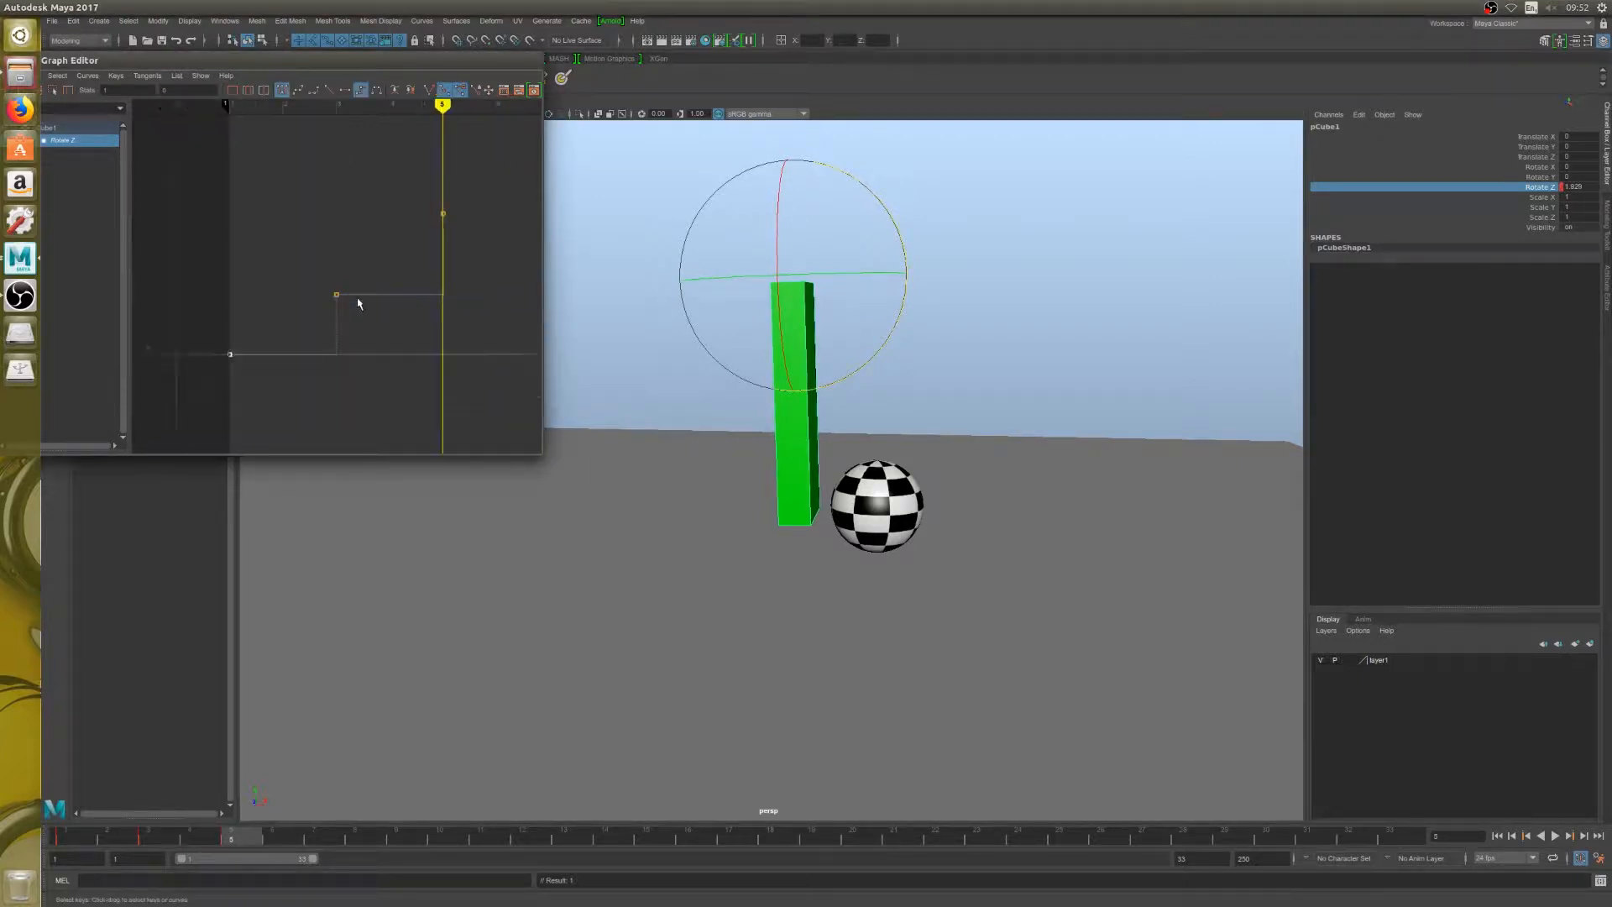
drag(291, 259, 347, 301)
shift+middle_drag(345, 309, 345, 350)
key(f)
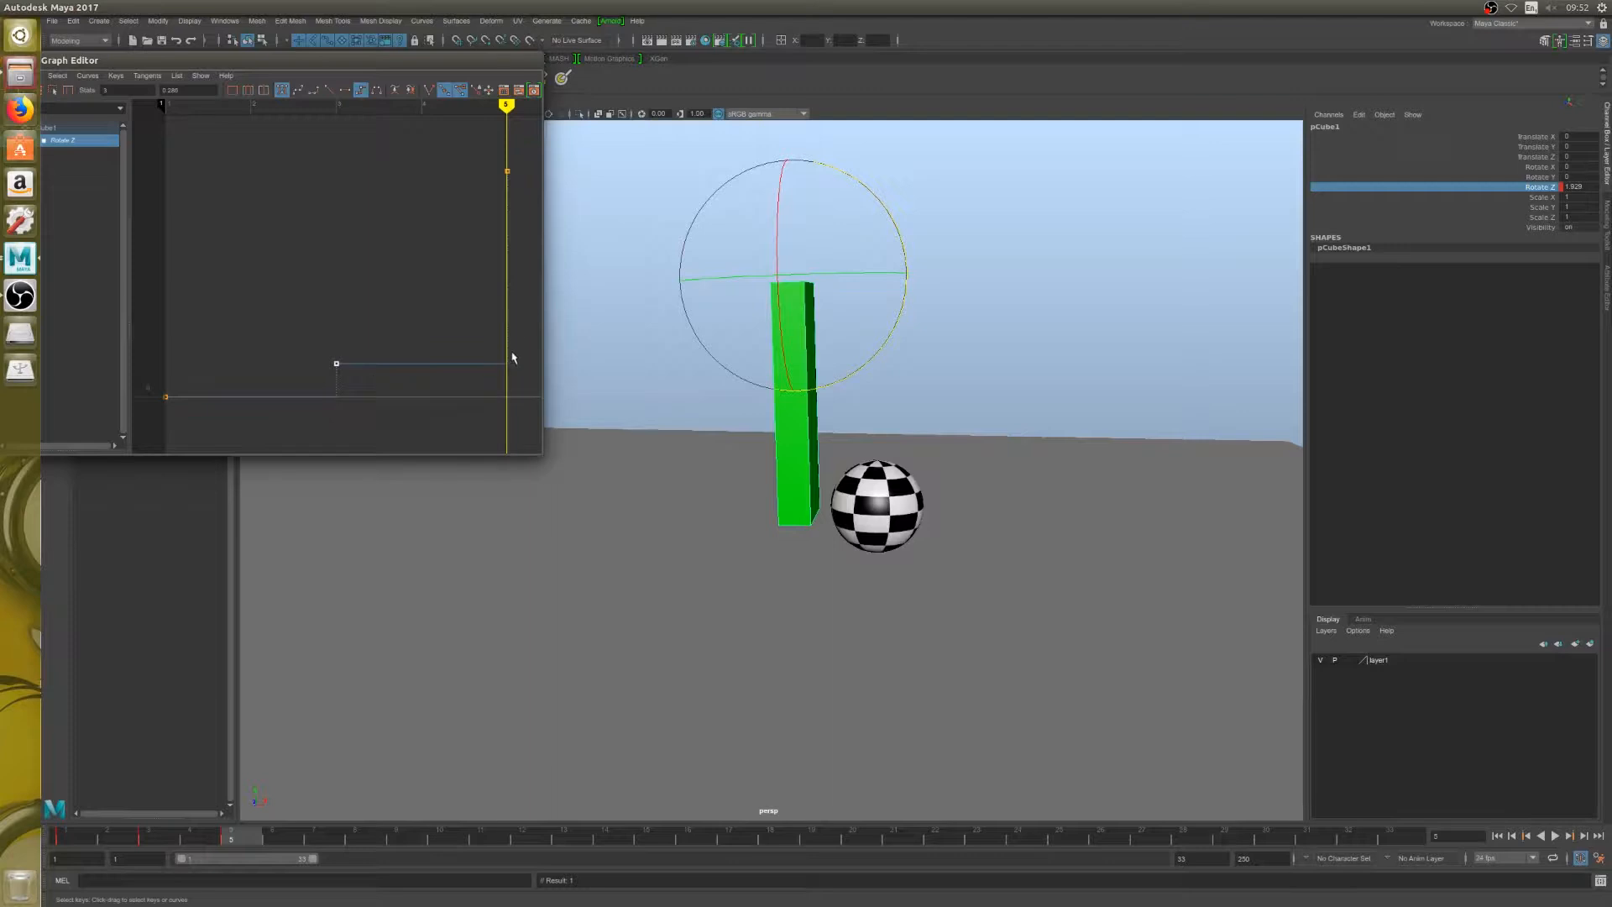
Step: Key the green block at about 2.6° of Z rotation on frame 7 and raise its frame 5 key to about 2.3°
key(alt+period)
key(alt+period)
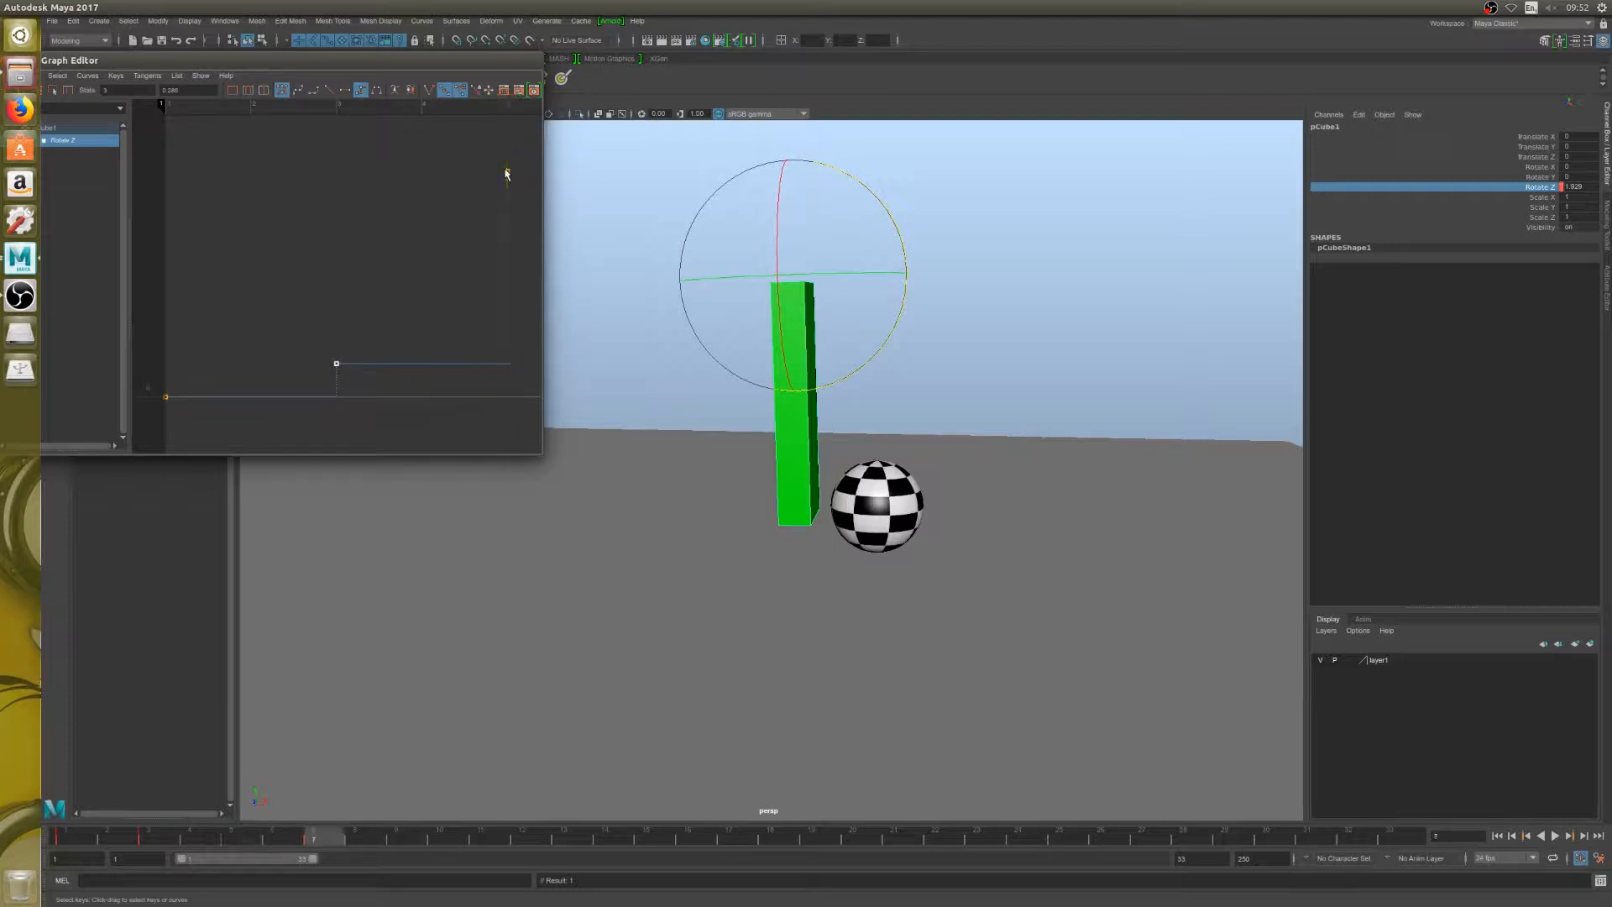
click(867, 363)
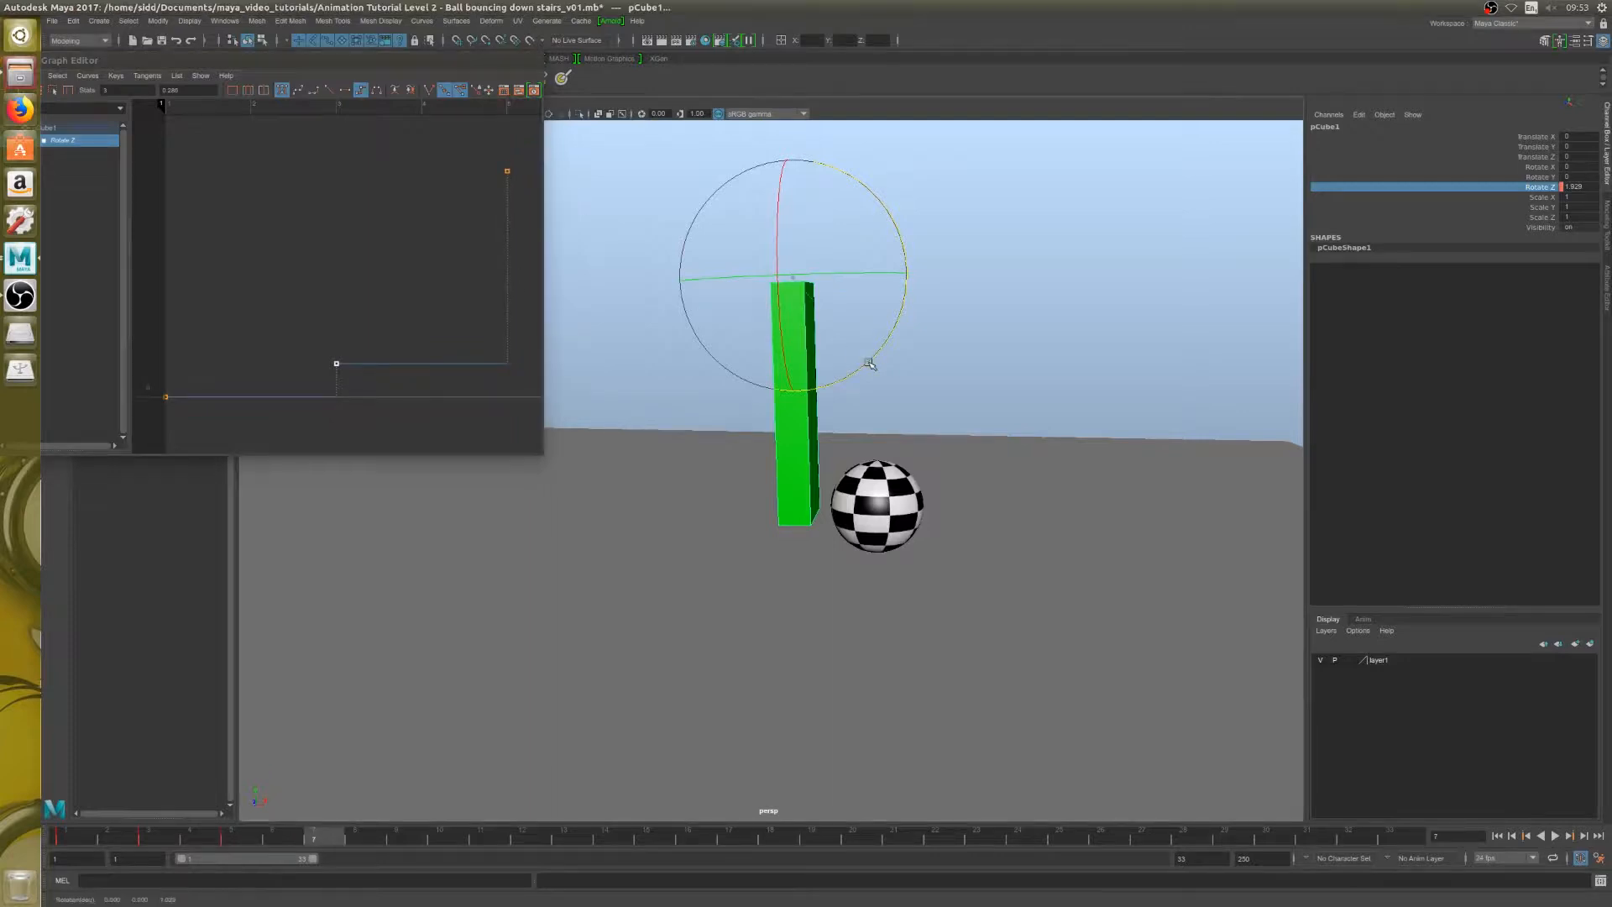
drag(870, 363, 867, 356)
key(s)
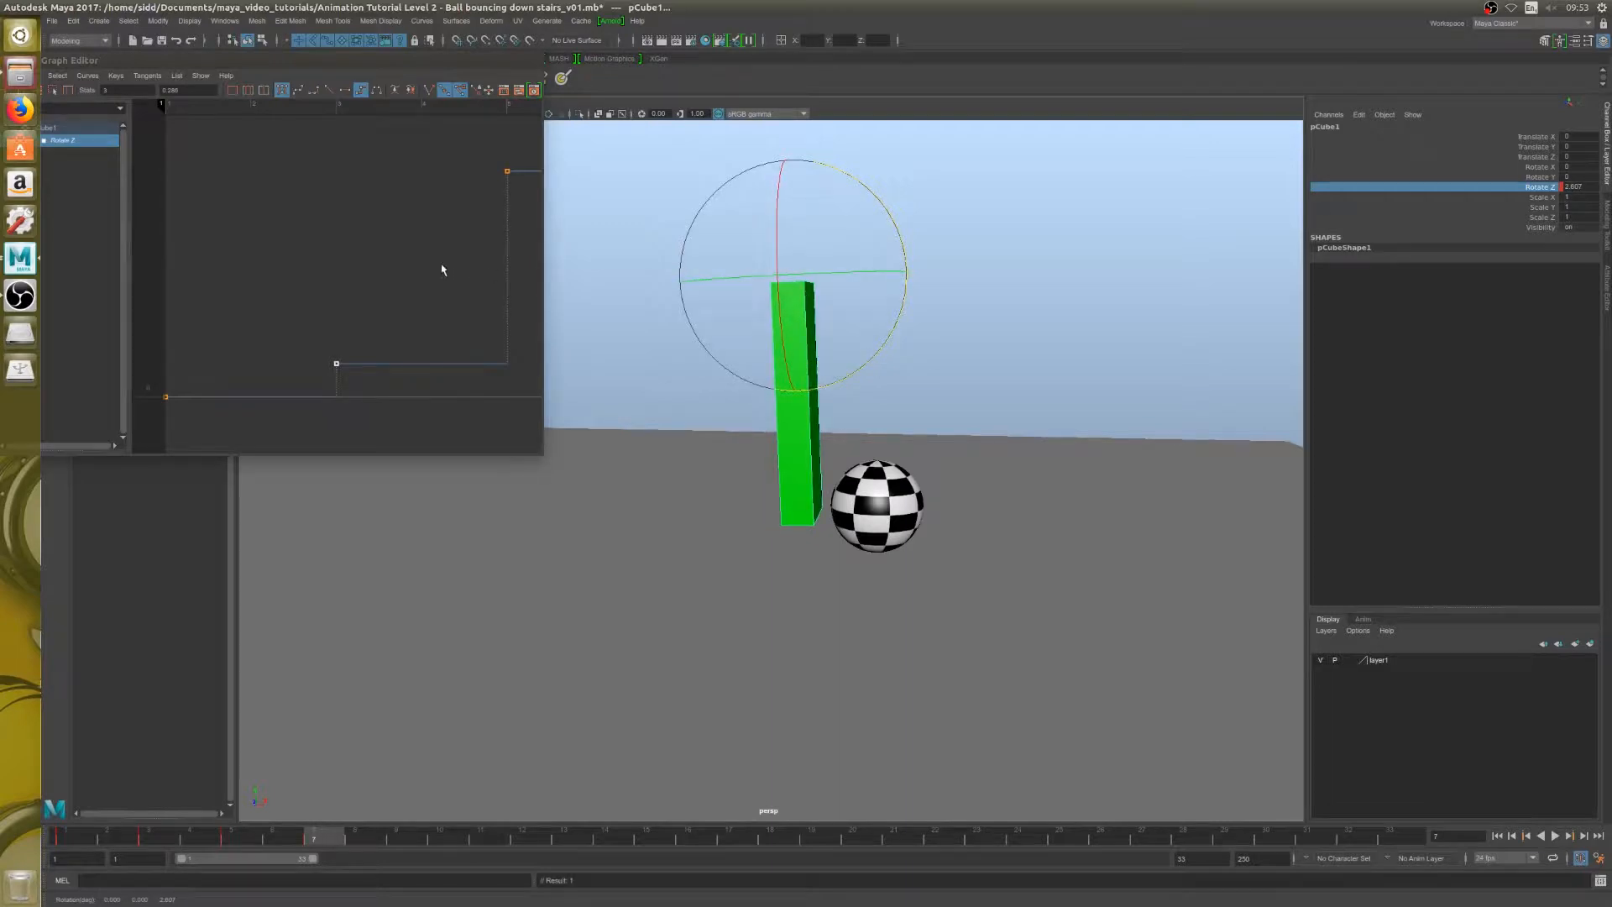
scroll(440, 269, down, 3)
drag(344, 206, 376, 266)
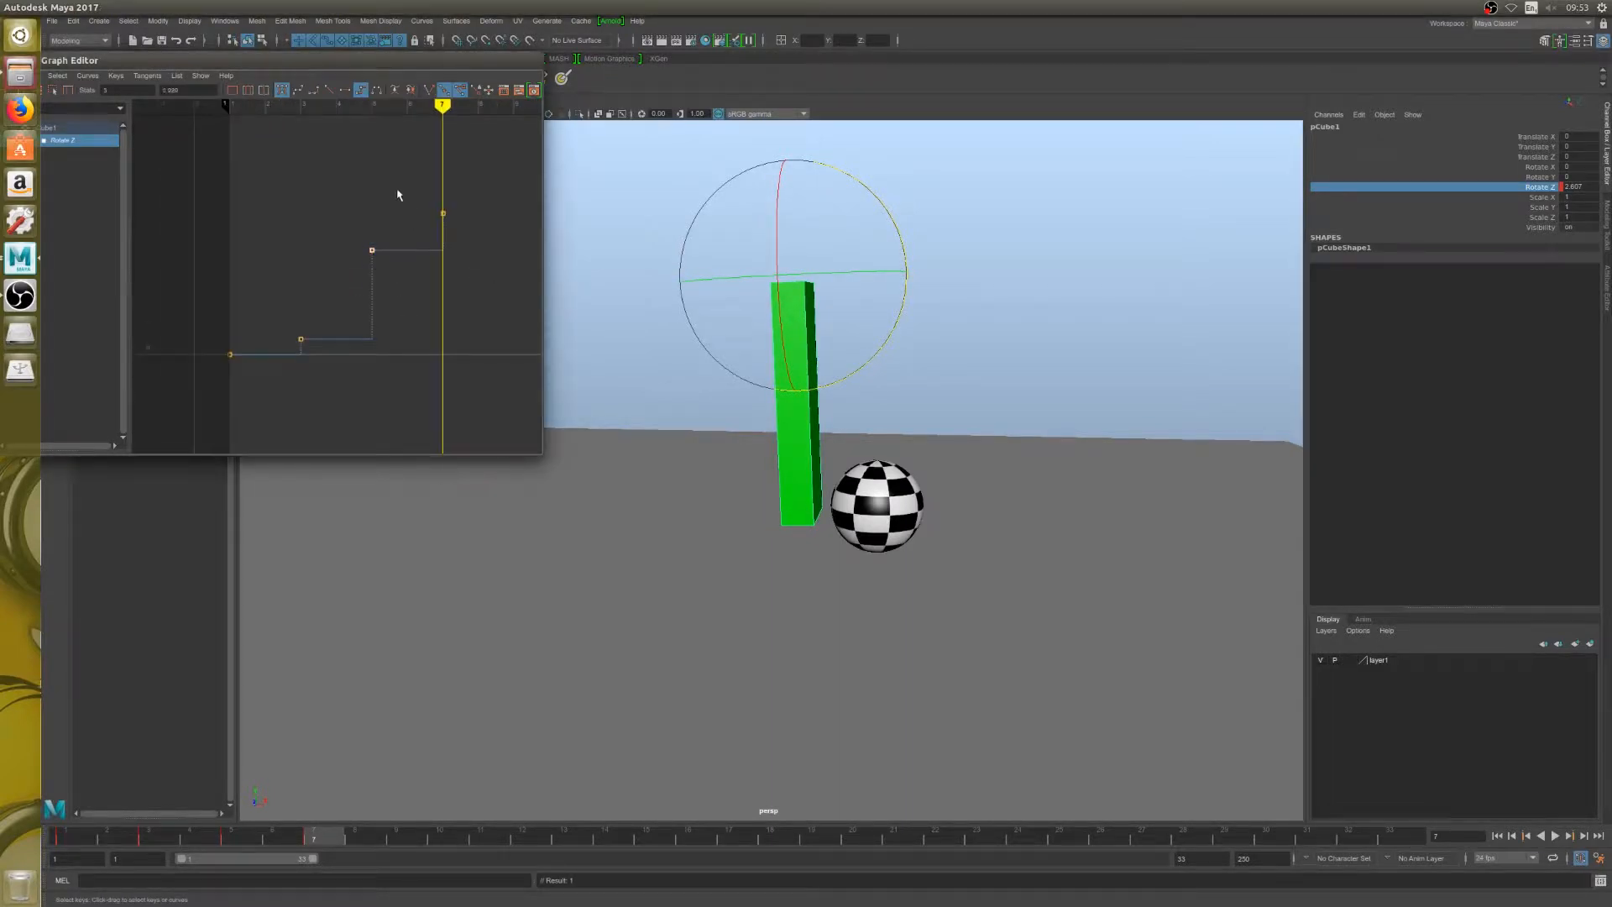
shift+middle_drag(391, 281, 390, 252)
Step: Play the animation from frame 1 to review the green block's opening motion
click(81, 835)
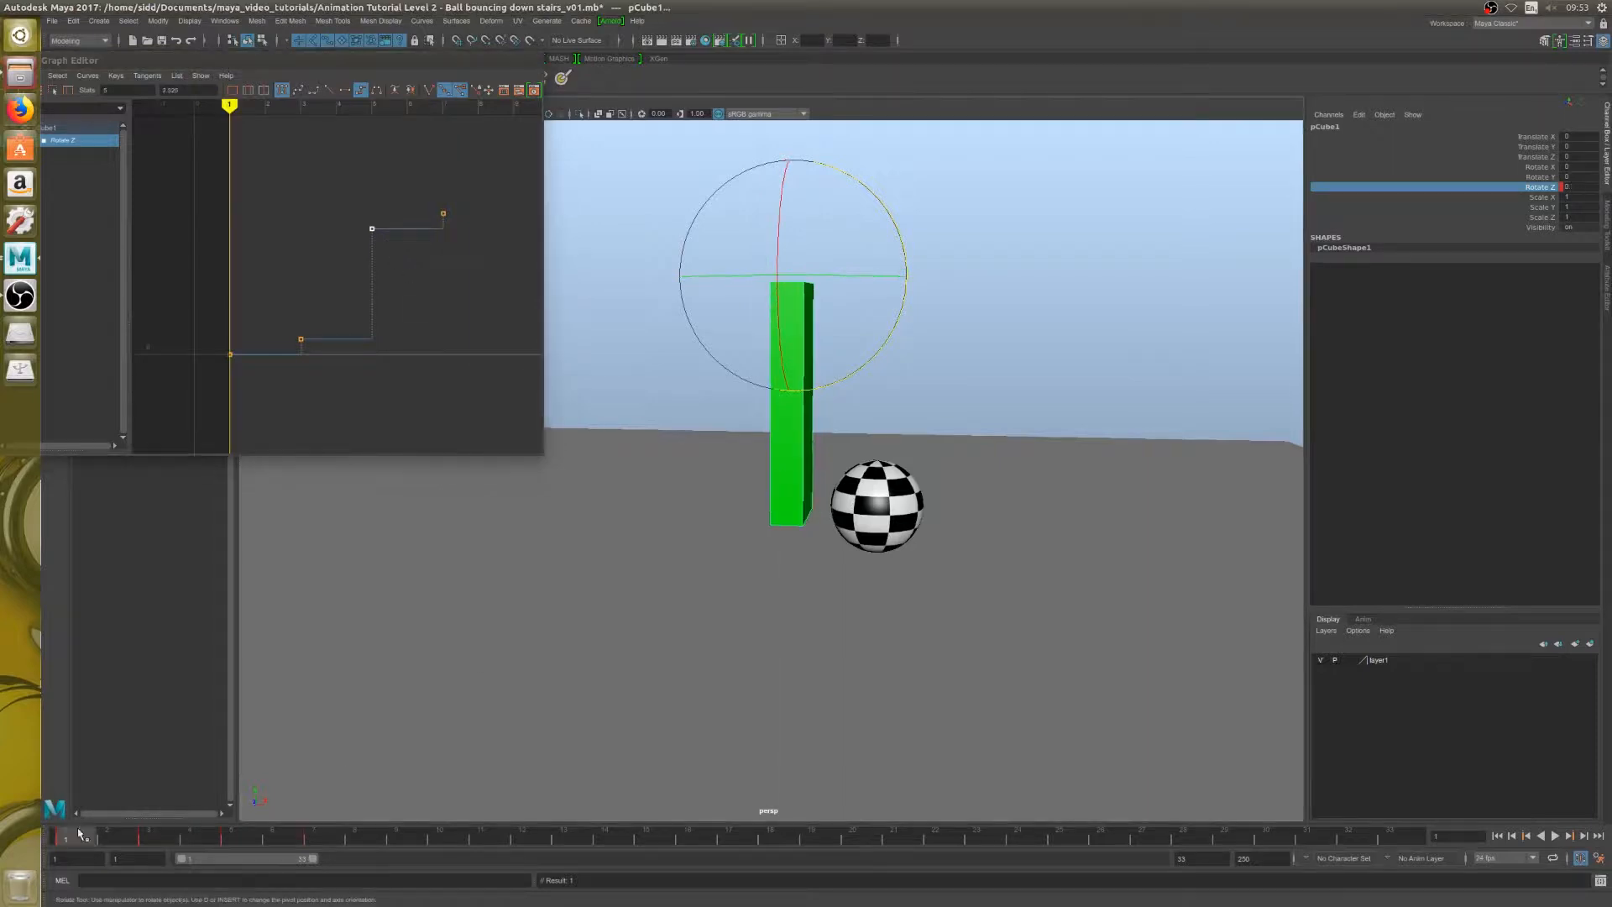
key(alt+v)
key(alt+v)
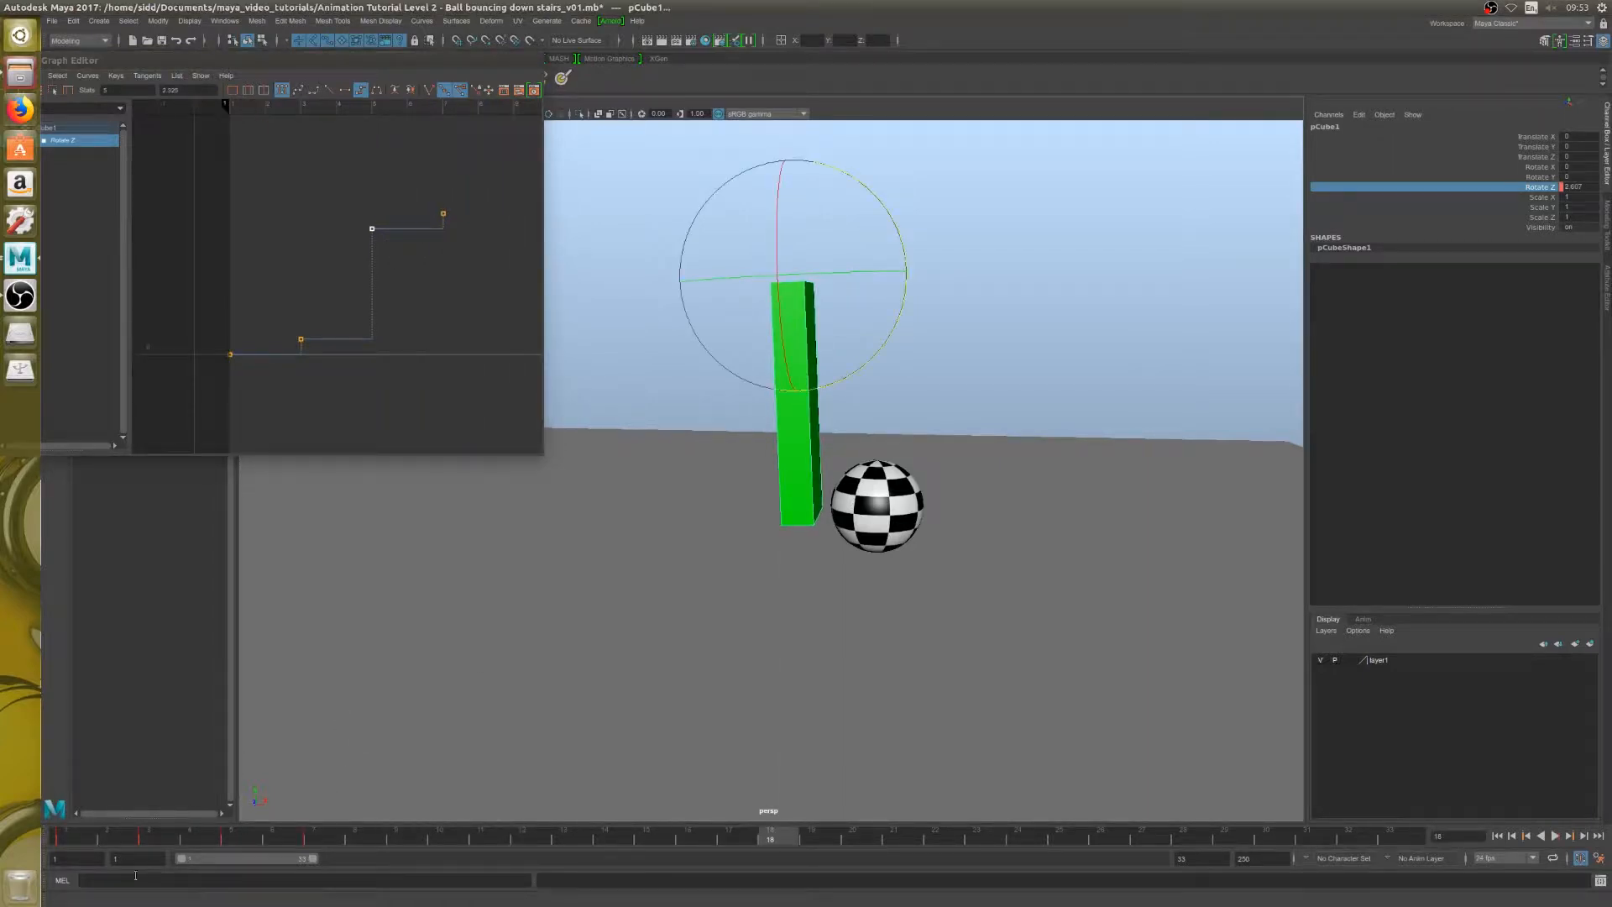
click(197, 833)
key(alt+v)
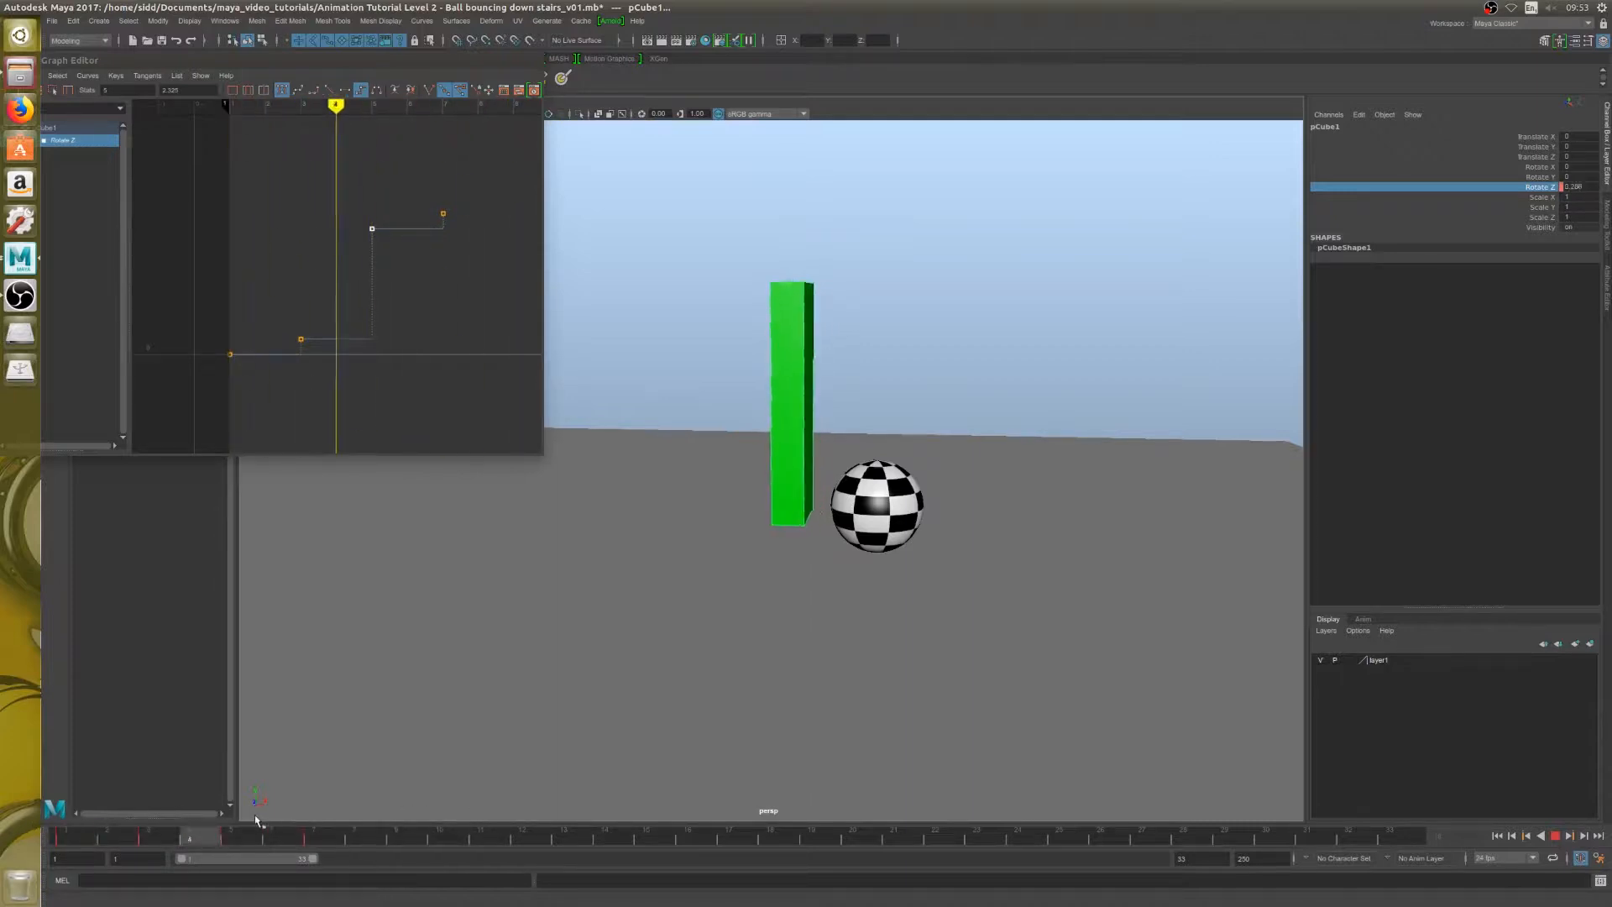
Step: Key the green block's Z rotation on frame 9 and adjust that key to 2.2° on the curve
click(316, 834)
drag(315, 833, 396, 834)
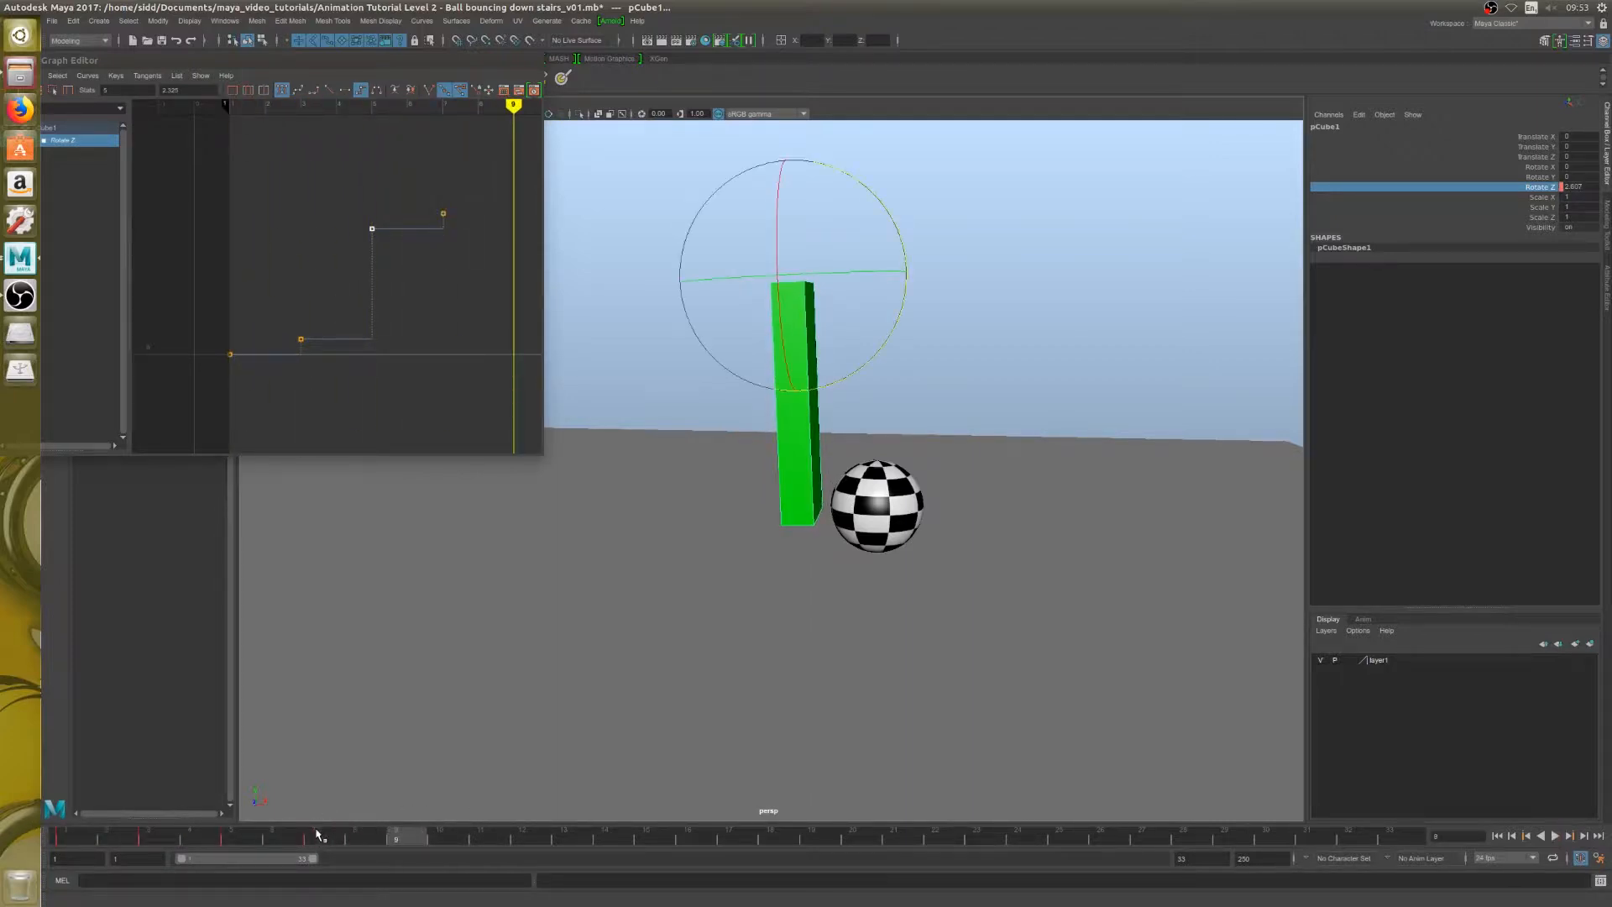
drag(891, 339, 890, 348)
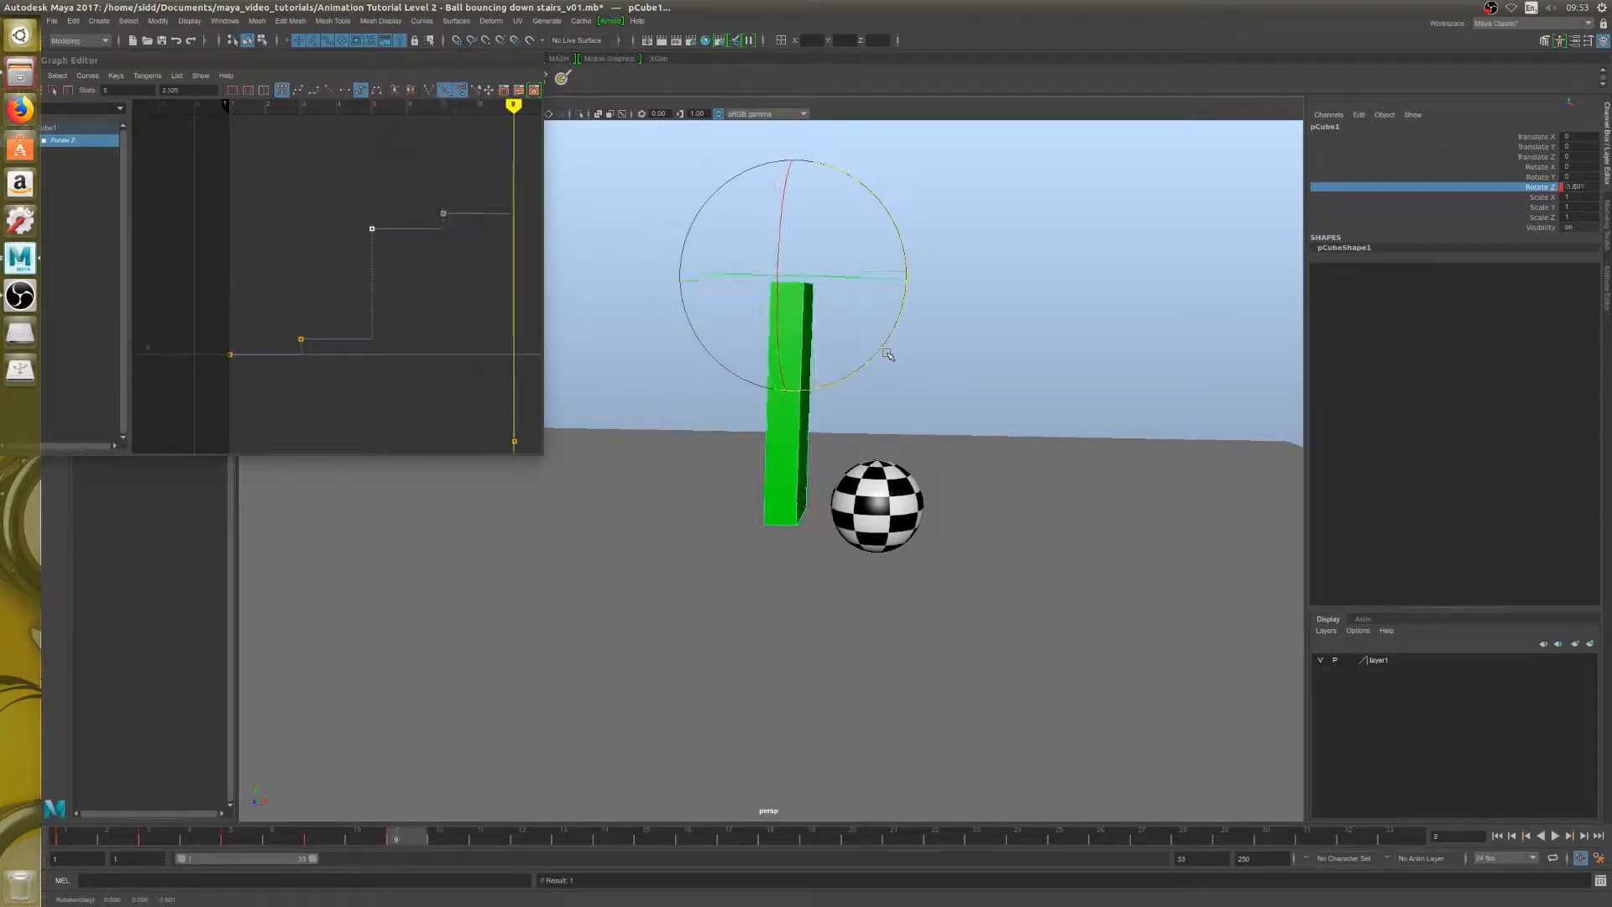
drag(888, 341, 889, 335)
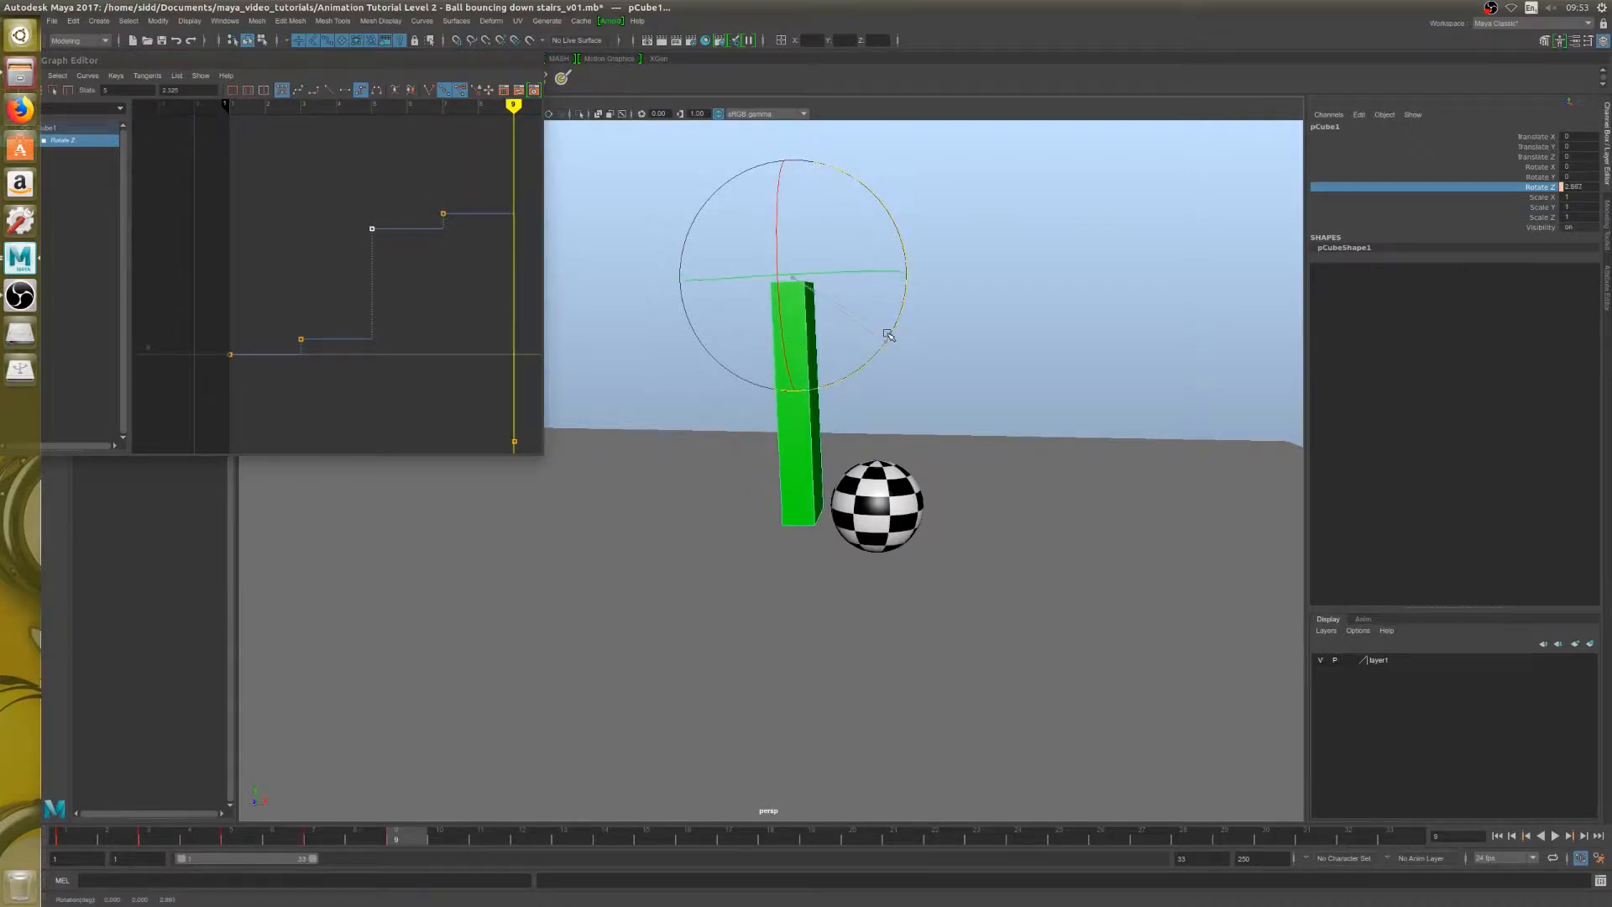
middle_drag(521, 229, 521, 274)
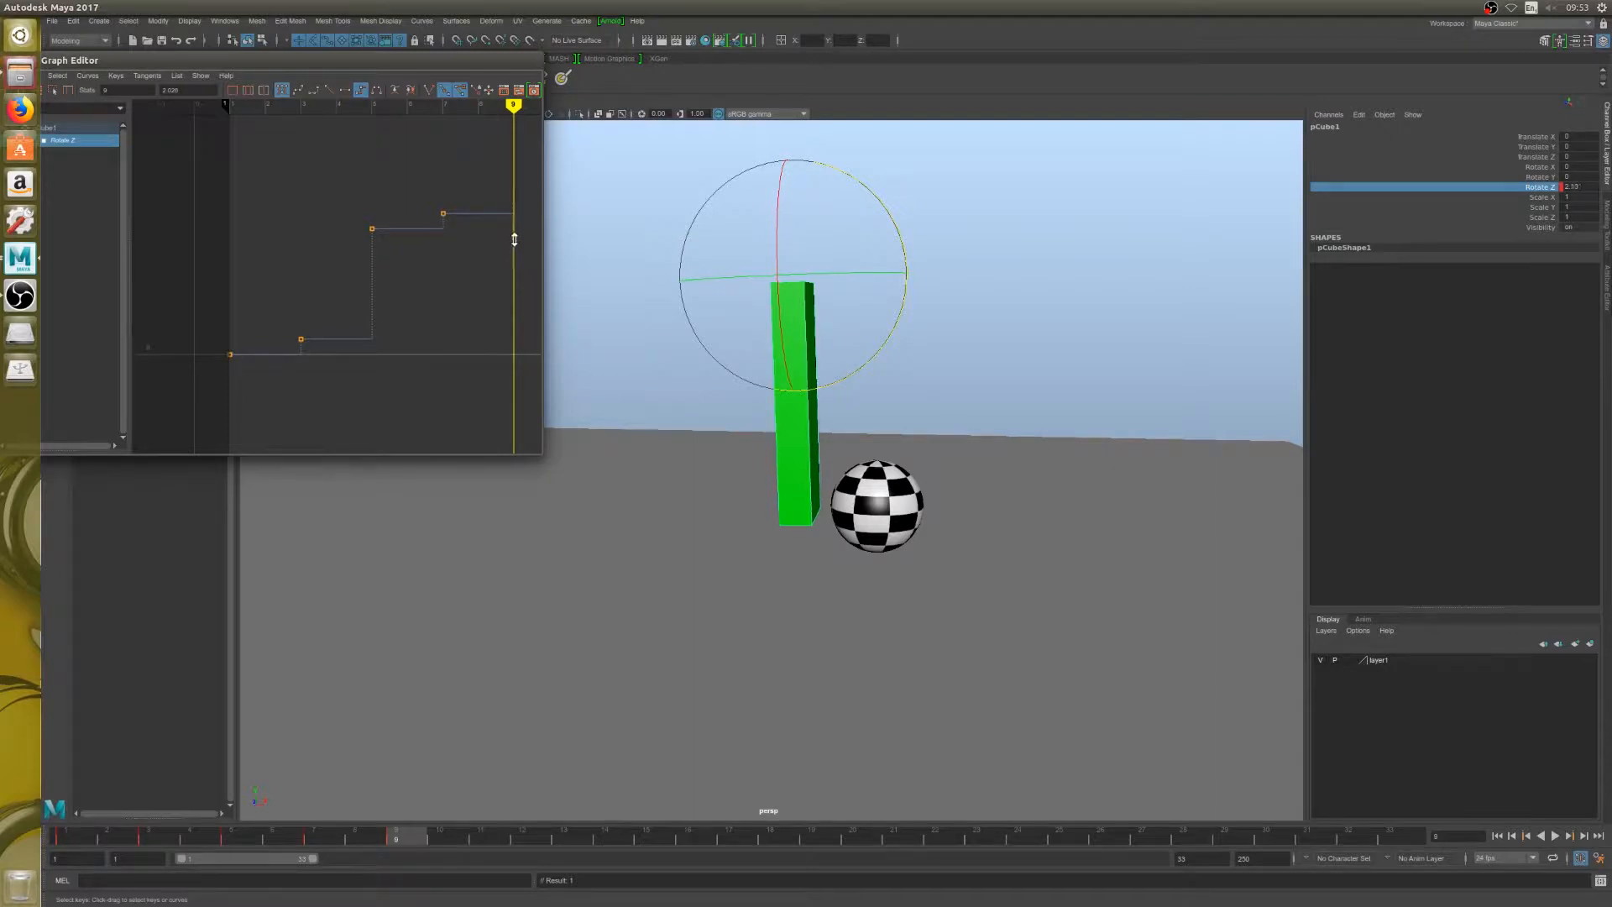
Step: Advance to frame 11 and key the green block swung back to about -7.5° of Z rotation
key(alt+period)
key(alt+period)
key(a)
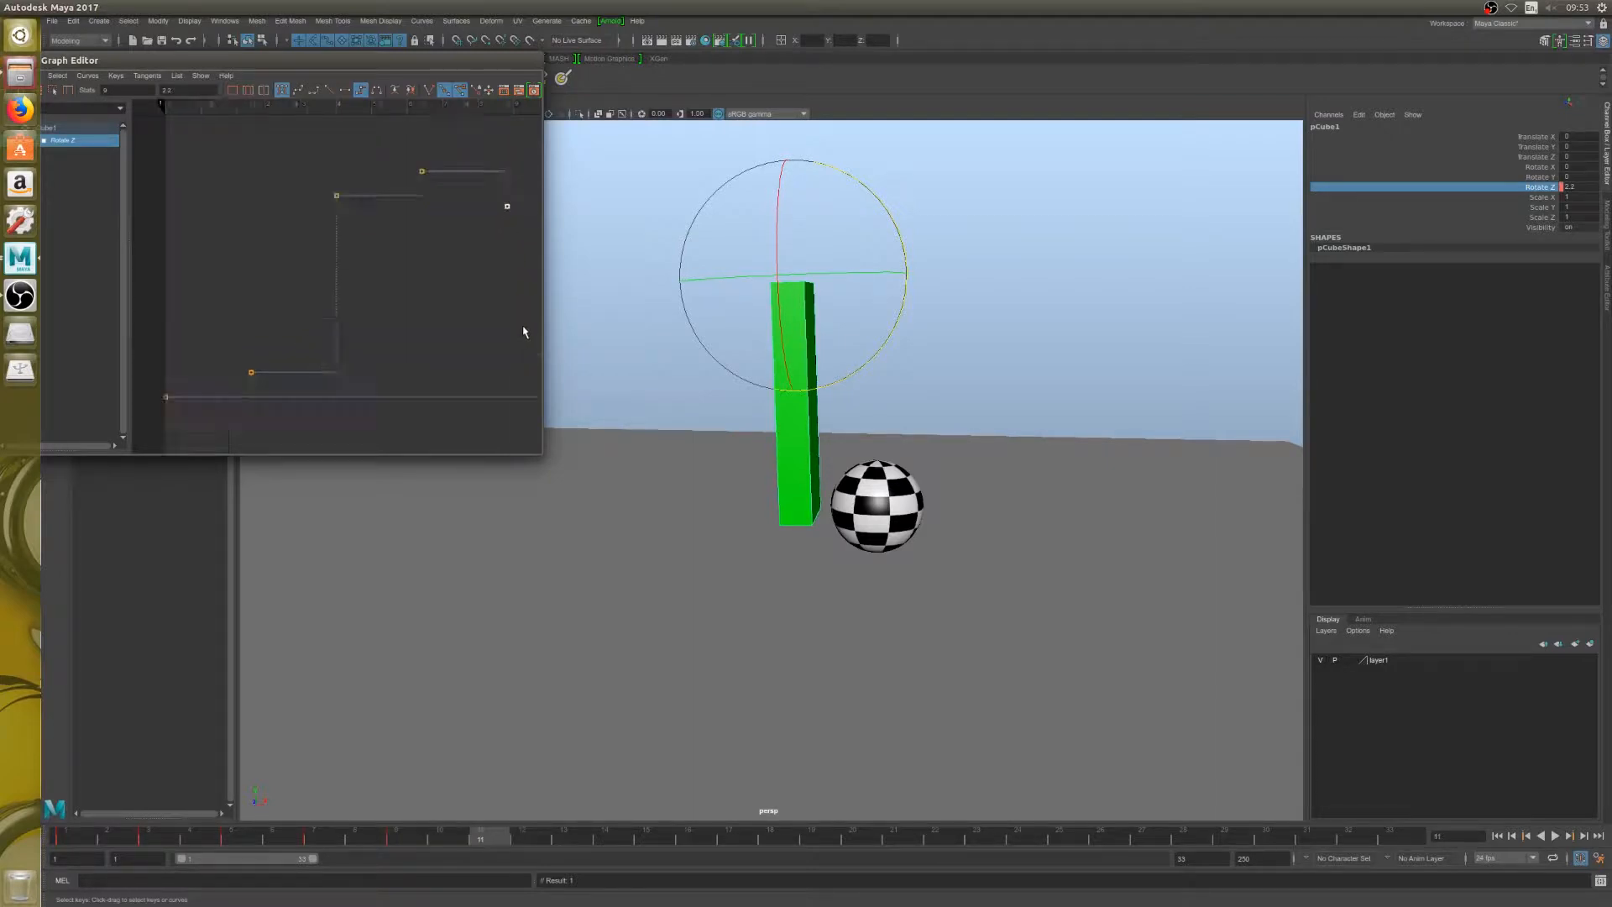
scroll(476, 322, down, 5)
scroll(421, 301, down, 4)
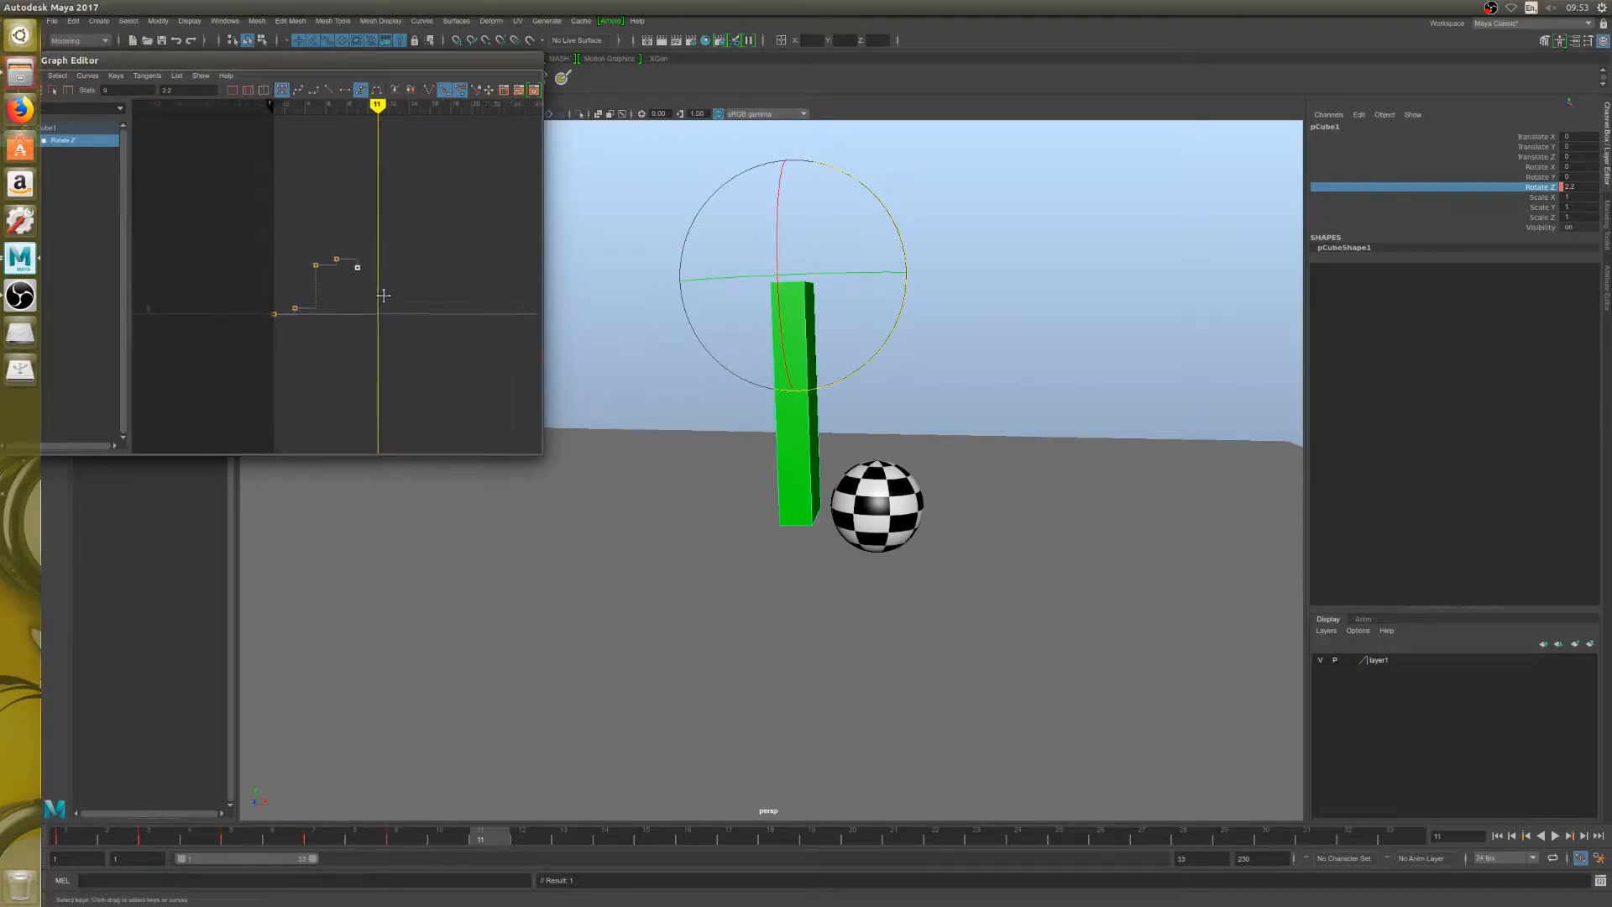
scroll(377, 313, up, 3)
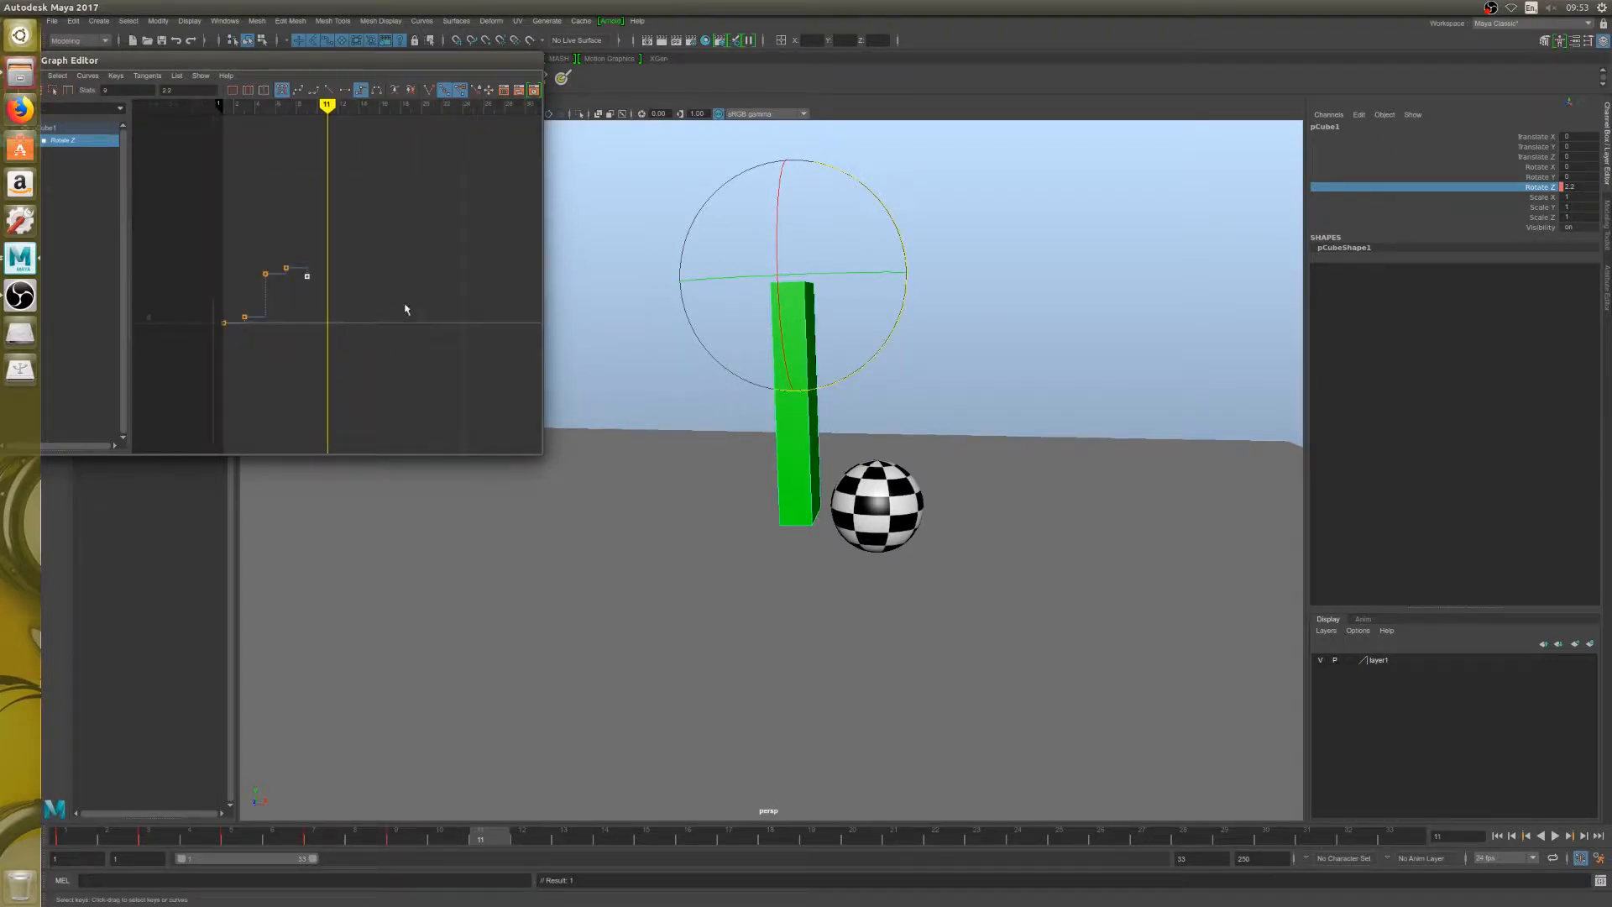
drag(844, 380, 827, 384)
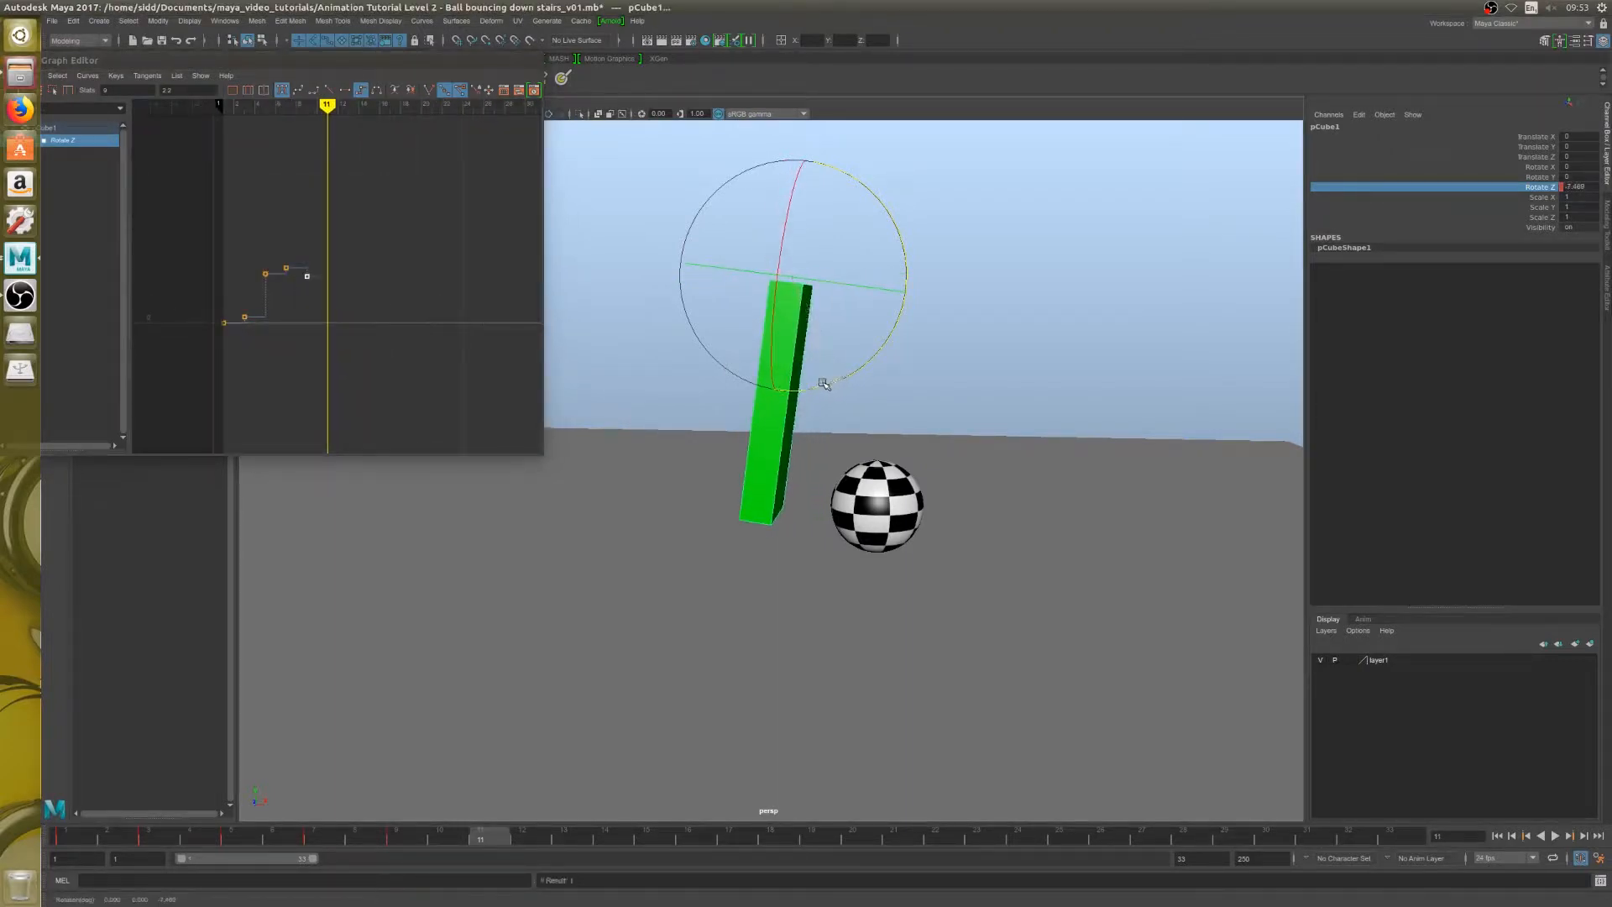
Step: Step back to frame 3 and forward again to frame 11 to check the start of the backswing
key(alt+comma)
key(alt+comma)
key(alt+comma)
key(alt+comma)
key(alt+comma)
key(alt+comma)
key(alt+comma)
key(alt+comma)
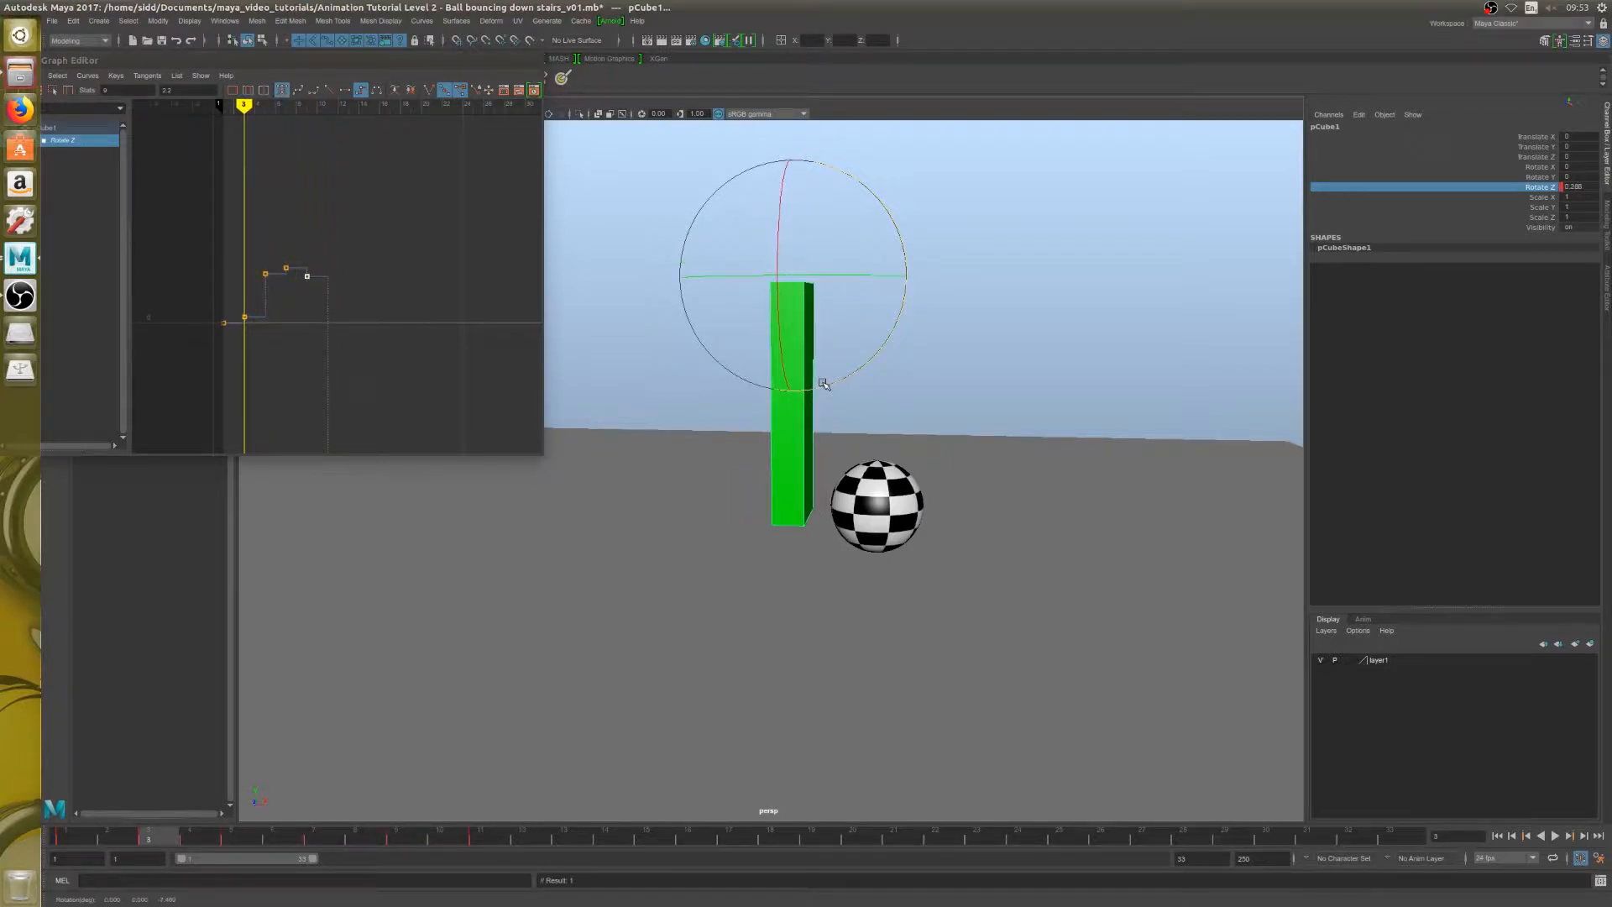
key(alt+period)
key(alt+period)
key(alt+period)
key(alt+period)
key(alt+period)
key(alt+period)
key(alt+period)
key(alt+period)
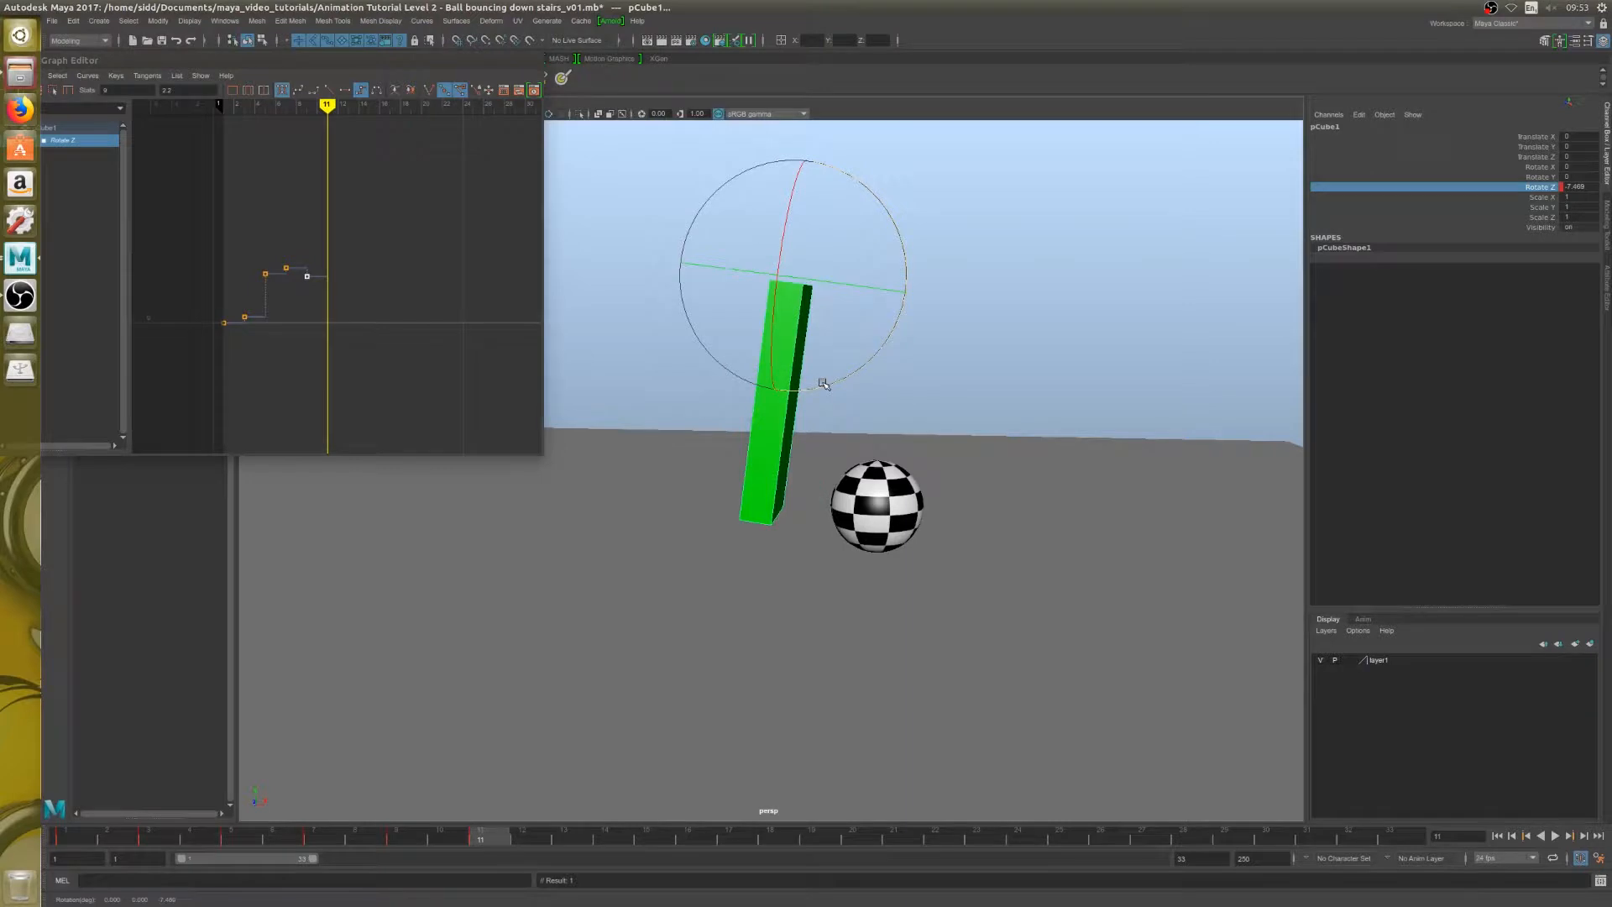
Step: Swing the green block farther back over frames 13 and 15, to about -47.5° of Z rotation
key(alt+period)
key(alt+period)
drag(833, 388, 794, 390)
key(alt+period)
key(alt+period)
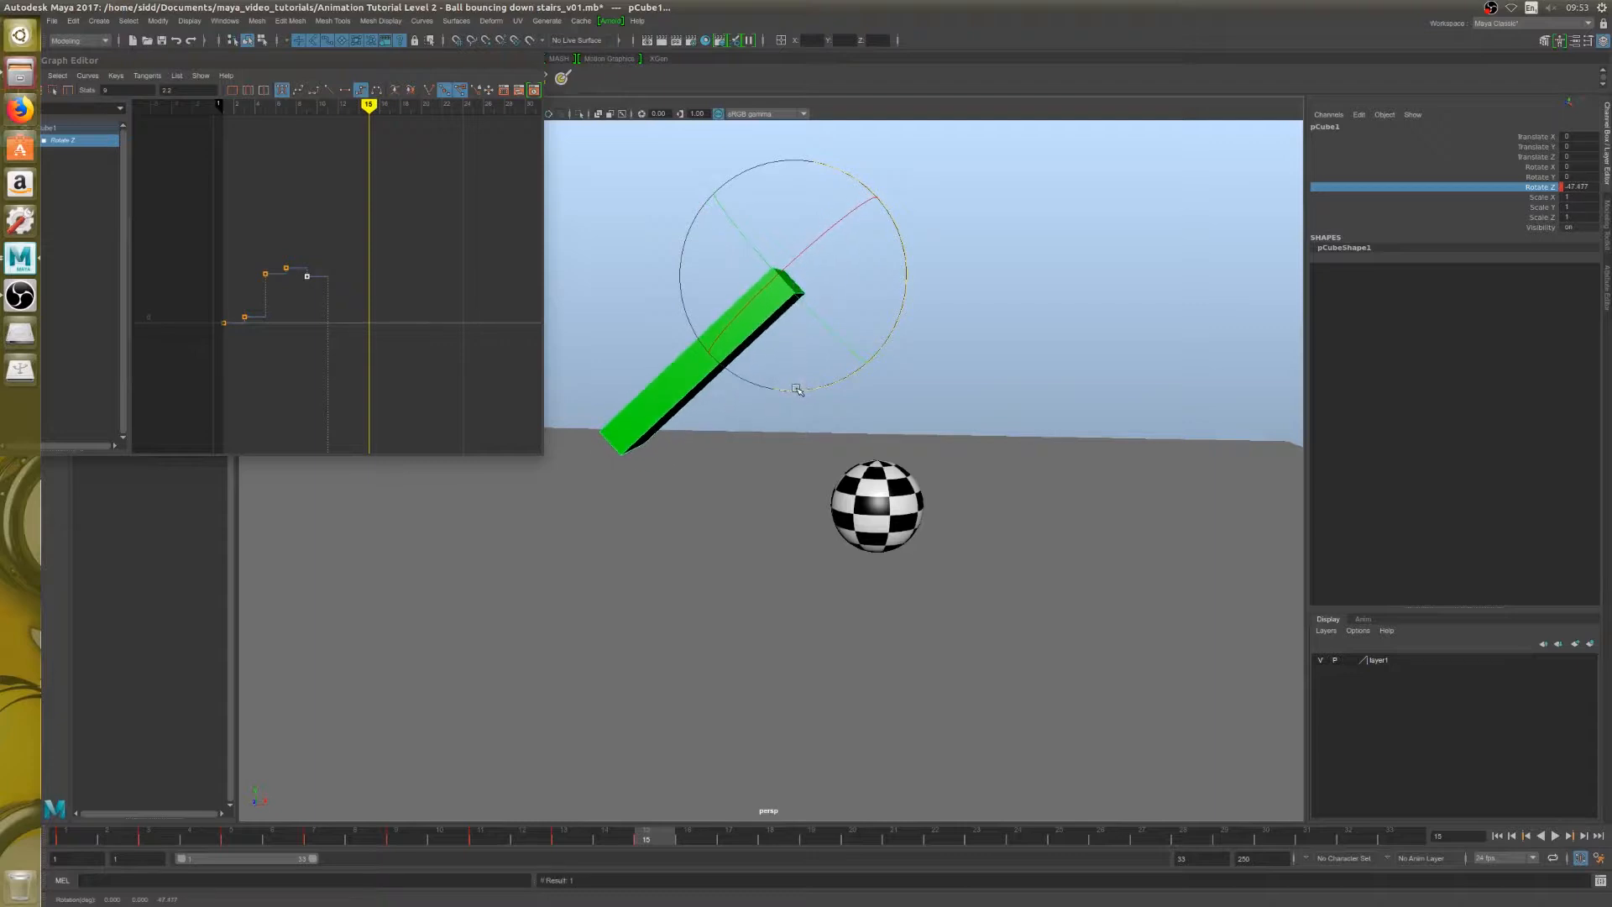
Step: Key the backswing's peak on frame 17 and the return swing on frames 19, 21 and 23, reaching about -4.1° of Z rotation
key(alt+period)
key(alt+period)
drag(787, 389, 872, 351)
key(s)
key(alt+period)
key(s)
key(alt+period)
key(alt+period)
key(s)
key(alt+period)
key(alt+period)
key(s)
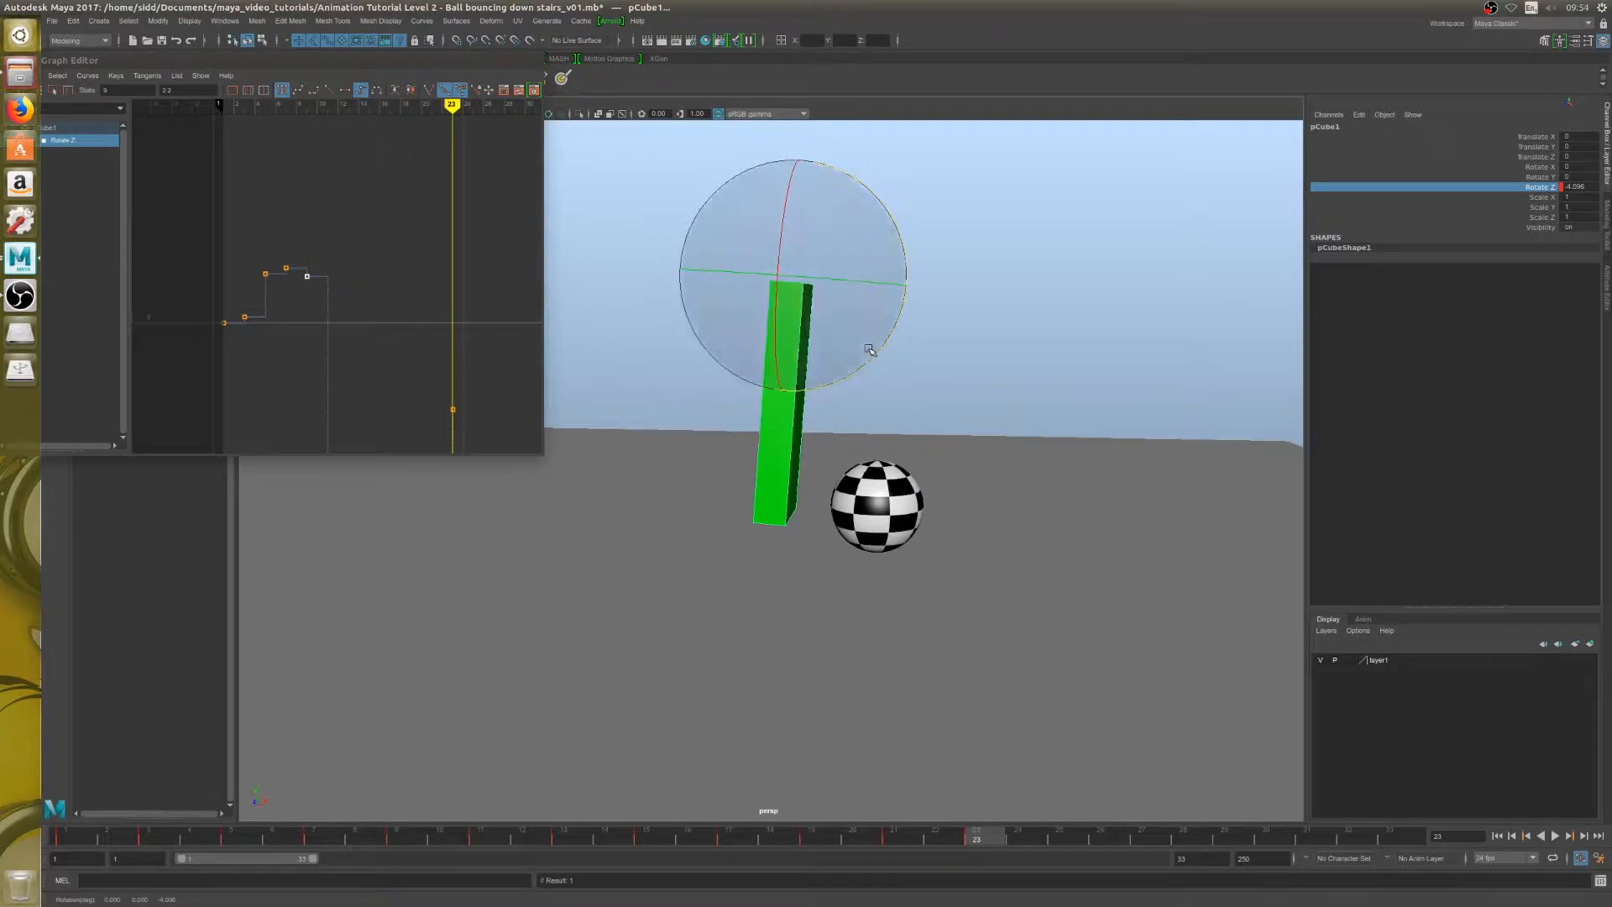
Step: Key the green block's forward swing every two frames from about 17° on frame 25 to about 43° on frame 31
key(alt+period)
key(alt+period)
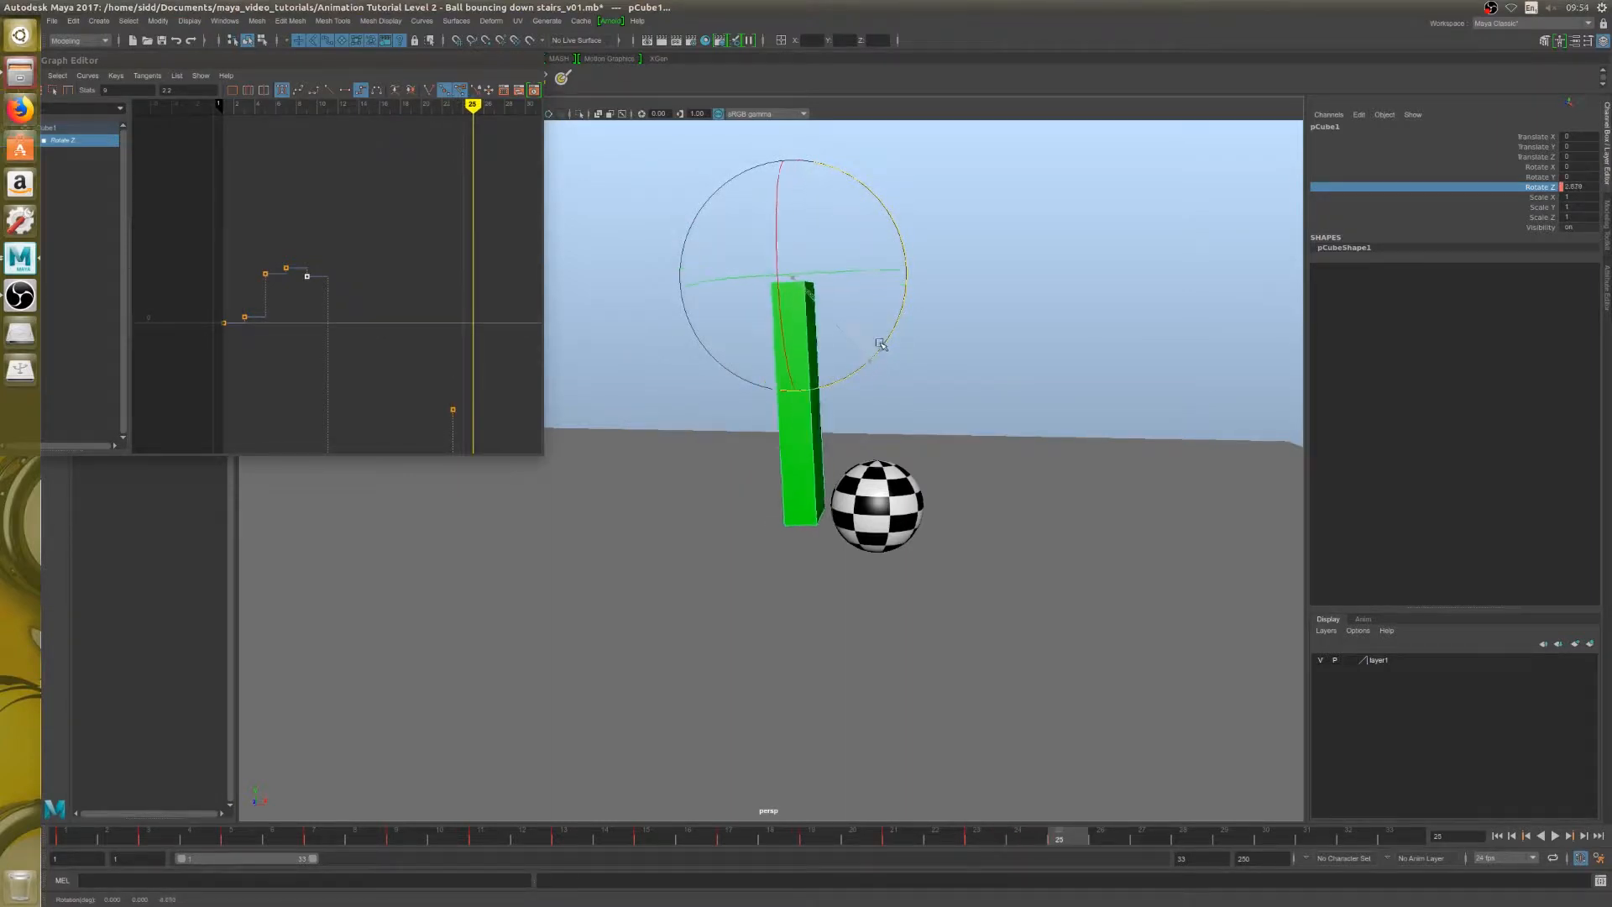
drag(879, 346, 907, 288)
key(s)
key(alt+period)
key(alt+period)
key(alt+period)
key(alt+period)
key(s)
key(alt+period)
key(alt+period)
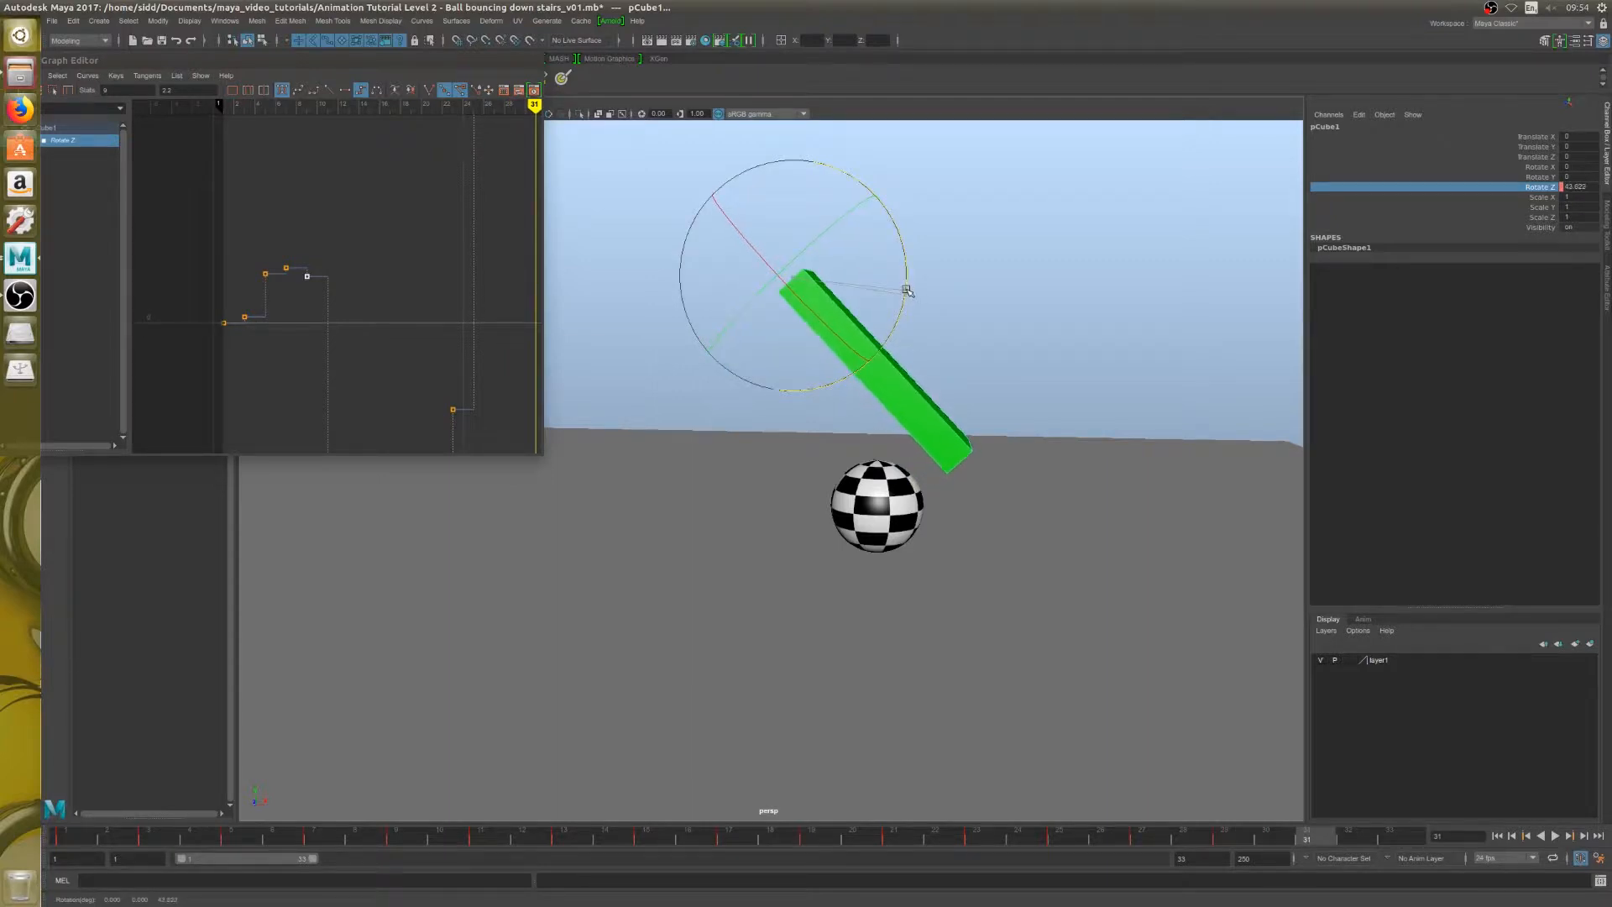
Step: Examine the full Z rotation curve and step through frames 23 to 27 to check the block's contact with the ball
key(a)
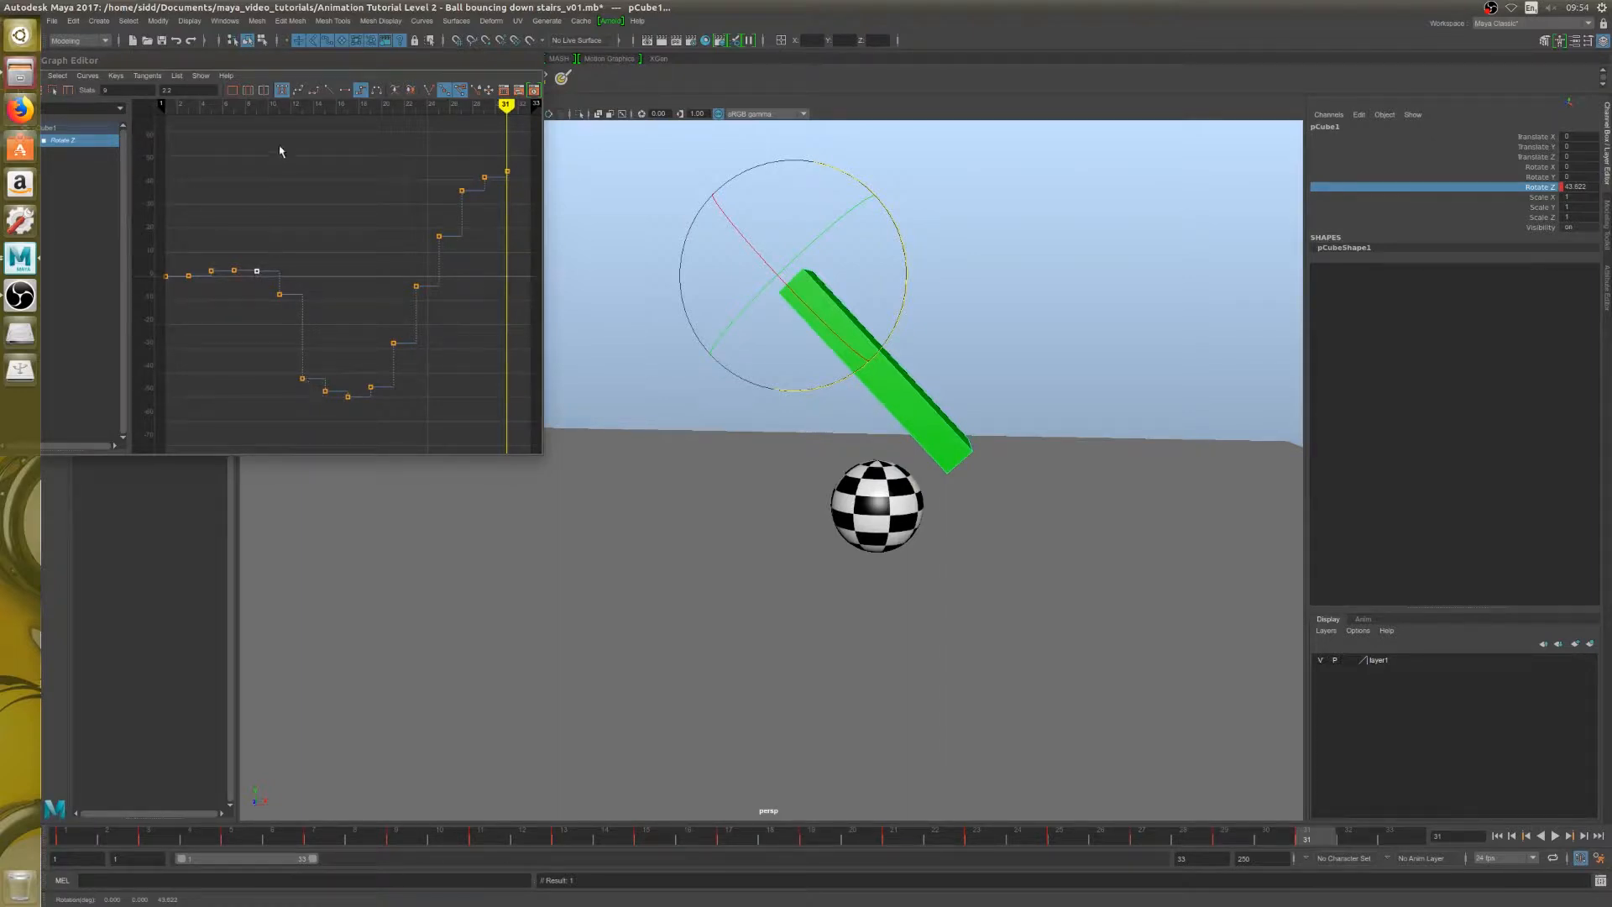
drag(255, 108, 415, 139)
drag(376, 258, 433, 309)
key(f)
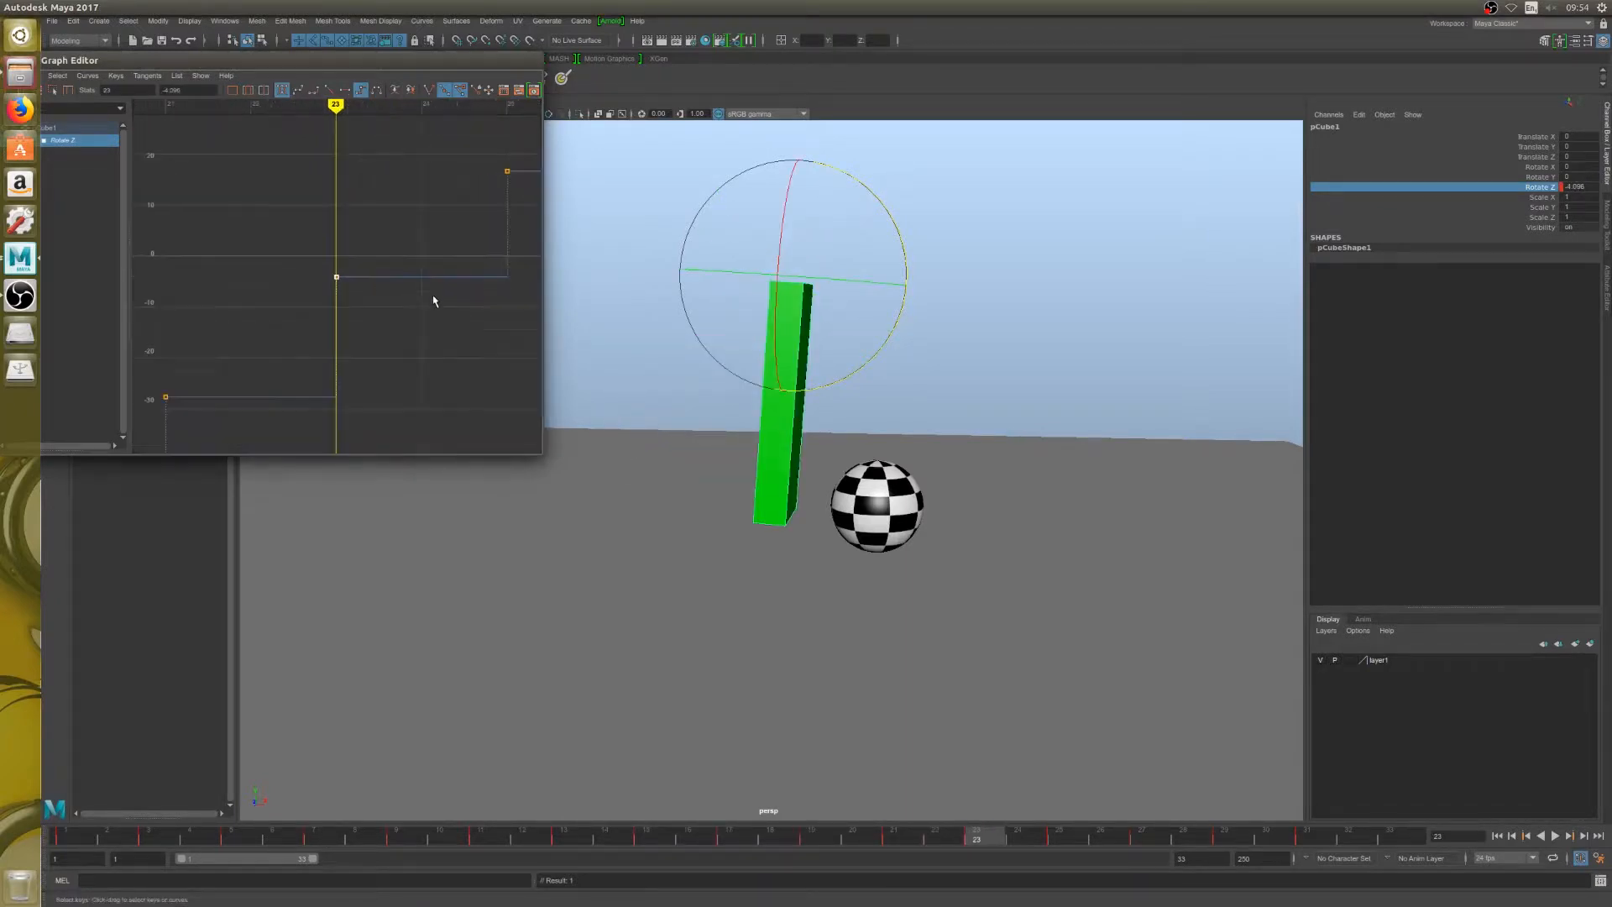
scroll(387, 289, down, 6)
scroll(348, 306, up, 3)
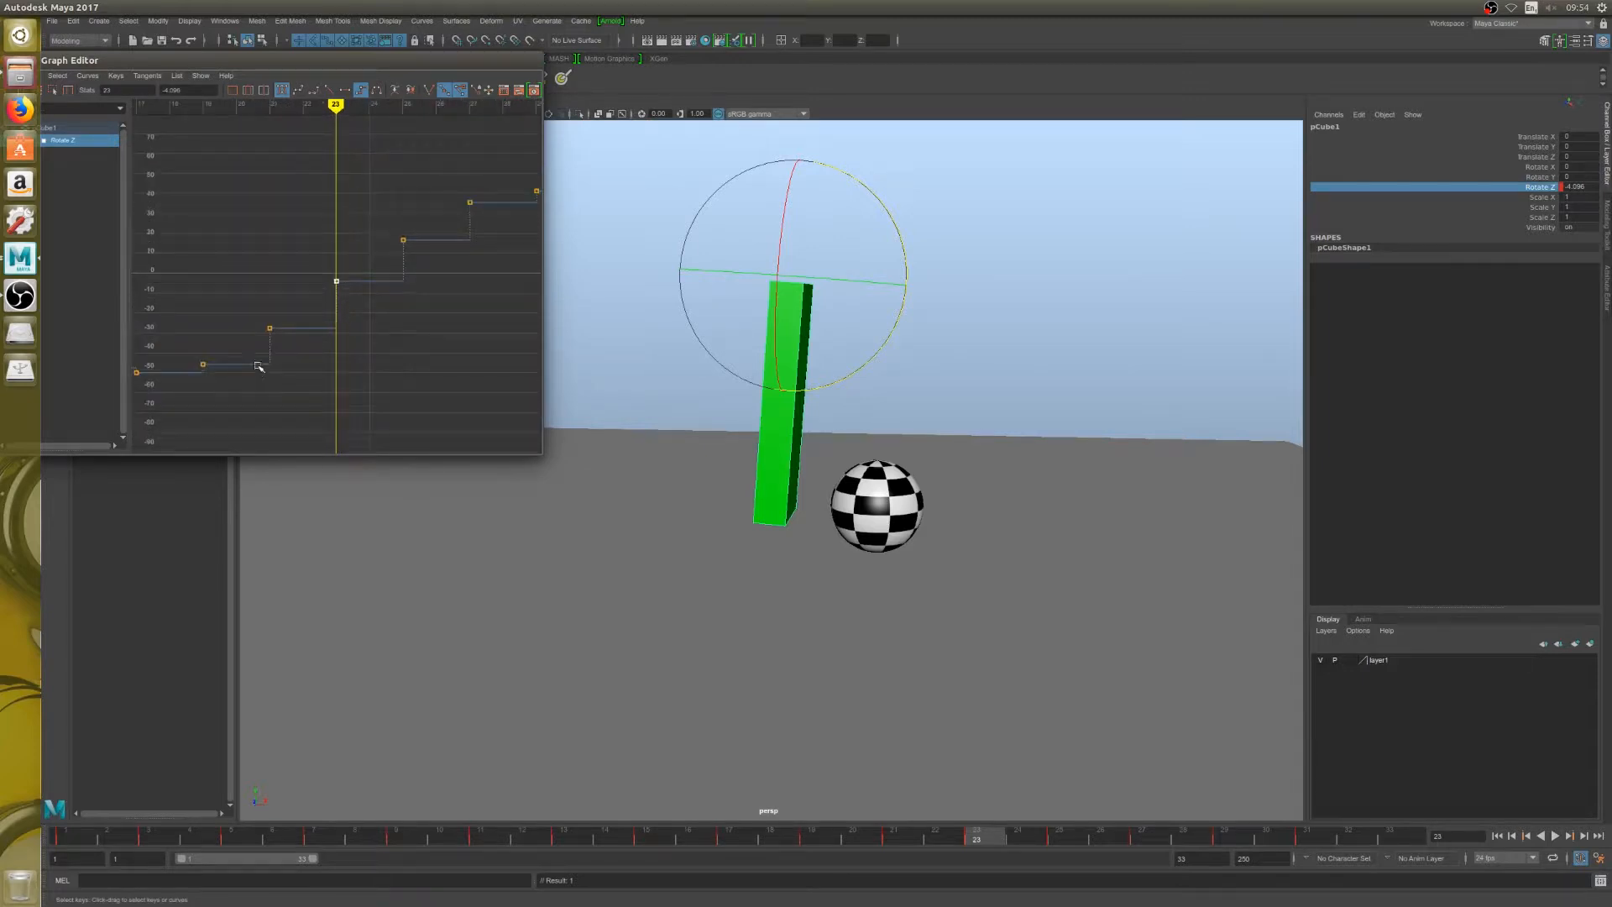
click(258, 367)
key(period)
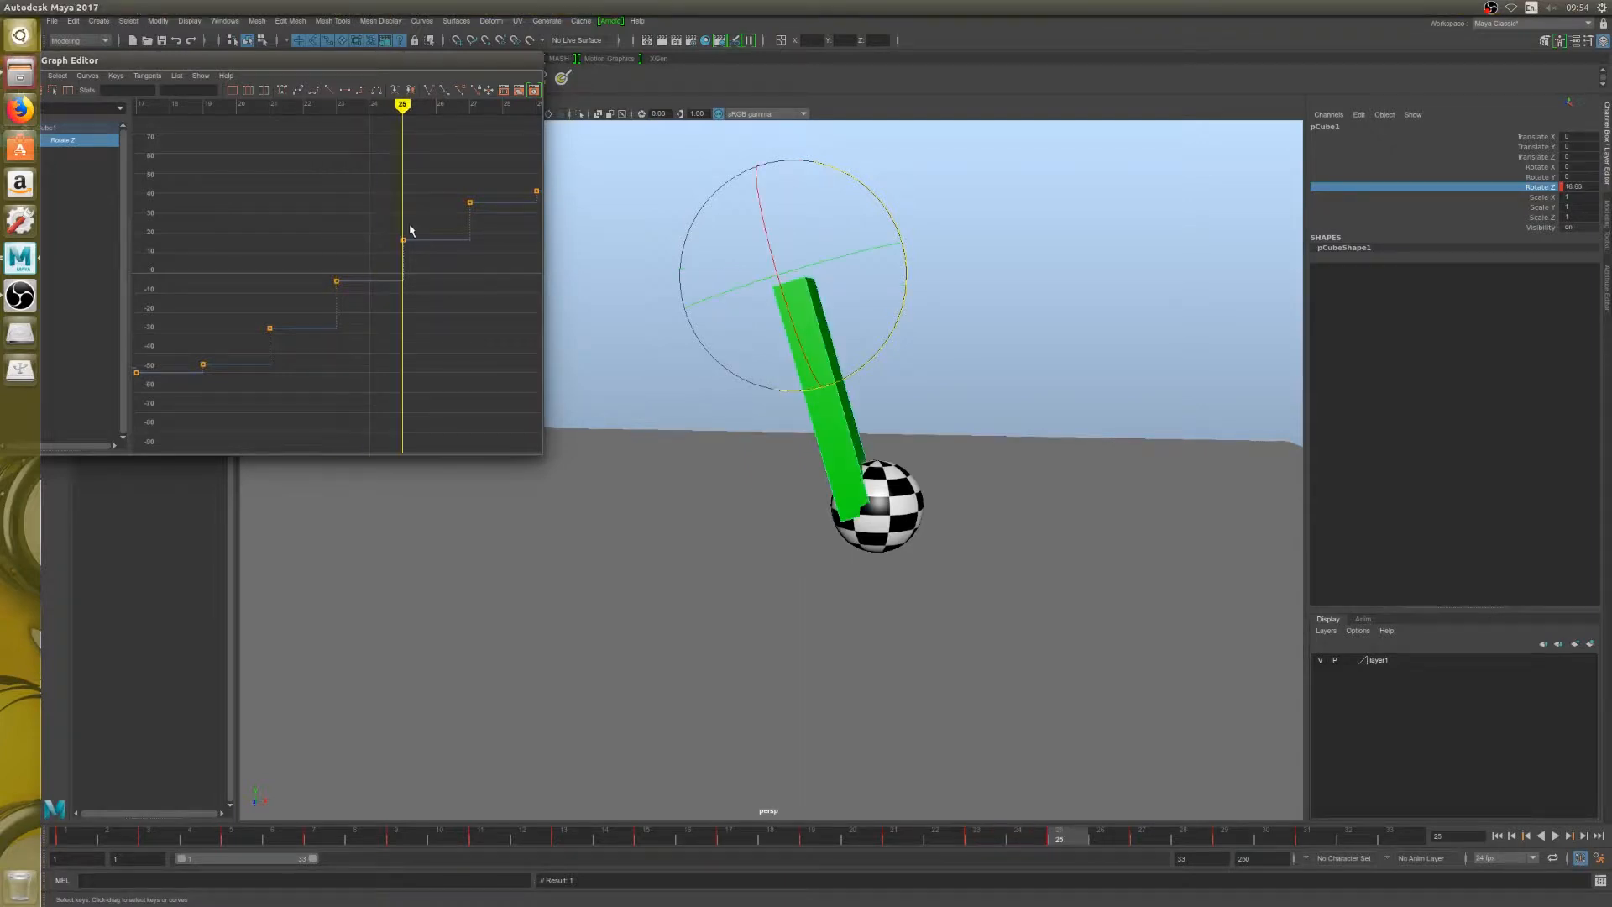
key(alt+comma)
key(alt+period)
key(alt+comma)
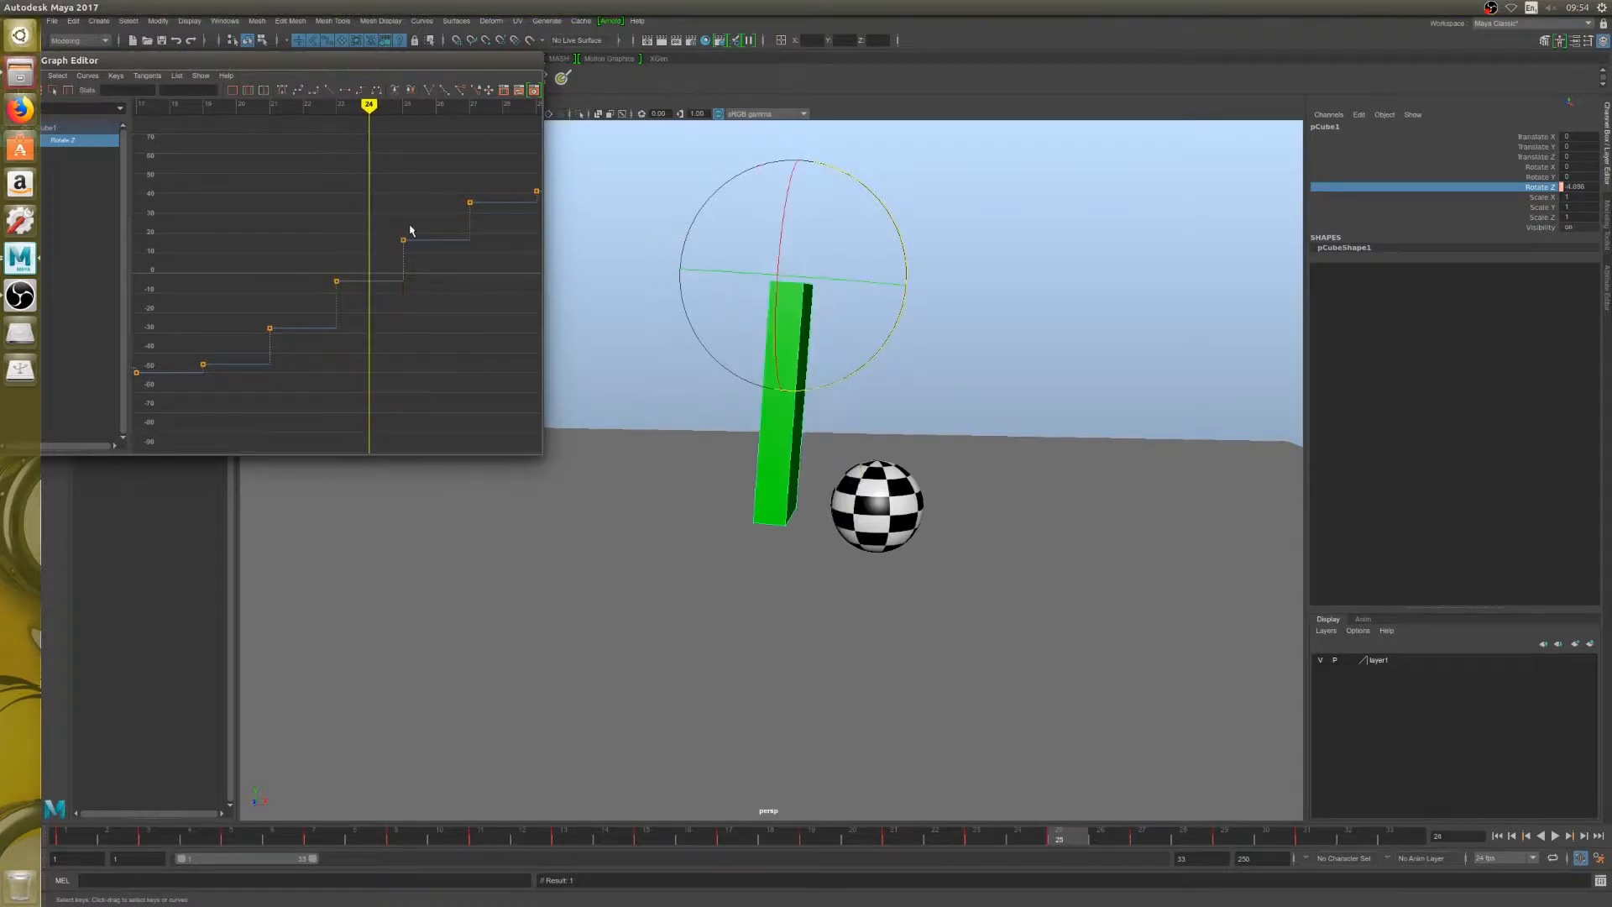
key(alt+period)
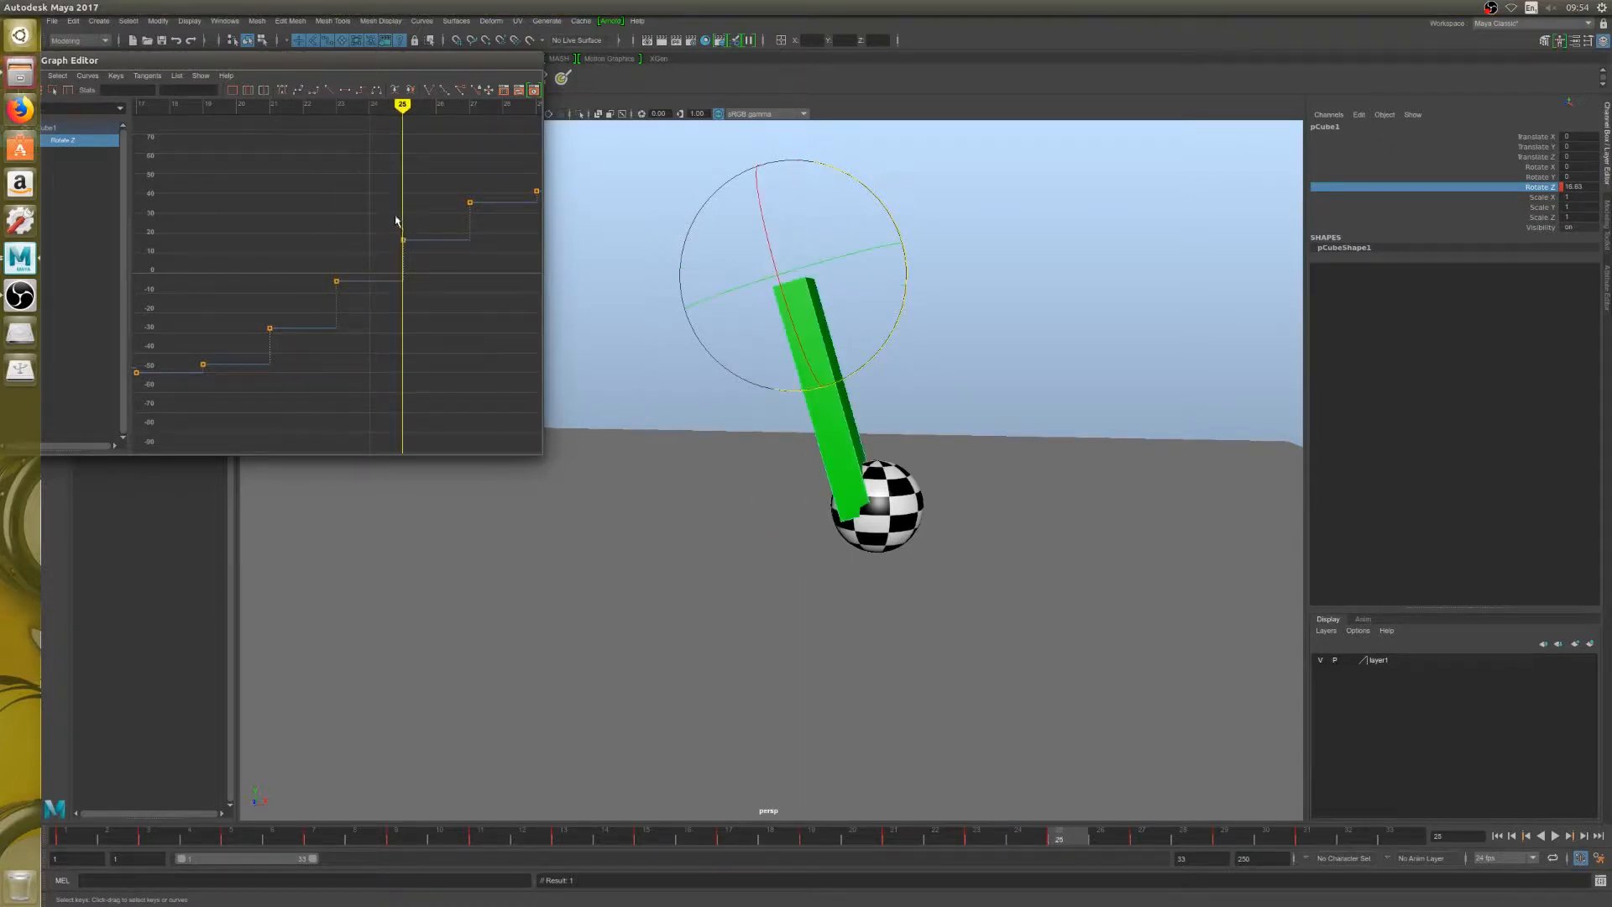
key(alt+period)
key(alt+period)
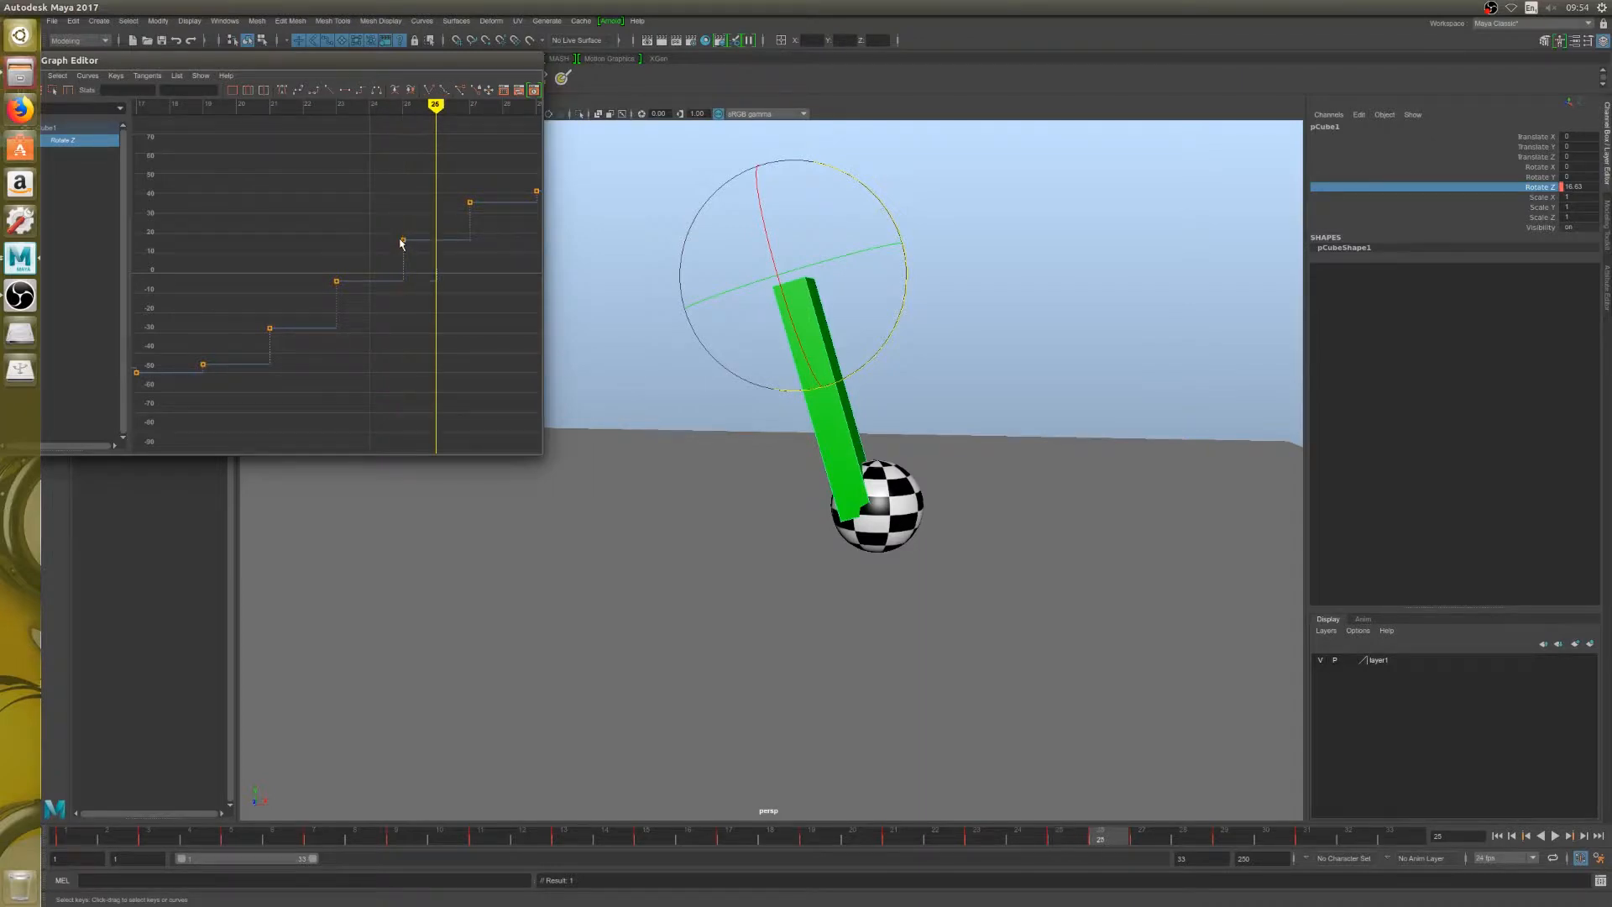
Step: Lower the keys on frames 27 and 29, bringing frame 27 to about 27.3° of Z rotation, and select the frame 25 key
drag(458, 182, 540, 222)
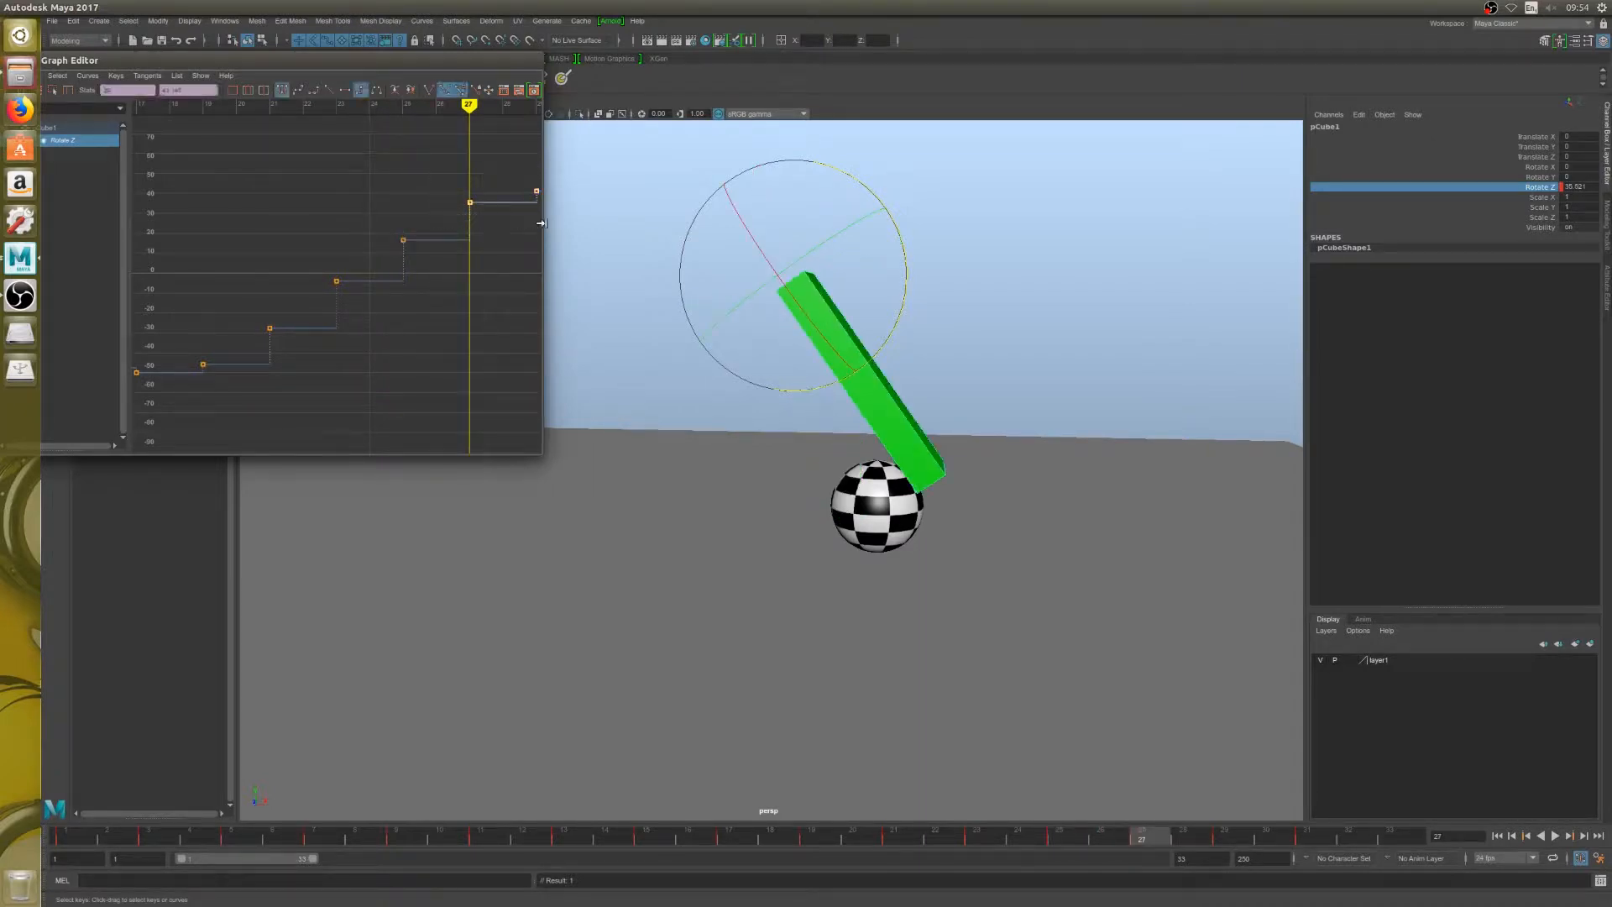
shift+middle_drag(493, 225, 491, 238)
key(a)
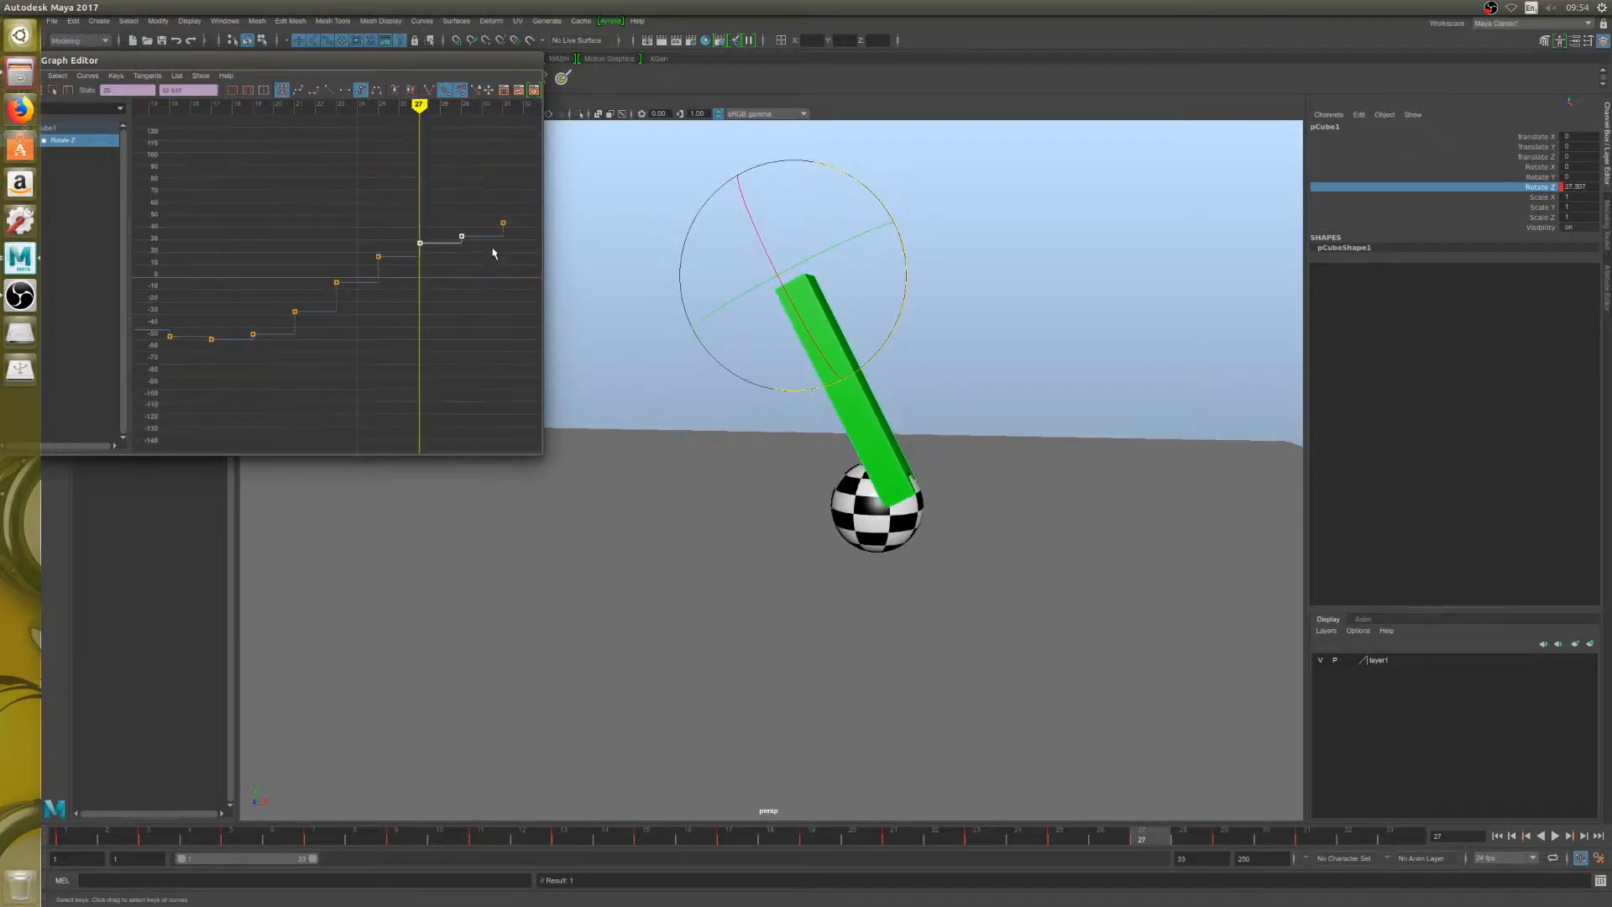
drag(486, 212, 518, 238)
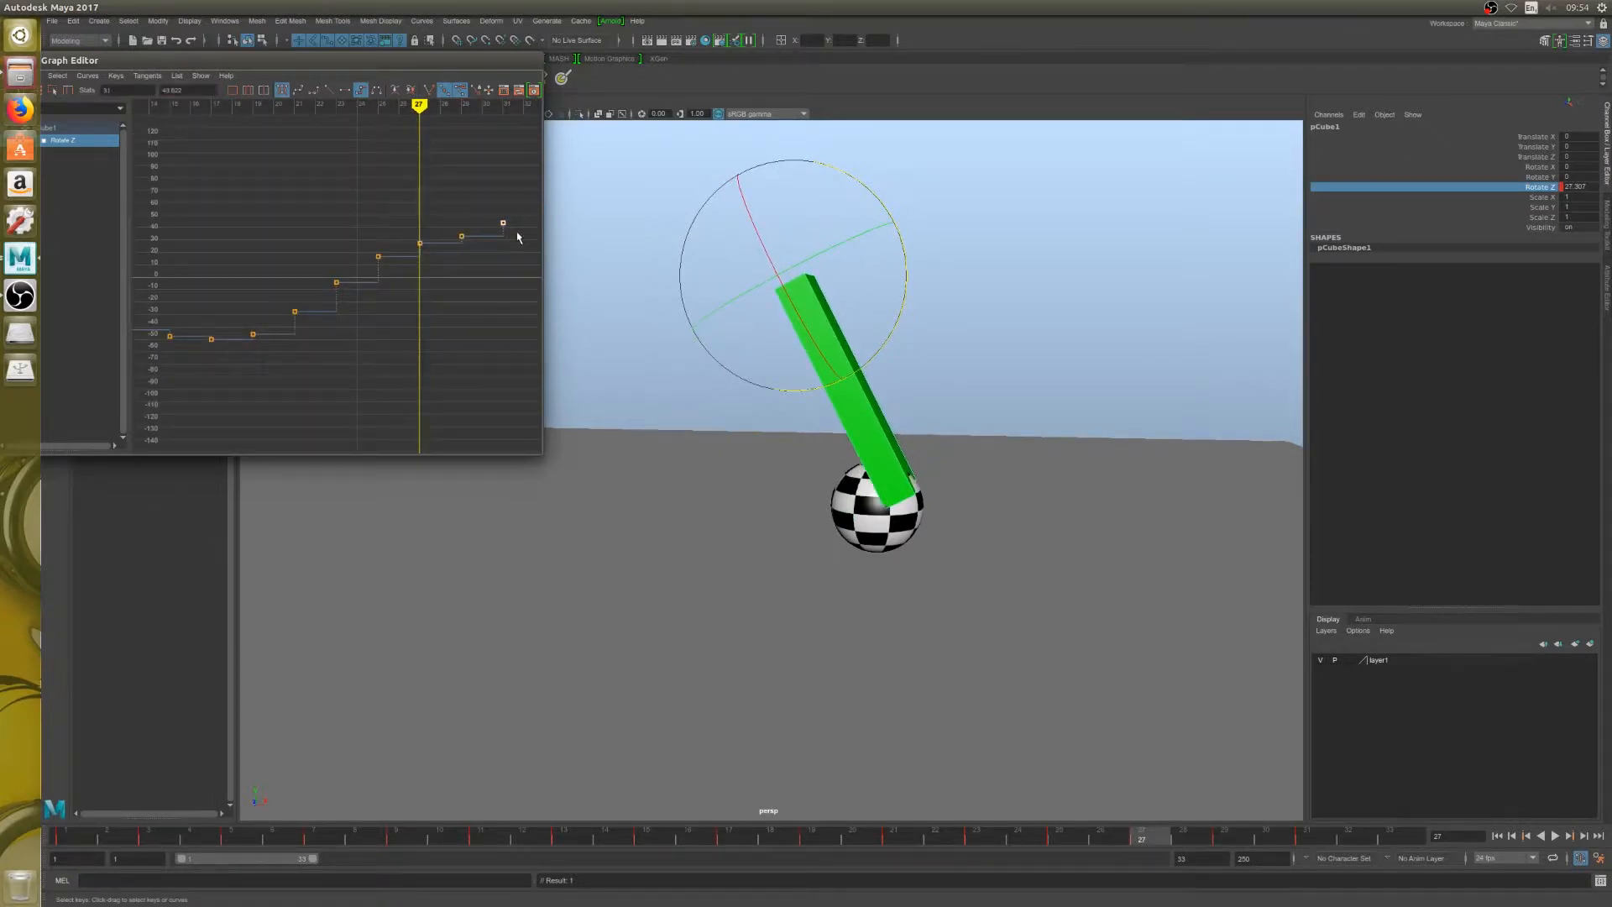
drag(373, 198, 430, 286)
scroll(421, 293, down, 3)
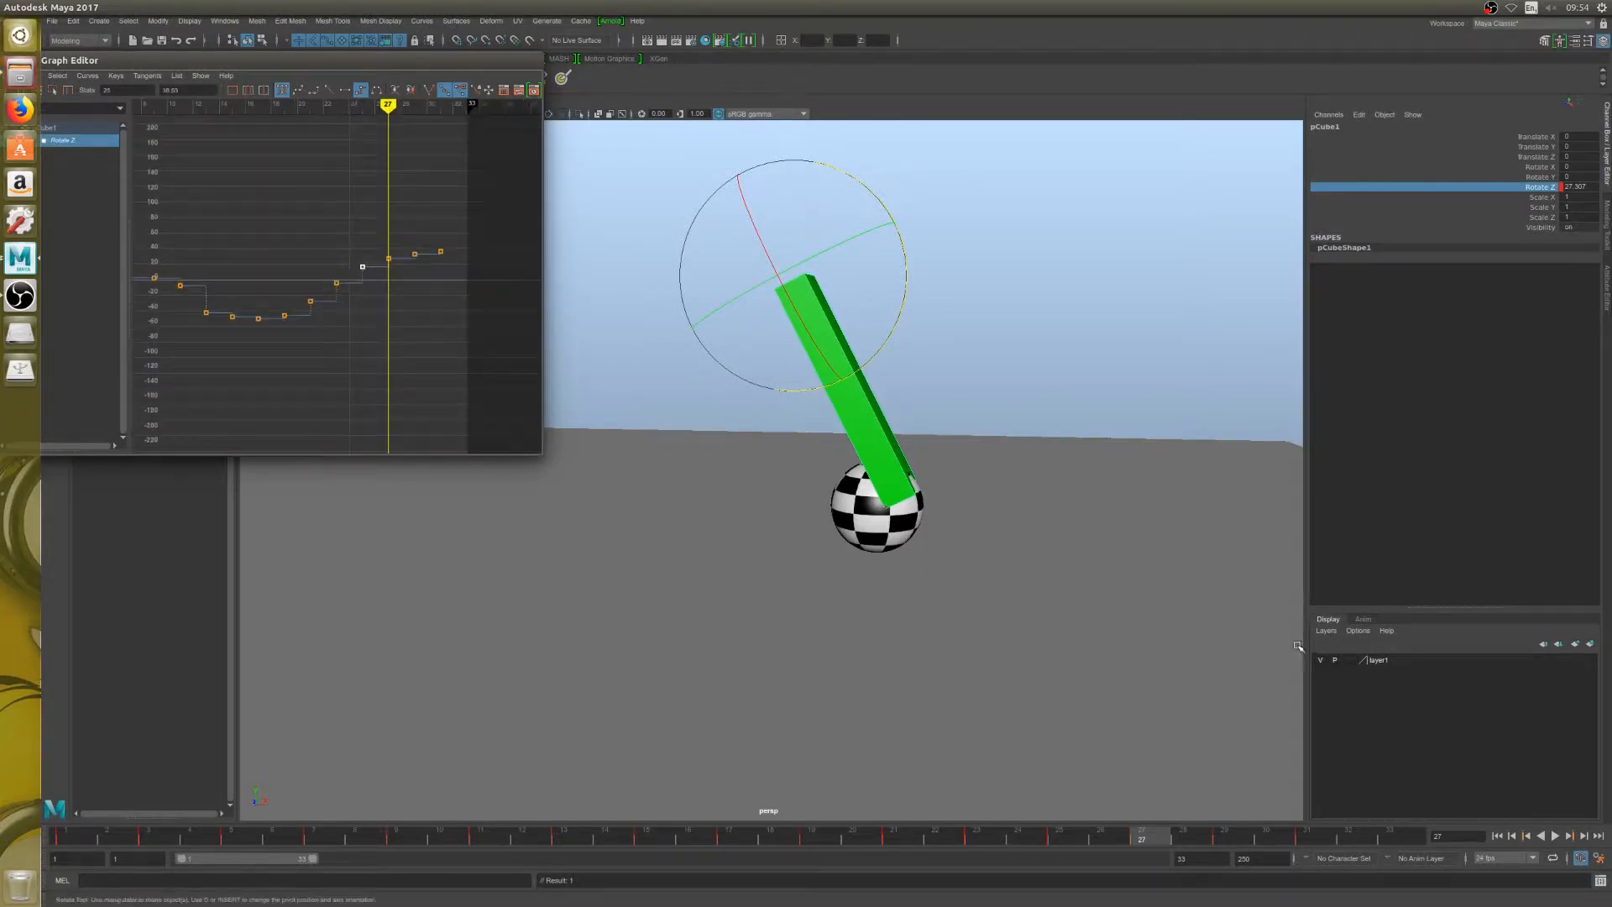
Step: Play the block's swing from the first frame and stop playback on frame 23
click(1497, 836)
click(1555, 836)
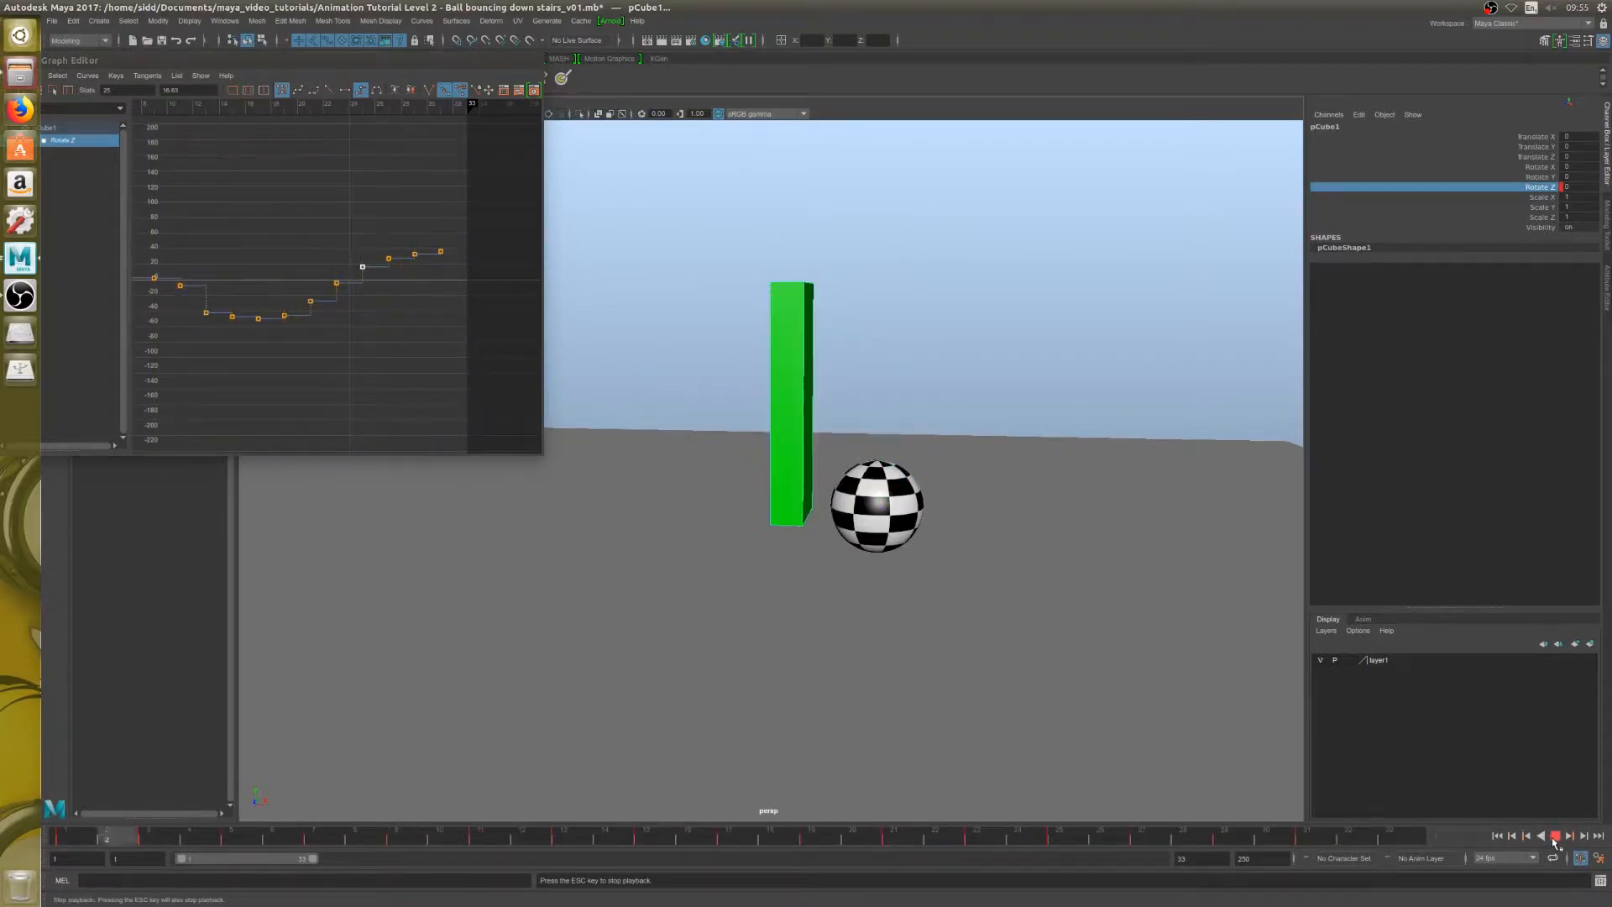
click(1556, 835)
key(e)
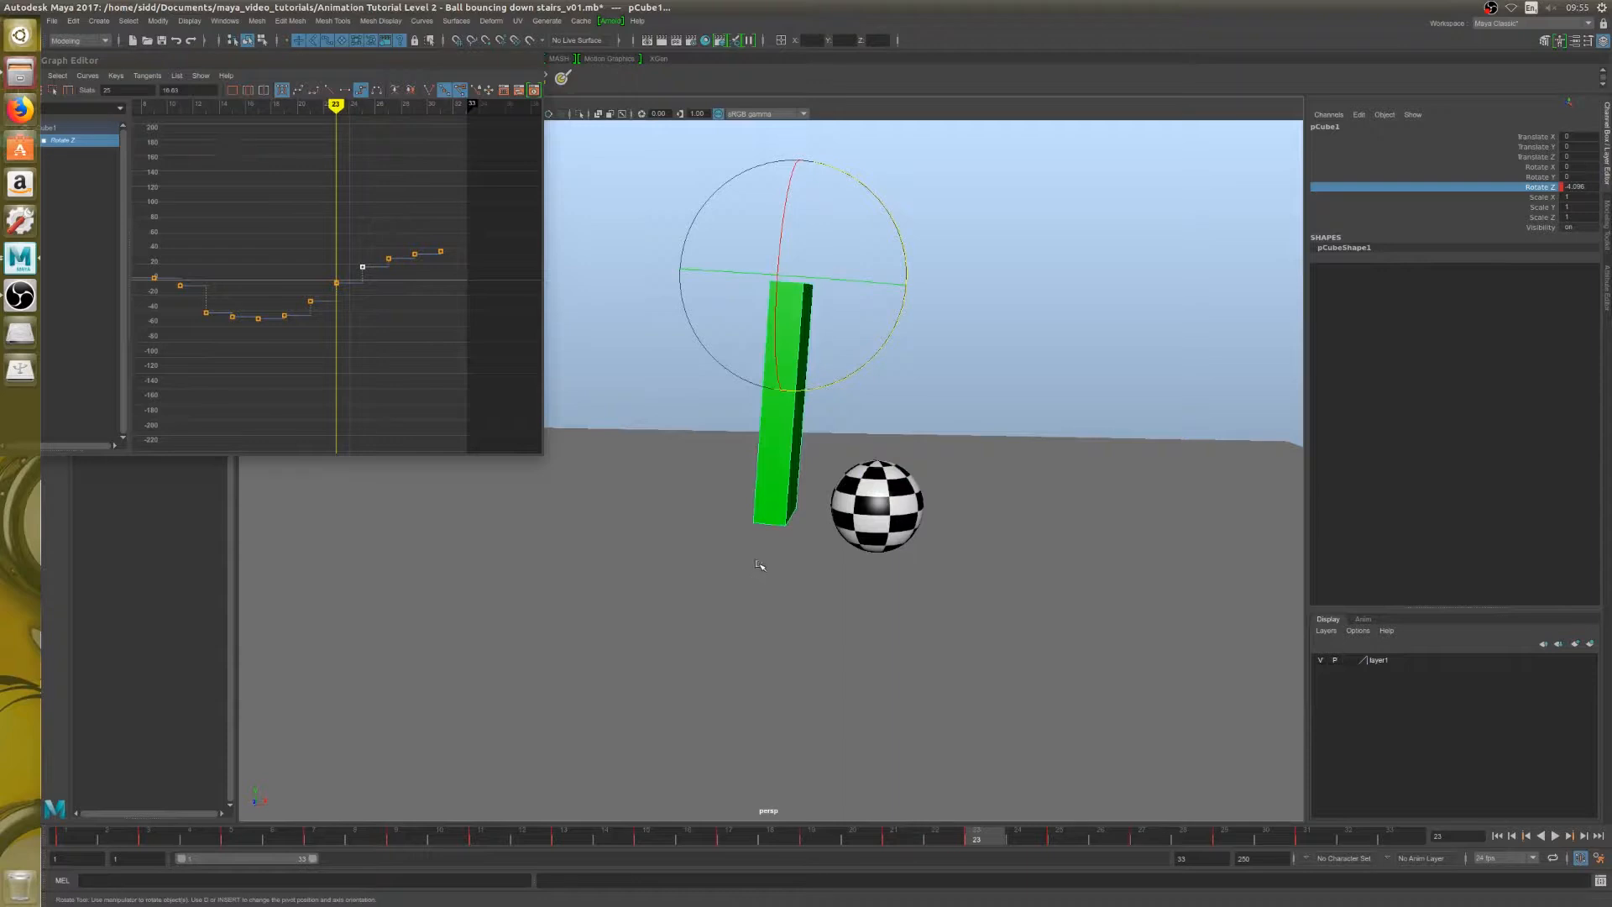
Step: Step back and forth through frames 21 to 27 to compare the block's position with the ball around contact
key(period)
key(comma)
key(period)
key(period)
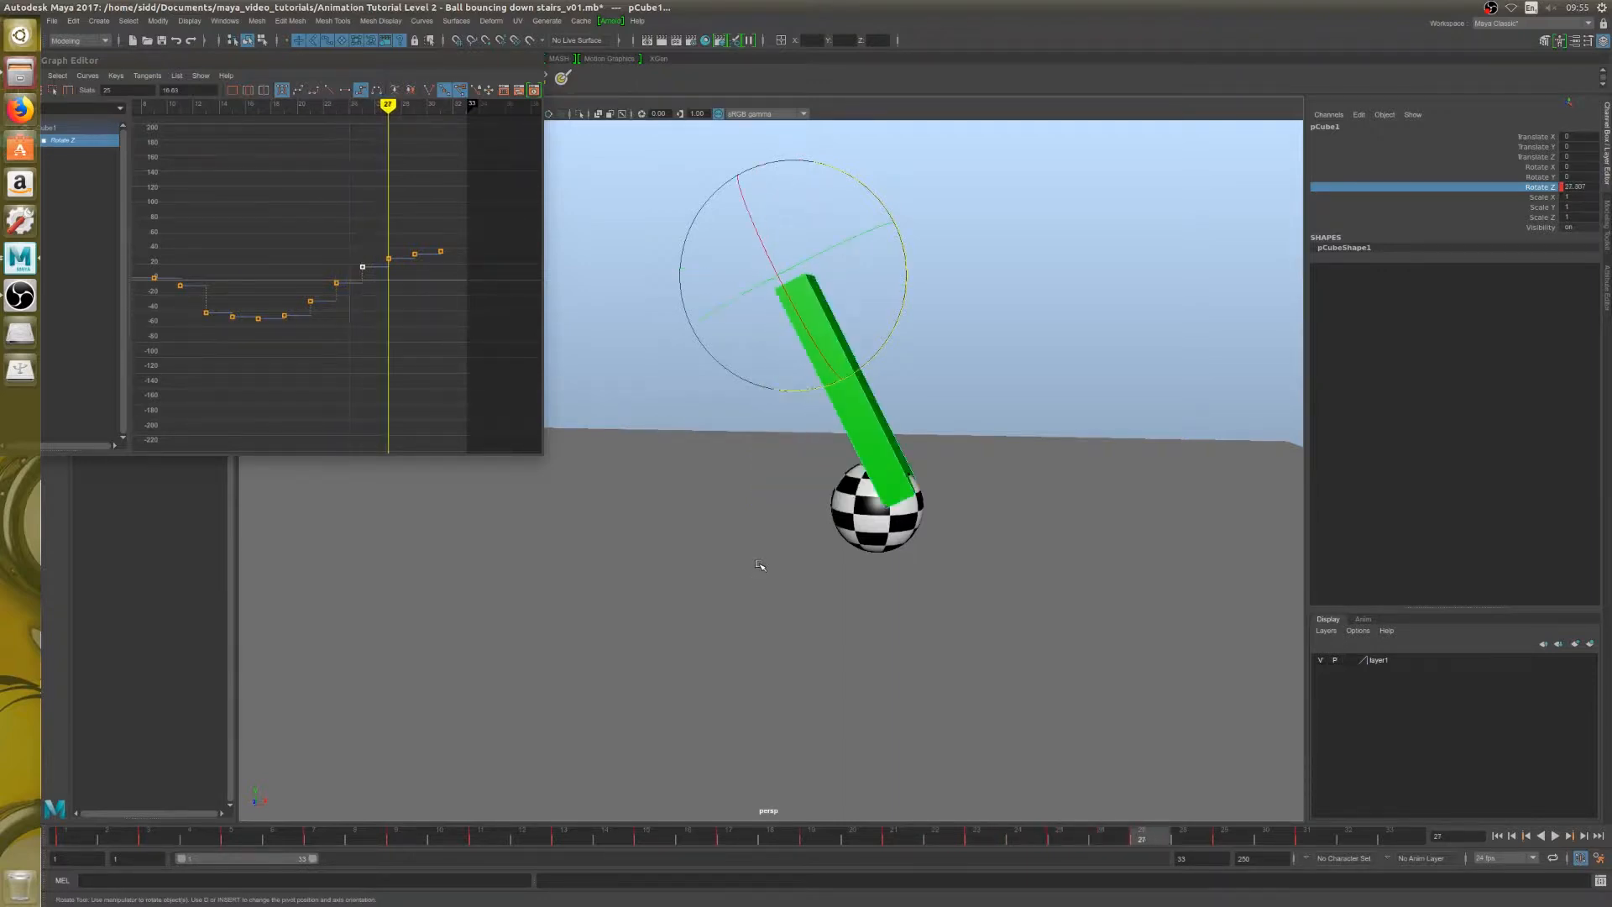
key(alt+comma)
key(alt+comma)
key(alt+comma)
key(alt+comma)
key(alt+comma)
key(alt+comma)
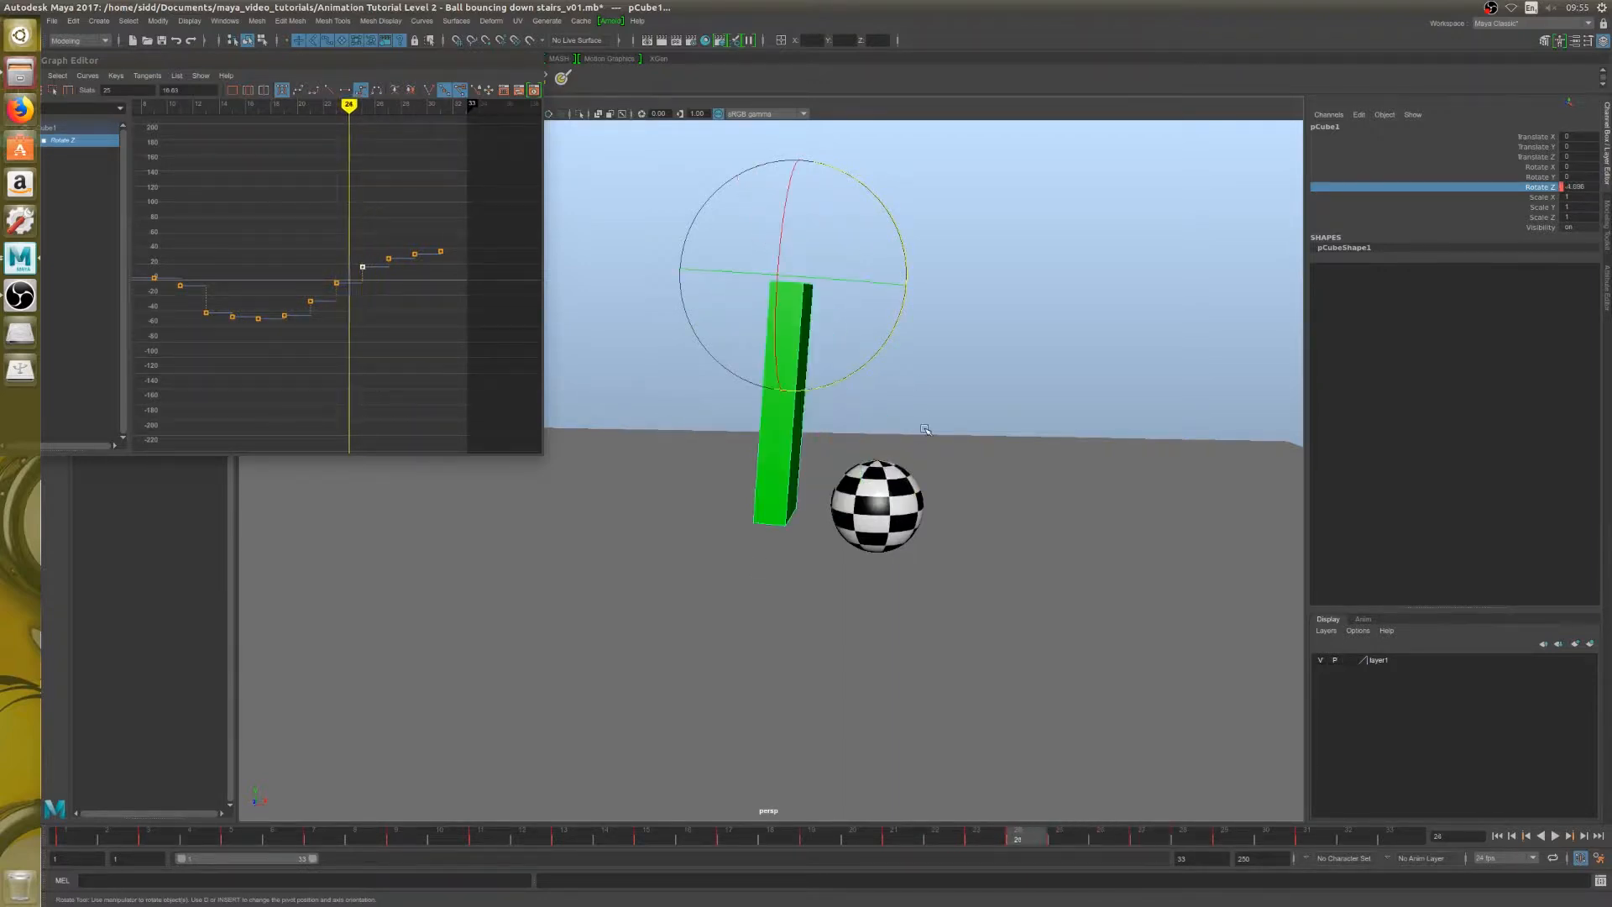
key(alt+period)
key(alt+period)
key(alt+comma)
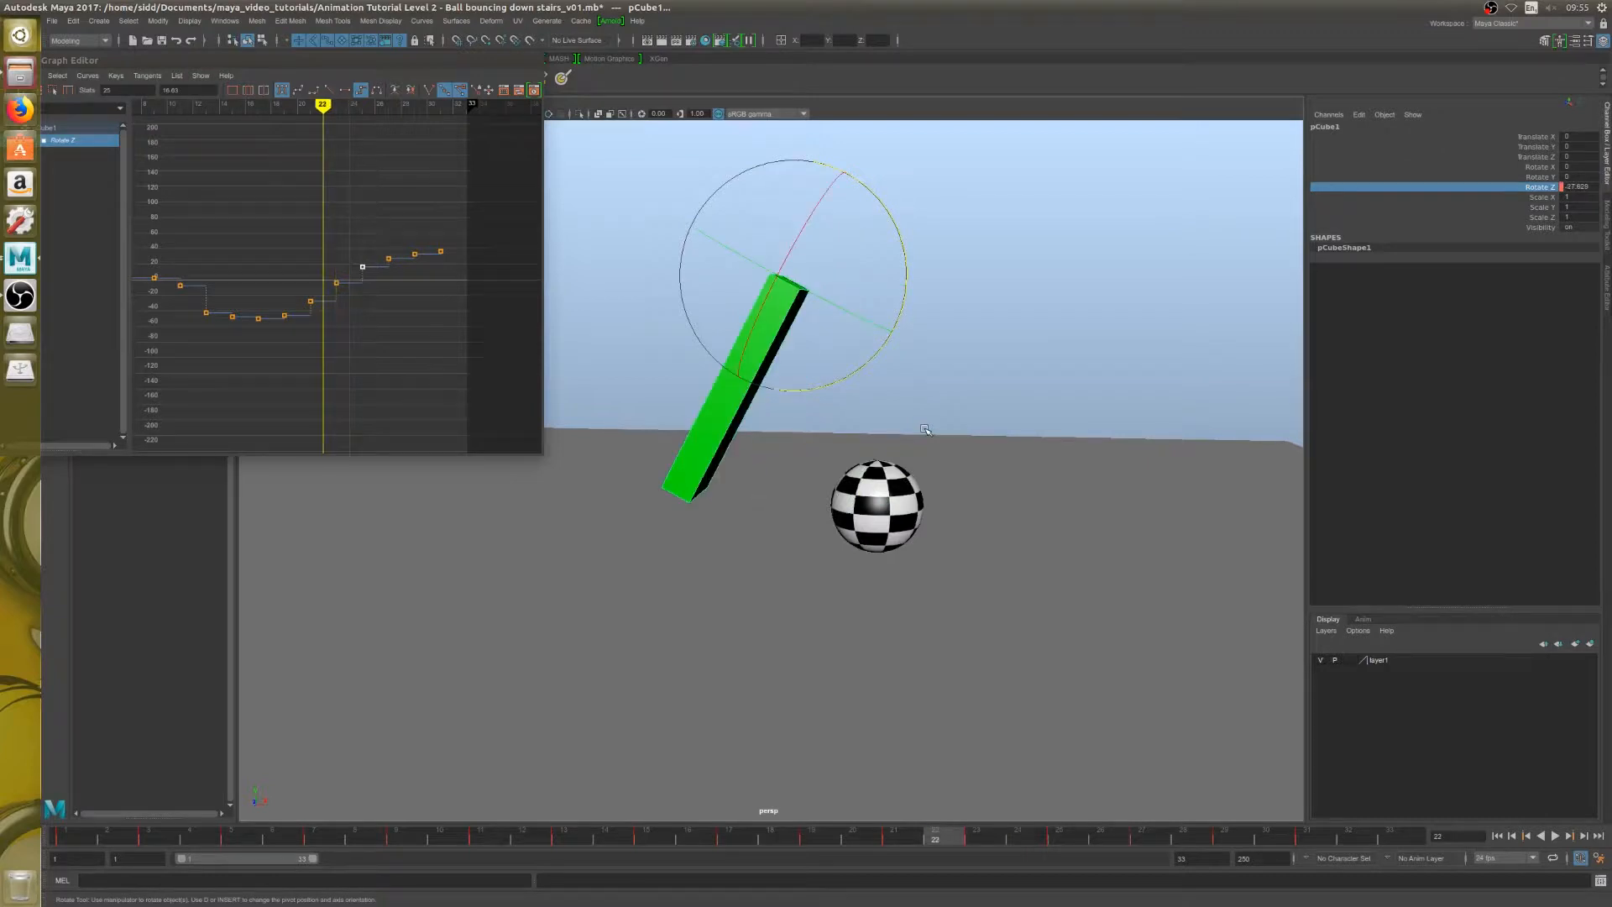
key(alt+comma)
key(alt+period)
key(alt+period)
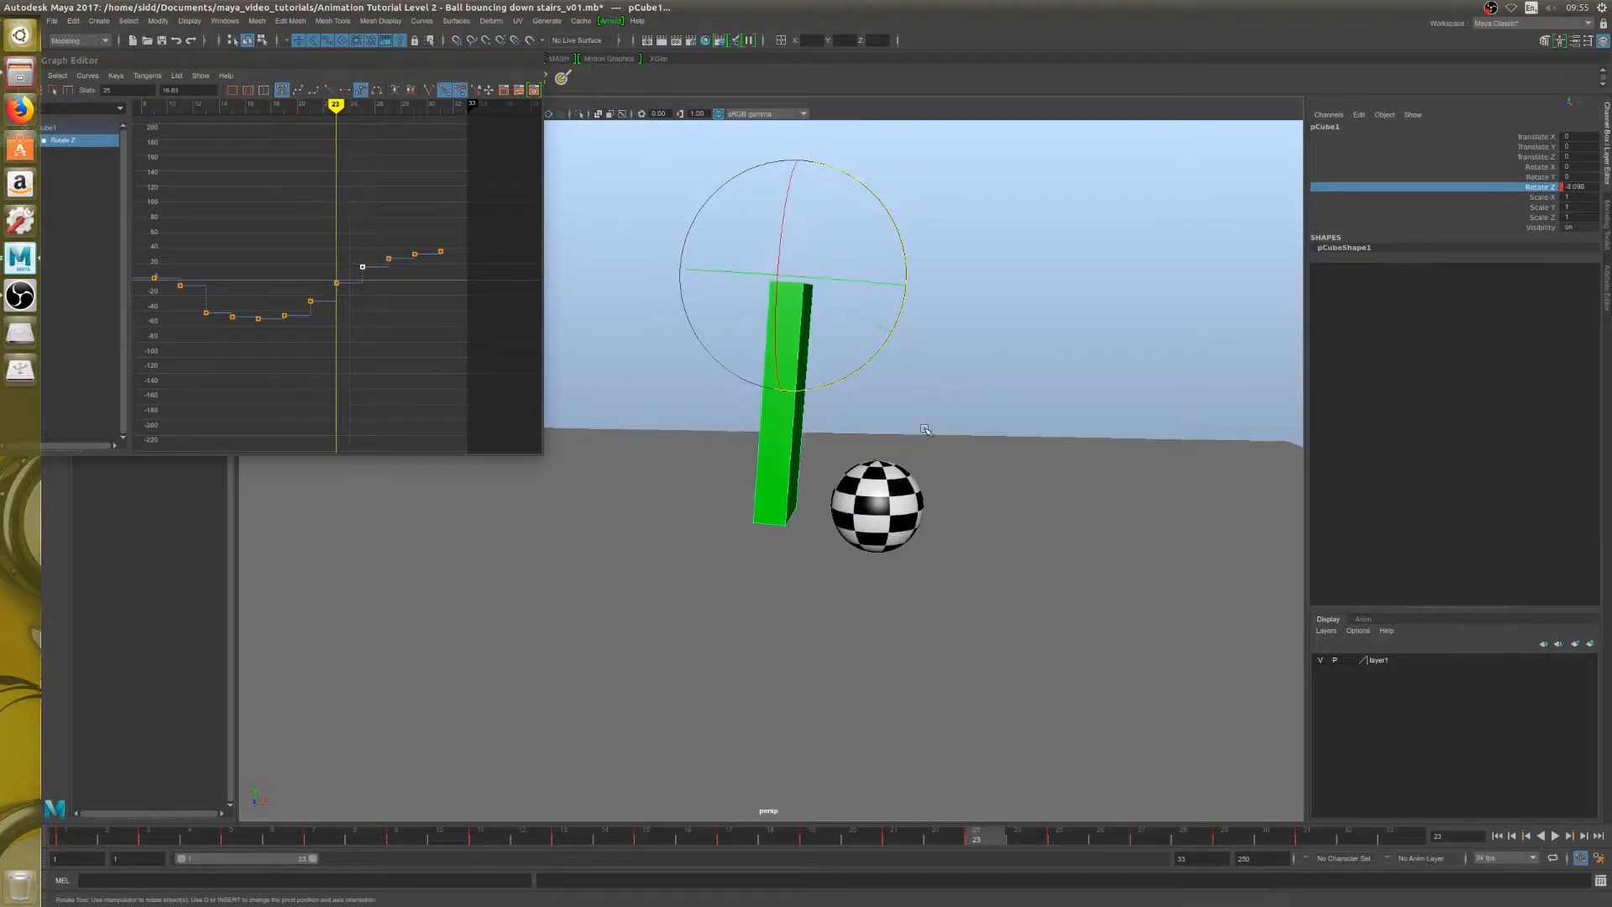
Step: Rekey the green block at about 12.4° of Z rotation on frame 23 and delete the keys on frames 25 to 31
drag(888, 343, 894, 309)
key(s)
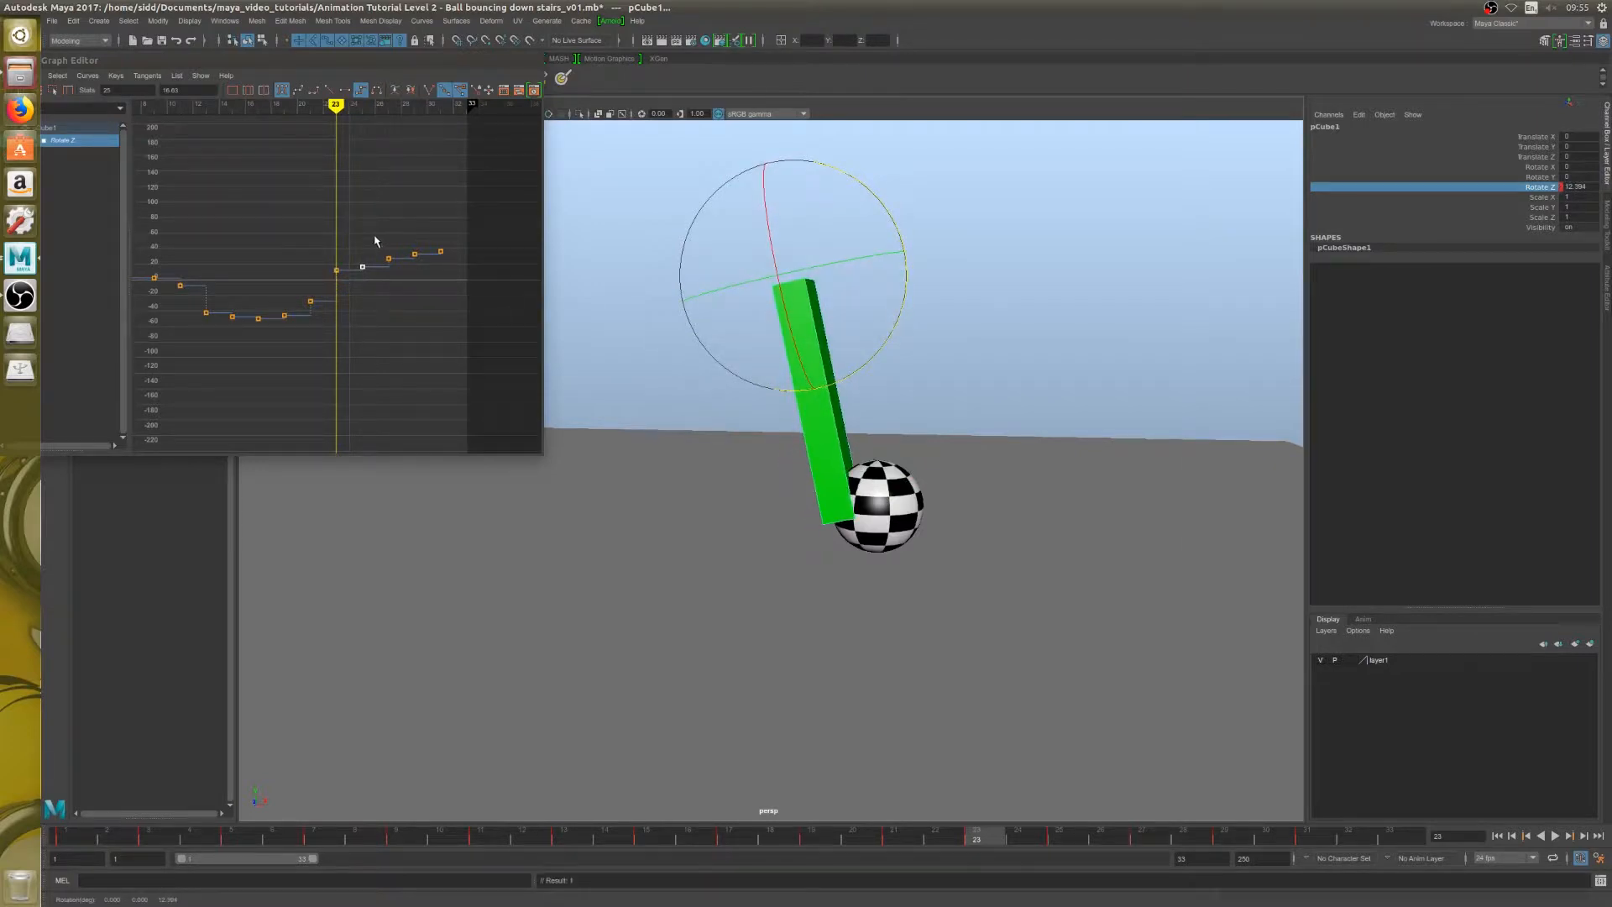
drag(361, 209, 448, 313)
key(Delete)
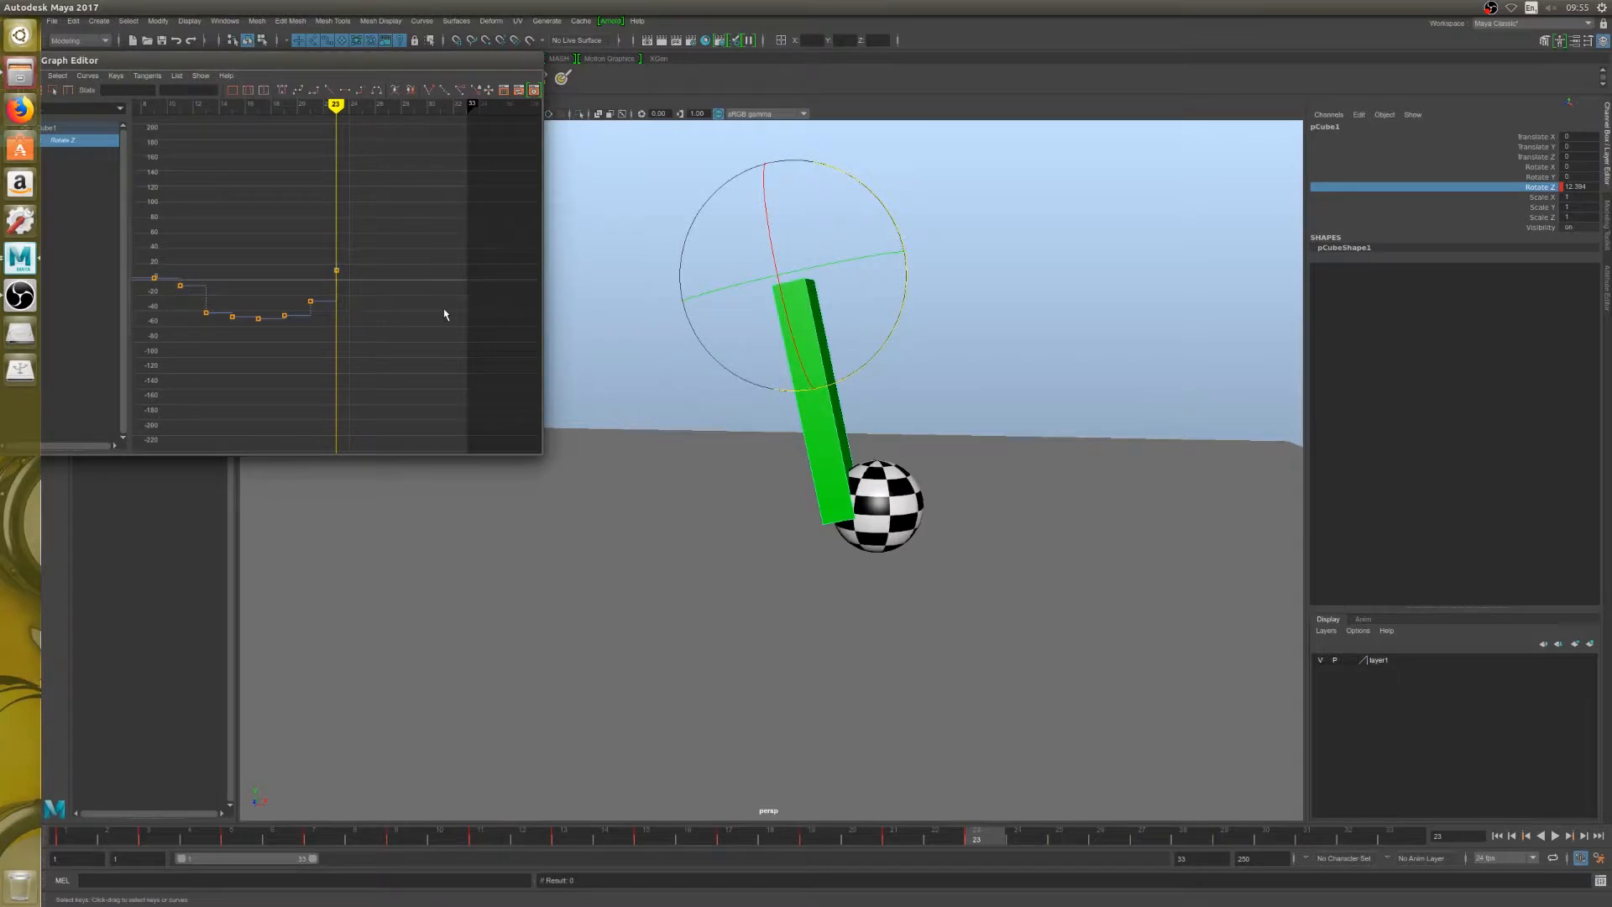
Step: Key a faster forward swing on frames 25, 27 and 29, from about 40° to about 51° of Z rotation
key(alt+period)
key(alt+period)
click(907, 287)
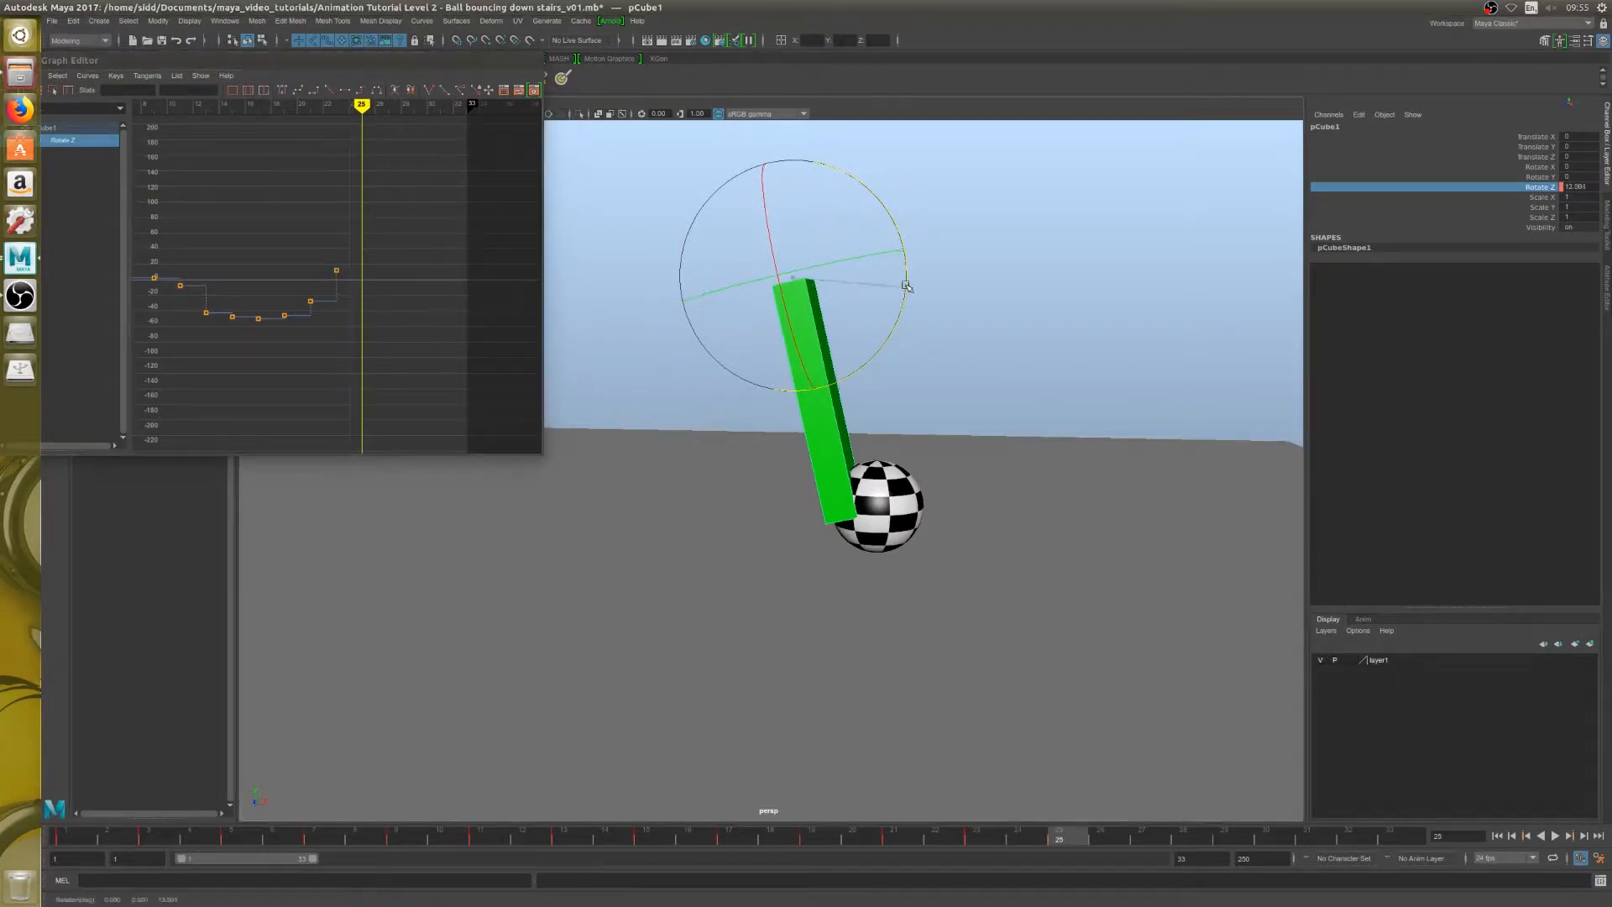
drag(907, 287, 901, 253)
key(s)
key(alt+period)
key(alt+period)
key(s)
key(alt+period)
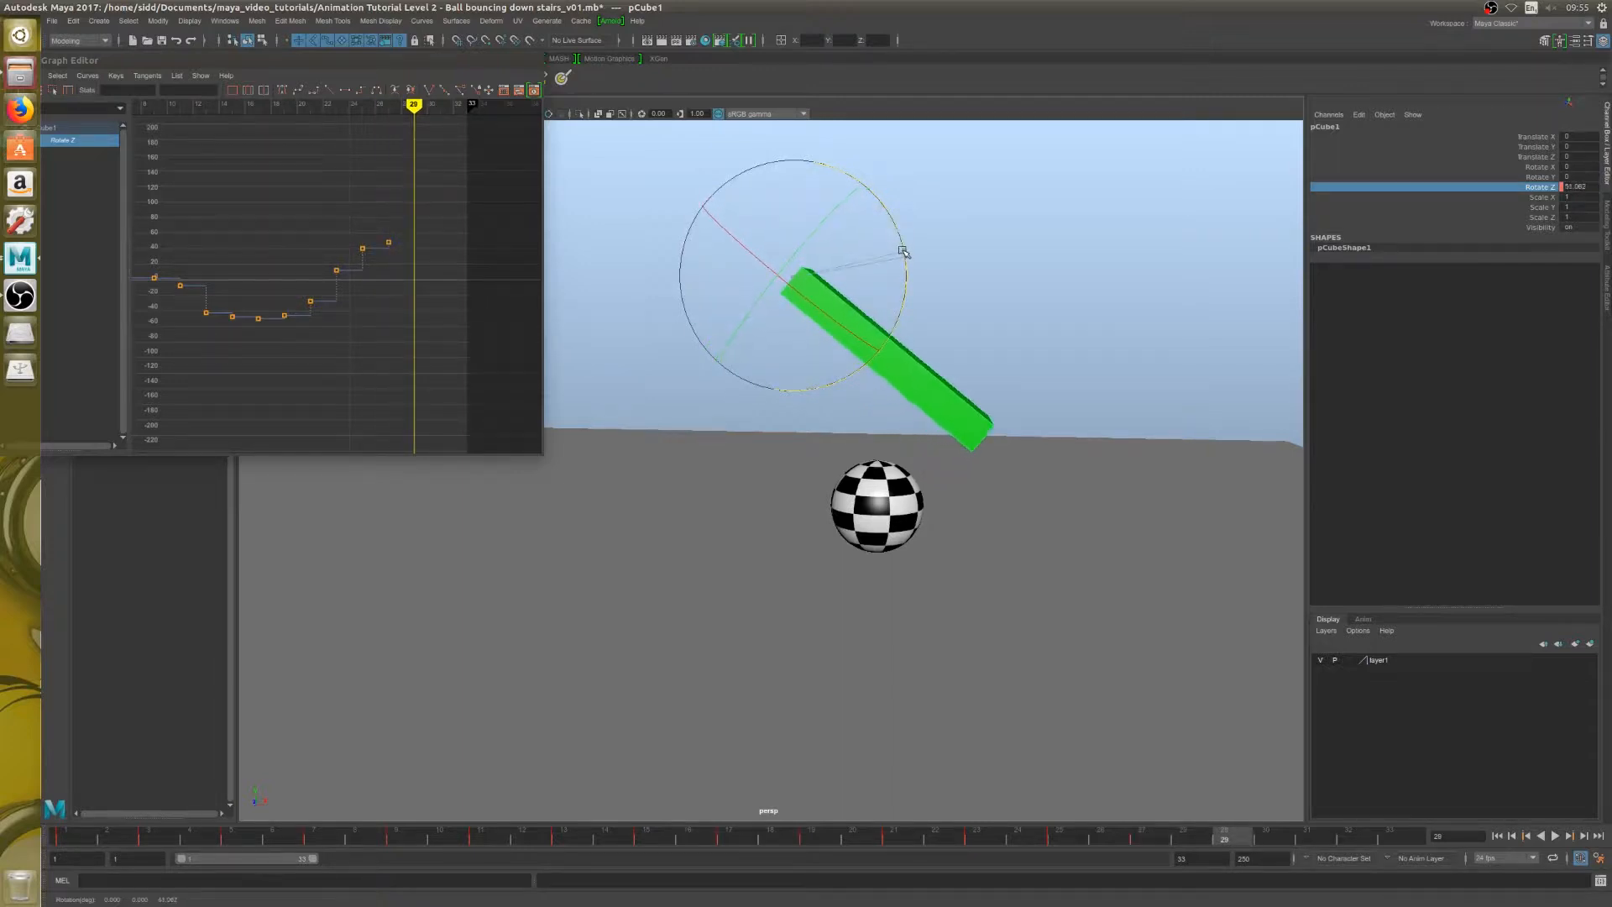
key(s)
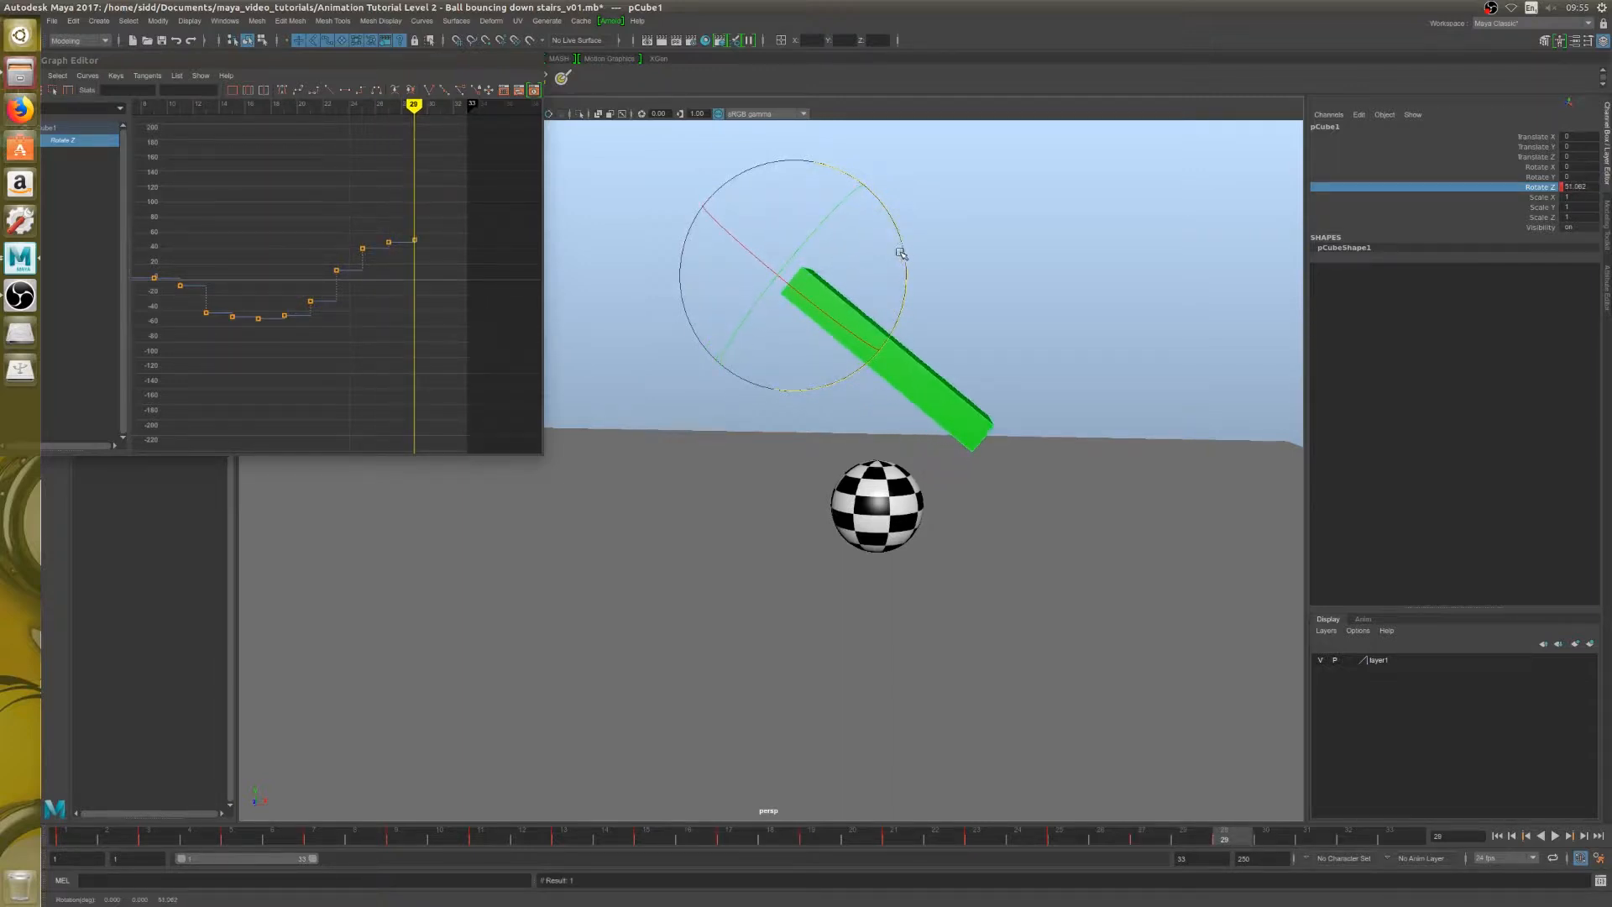
Step: Play the swing, extend the playback range to frame 54, and scrub to frame 29
click(1542, 836)
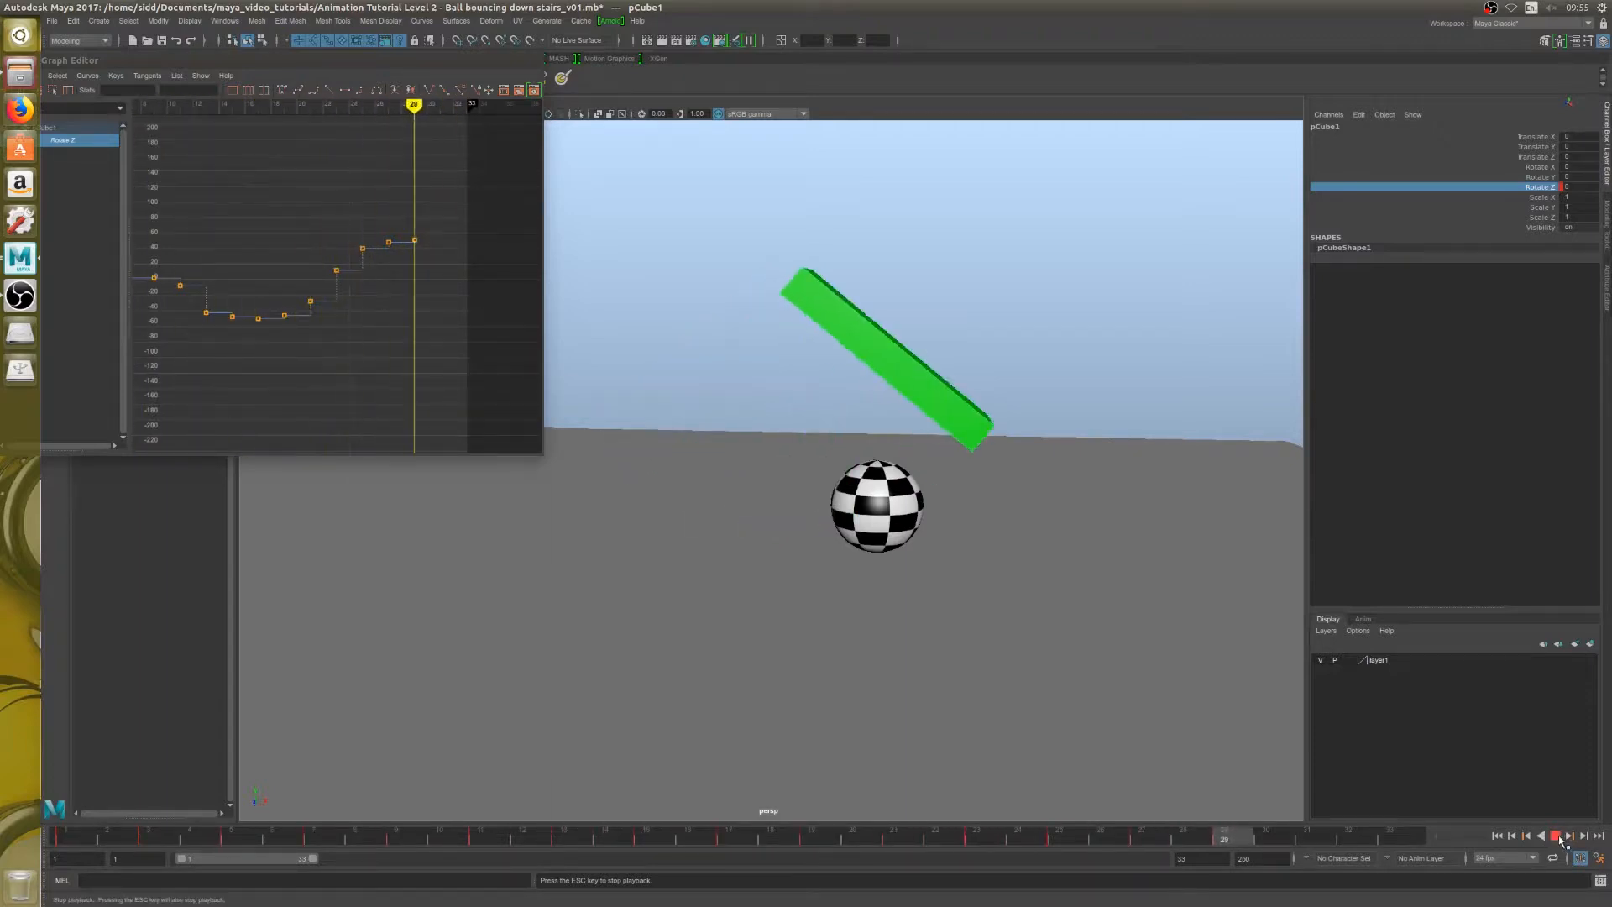
click(1557, 836)
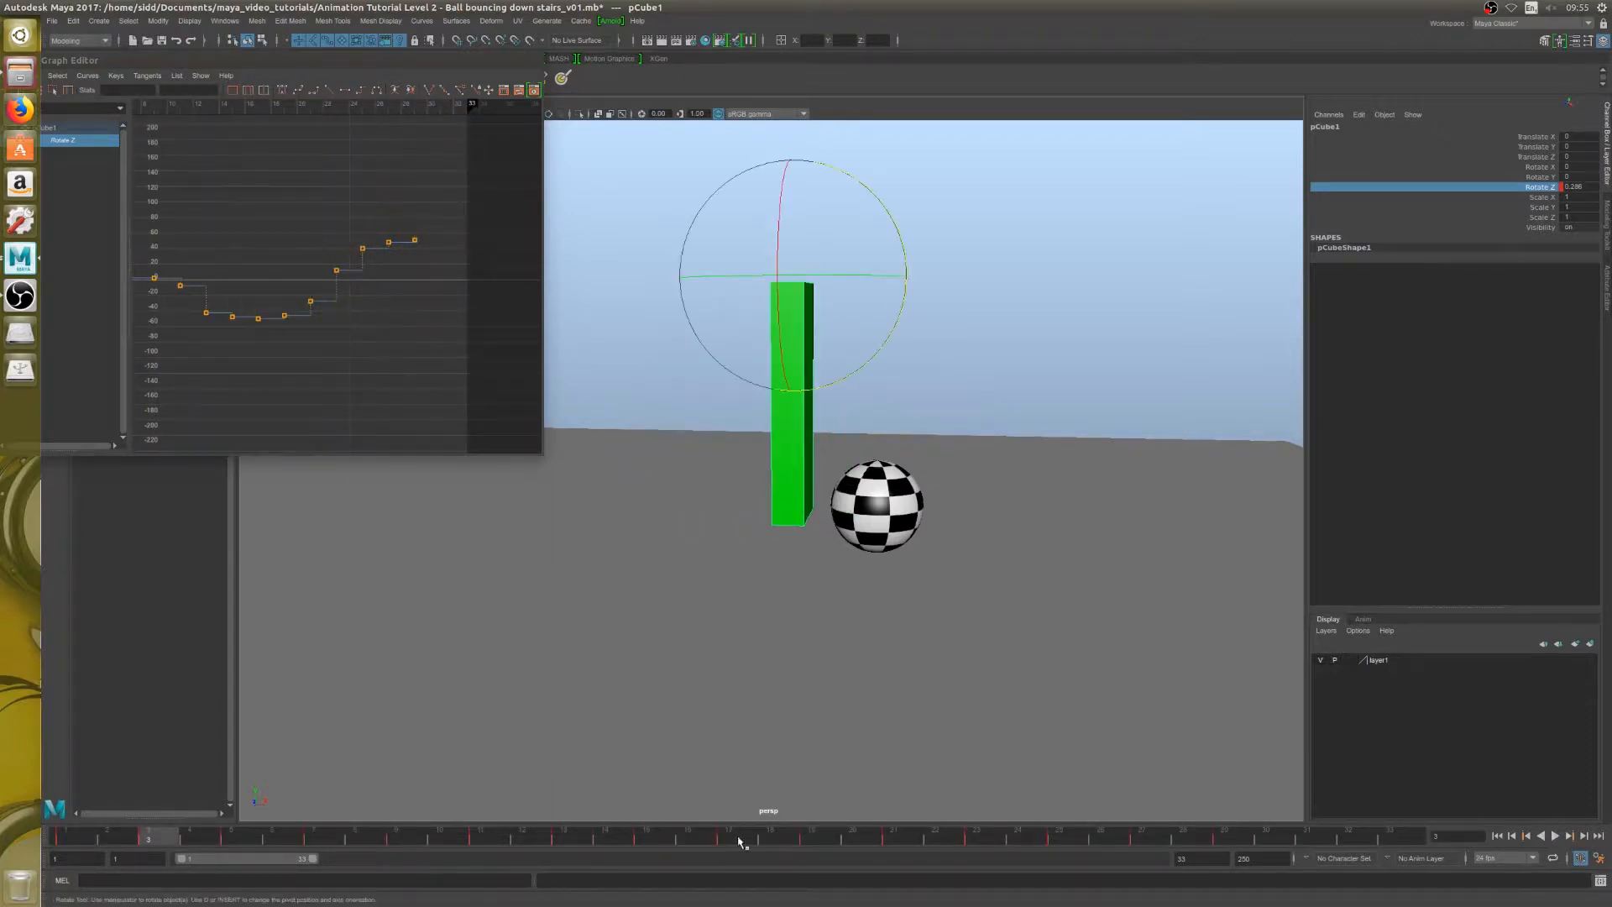
drag(315, 858, 397, 882)
key(alt+v)
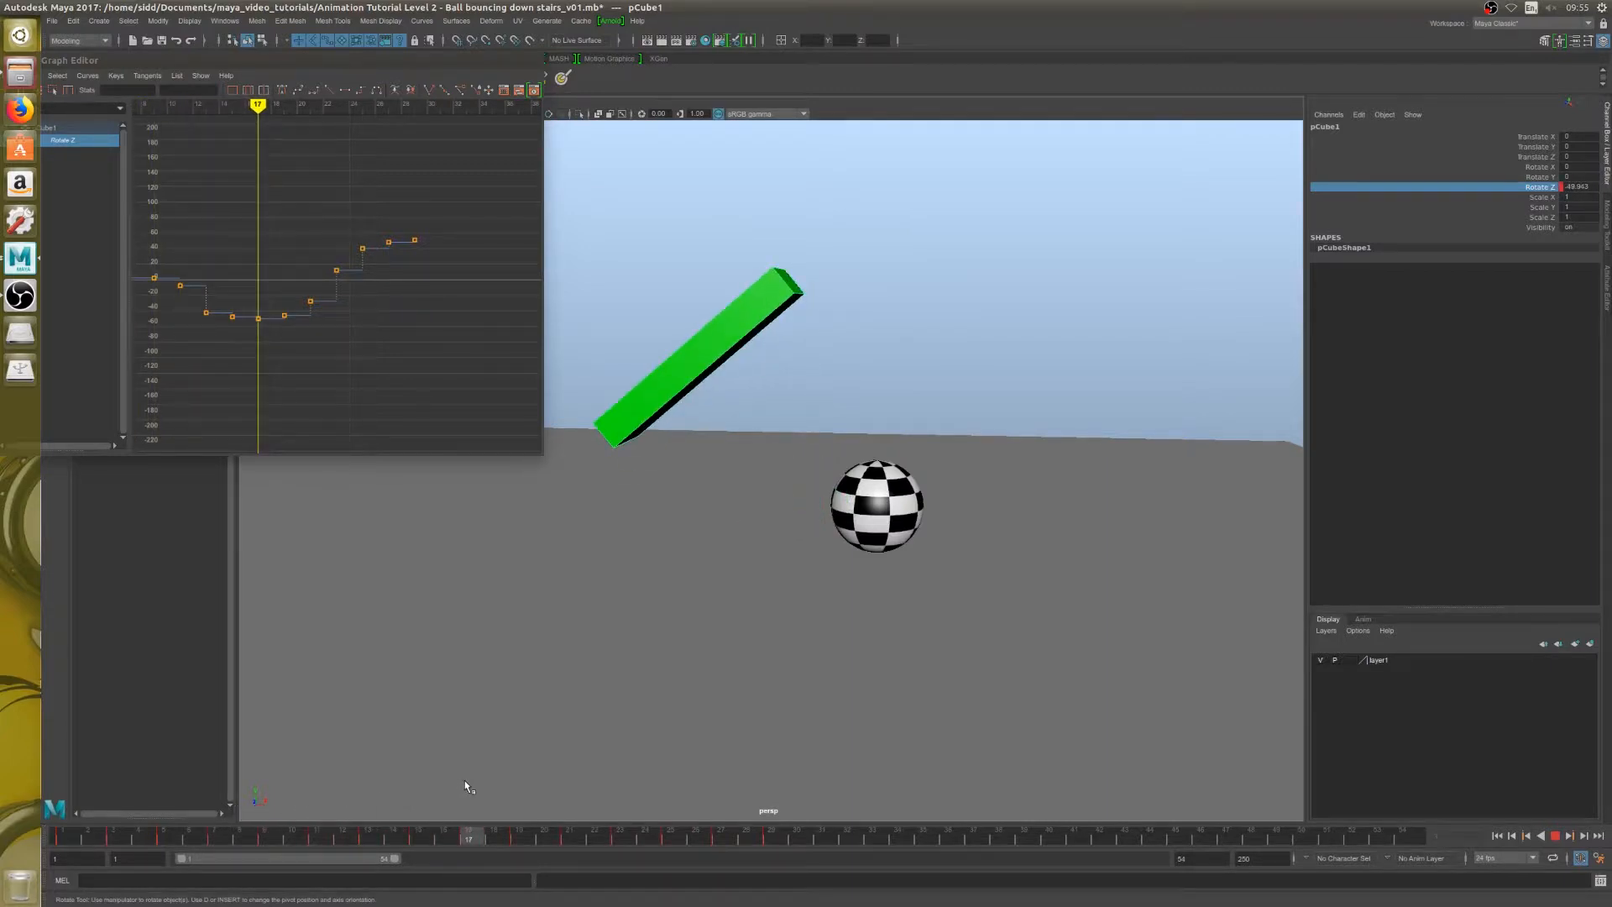
drag(465, 781, 777, 704)
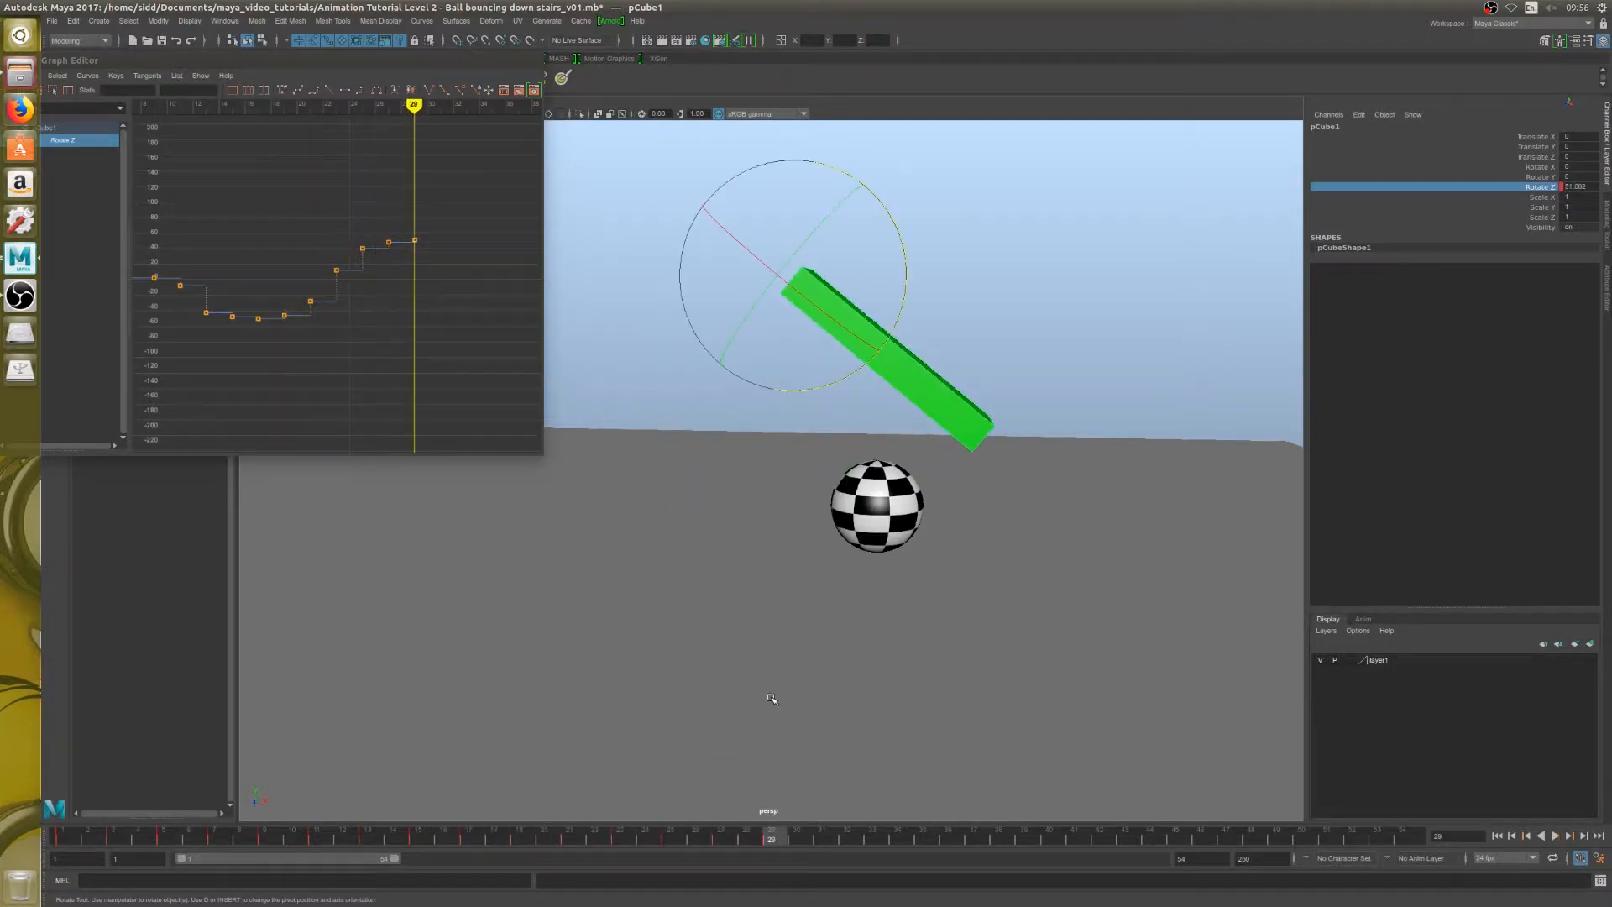
Step: Step back to frame 25 and forward to frame 31 to review the end of the forward swing
key(alt+comma)
key(alt+comma)
key(alt+comma)
key(alt+comma)
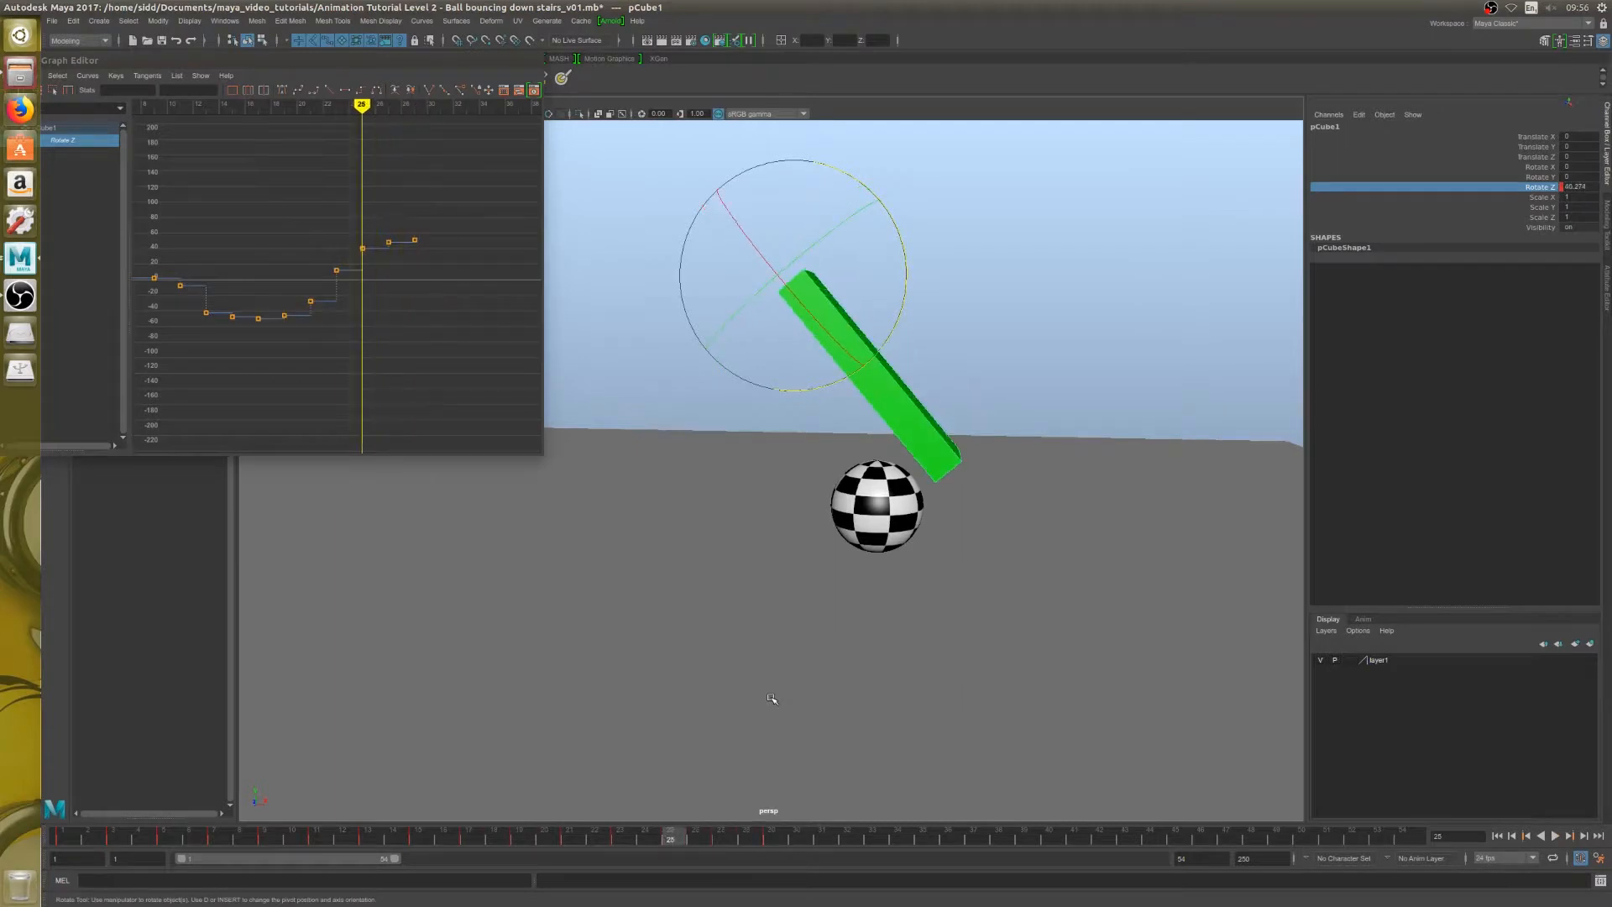
key(alt+period)
key(alt+period)
key(alt+period)
key(alt+period)
key(alt+period)
key(alt+period)
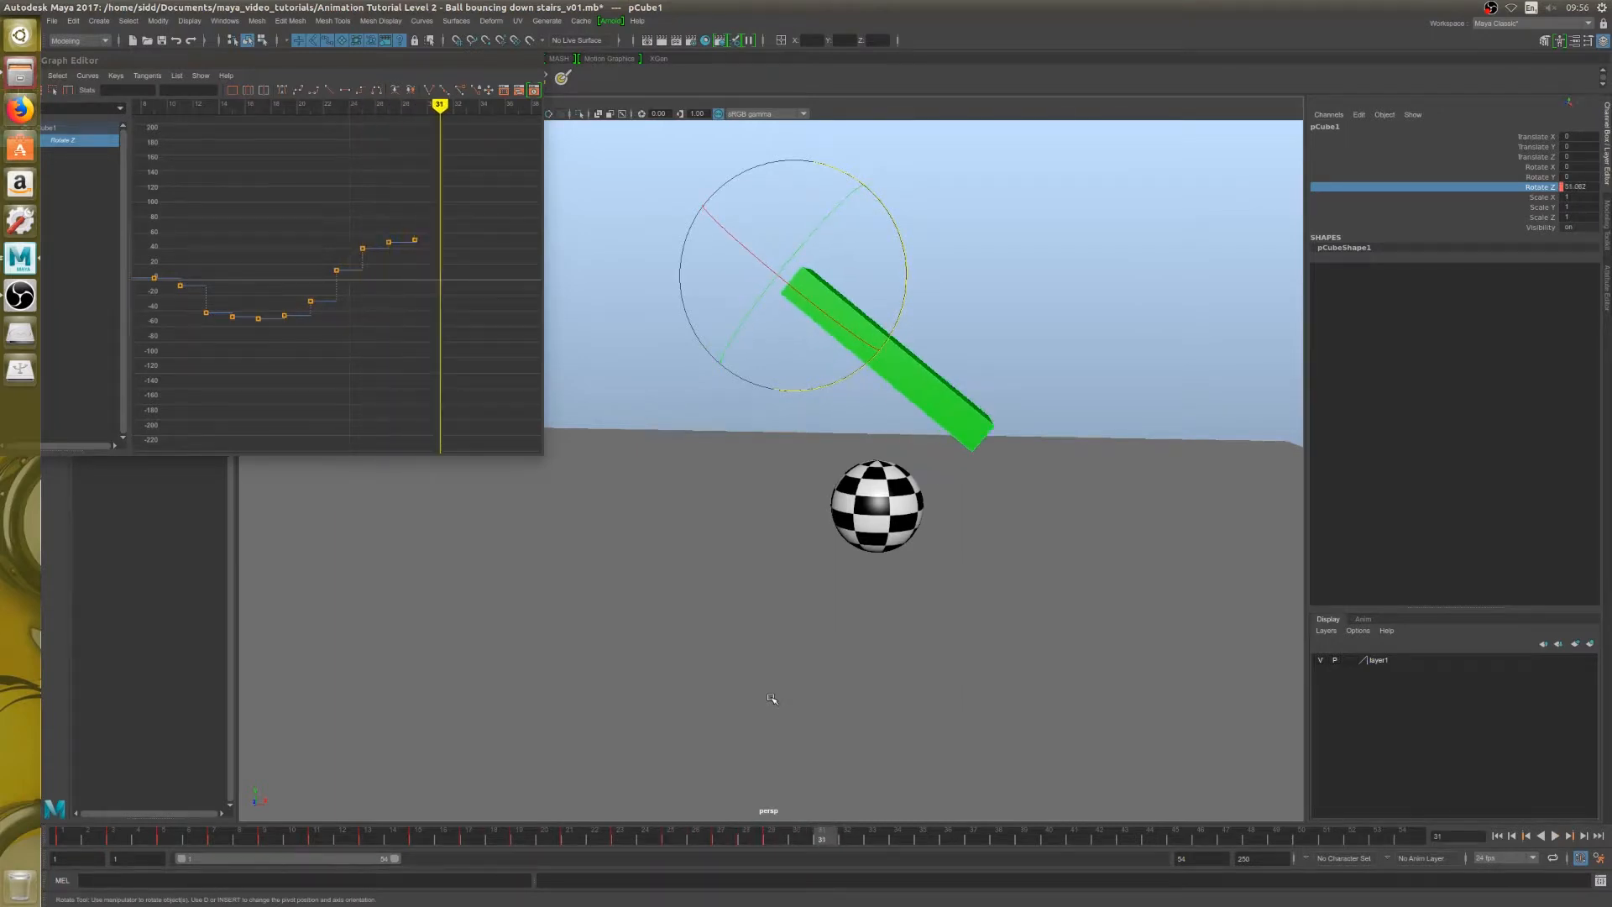
Step: Key the block's diminishing back-and-forth swings every two frames from frame 31 to frame 59, ending at about -9° of Z rotation
mouse_move(897, 330)
mouse_down()
mouse_move(815, 391)
mouse_move(838, 388)
mouse_move(889, 353)
mouse_move(711, 395)
mouse_move(800, 391)
mouse_up()
key(alt+period)
key(alt+period)
key(alt+period)
key(alt+period)
key(alt+period)
key(alt+period)
key(alt+period)
key(alt+period)
key(alt+period)
key(alt+period)
key(alt+period)
key(alt+period)
key(alt+period)
key(alt+period)
key(alt+period)
key(alt+period)
key(alt+period)
key(alt+period)
key(alt+period)
key(alt+period)
key(s)
key(alt+period)
key(alt+period)
key(alt+period)
key(alt+period)
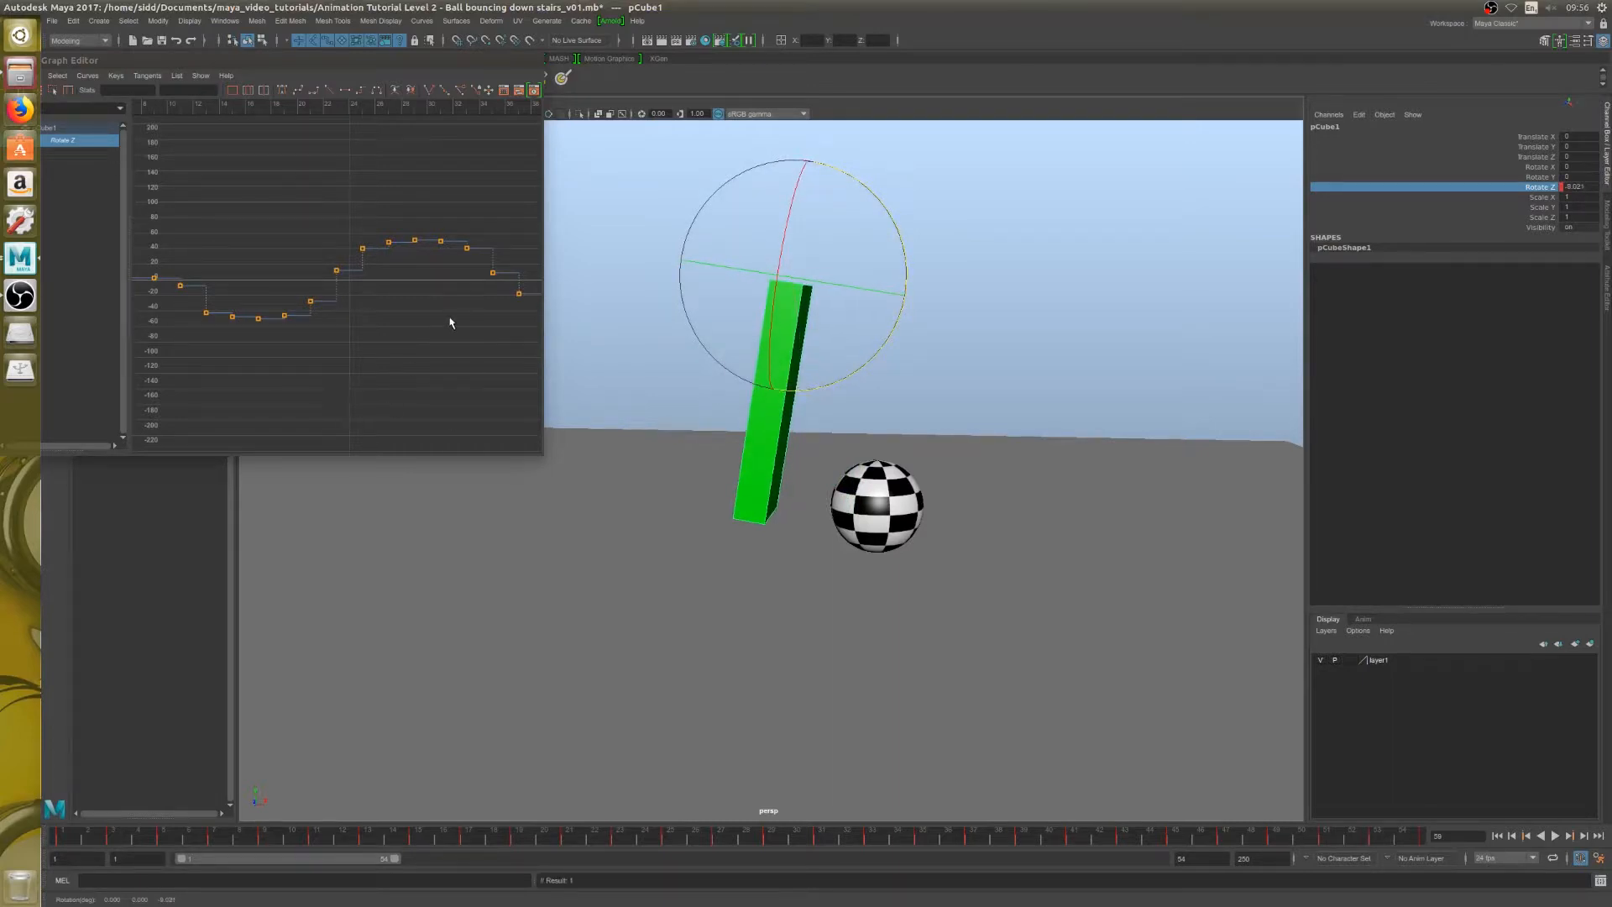
Step: Key the block's next return swing on frames 61 and 63, reaching about 1.1° of Z rotation
key(f)
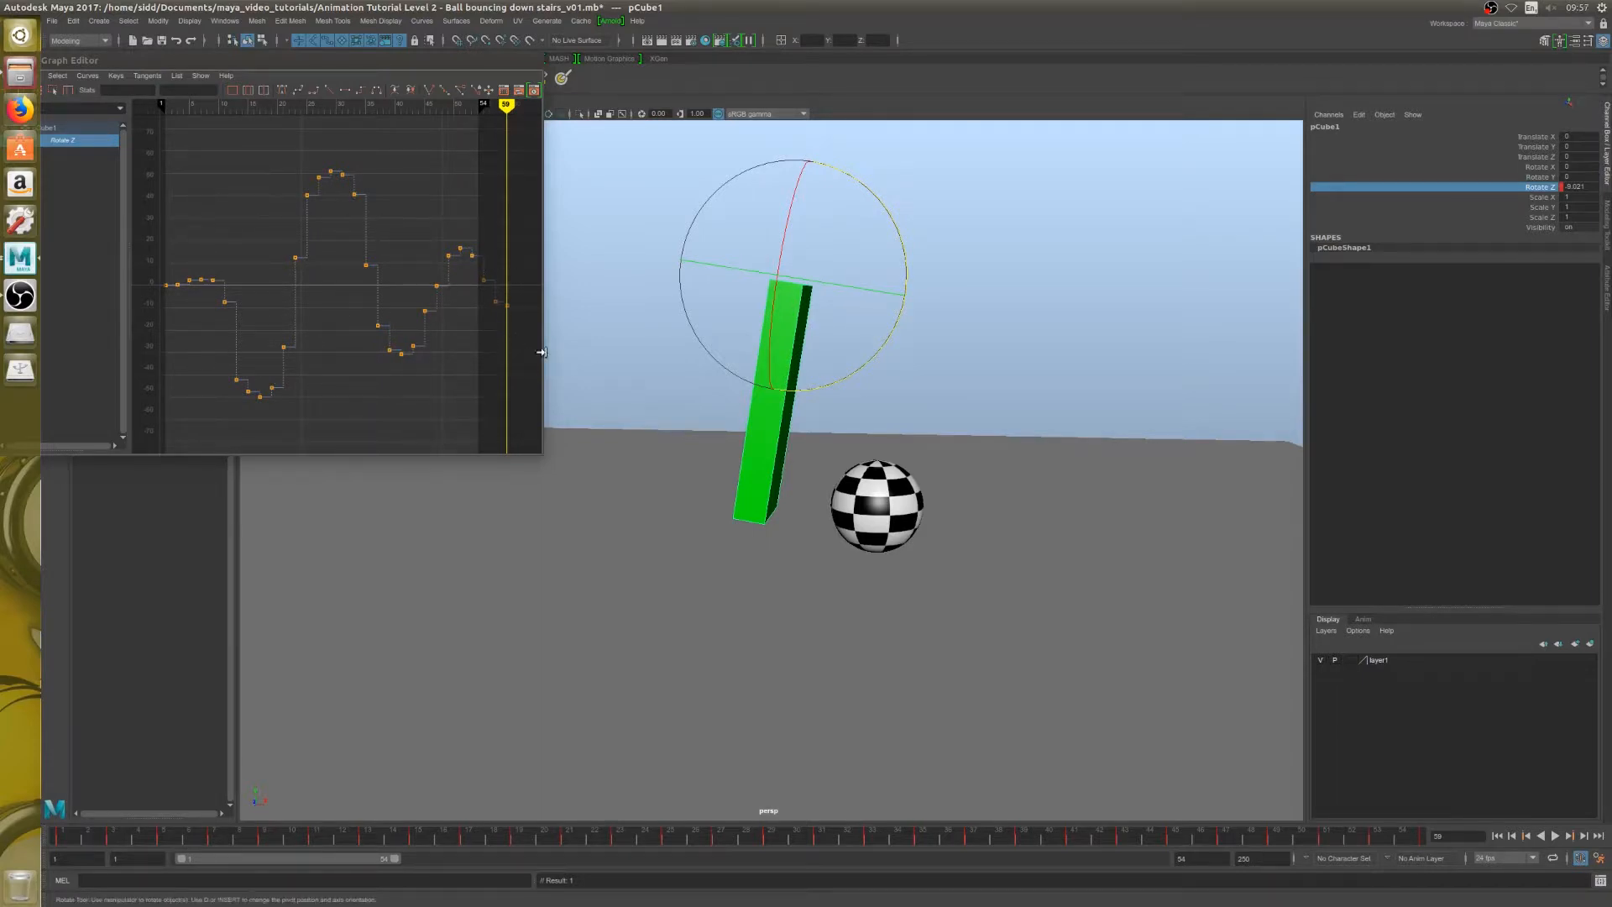
key(alt+period)
key(alt+period)
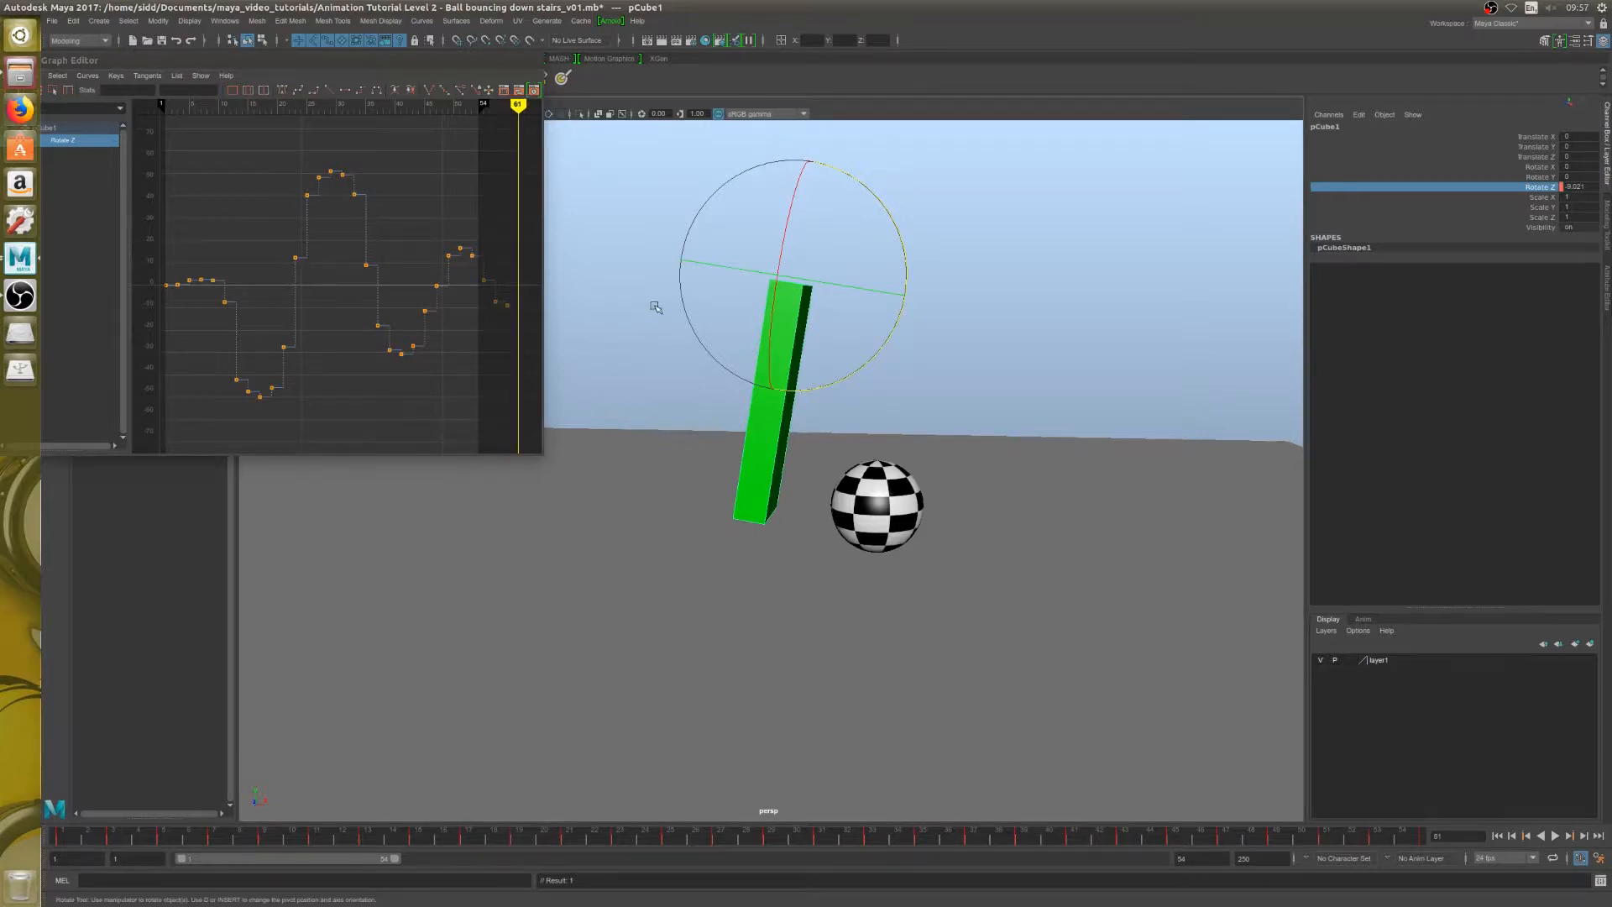
drag(804, 392, 828, 389)
key(s)
key(alt+period)
key(alt+period)
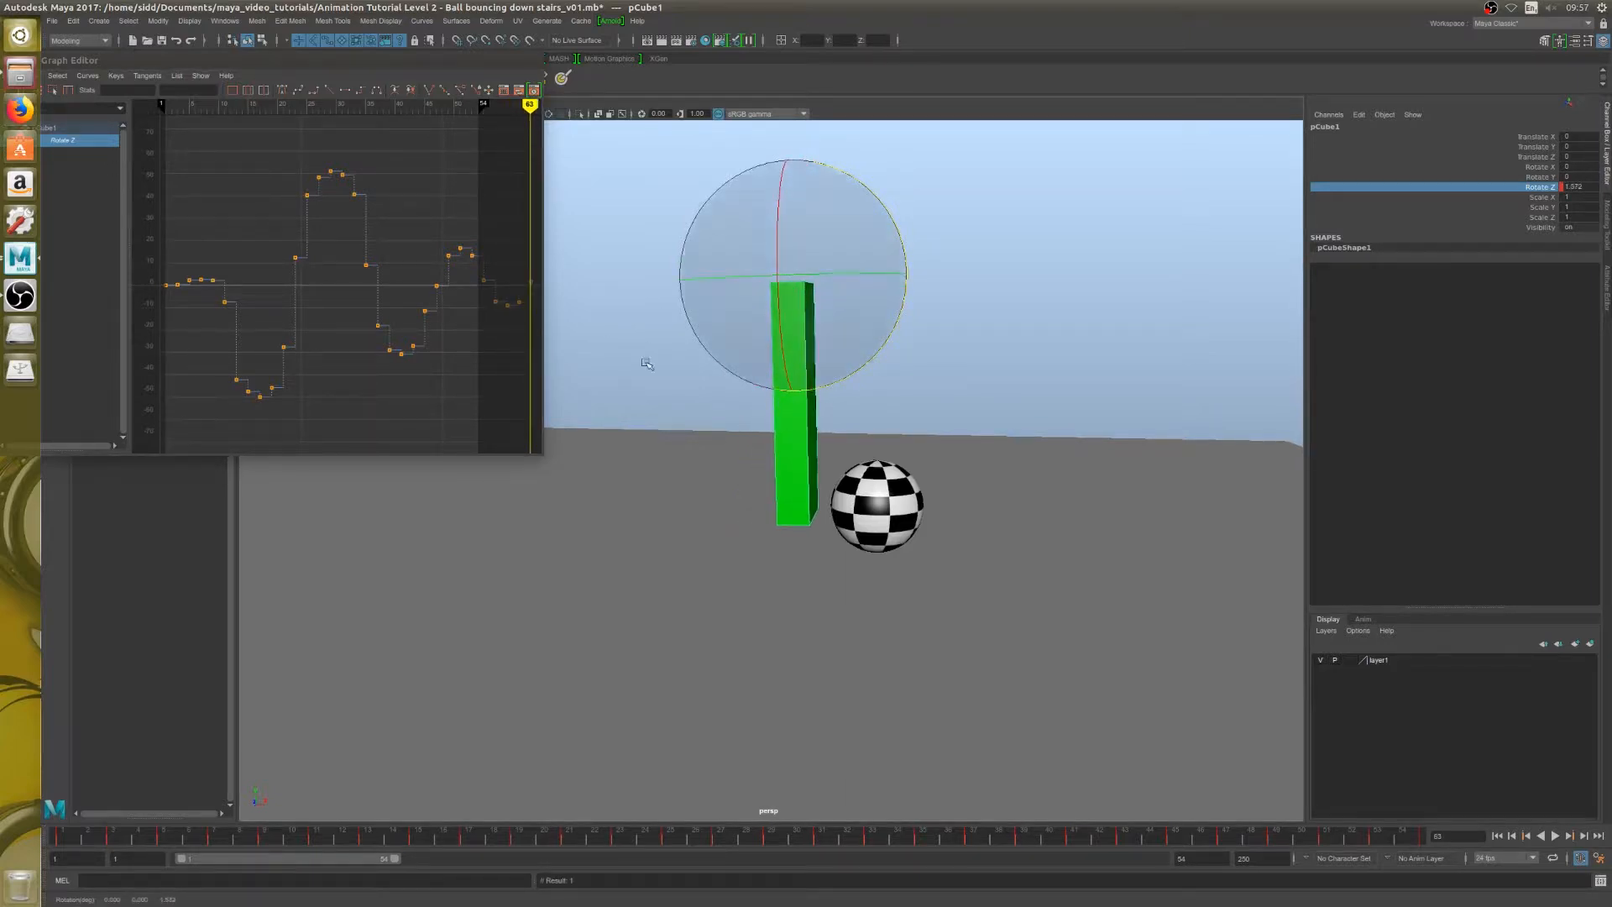
key(s)
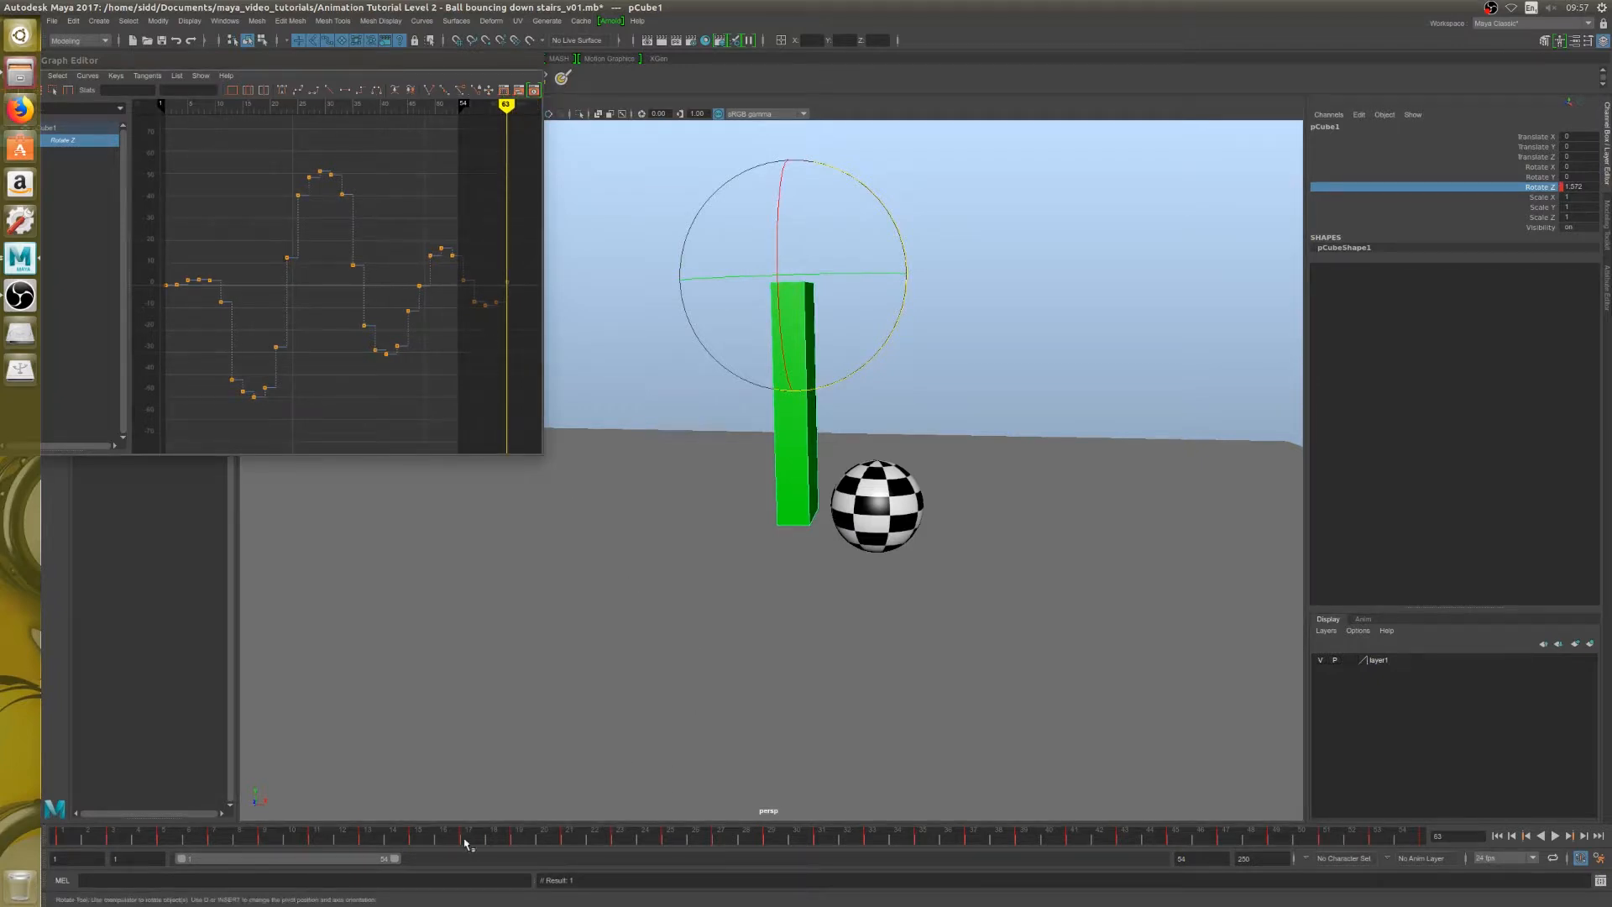
Step: Extend the playback range to frame 117 and key the fading swing every two frames from frame 65 to frame 75
drag(395, 860, 642, 860)
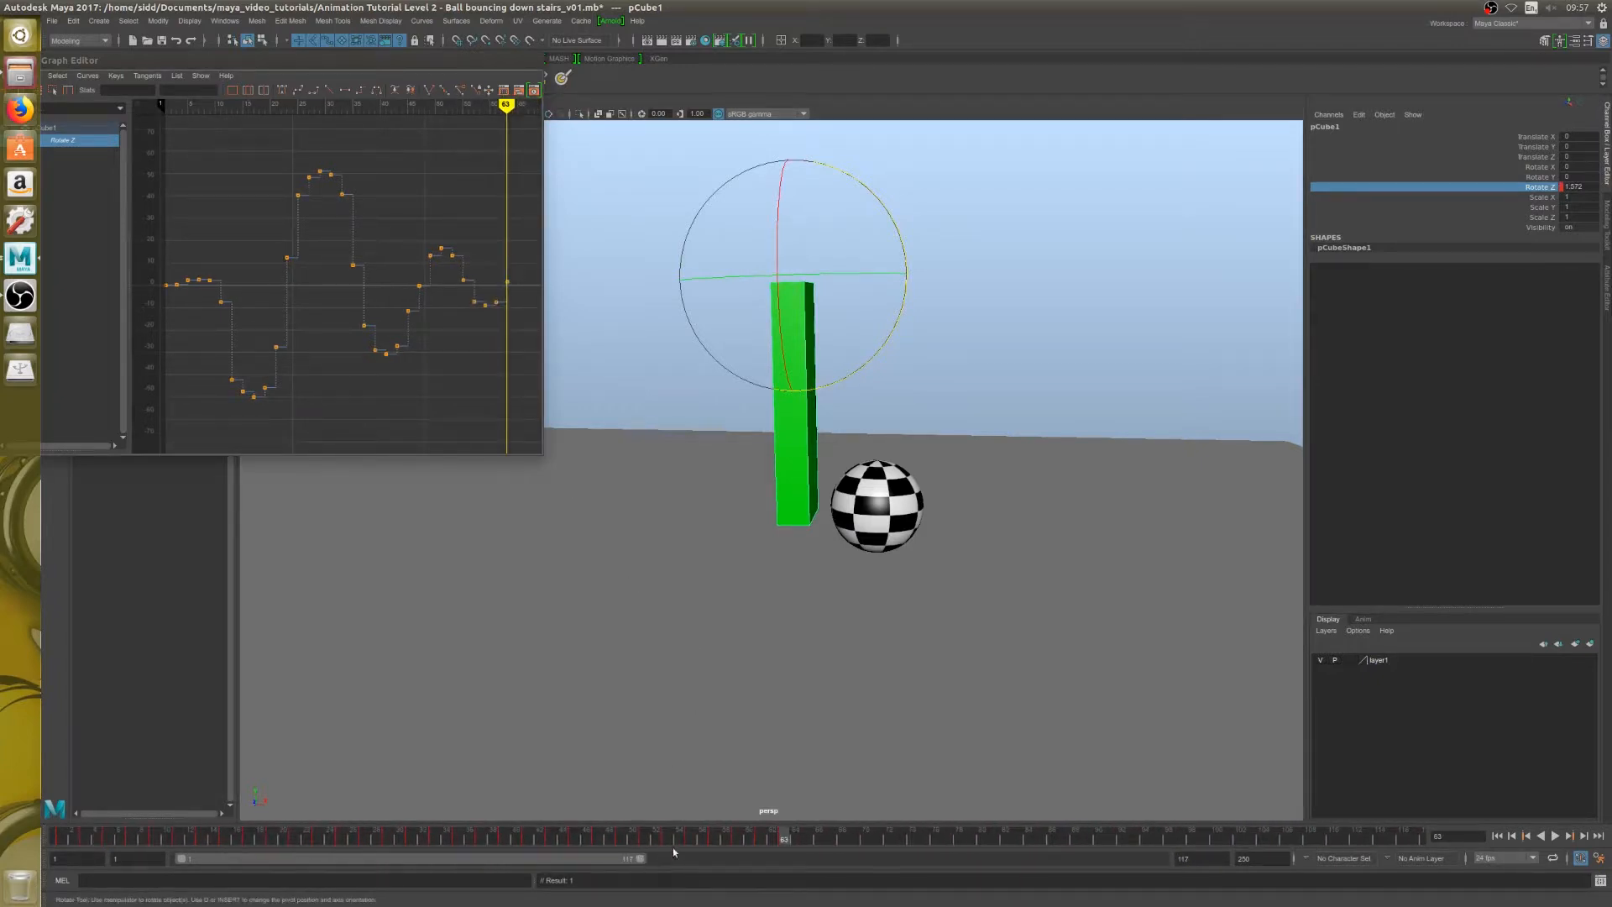
alt+middle_drag(484, 327, 453, 341)
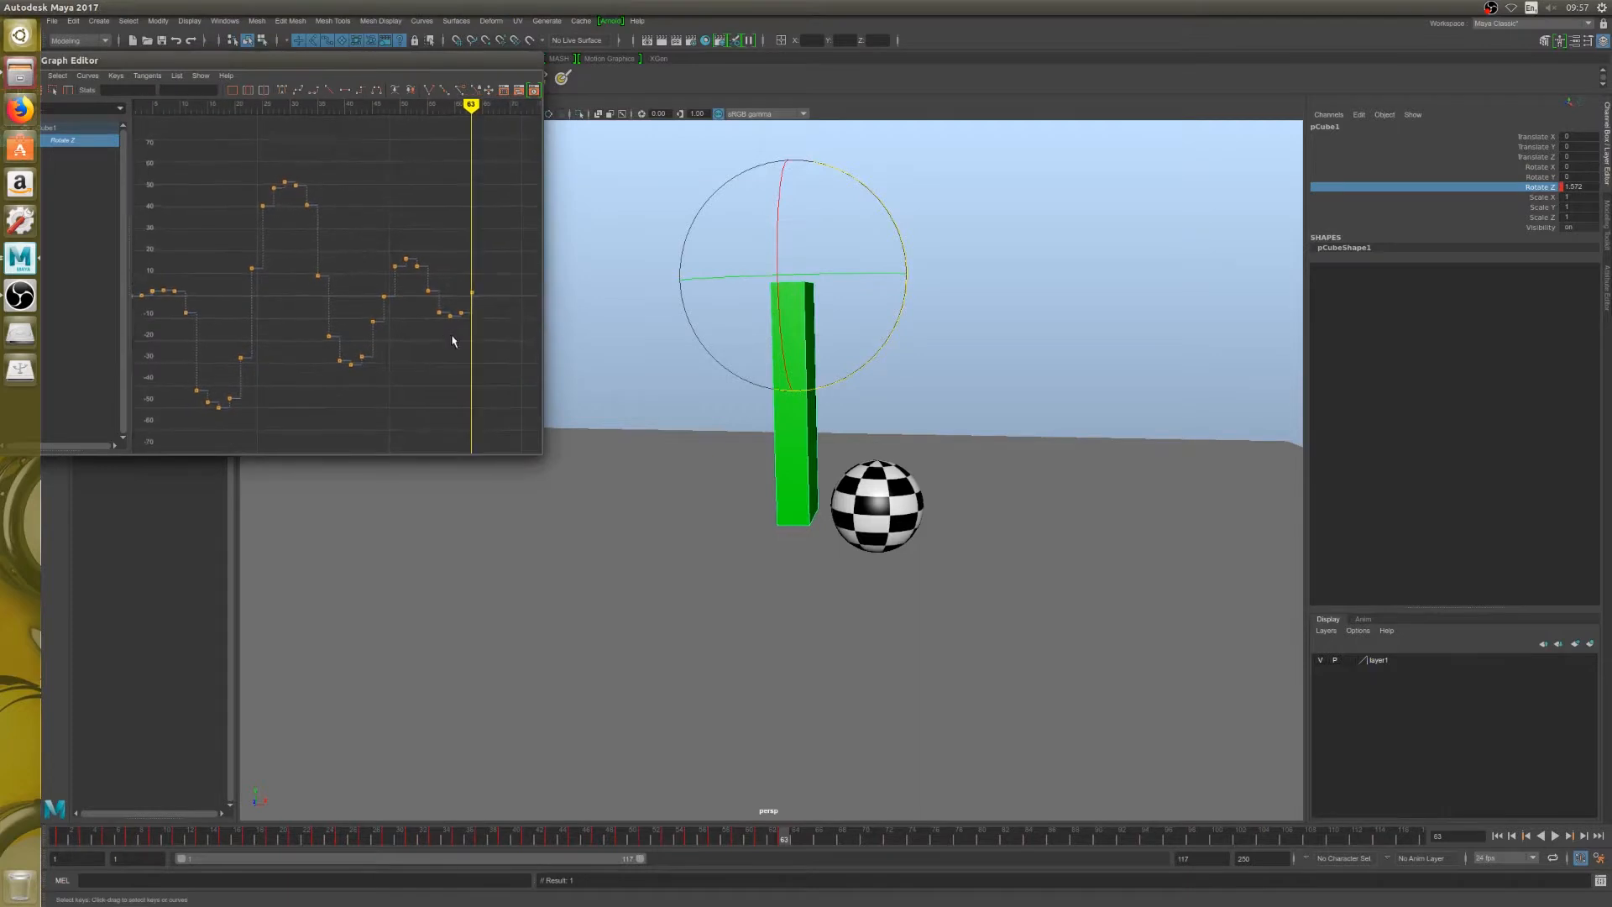
key(alt+period)
key(alt+period)
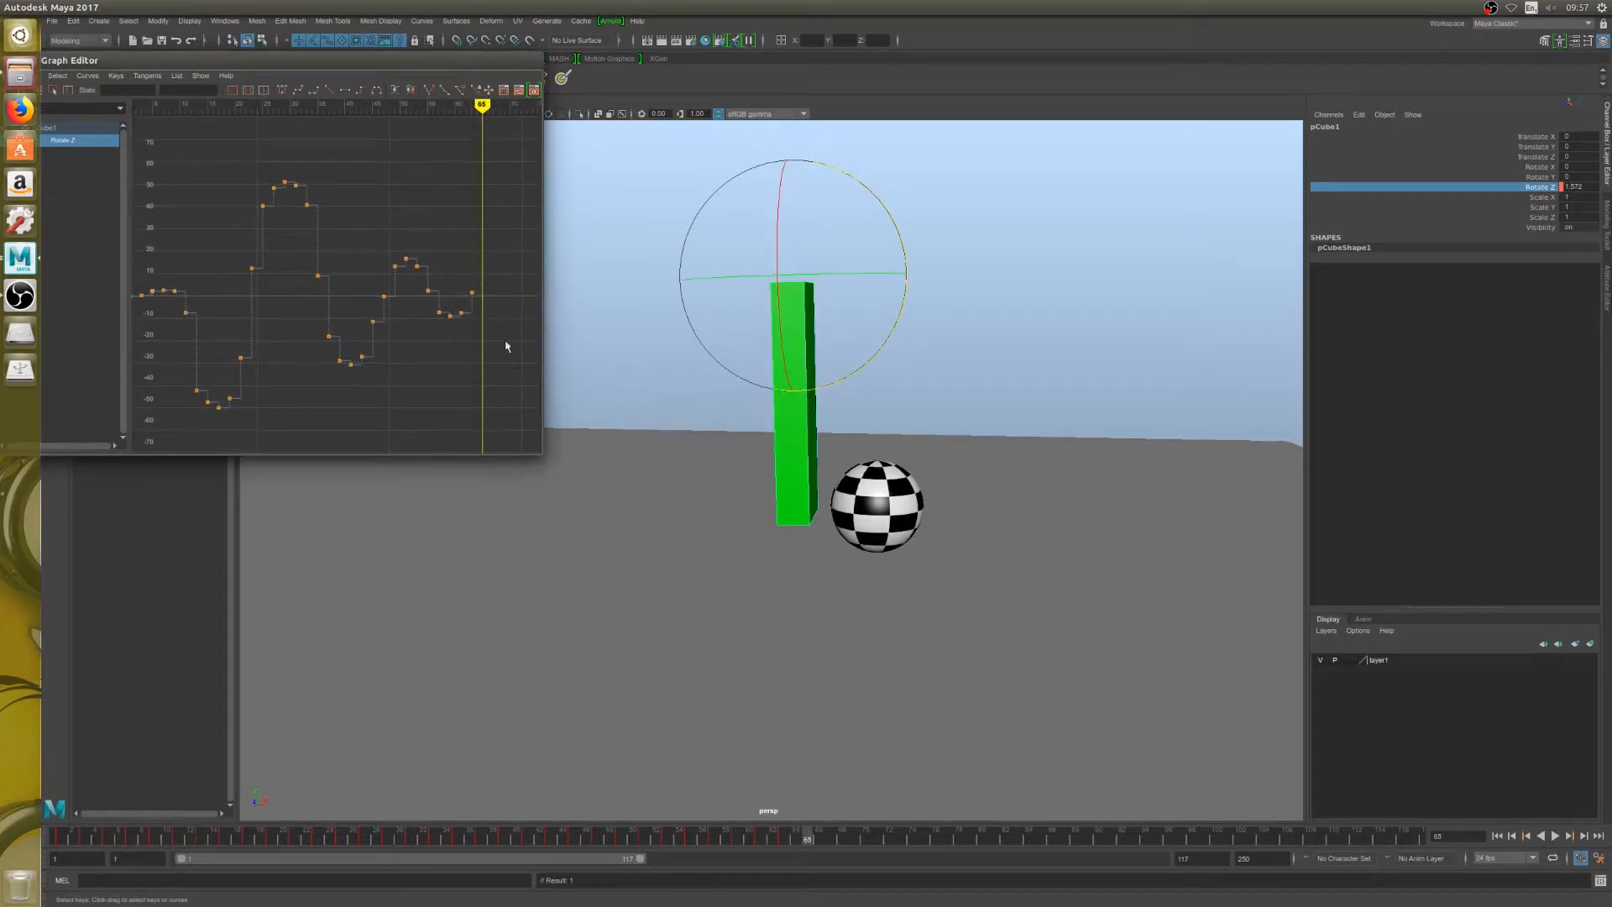
mouse_move(839, 382)
mouse_down()
mouse_move(856, 376)
mouse_move(839, 380)
mouse_up()
key(alt+period)
key(alt+period)
key(alt+period)
key(alt+period)
key(alt+period)
key(alt+period)
key(alt+period)
key(alt+period)
key(alt+period)
key(alt+period)
key(alt+period)
key(alt+period)
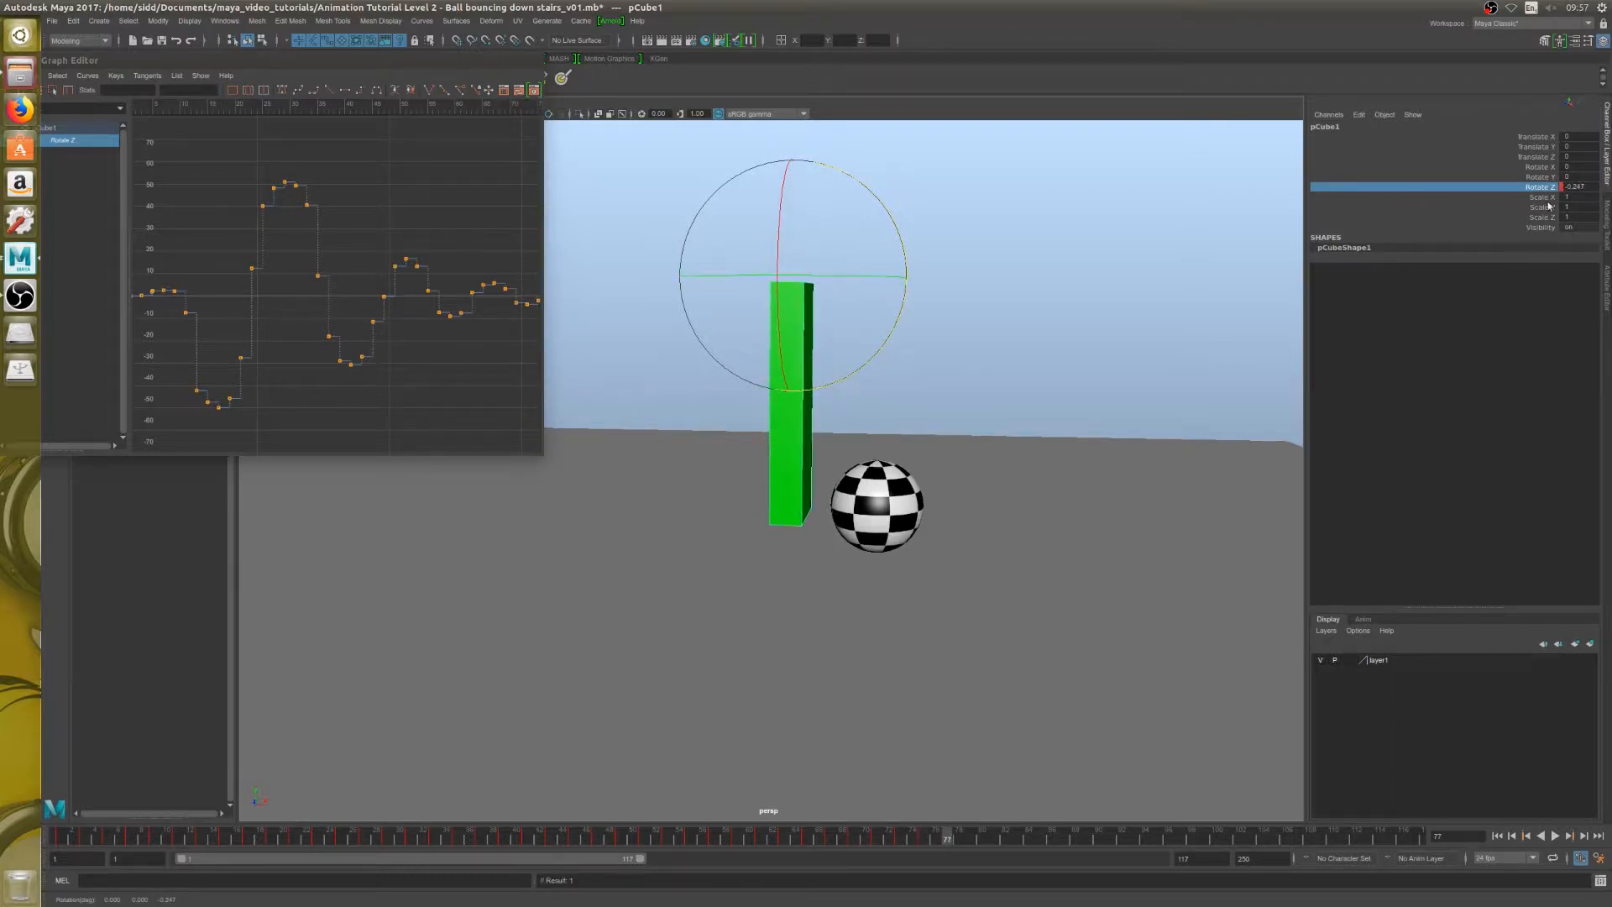
Step: Set the block's Z rotation to 0 on frame 77
click(1577, 178)
click(1573, 185)
text(0)
key(Return)
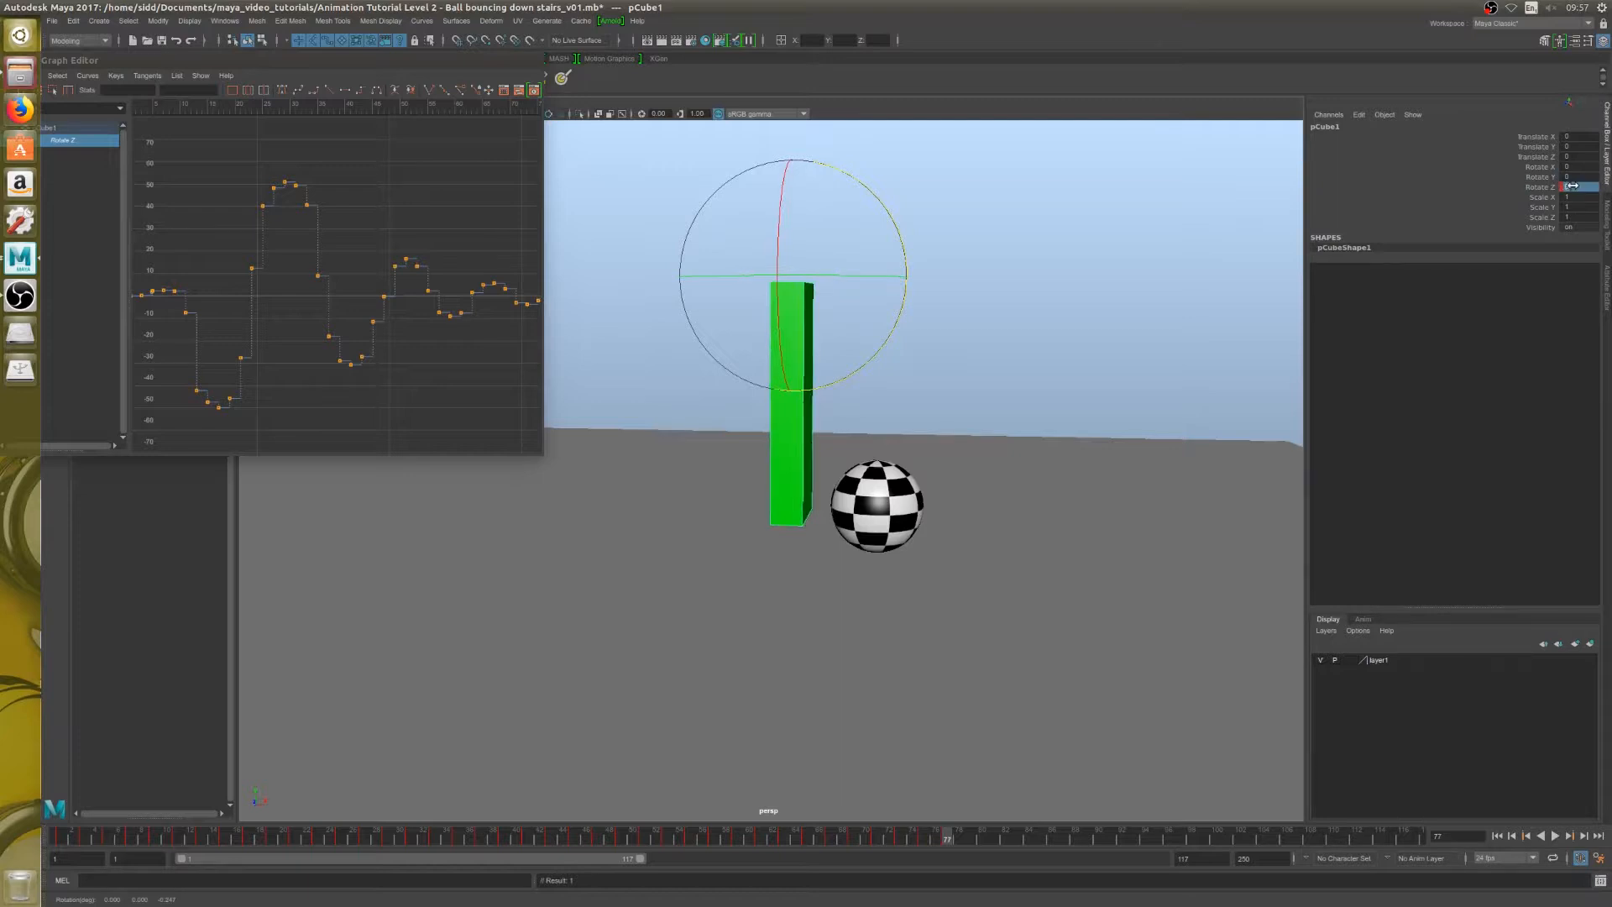
Step: Key a slight final swing on frames 79 and 81, and set the block's Z rotation to 0 on frame 83
key(f)
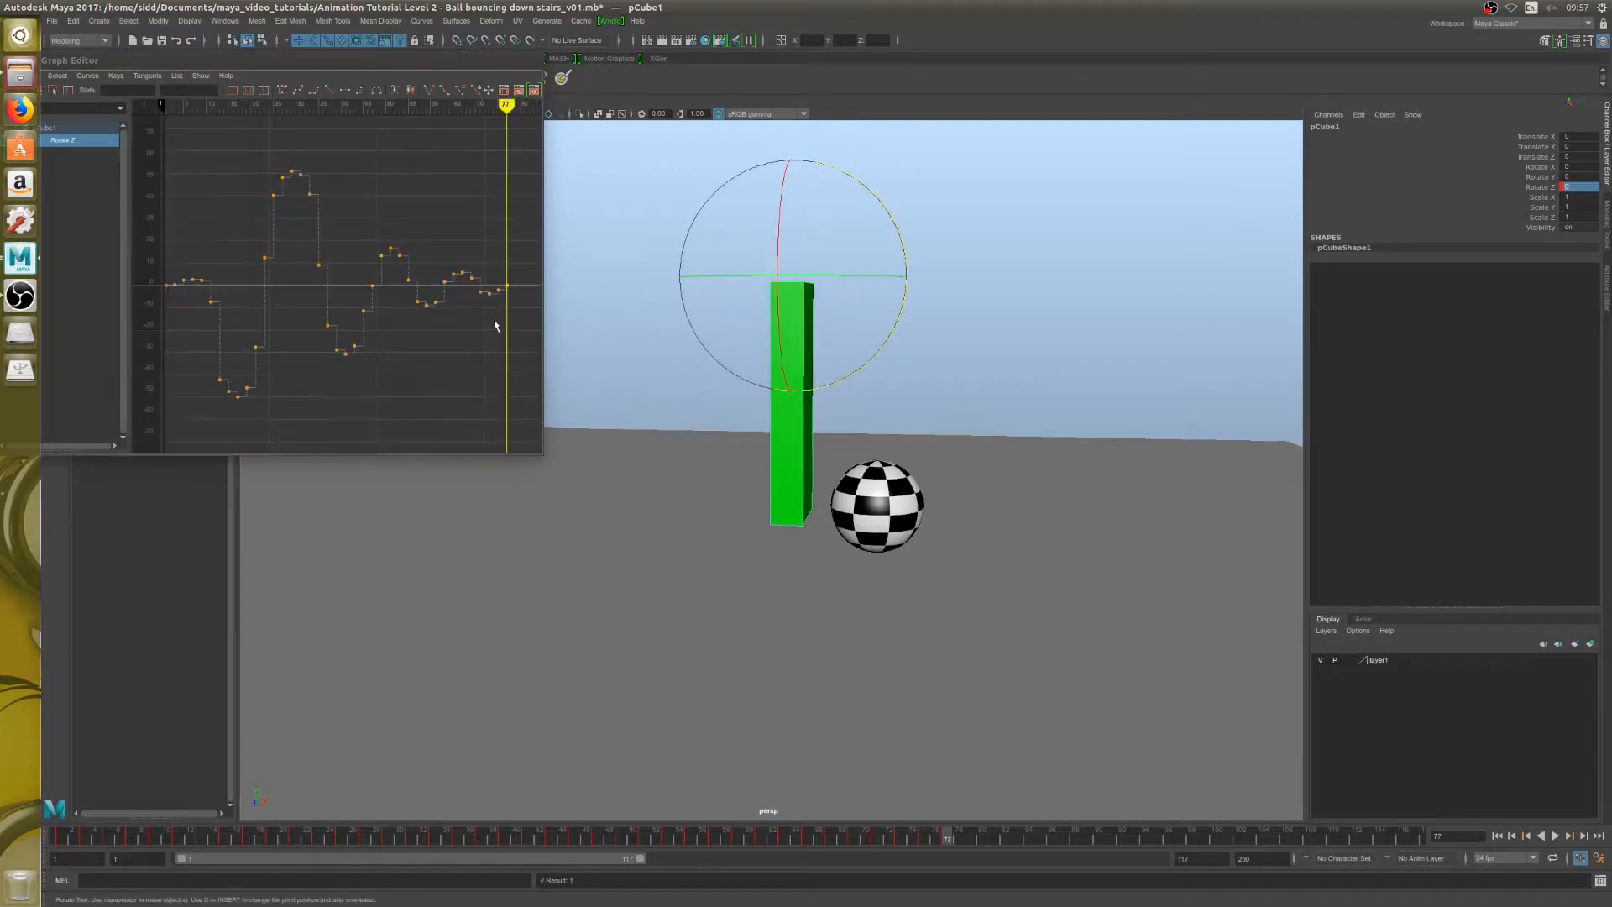
drag(474, 207, 514, 296)
key(f)
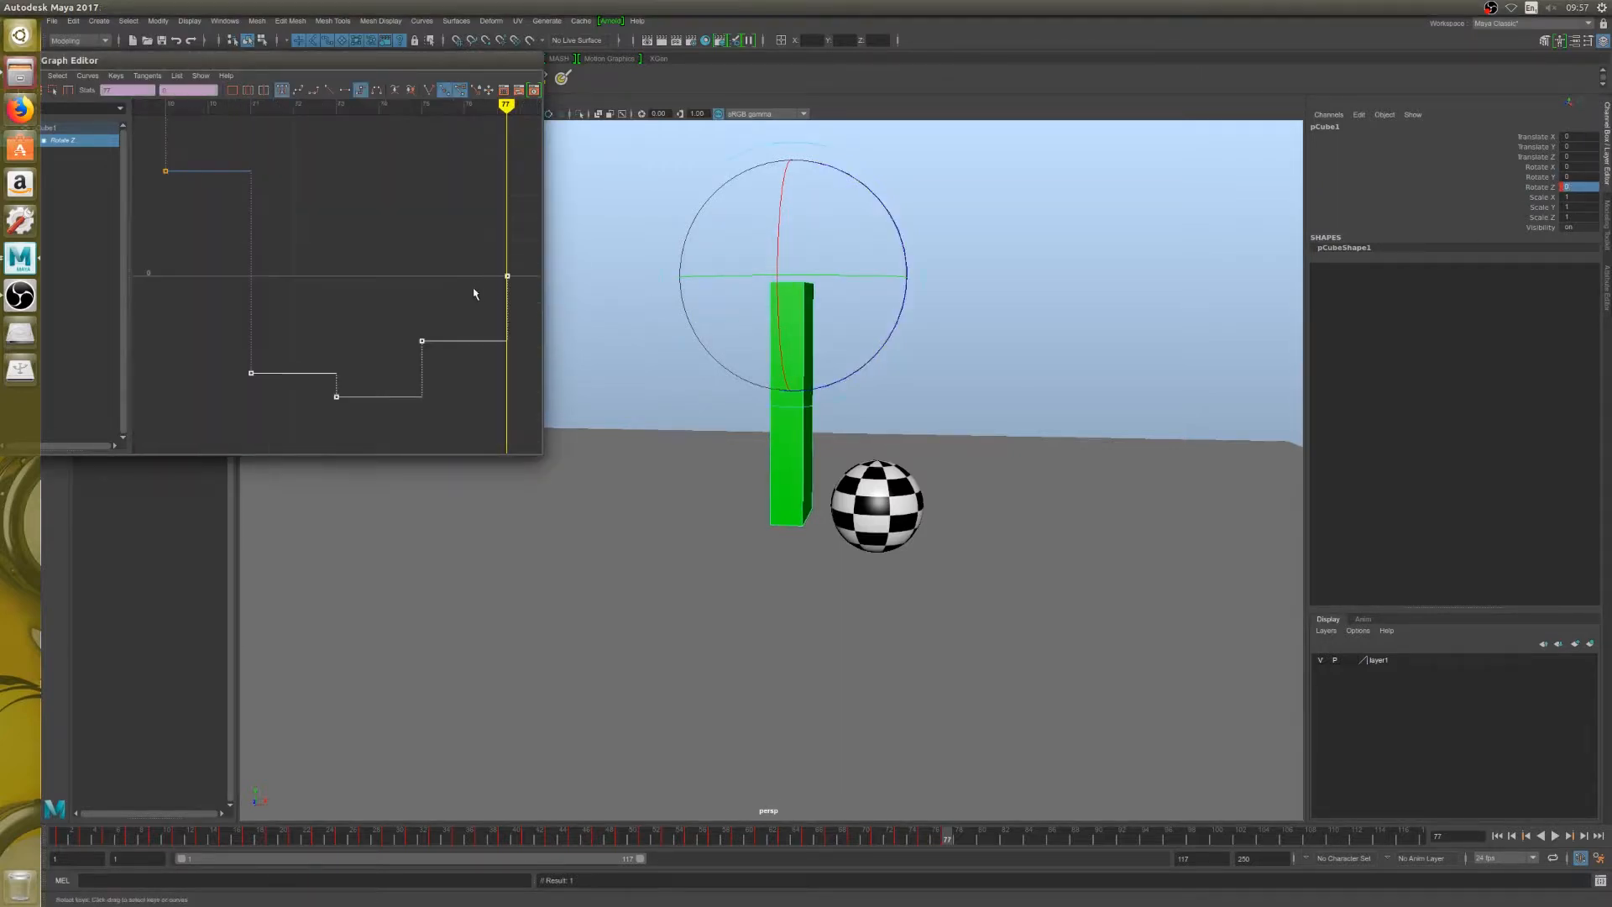
scroll(450, 291, down, 5)
key(alt+period)
key(alt+period)
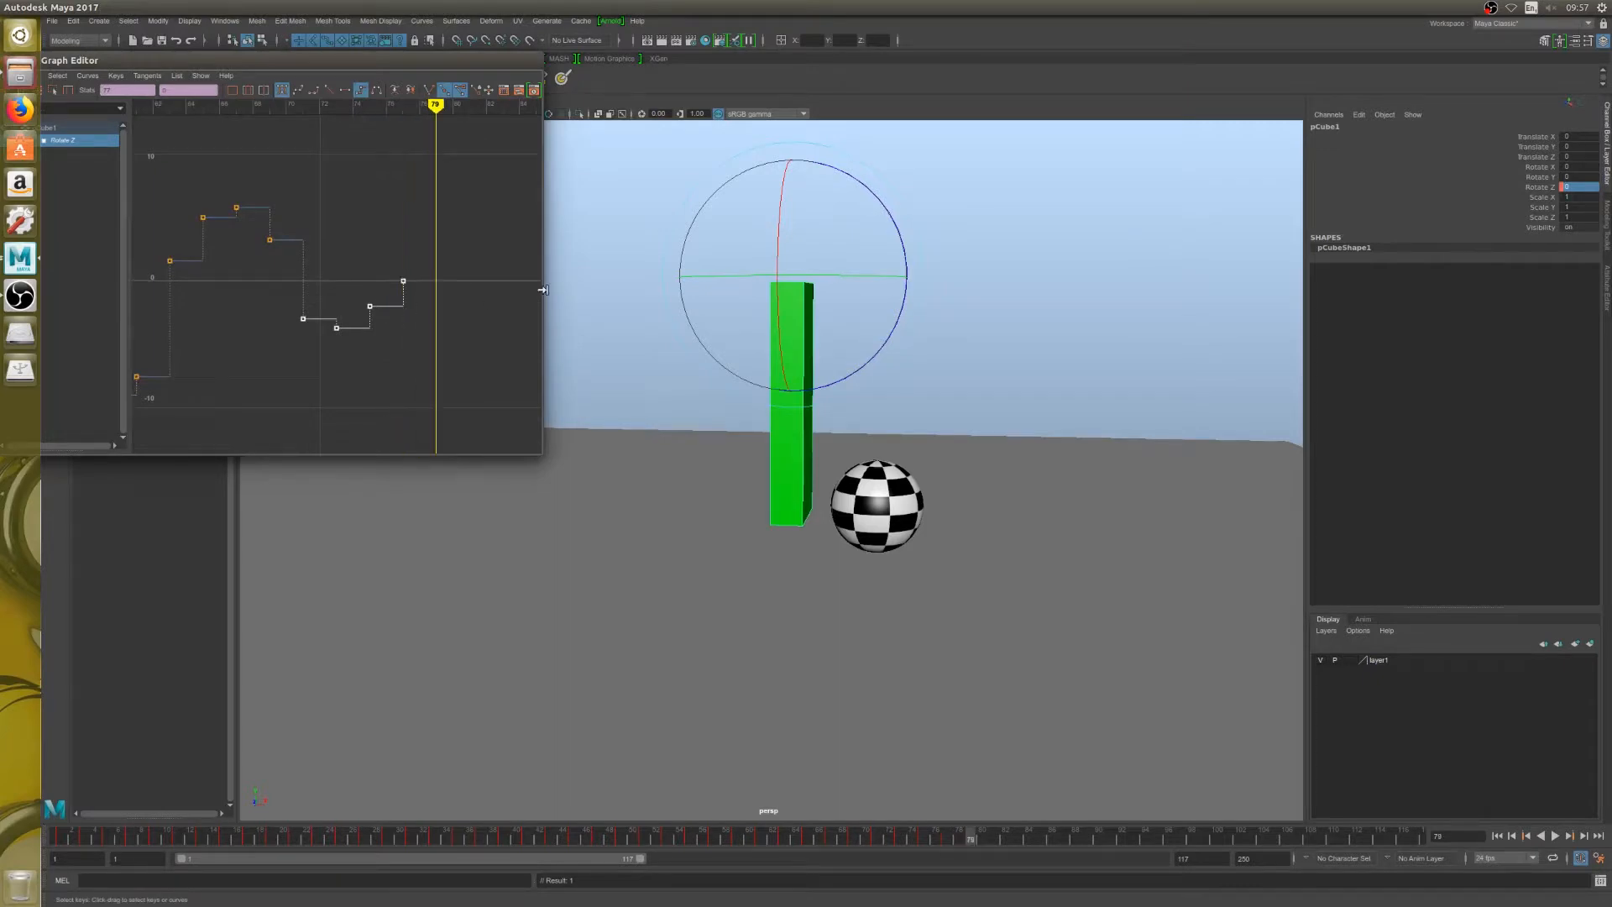
drag(826, 385, 824, 383)
key(alt+period)
key(alt+period)
key(alt+period)
key(alt+period)
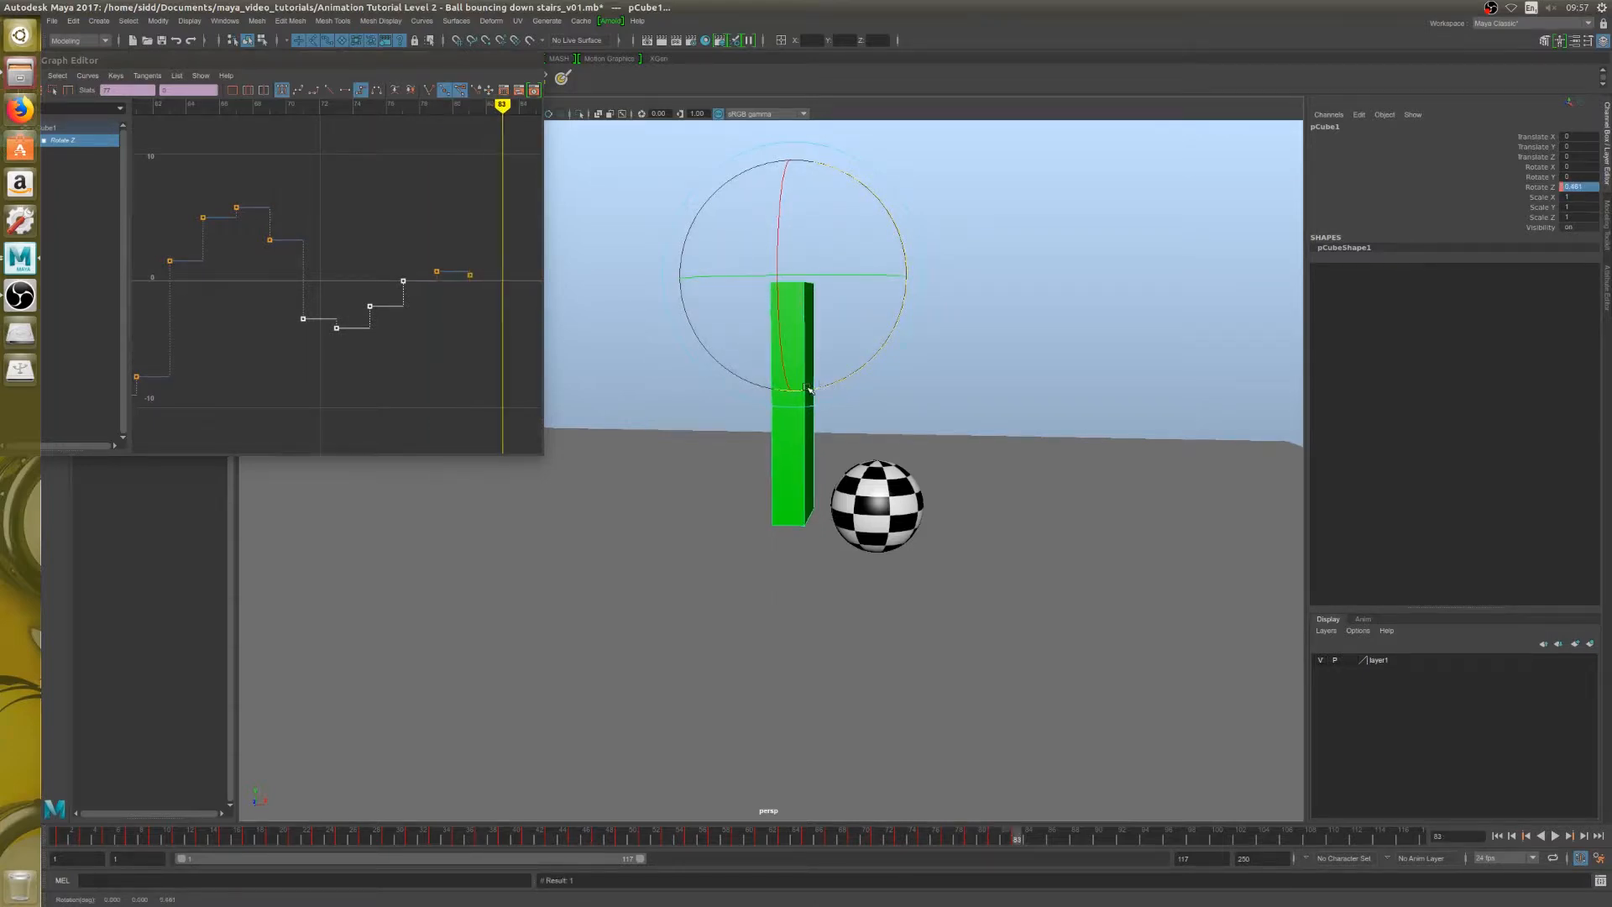
double_click(1582, 184)
text(0)
key(Return)
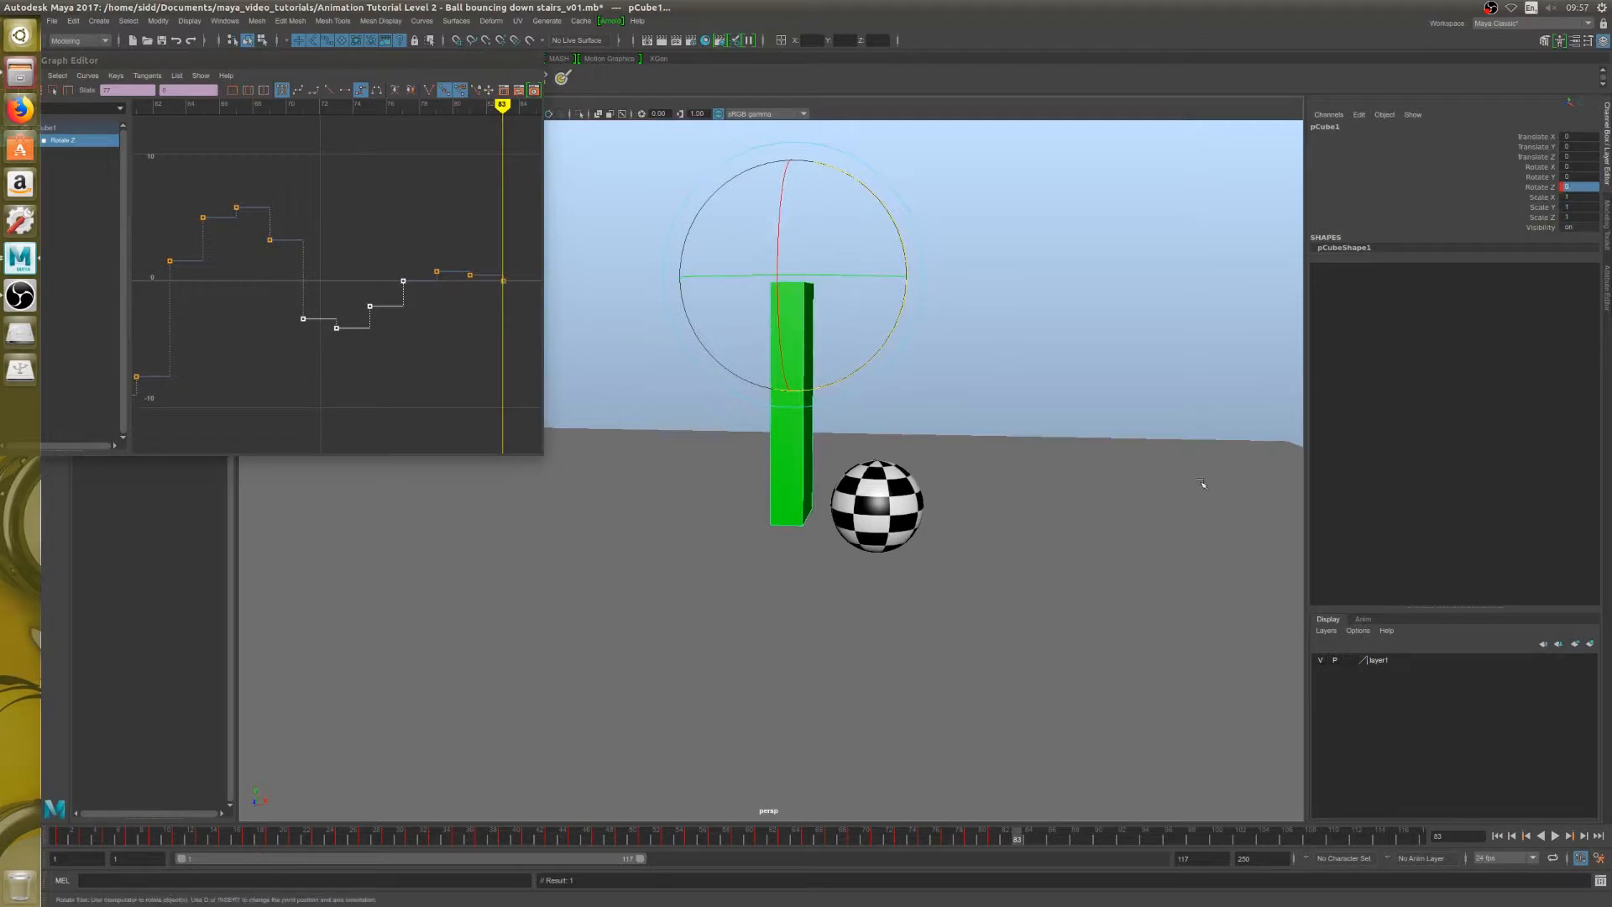
Step: Play the swing and raise the block's Rotate Z keys to about 6° at frame 47 and about 14° at frame 49
click(1555, 835)
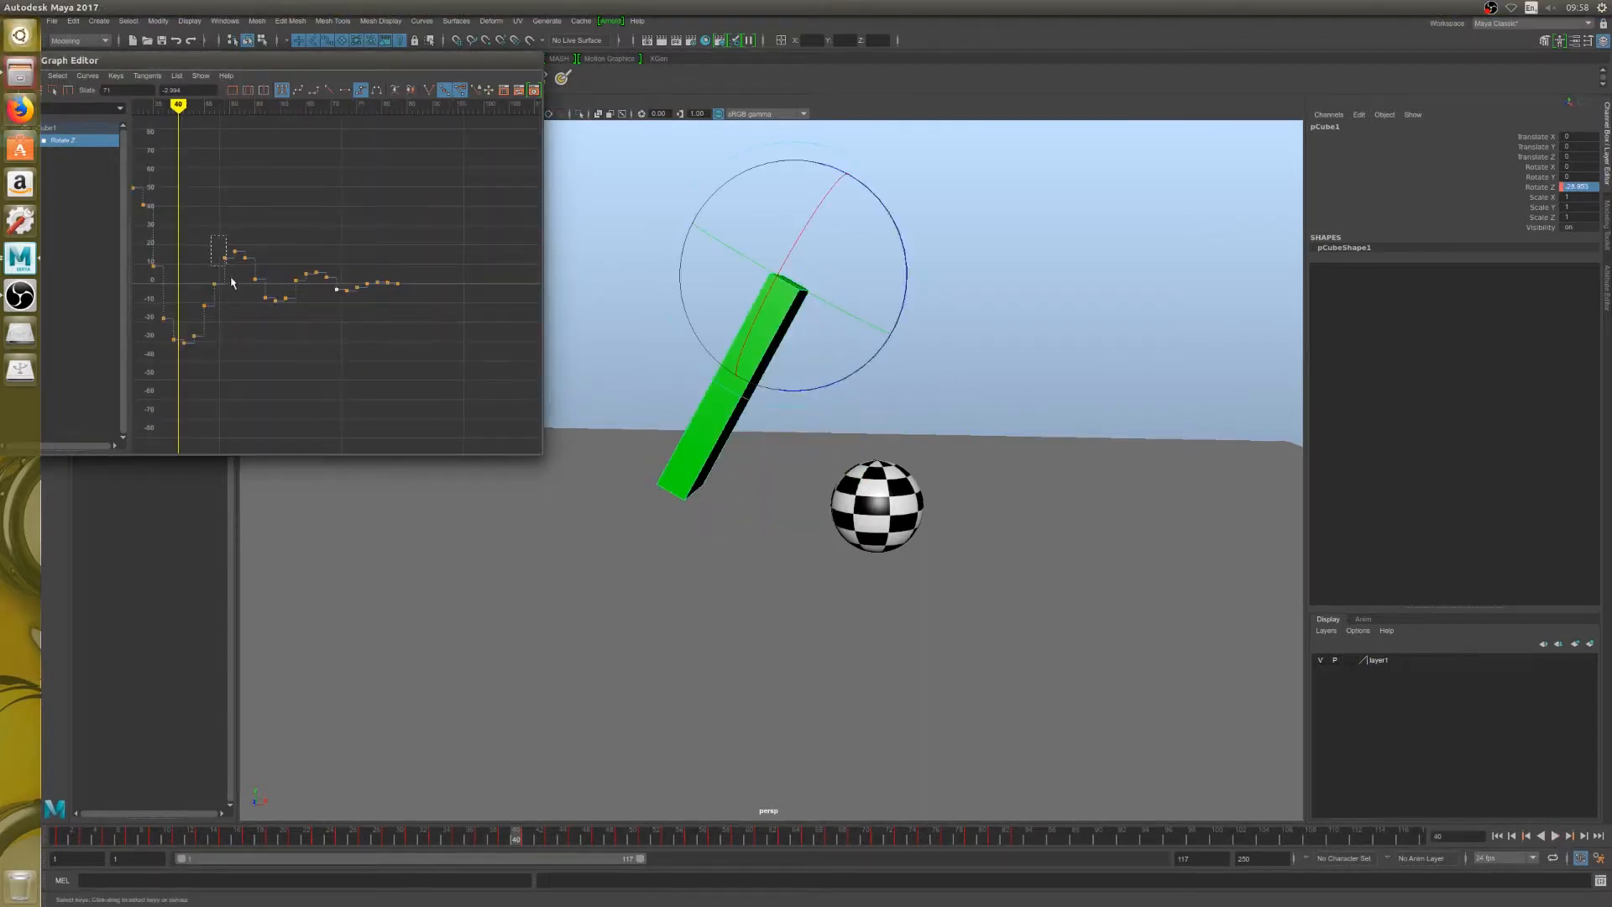
scroll(240, 283, up, 3)
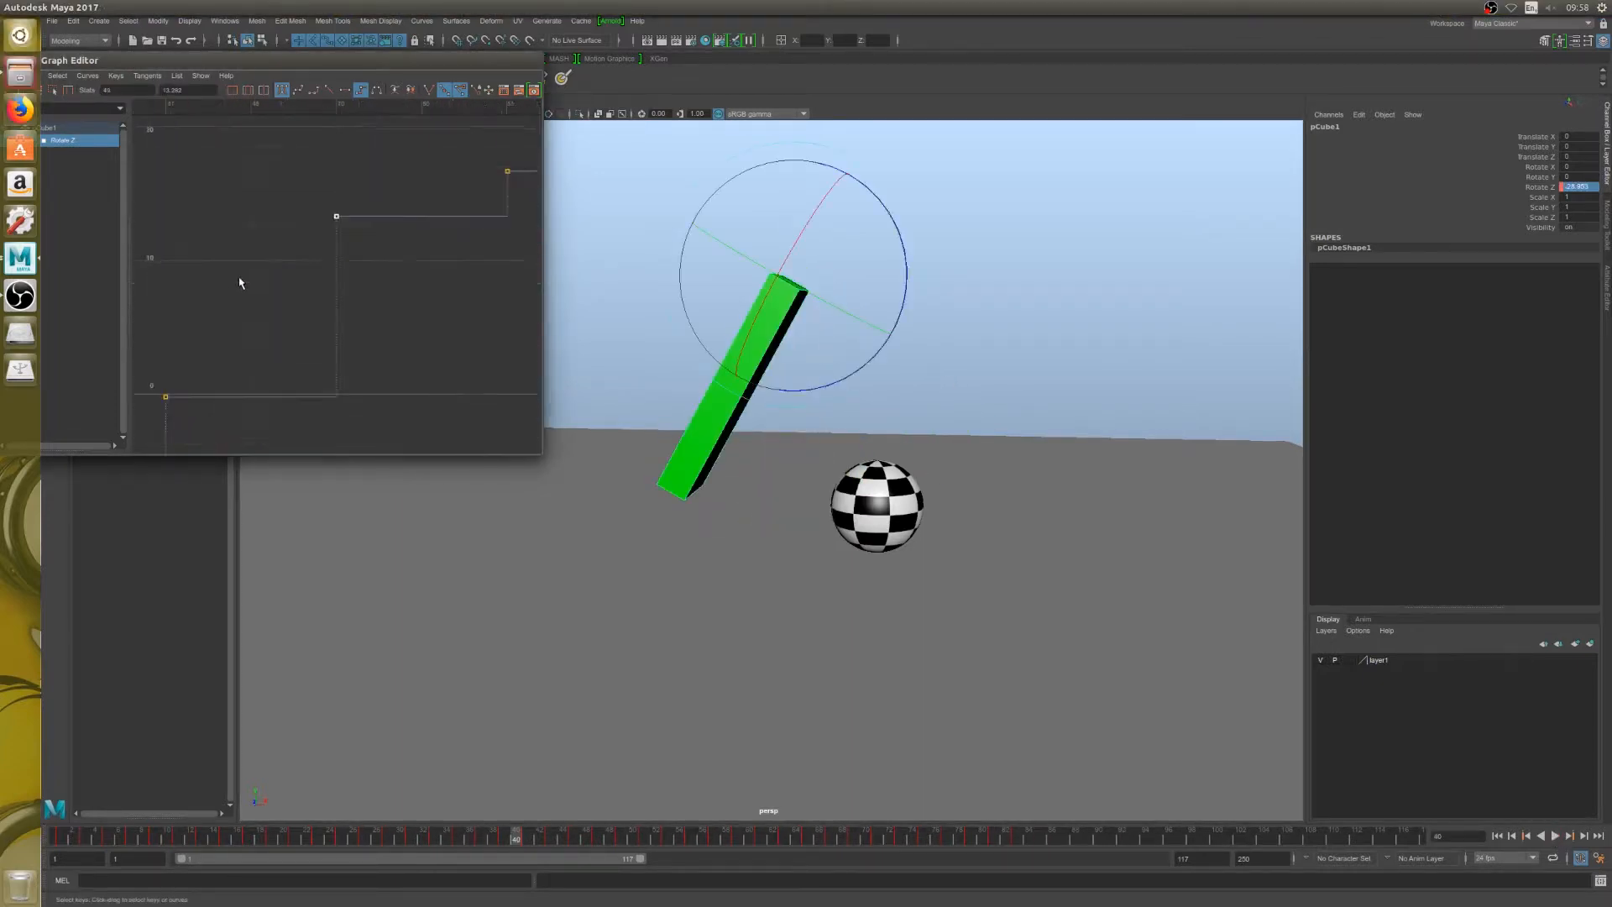
scroll(239, 283, down, 3)
scroll(316, 314, up, 2)
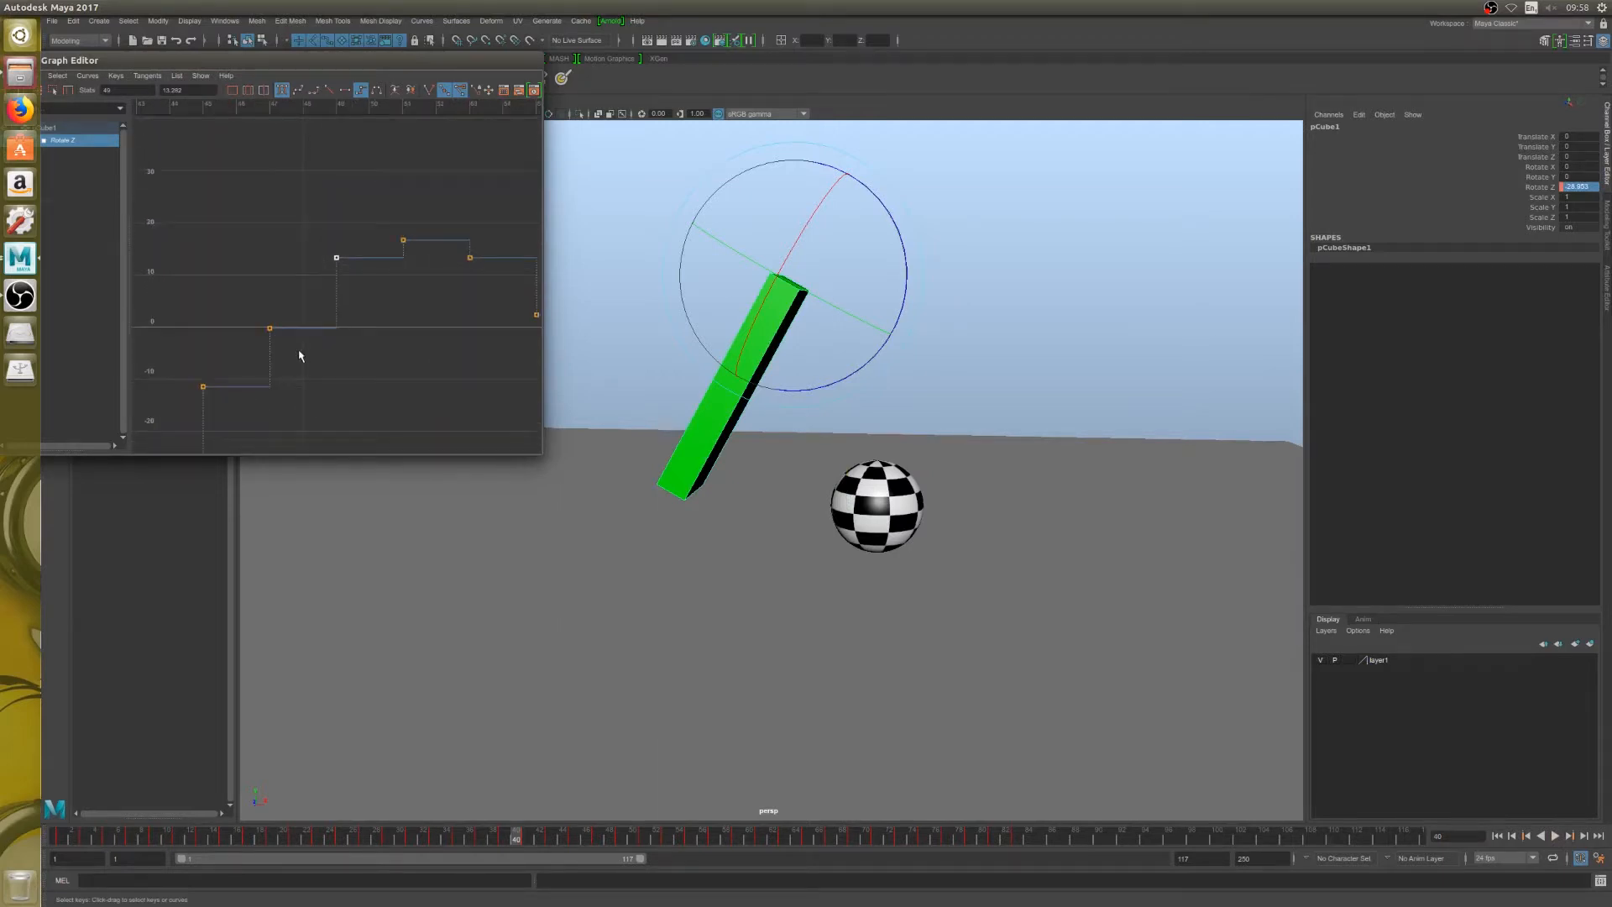
alt+middle_drag(299, 351, 479, 227)
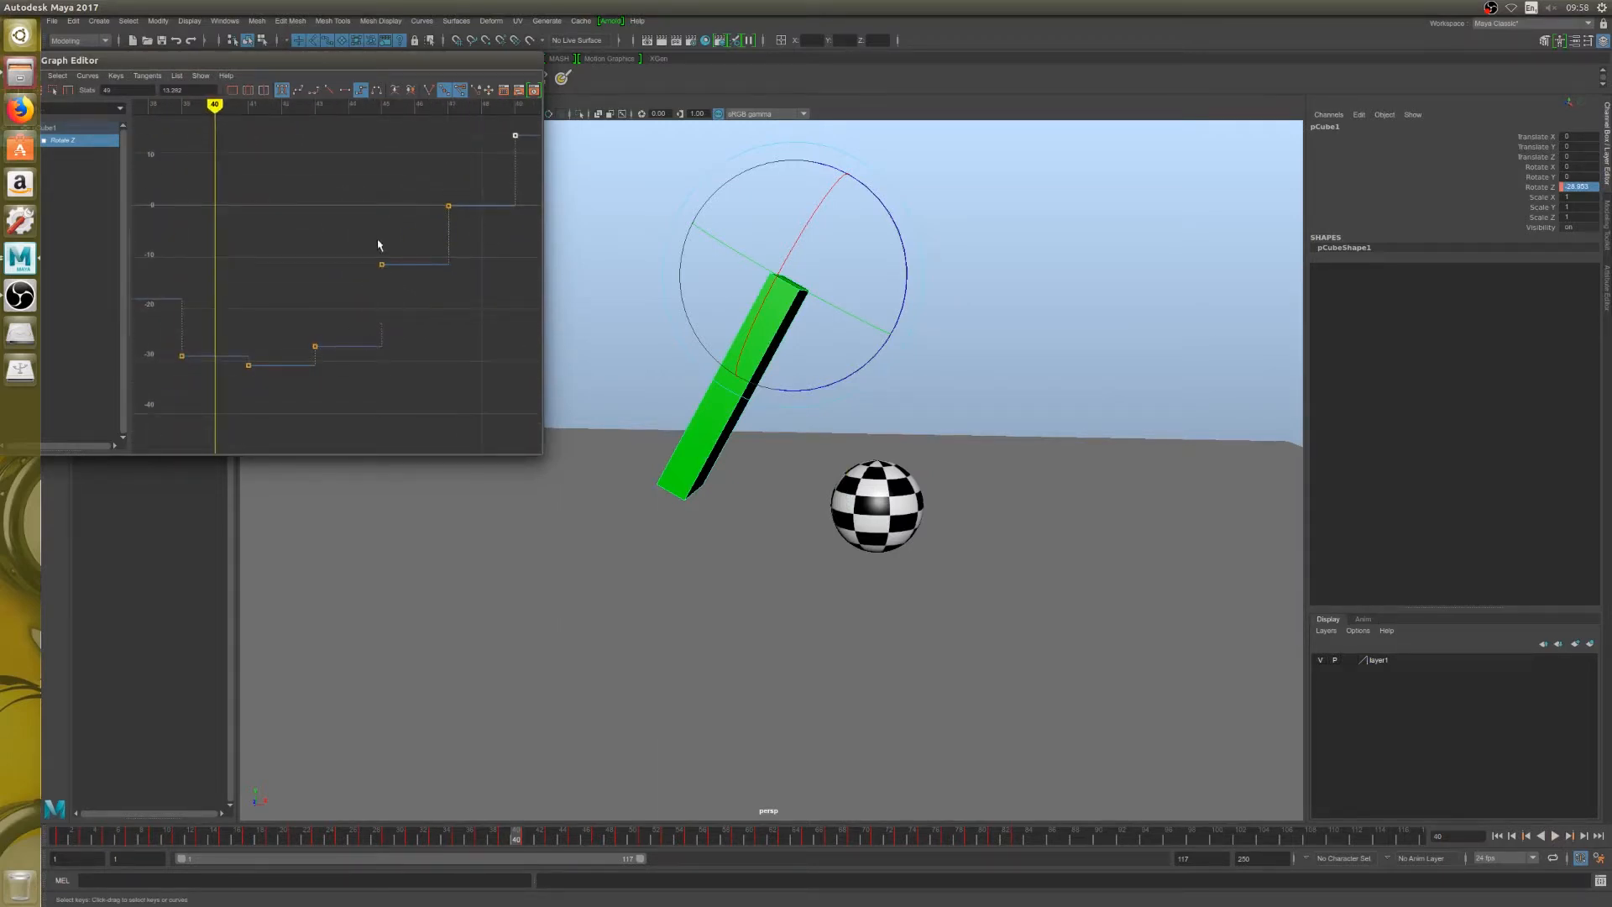
alt+middle_drag(455, 231, 349, 249)
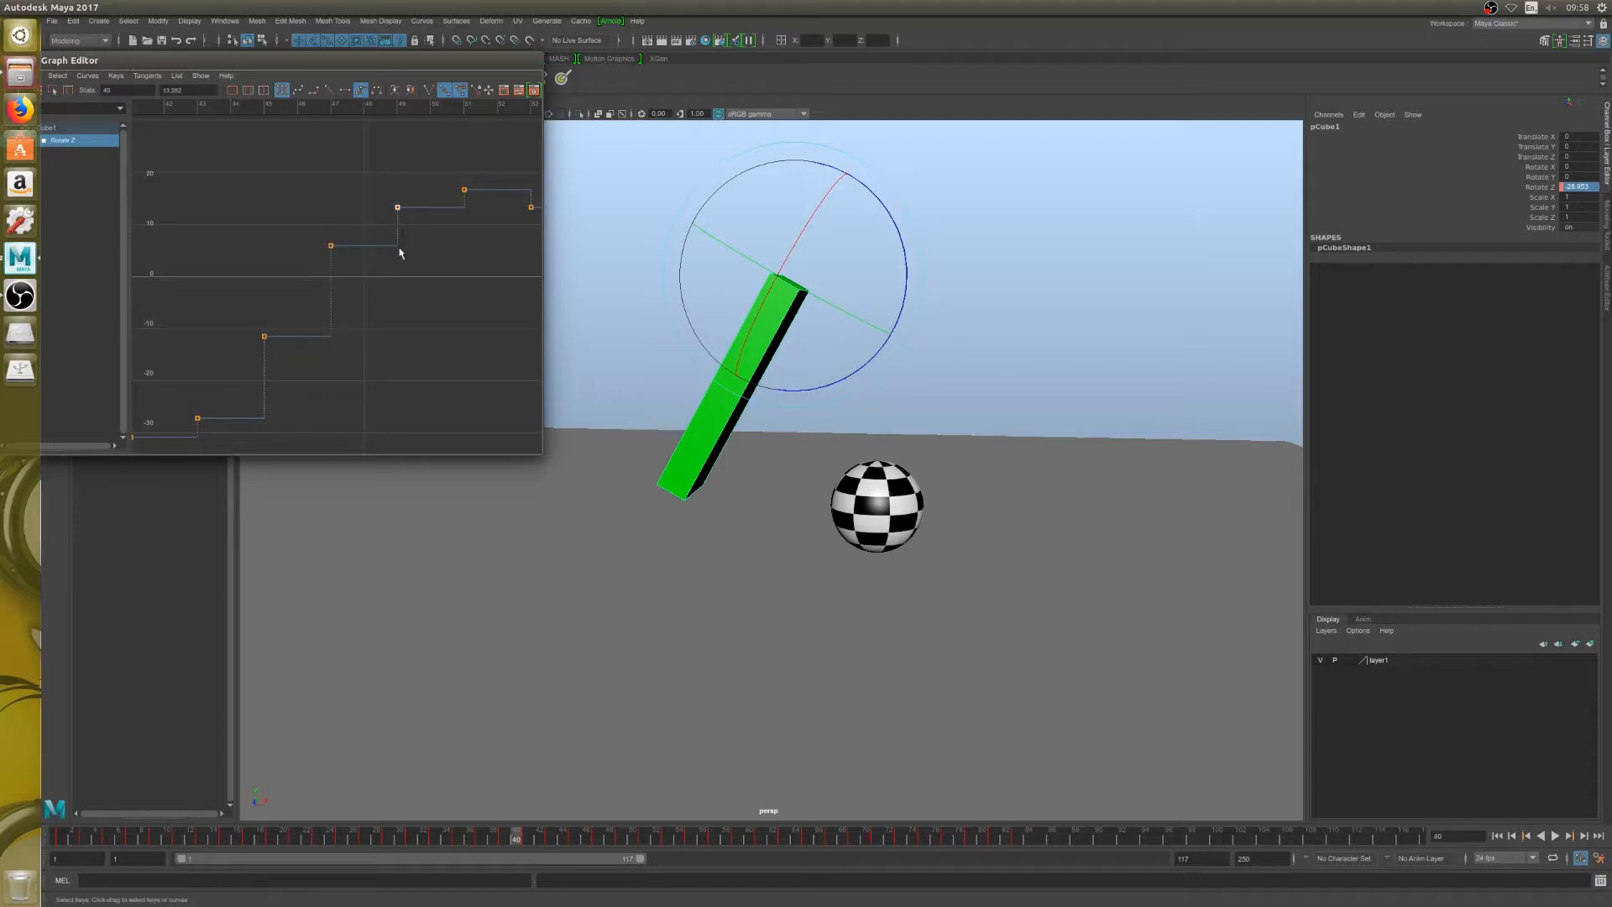
alt+middle_drag(420, 245, 340, 209)
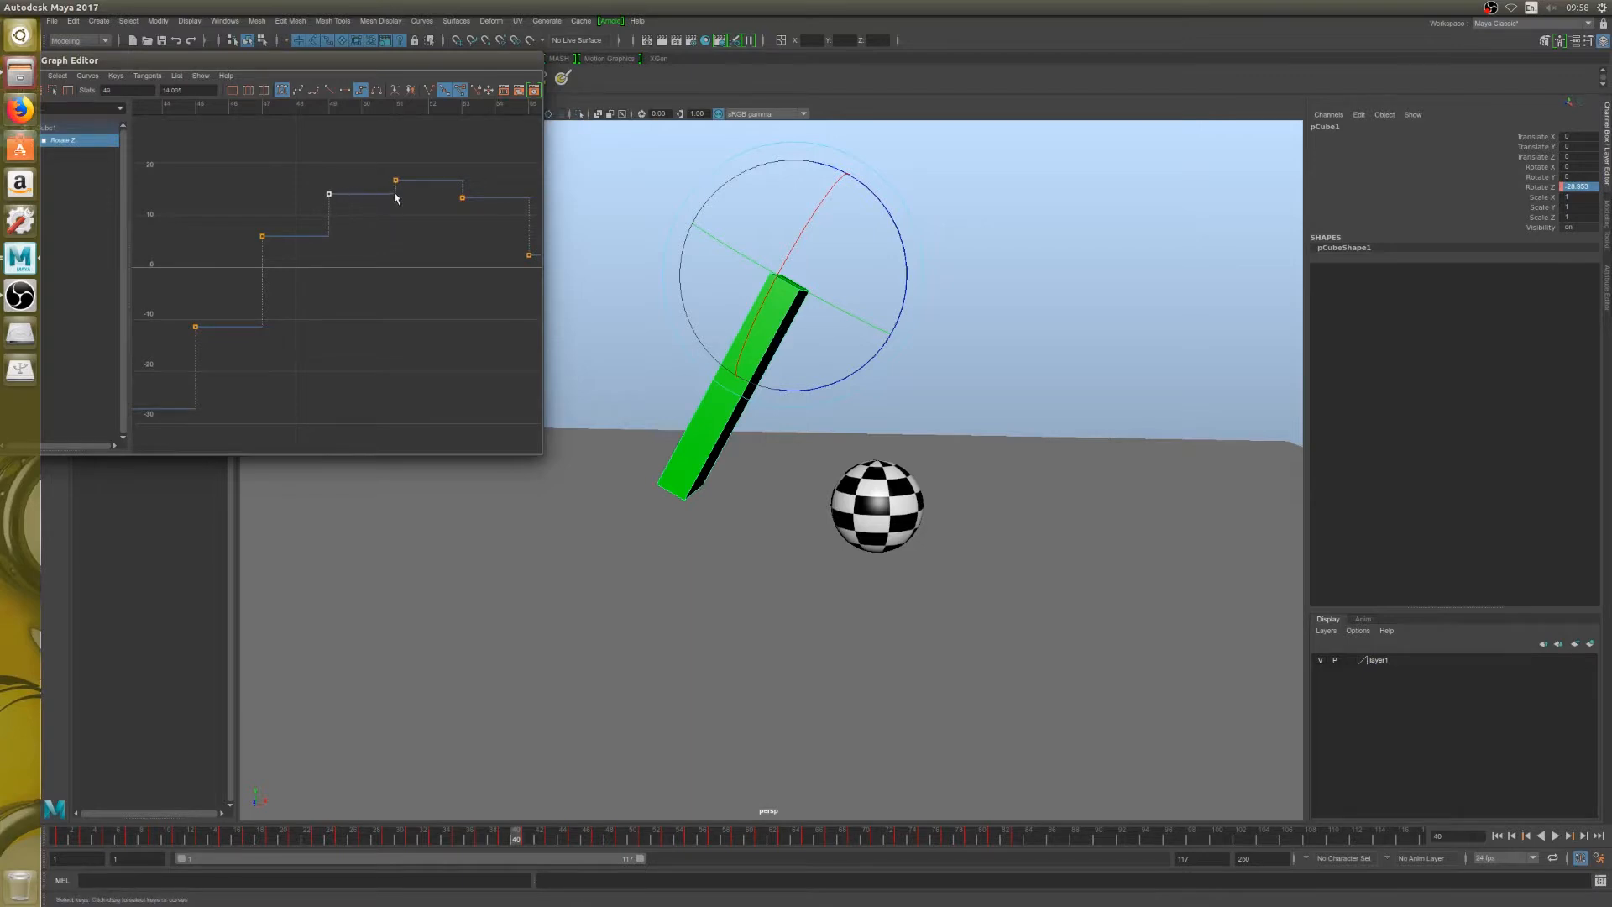
Step: Check the block's poses at frames 51 and 53, and raise its Rotate Z key at frame 55 to about 7.4°
click(461, 201)
alt+middle_drag(439, 177, 367, 141)
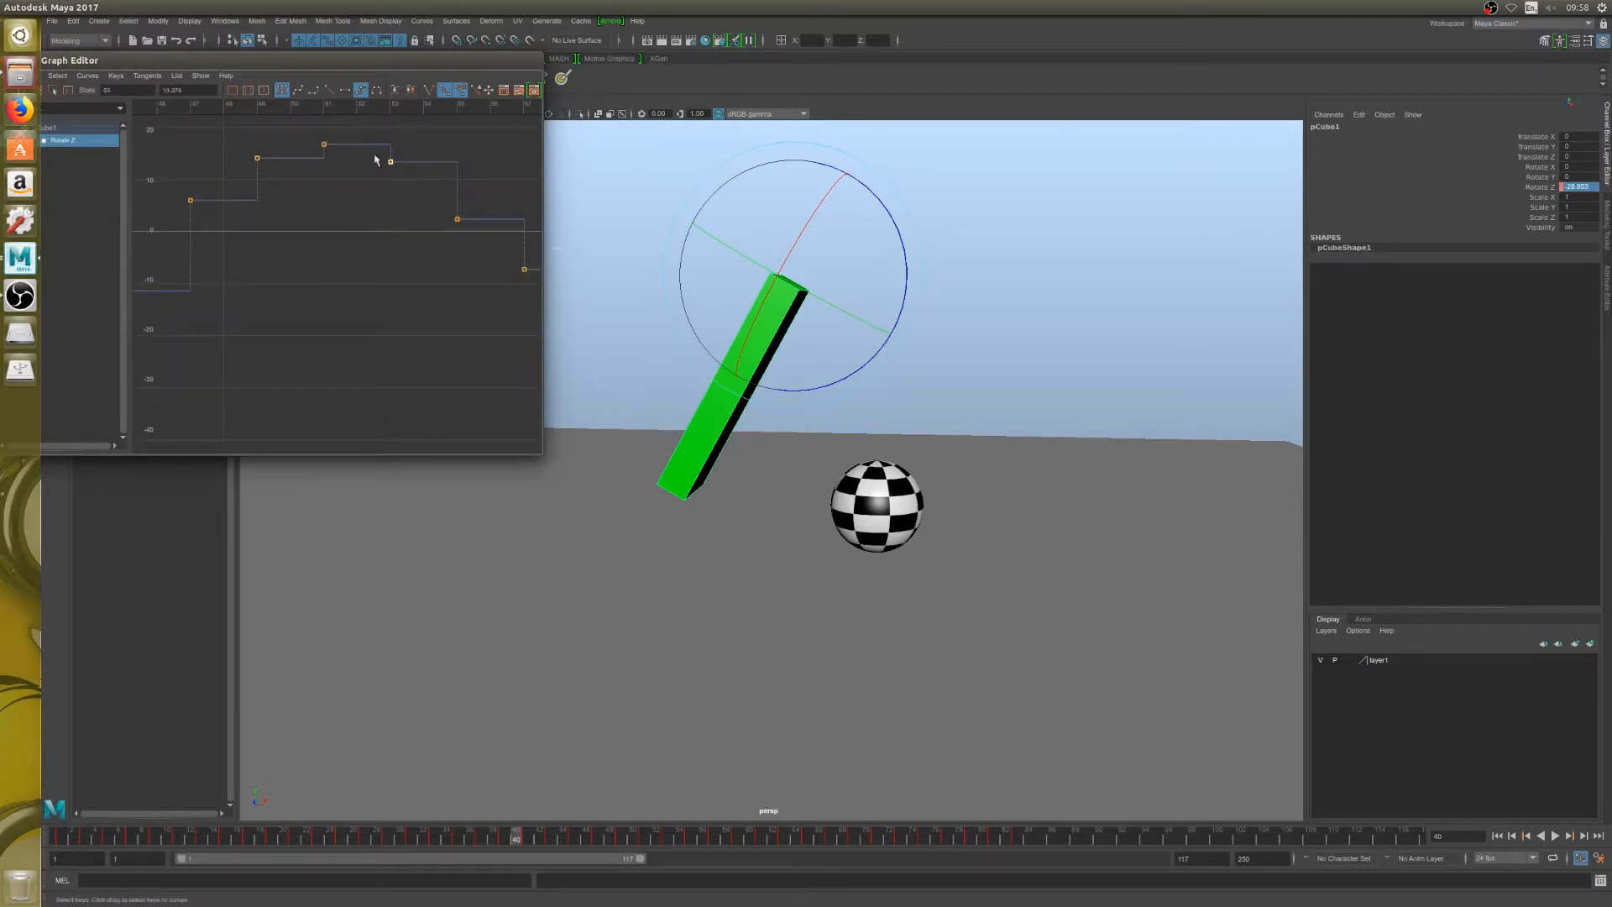
click(325, 110)
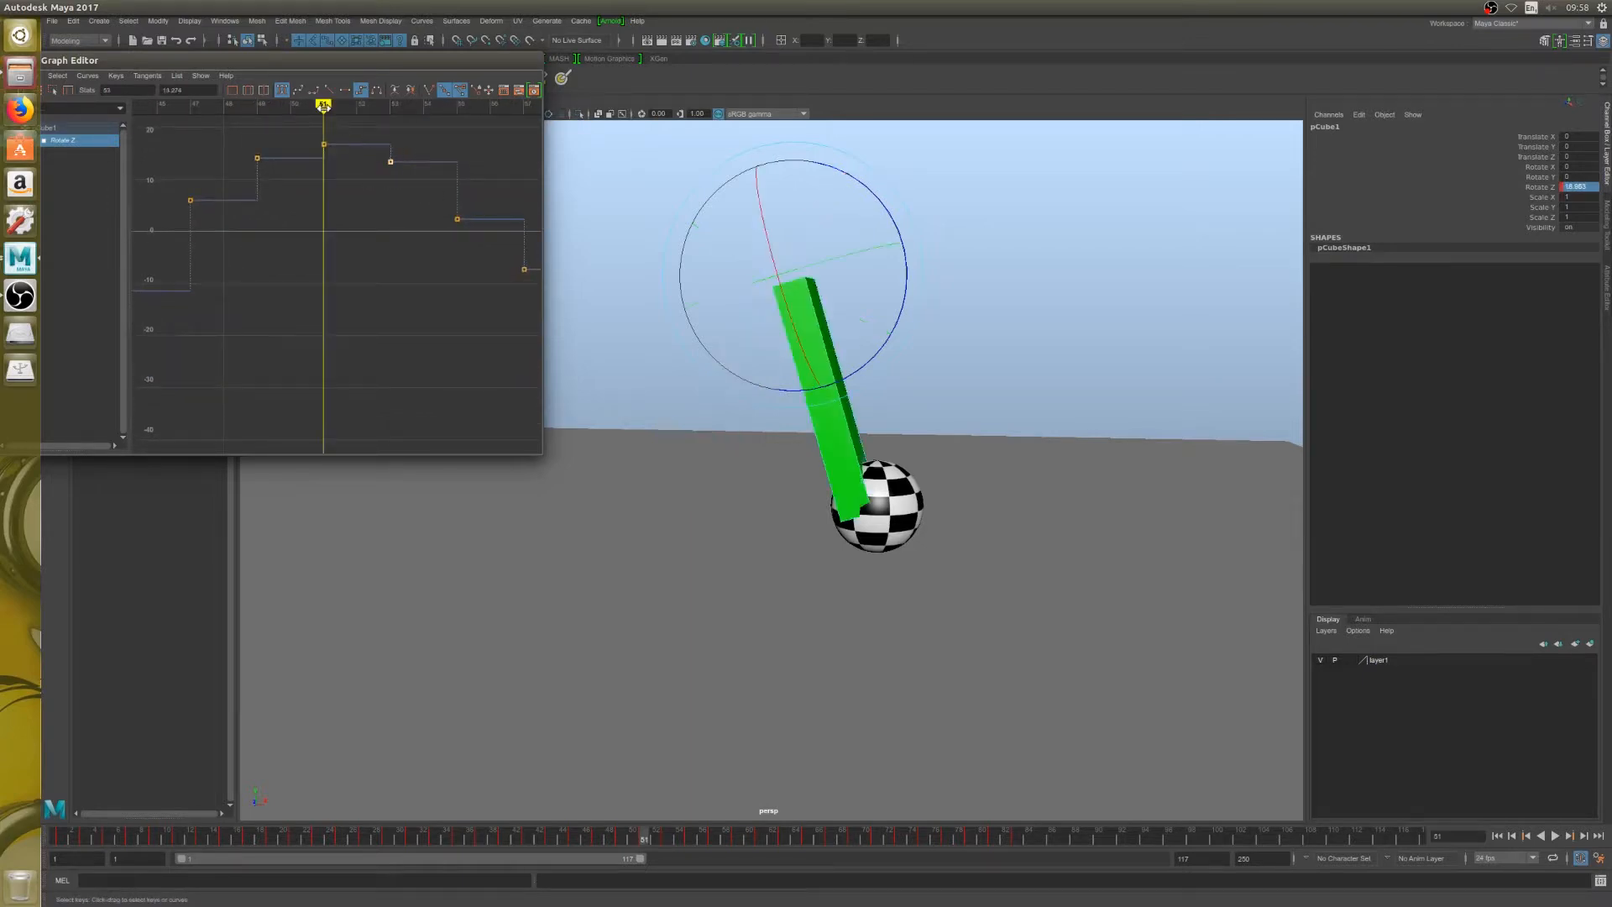
drag(332, 112, 389, 119)
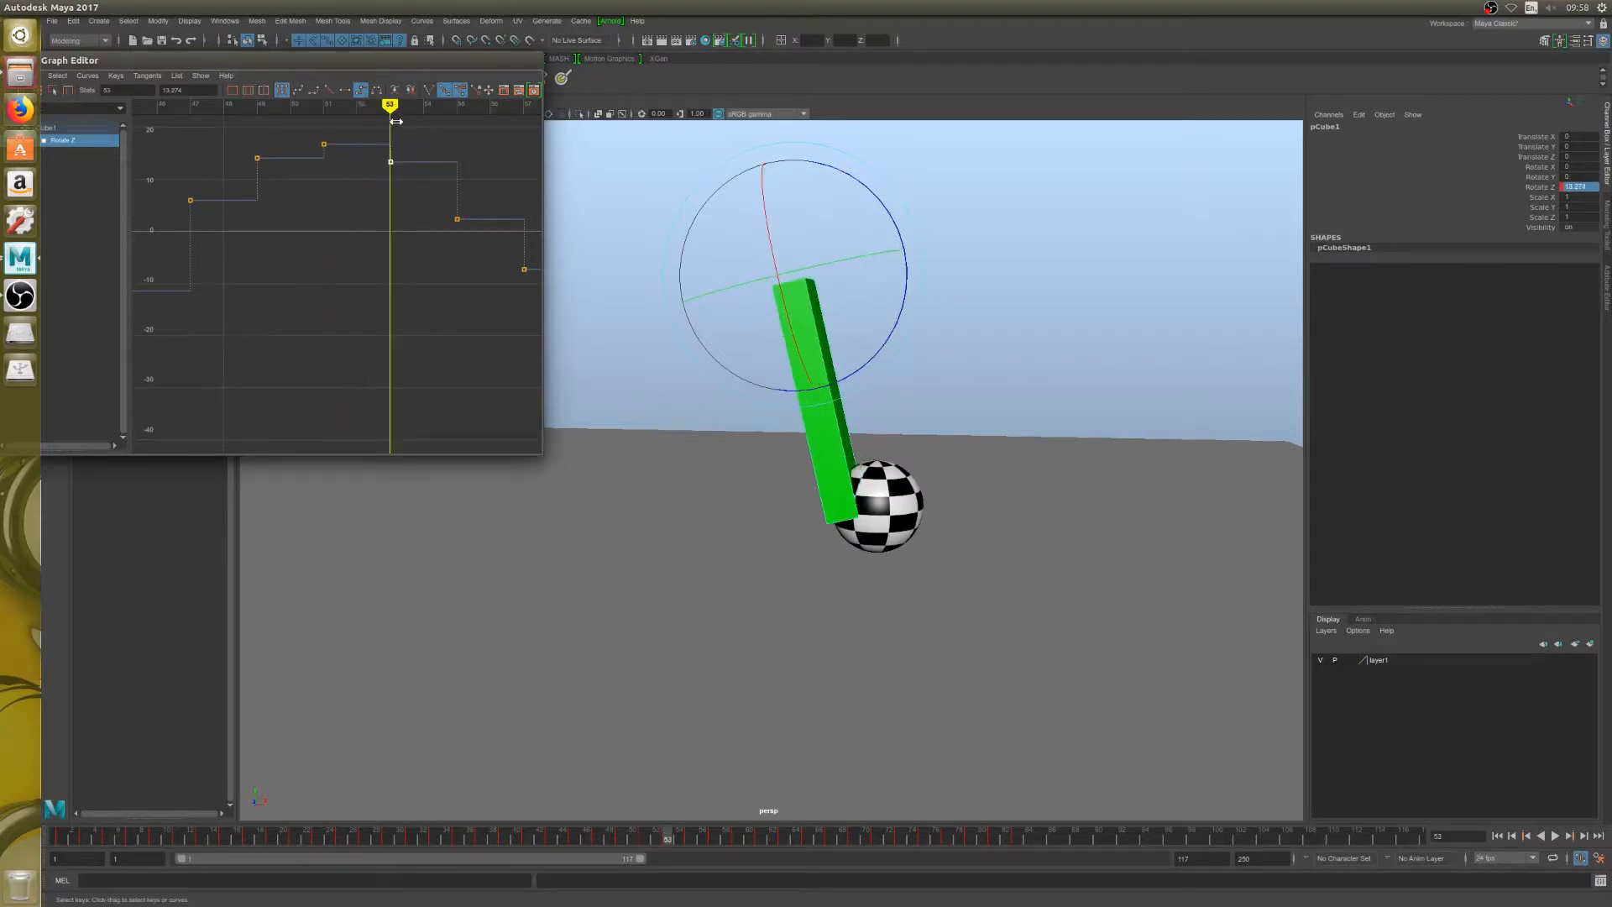
alt+middle_drag(409, 217, 325, 230)
drag(304, 198, 378, 257)
middle_drag(377, 242, 370, 215)
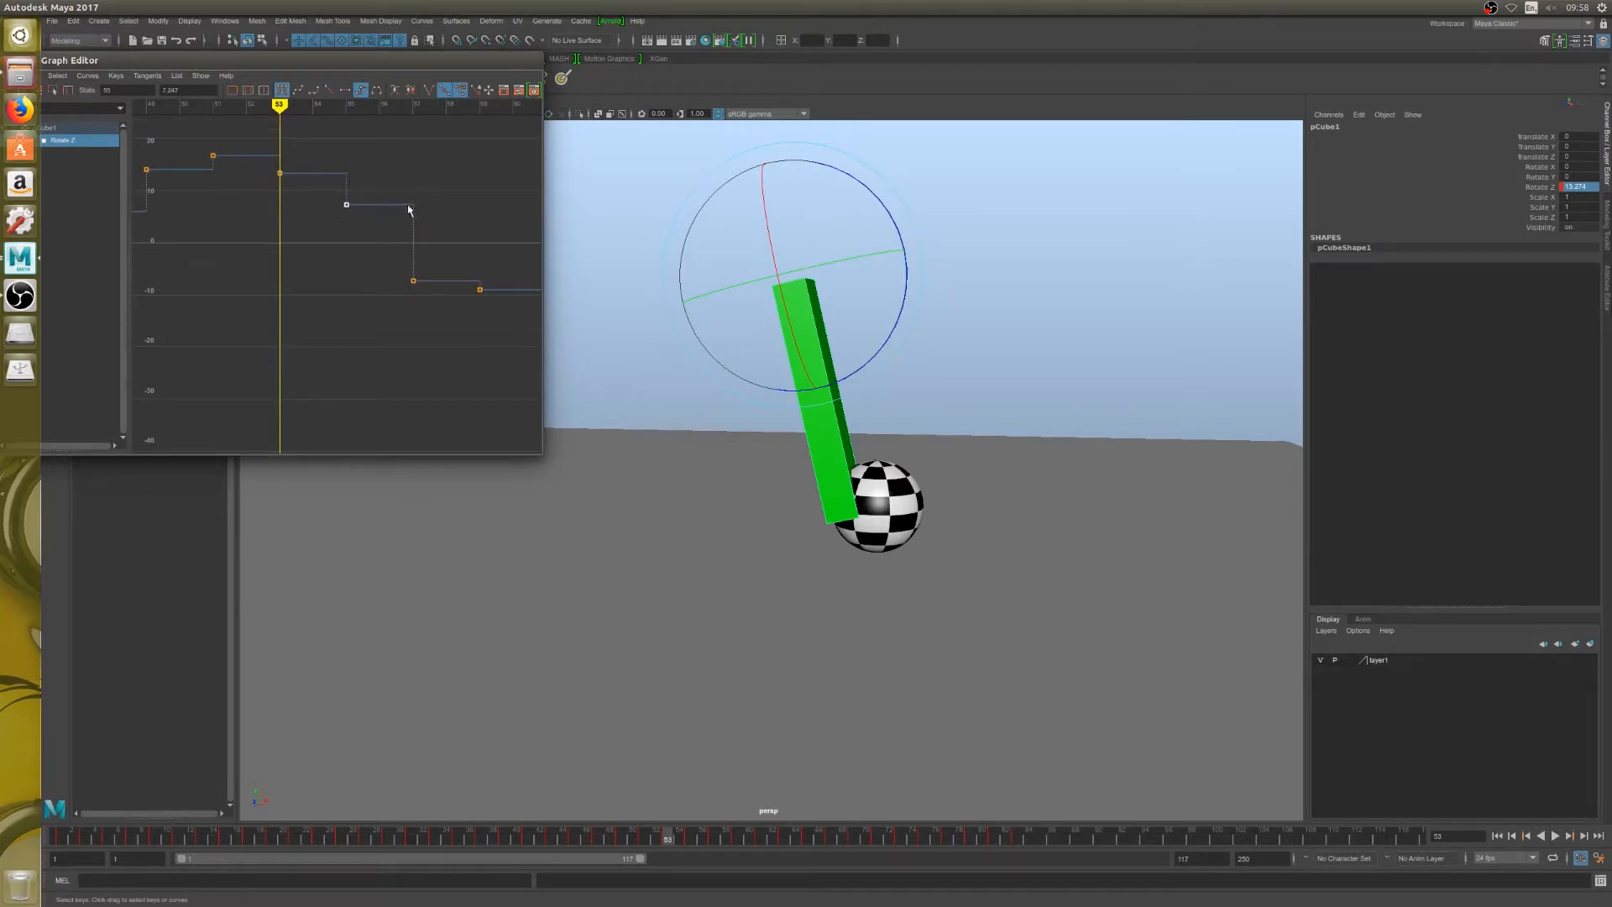
Step: Raise the block's Rotate Z keys to about -5.4° at frame 57 and about -6.8° at frame 61
middle_drag(419, 302, 333, 301)
drag(216, 108, 477, 154)
key(f)
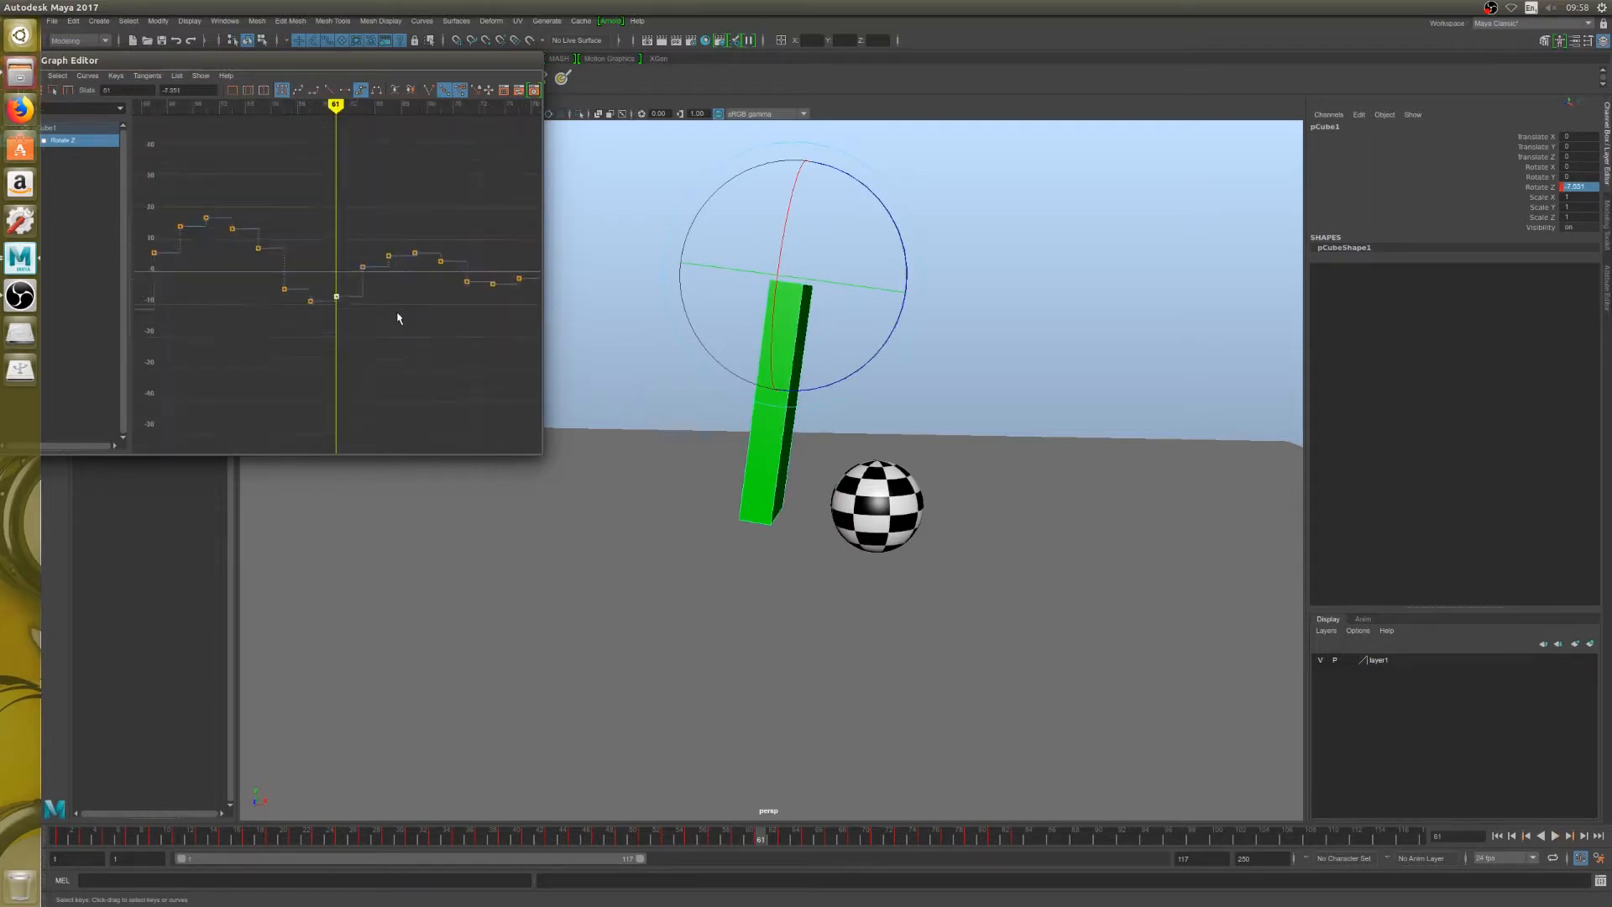
scroll(397, 326, up, 5)
mouse_move(392, 329)
alt+middle_down()
mouse_move(316, 330)
mouse_move(340, 277)
alt+middle_up()
drag(250, 268, 288, 327)
middle_drag(277, 311, 276, 305)
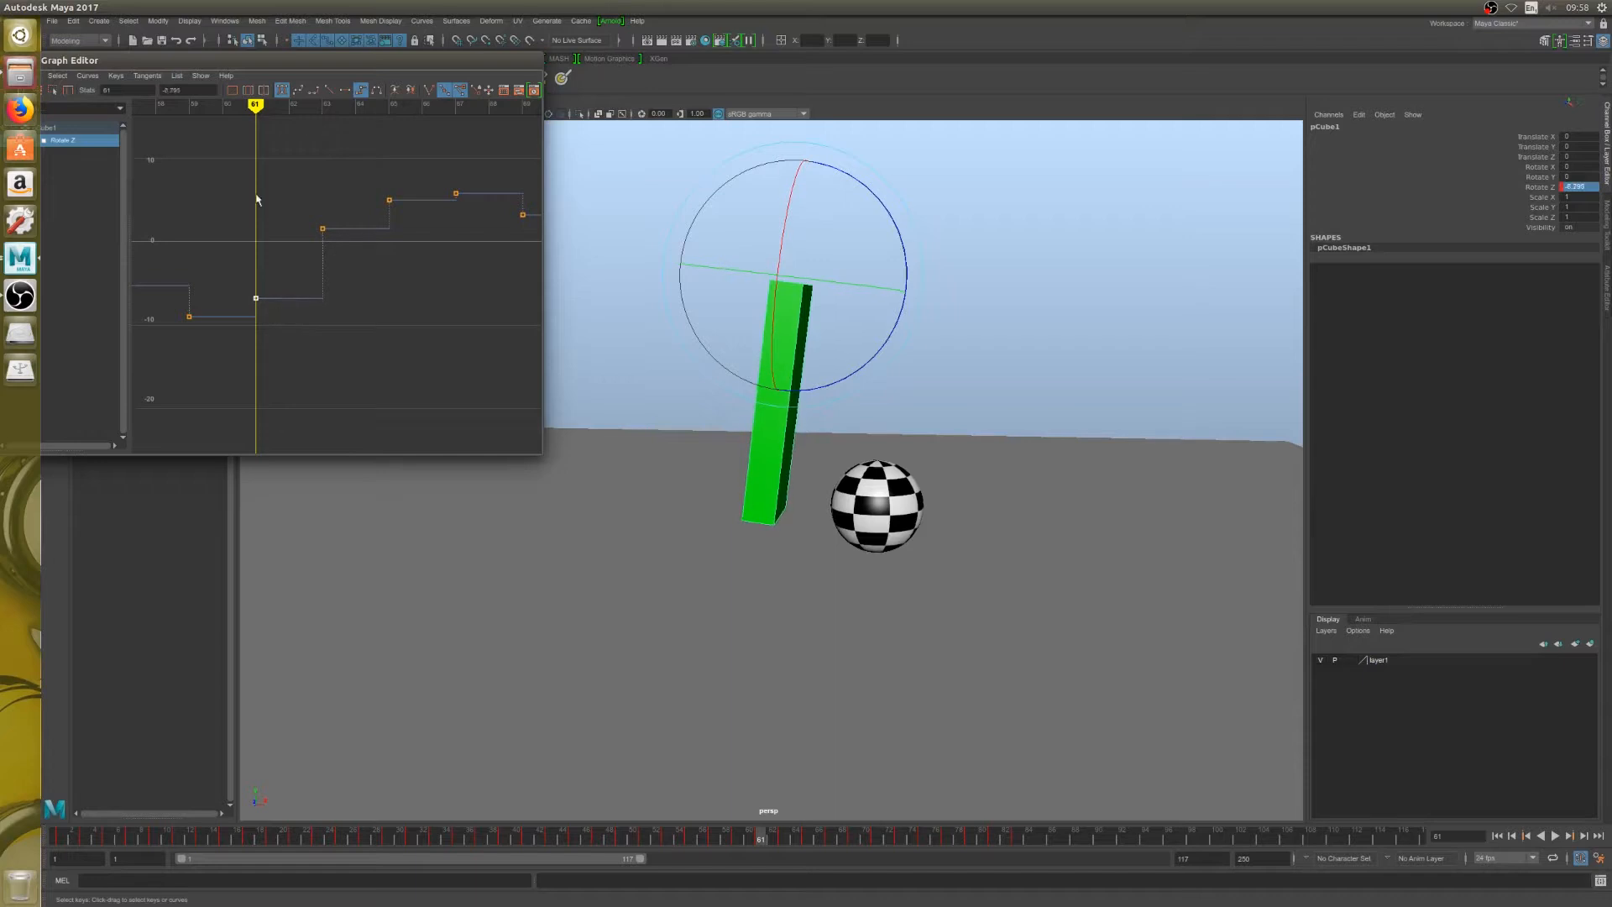
Step: Check the block's poses through frame 69 and raise its Rotate Z key at frame 71 to about -2.2°
drag(256, 142, 456, 141)
alt+middle_drag(456, 142, 310, 117)
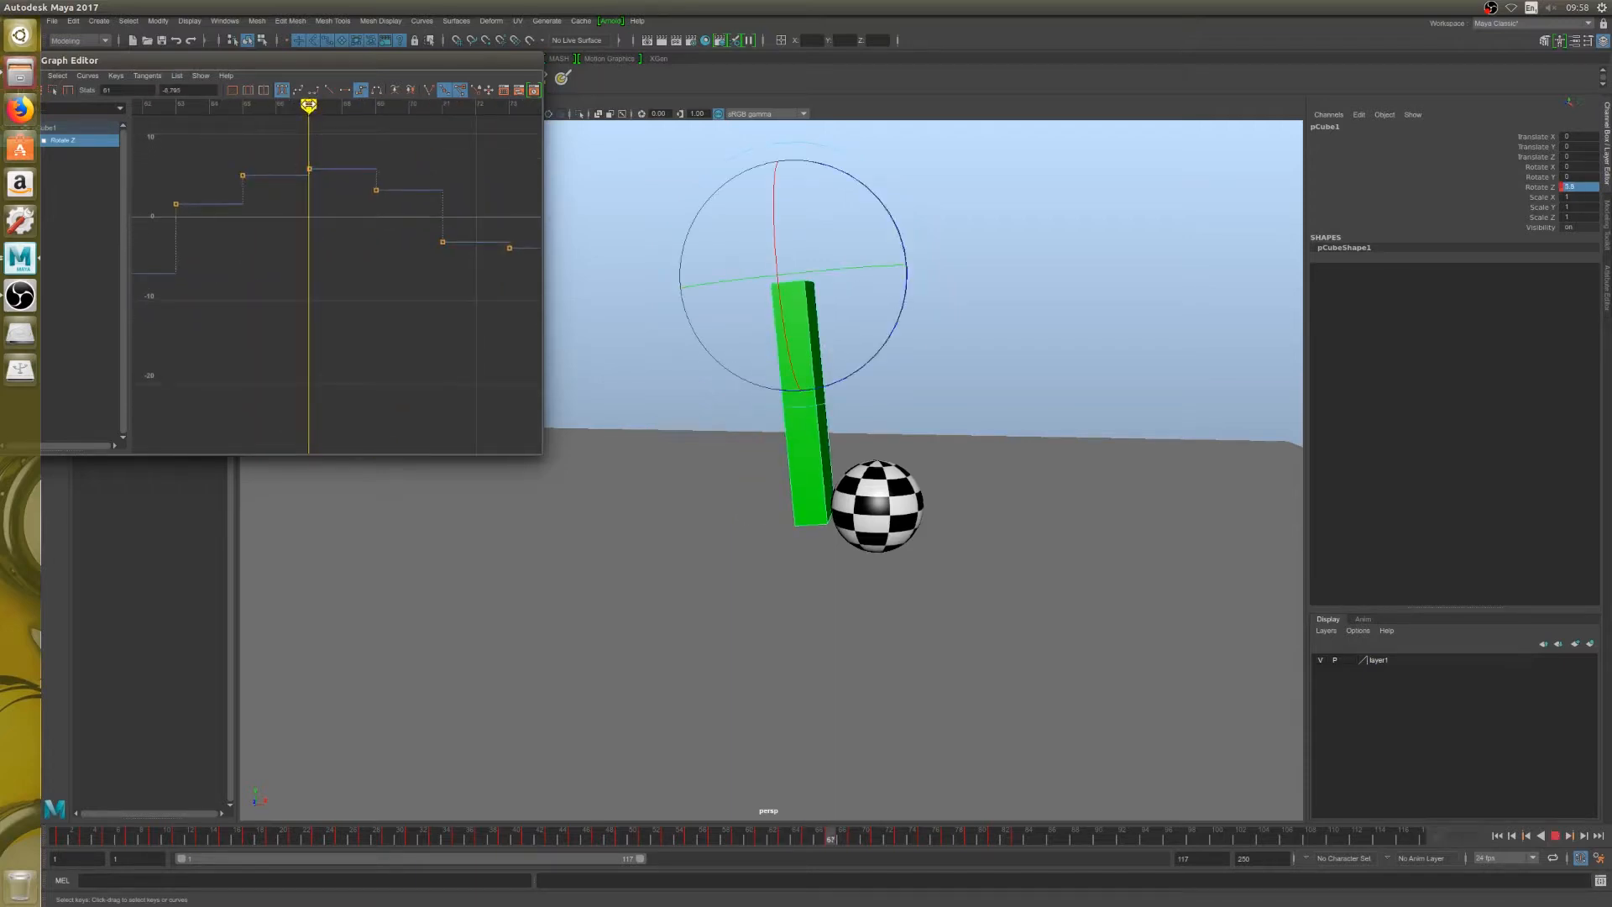
drag(310, 117, 368, 117)
alt+middle_drag(395, 169, 360, 213)
drag(317, 223, 414, 263)
middle_drag(412, 262, 351, 248)
scroll(414, 256, down, 3)
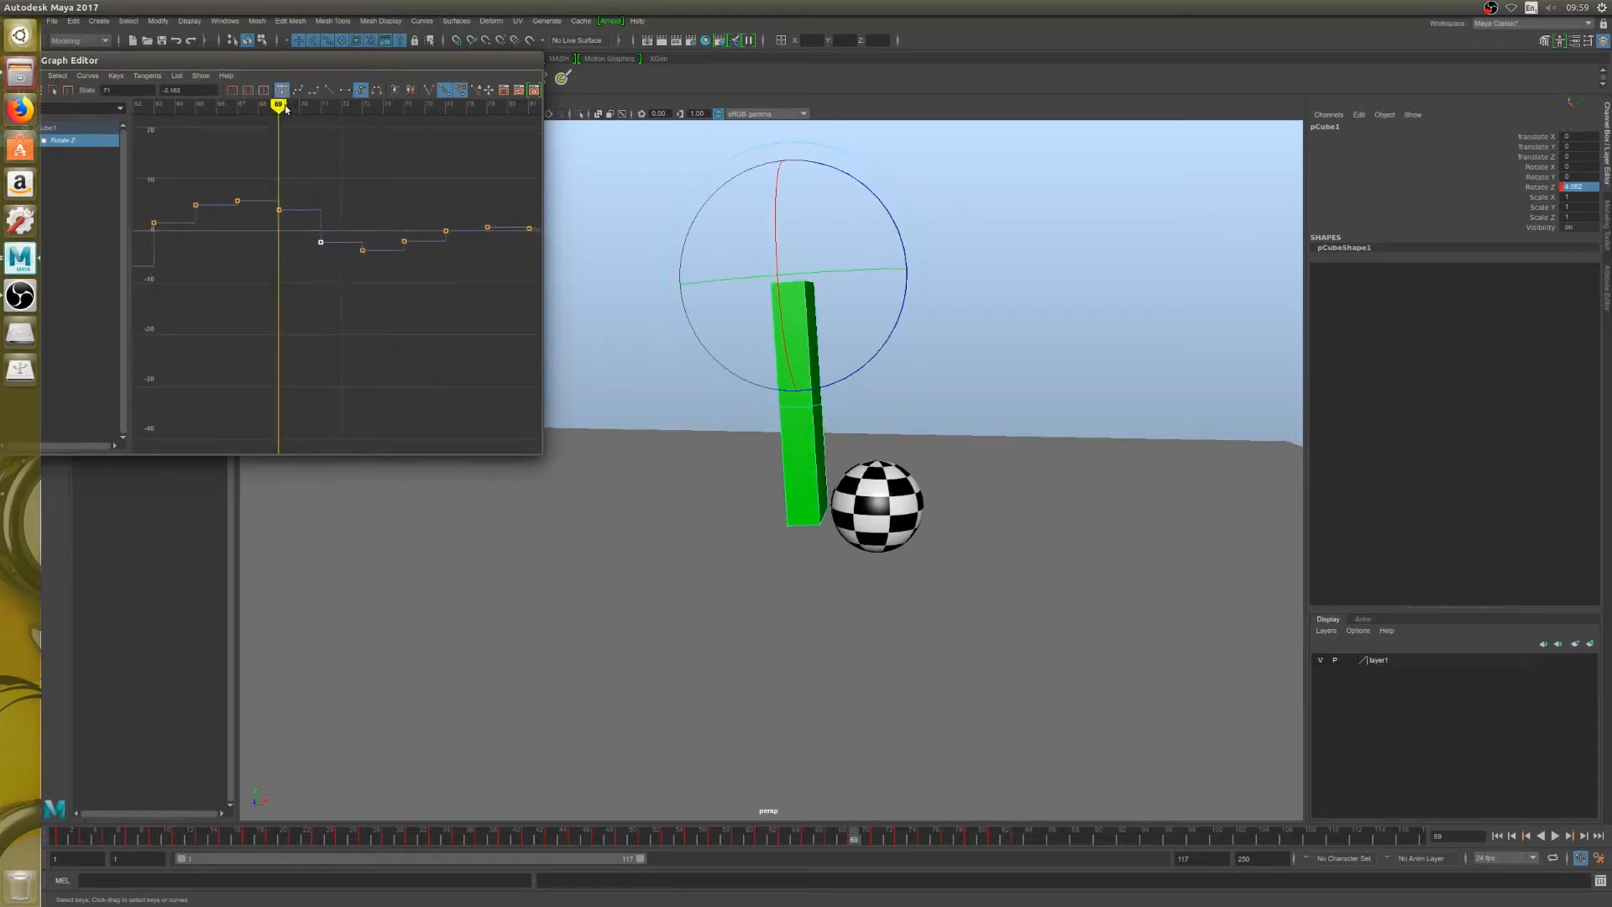
Step: Lower the block's Rotate Z key at frame 75 closer to the value of the frame 73 key
drag(278, 105, 341, 105)
drag(352, 203, 384, 310)
key(f)
scroll(392, 303, down, 5)
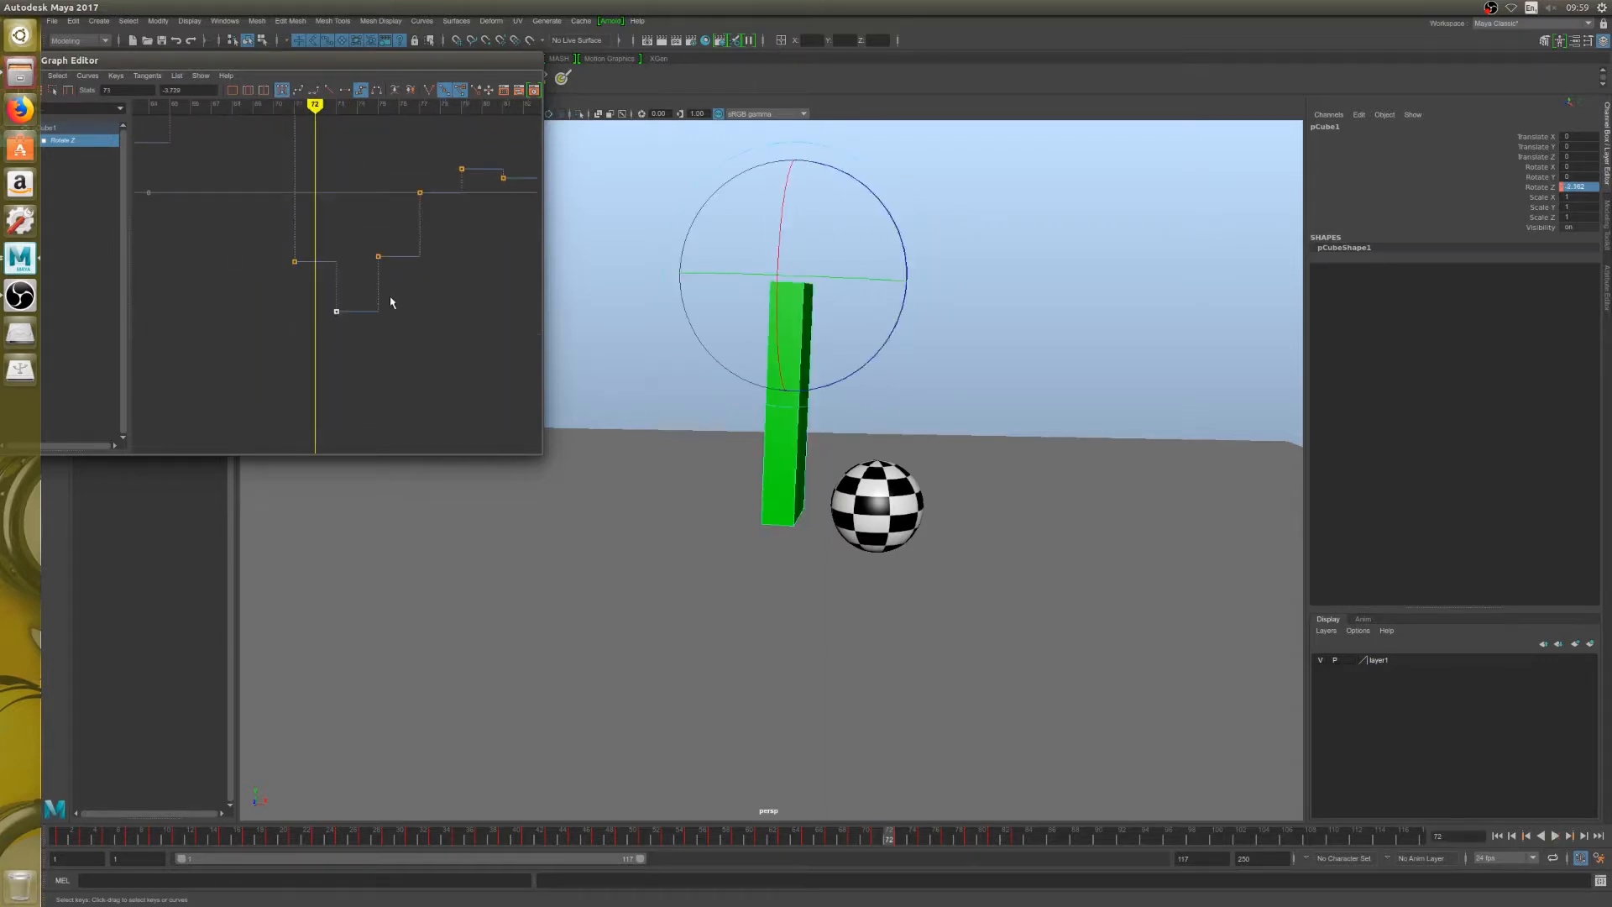
scroll(363, 311, up, 1)
alt+middle_drag(358, 319, 348, 353)
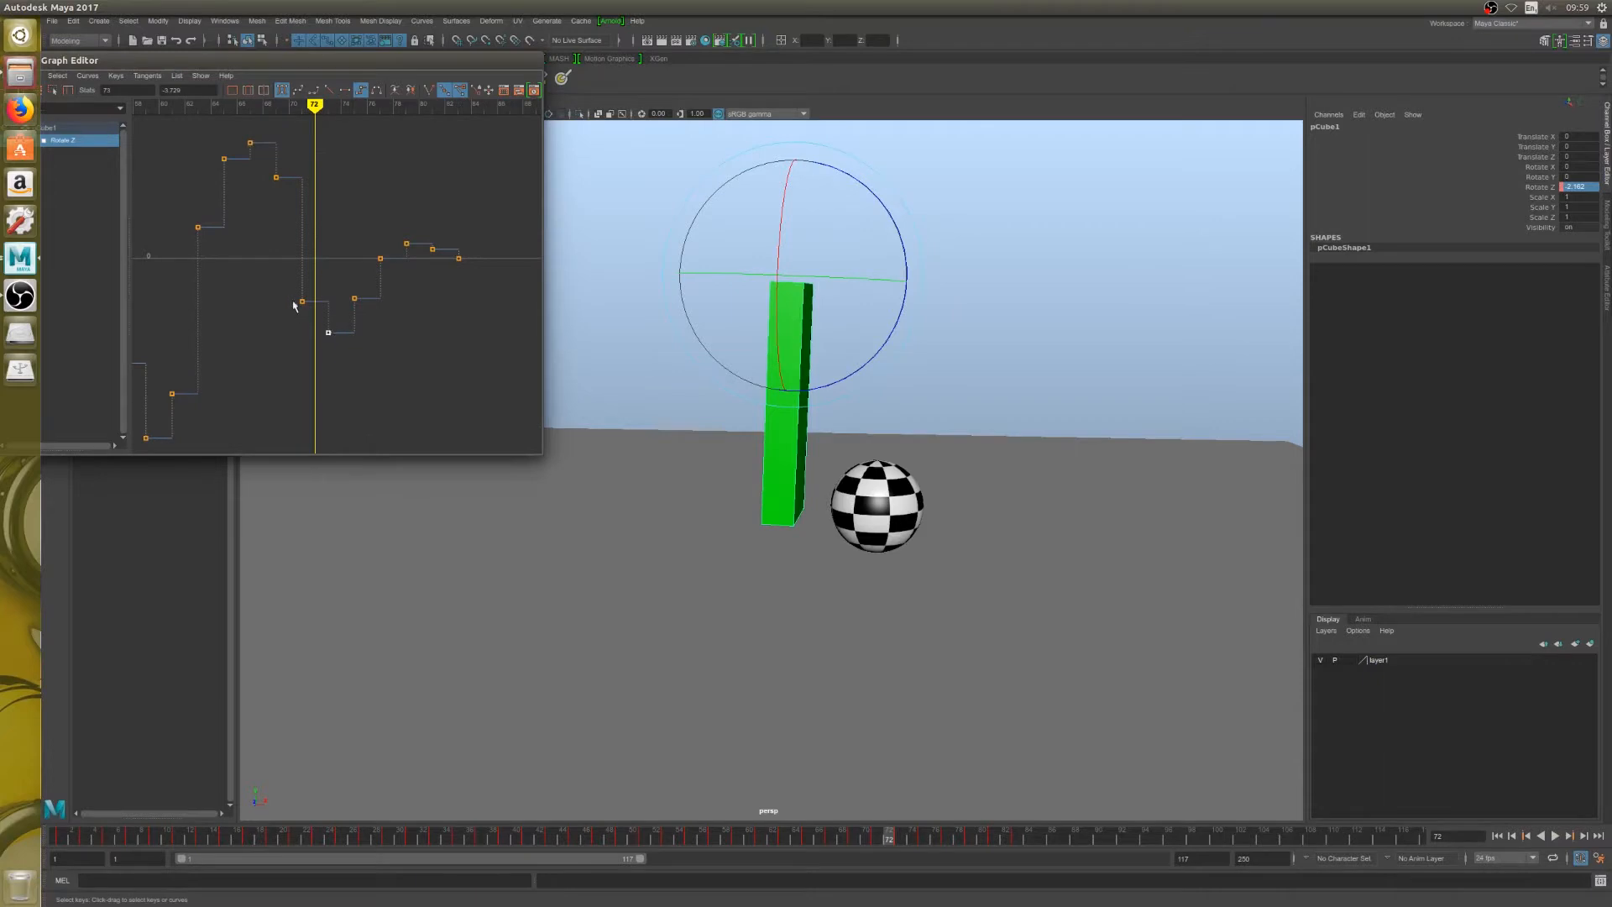
drag(316, 107, 386, 145)
drag(347, 281, 365, 318)
shift+middle_drag(362, 323, 363, 339)
Step: Key only the block's Rotate Z channel at 0 on frame 85
drag(397, 132, 436, 131)
drag(420, 205, 447, 274)
key(f)
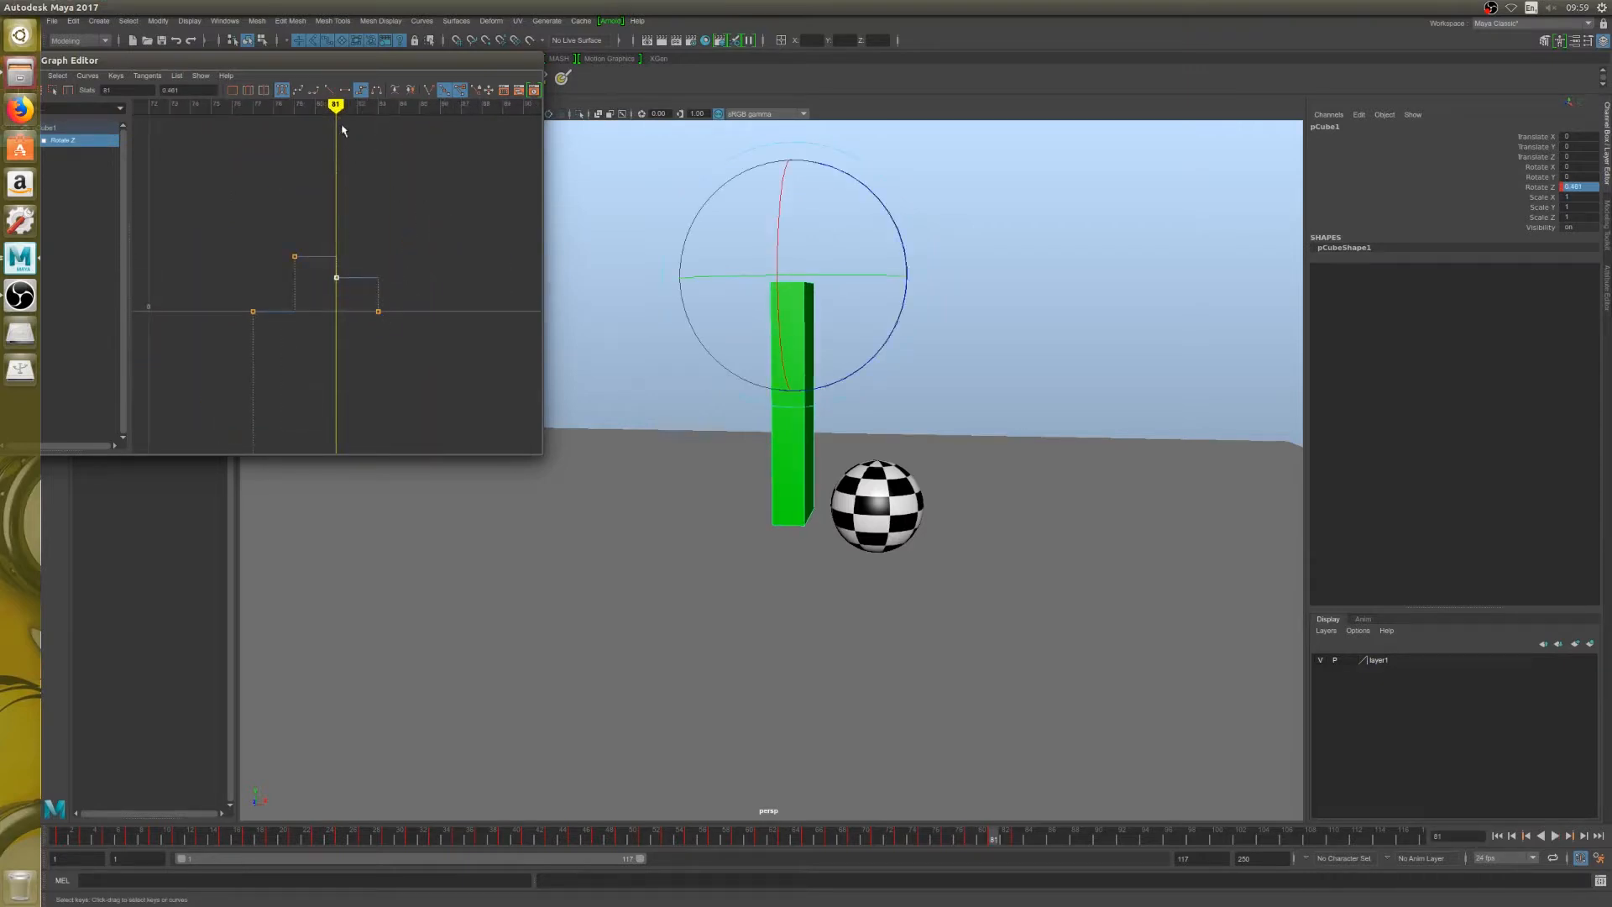
drag(343, 131, 418, 130)
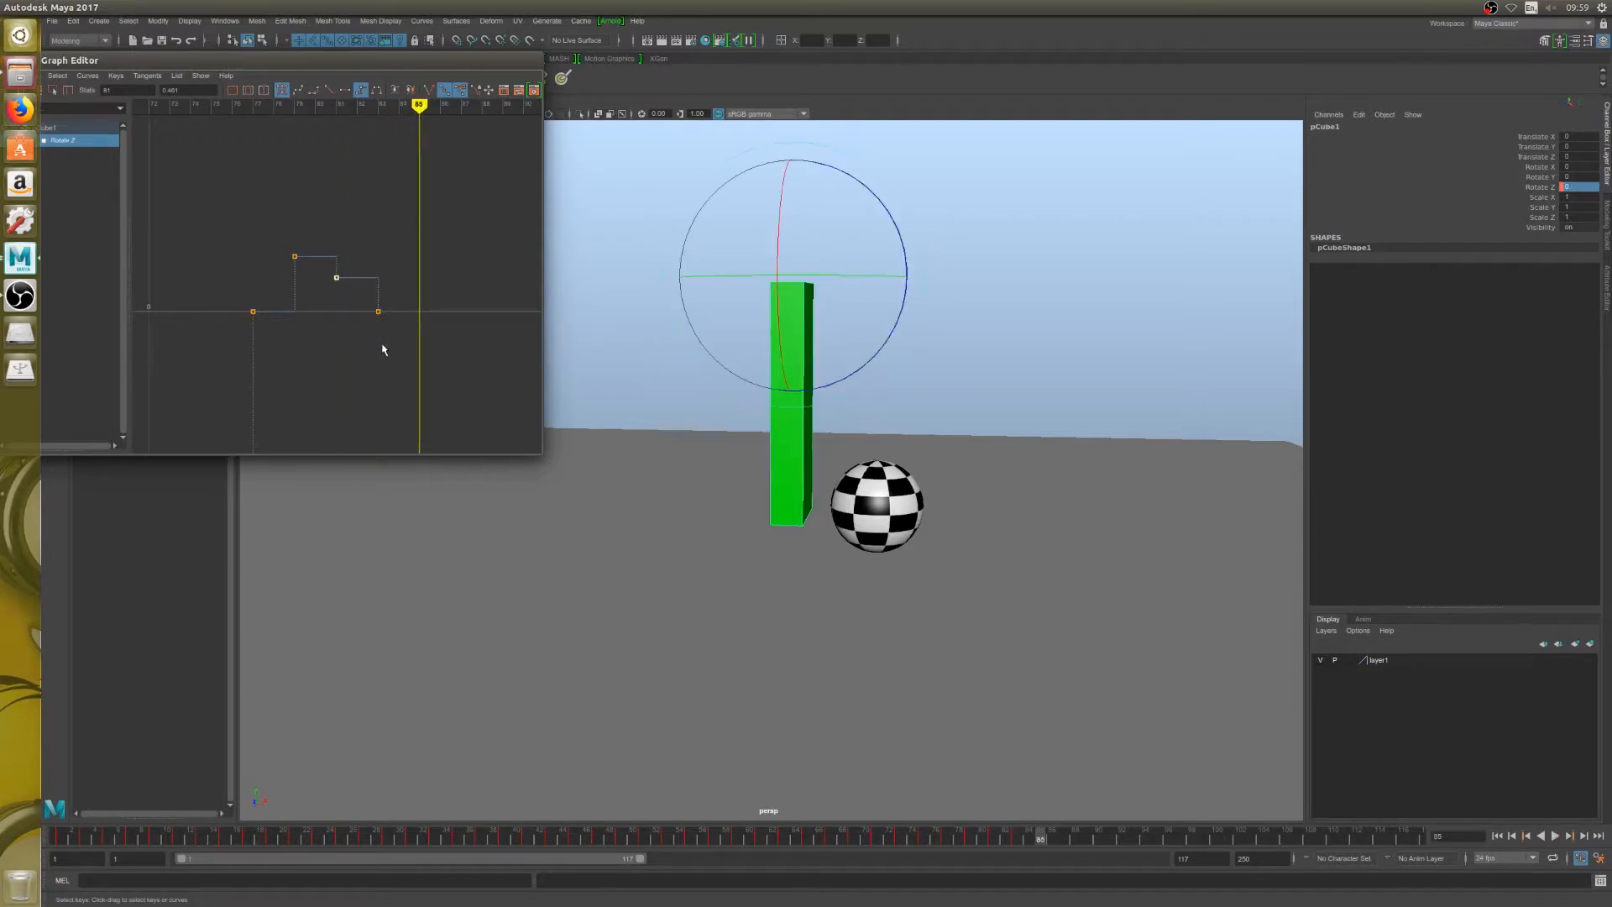
key(shift+e)
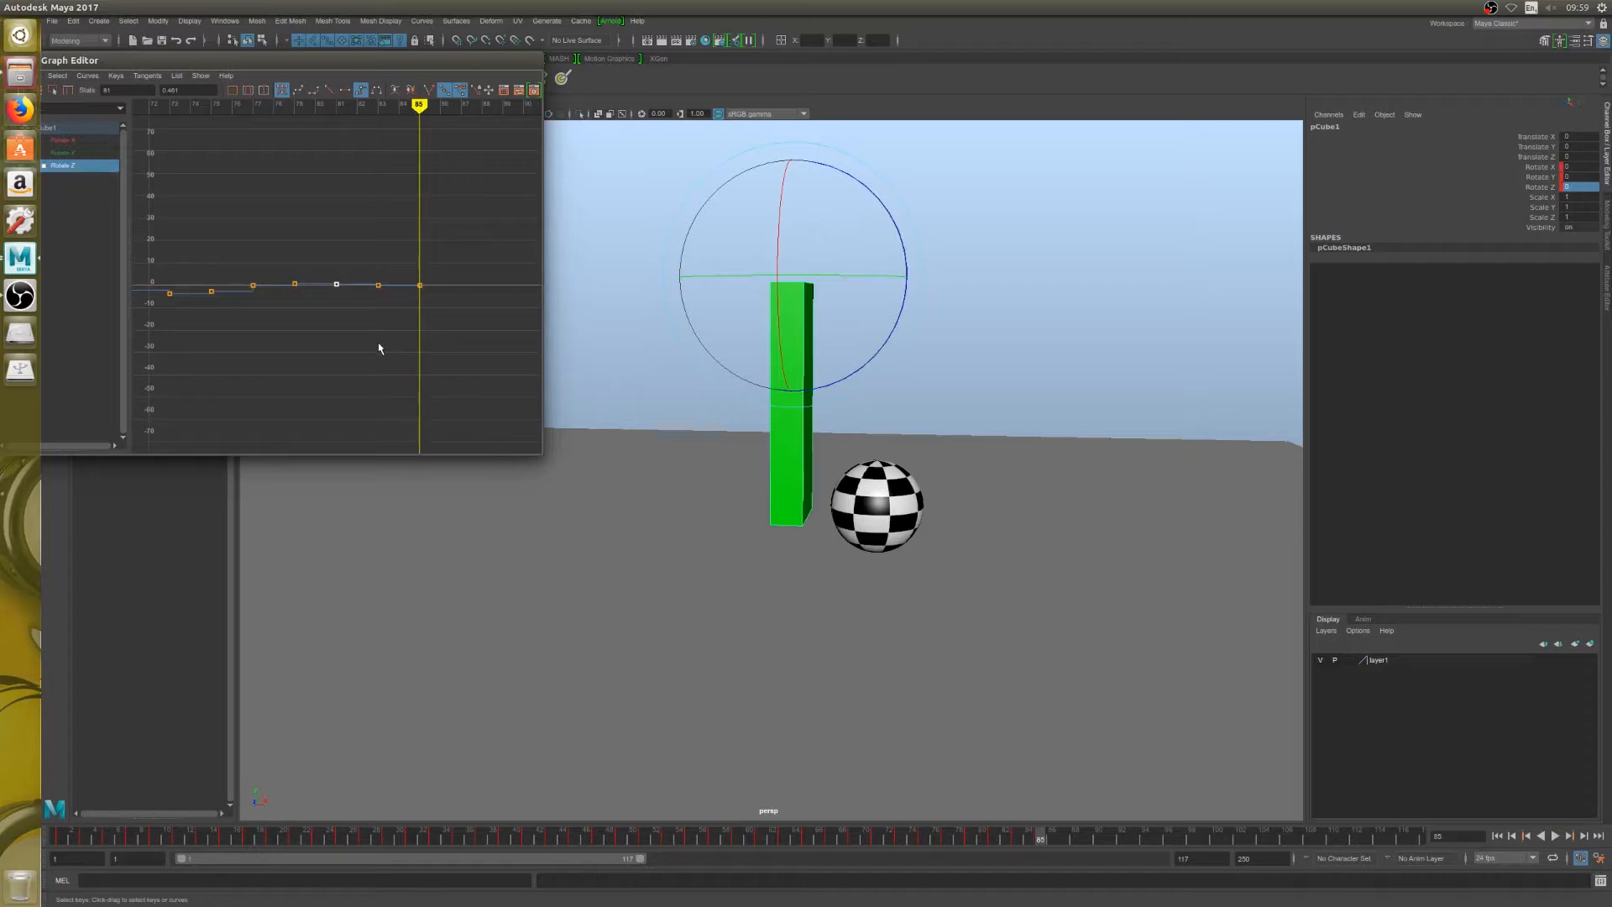
key(ctrl+z)
right_click(1533, 189)
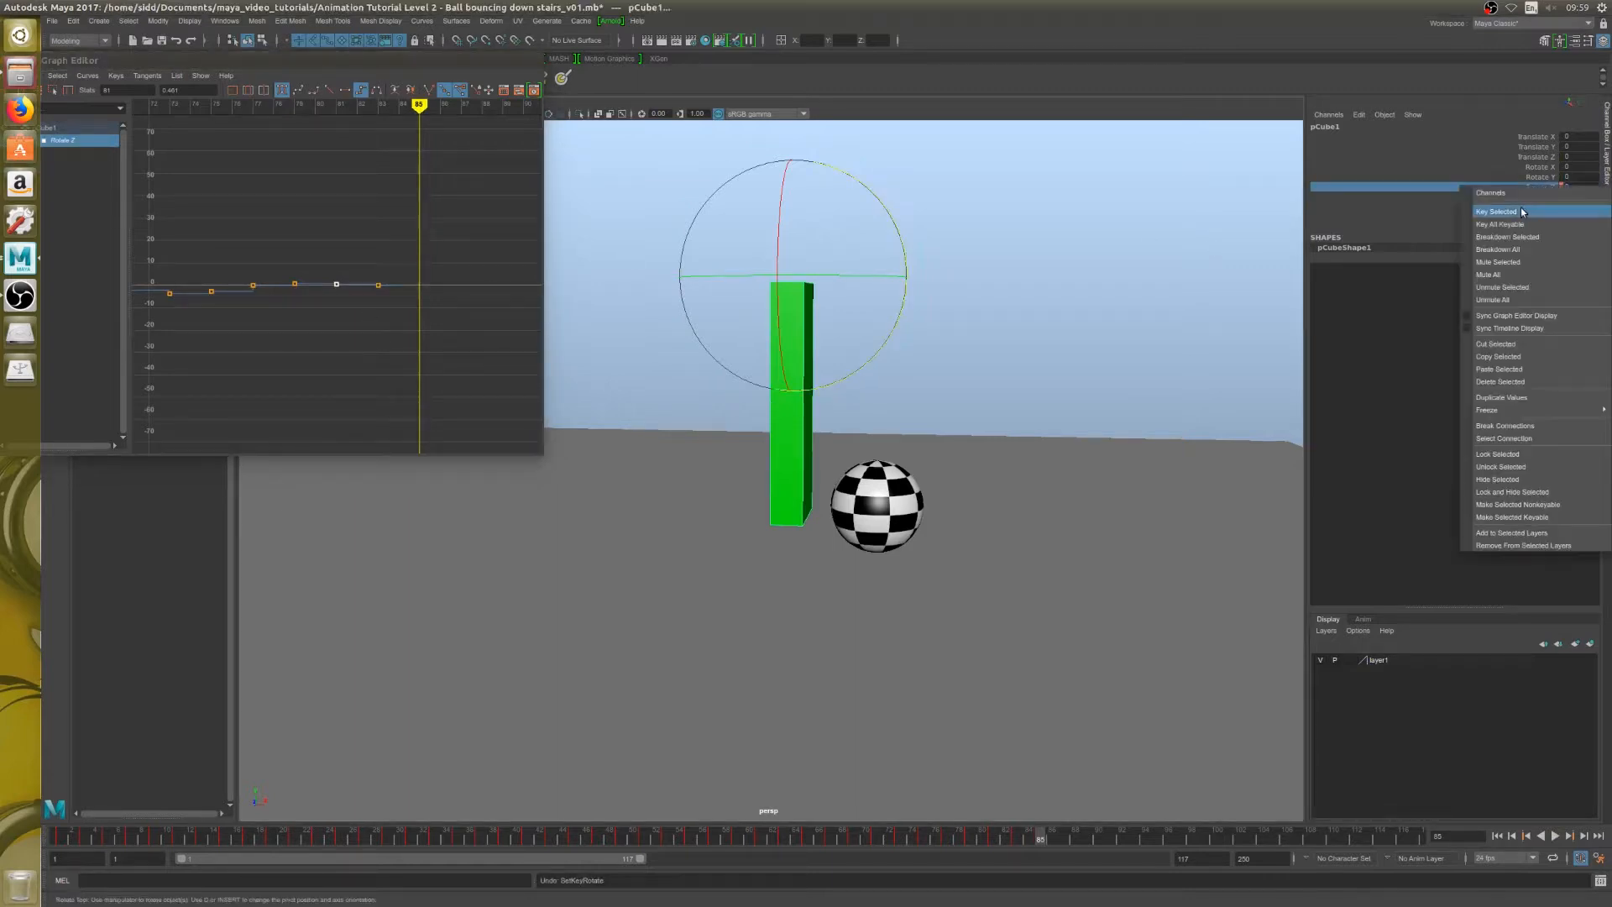
click(1524, 211)
Step: Raise the block's Rotate Z key at frame 81 slightly and the key at frame 83 to about 0.13°
drag(367, 239, 403, 359)
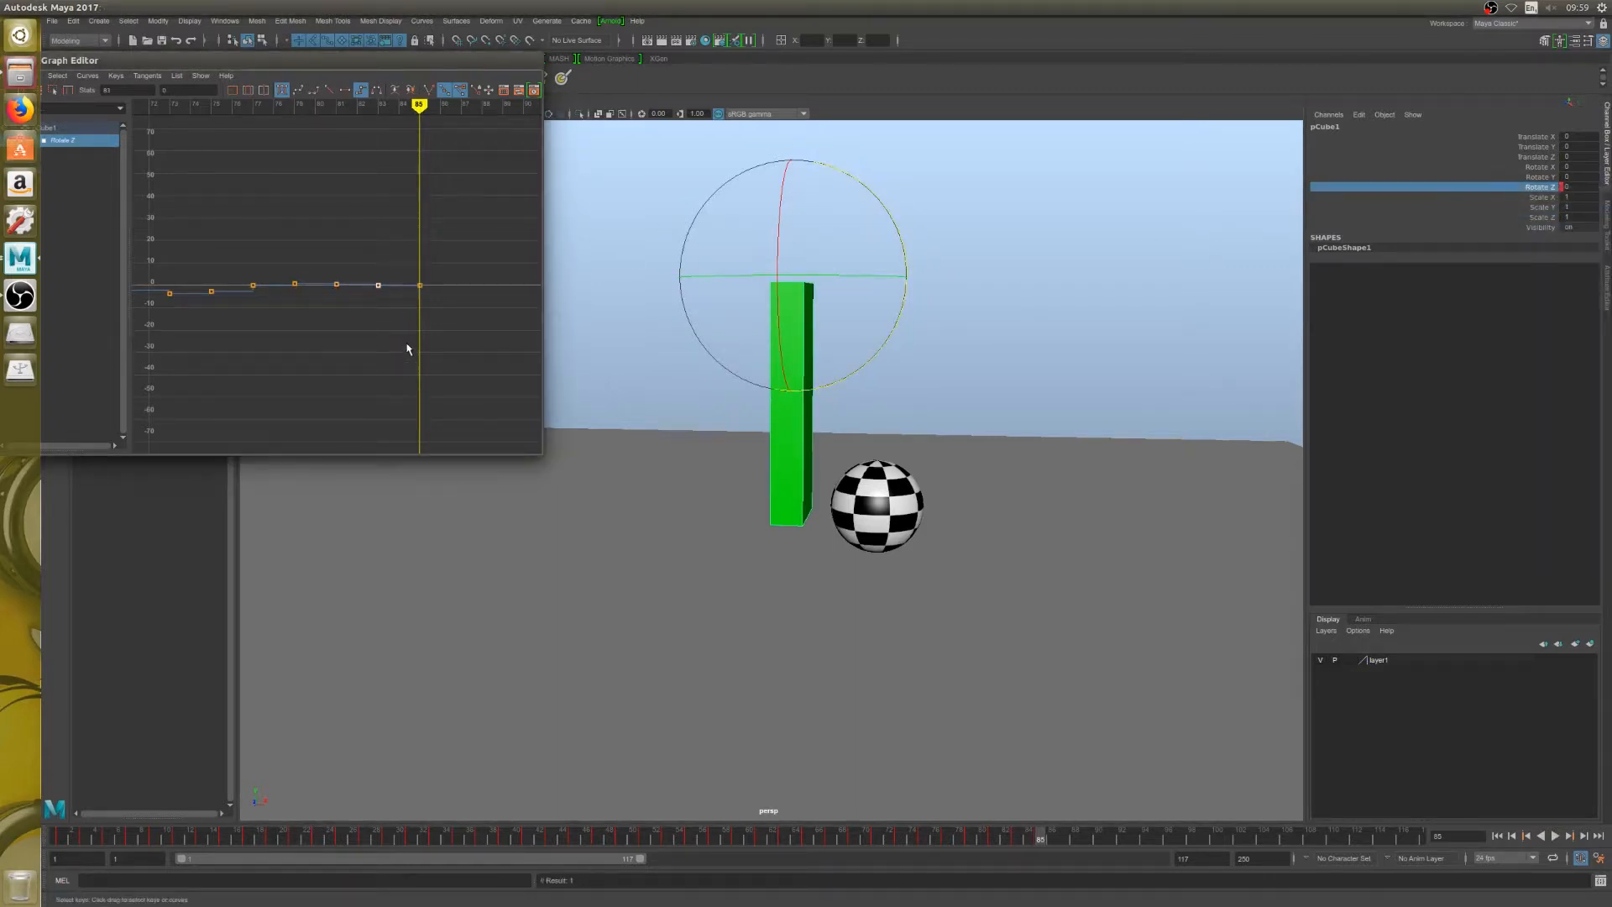
key(f)
scroll(378, 306, down, 4)
scroll(323, 326, up, 2)
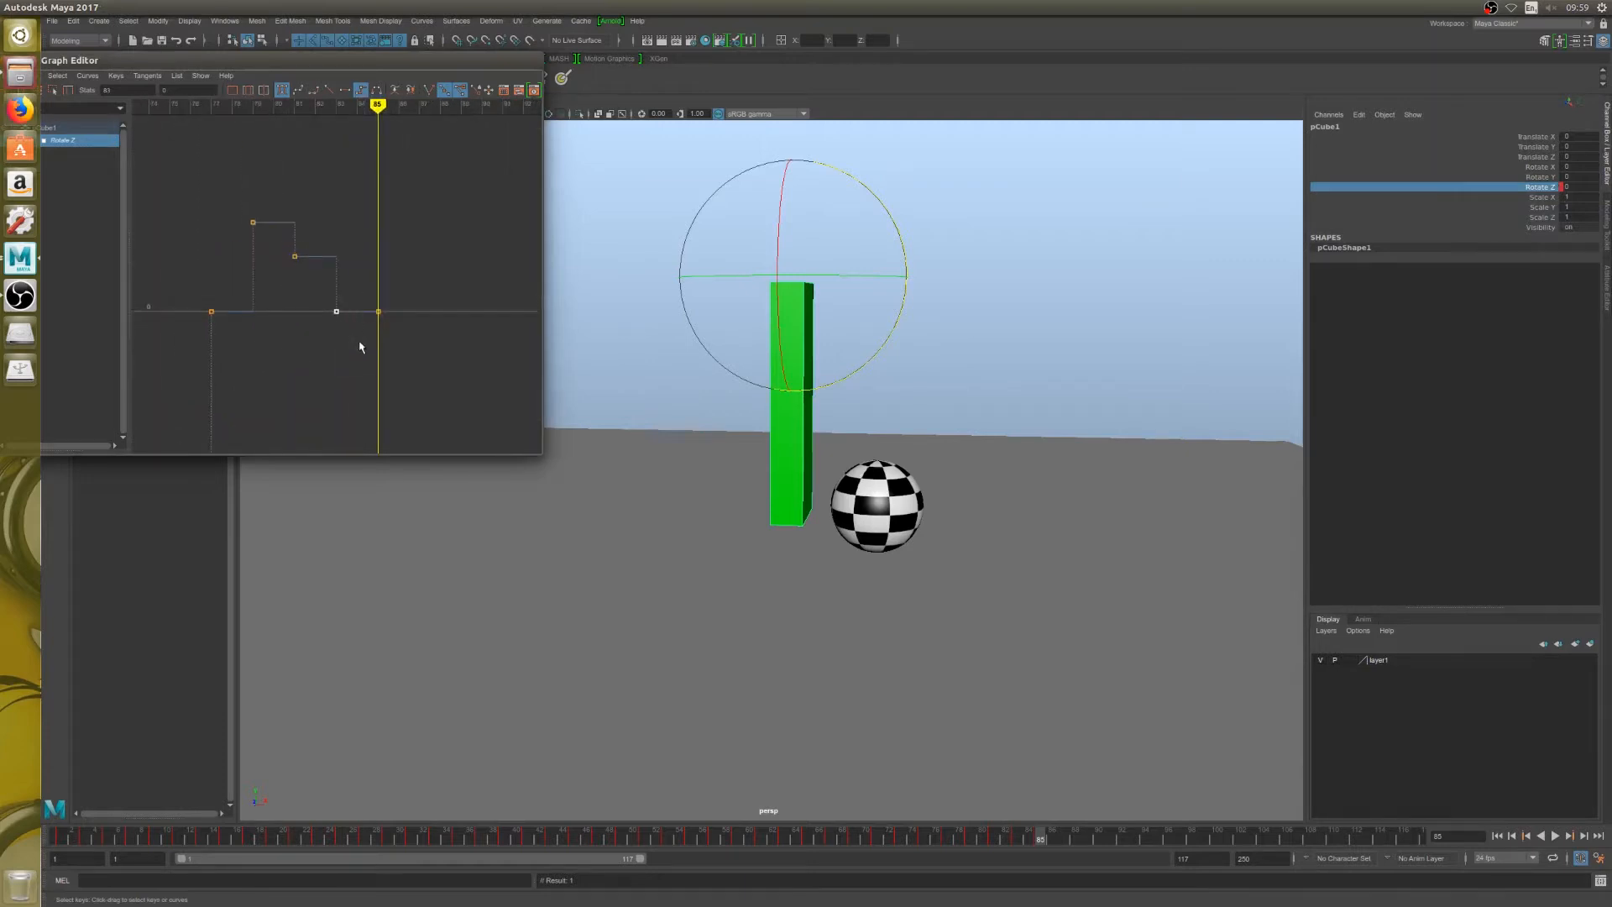
shift+middle_drag(345, 328, 294, 206)
scroll(319, 276, up, 2)
click(337, 315)
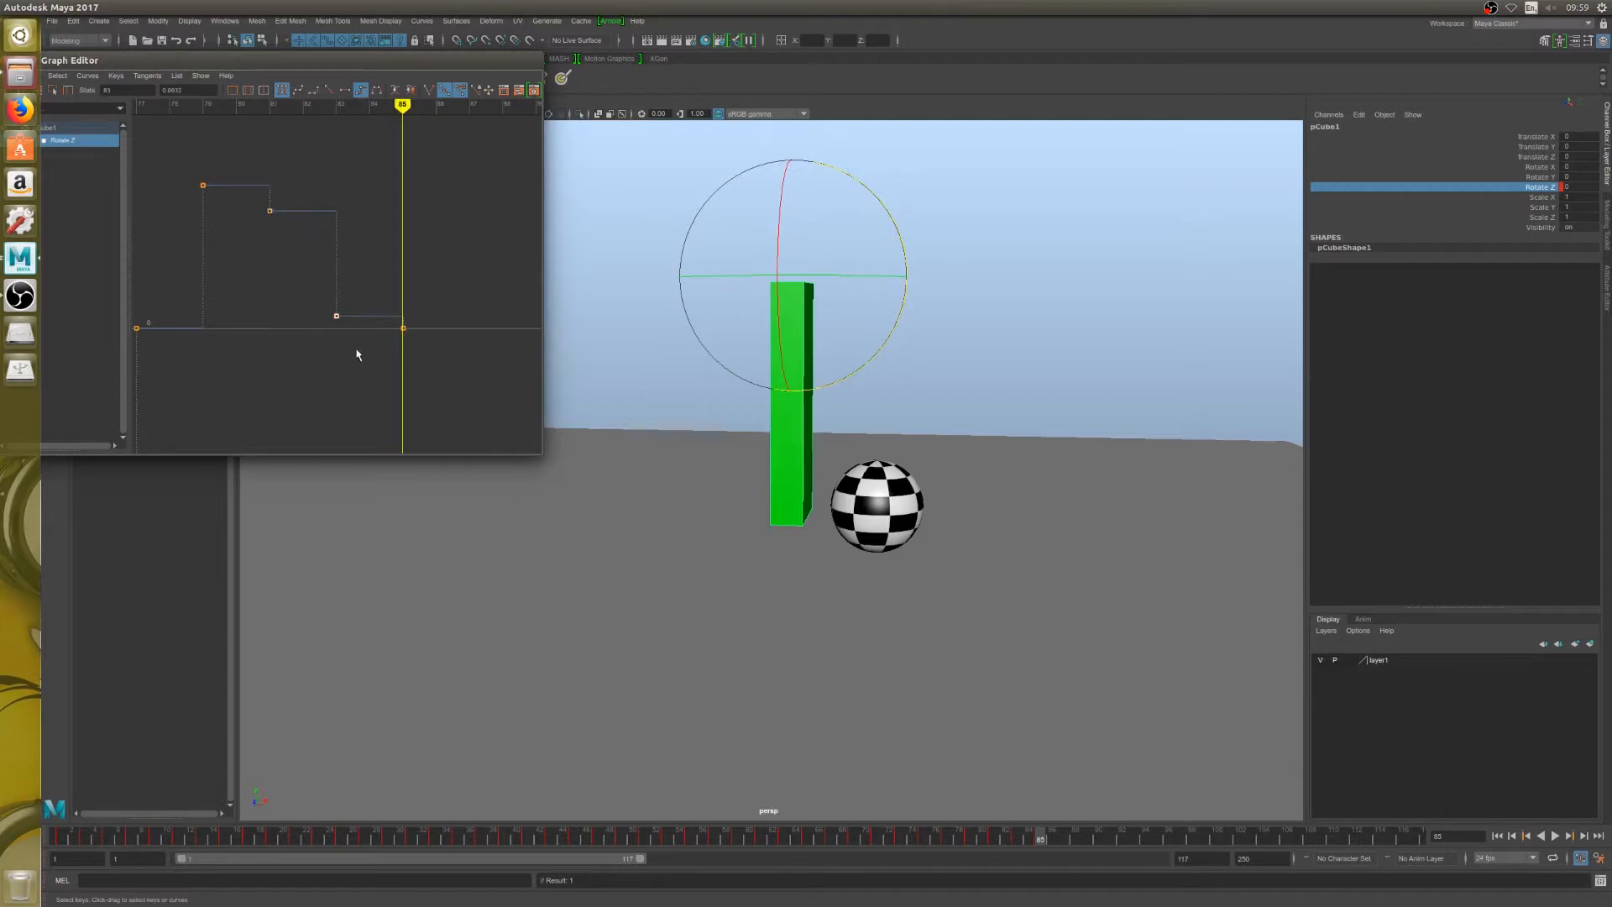
shift+middle_drag(346, 314, 346, 302)
key(a)
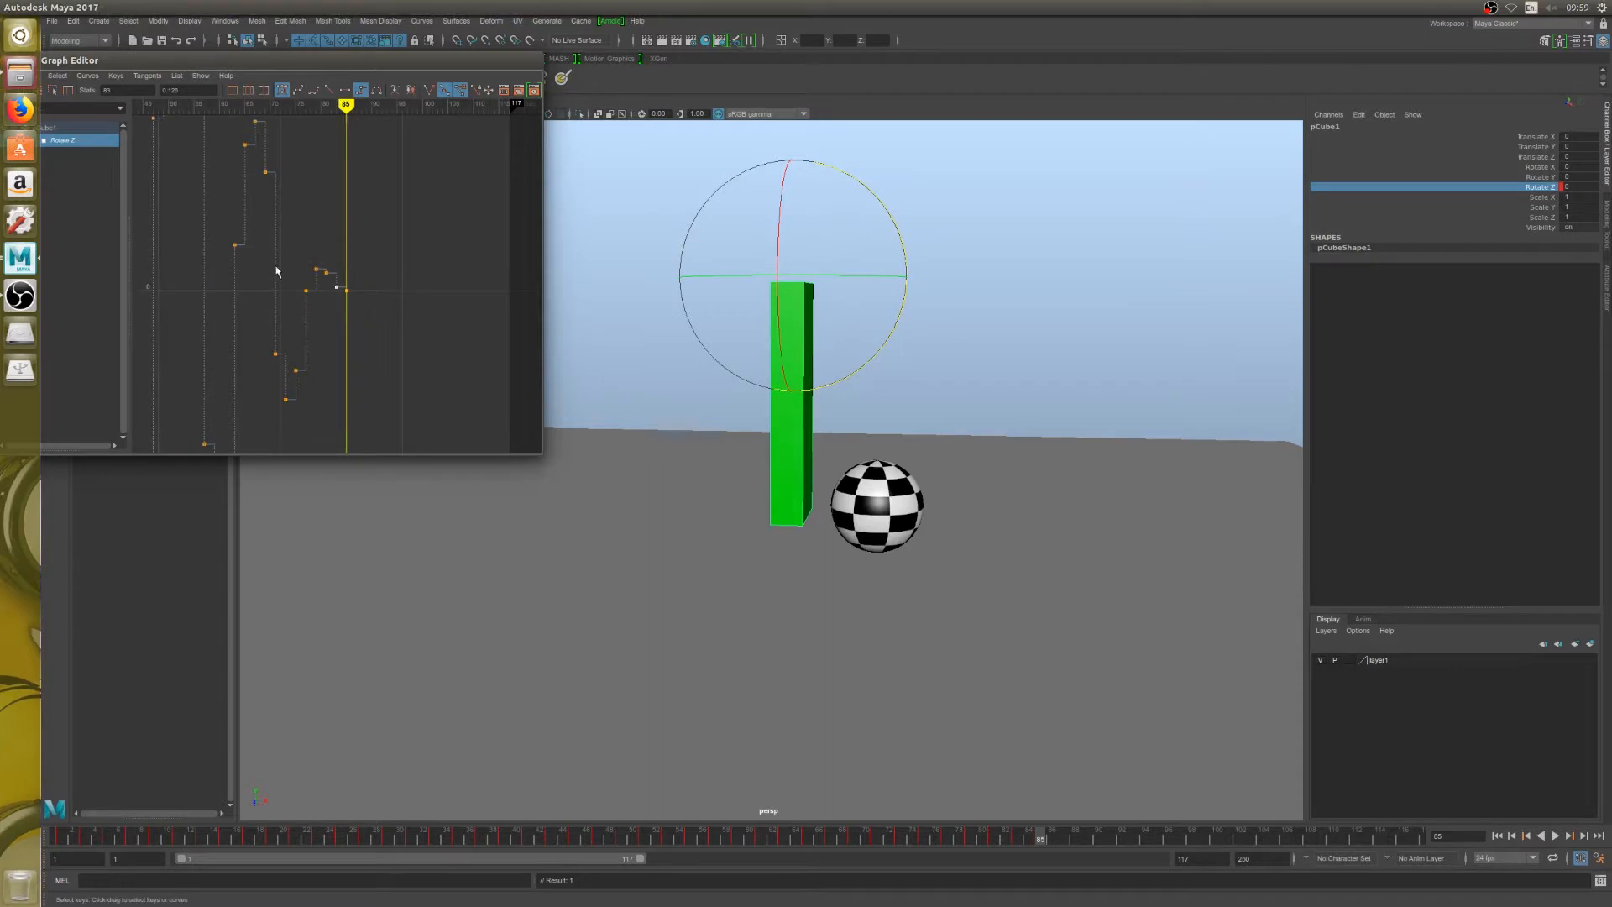
Step: Play the animation from frame 1 and examine the block's whole Rotate Z curve and its pose at frame 30
drag(282, 281, 319, 326)
key(f)
scroll(319, 321, down, 10)
scroll(318, 311, up, 2)
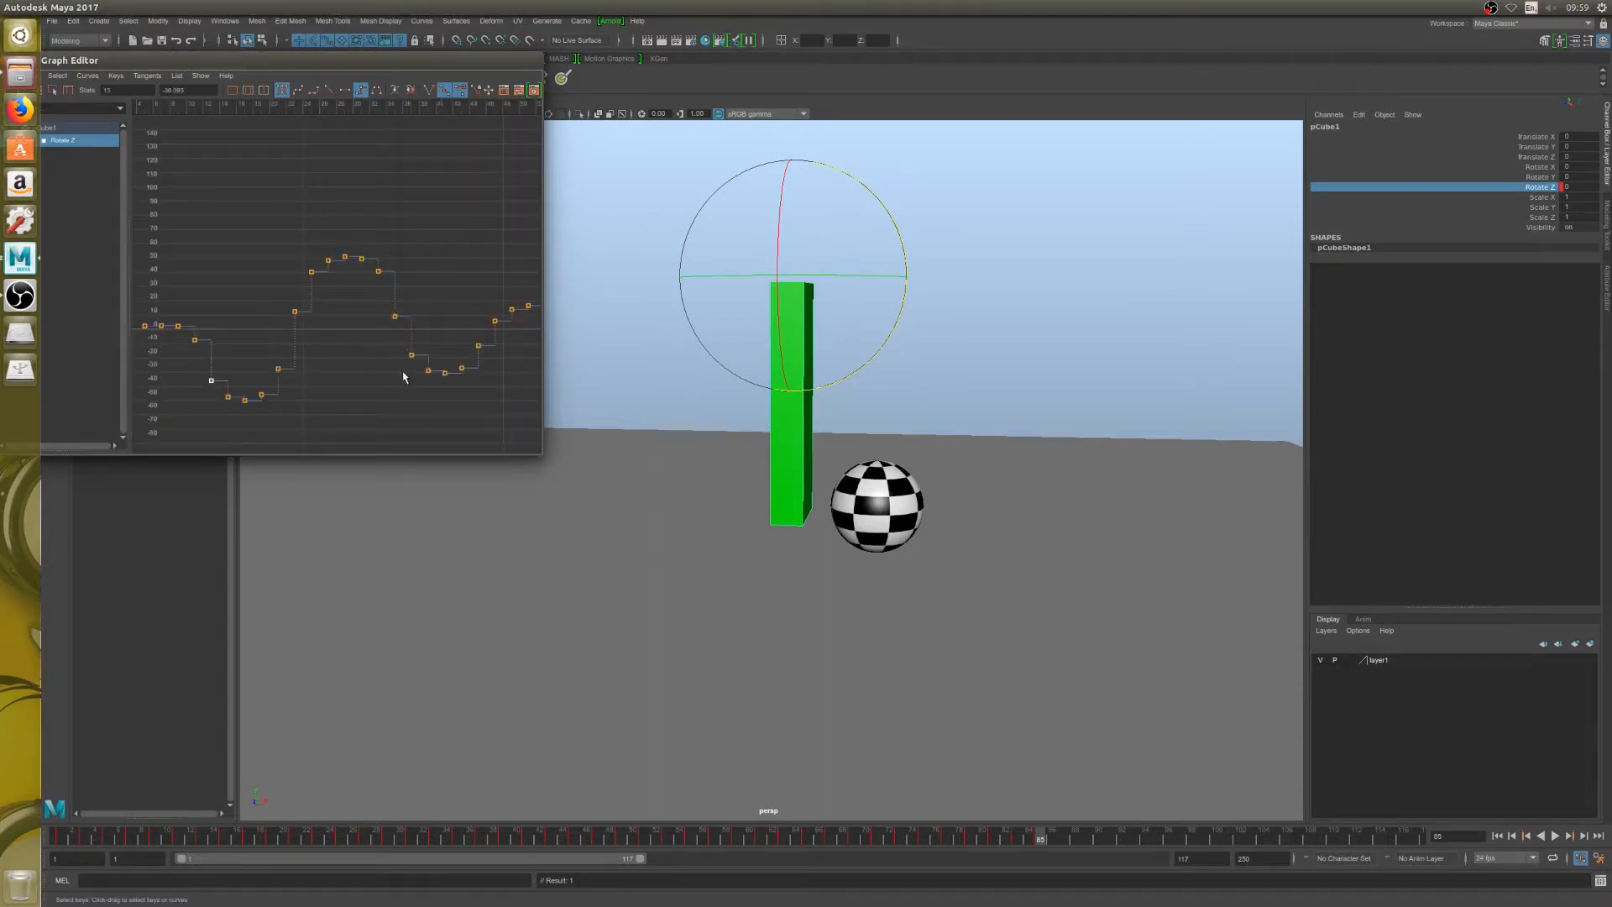
click(1497, 836)
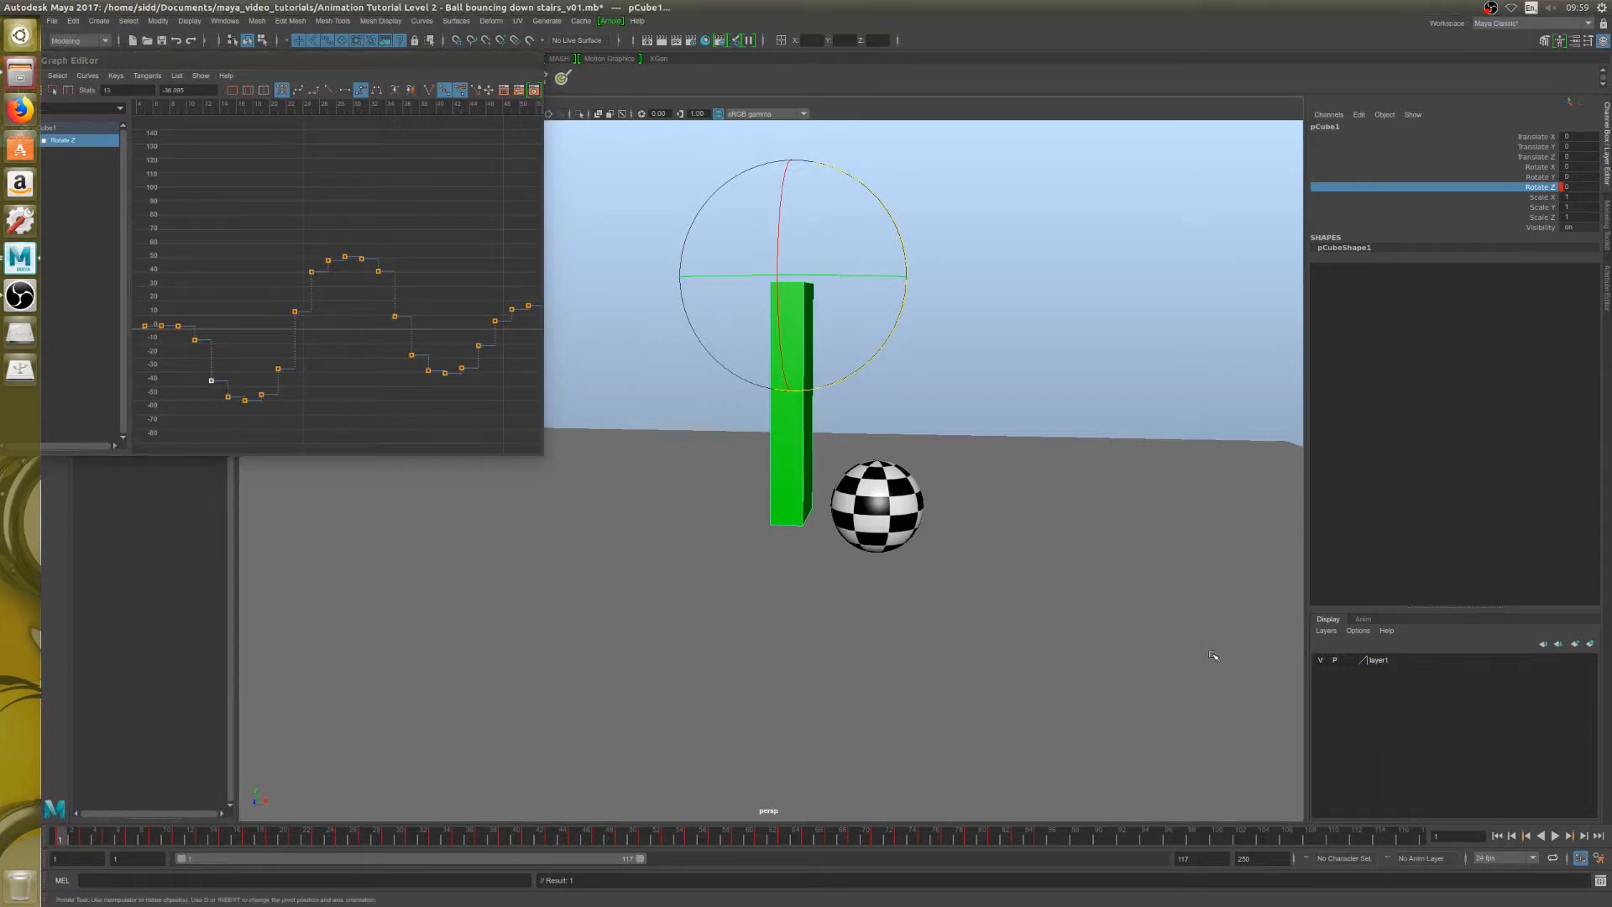
click(1556, 835)
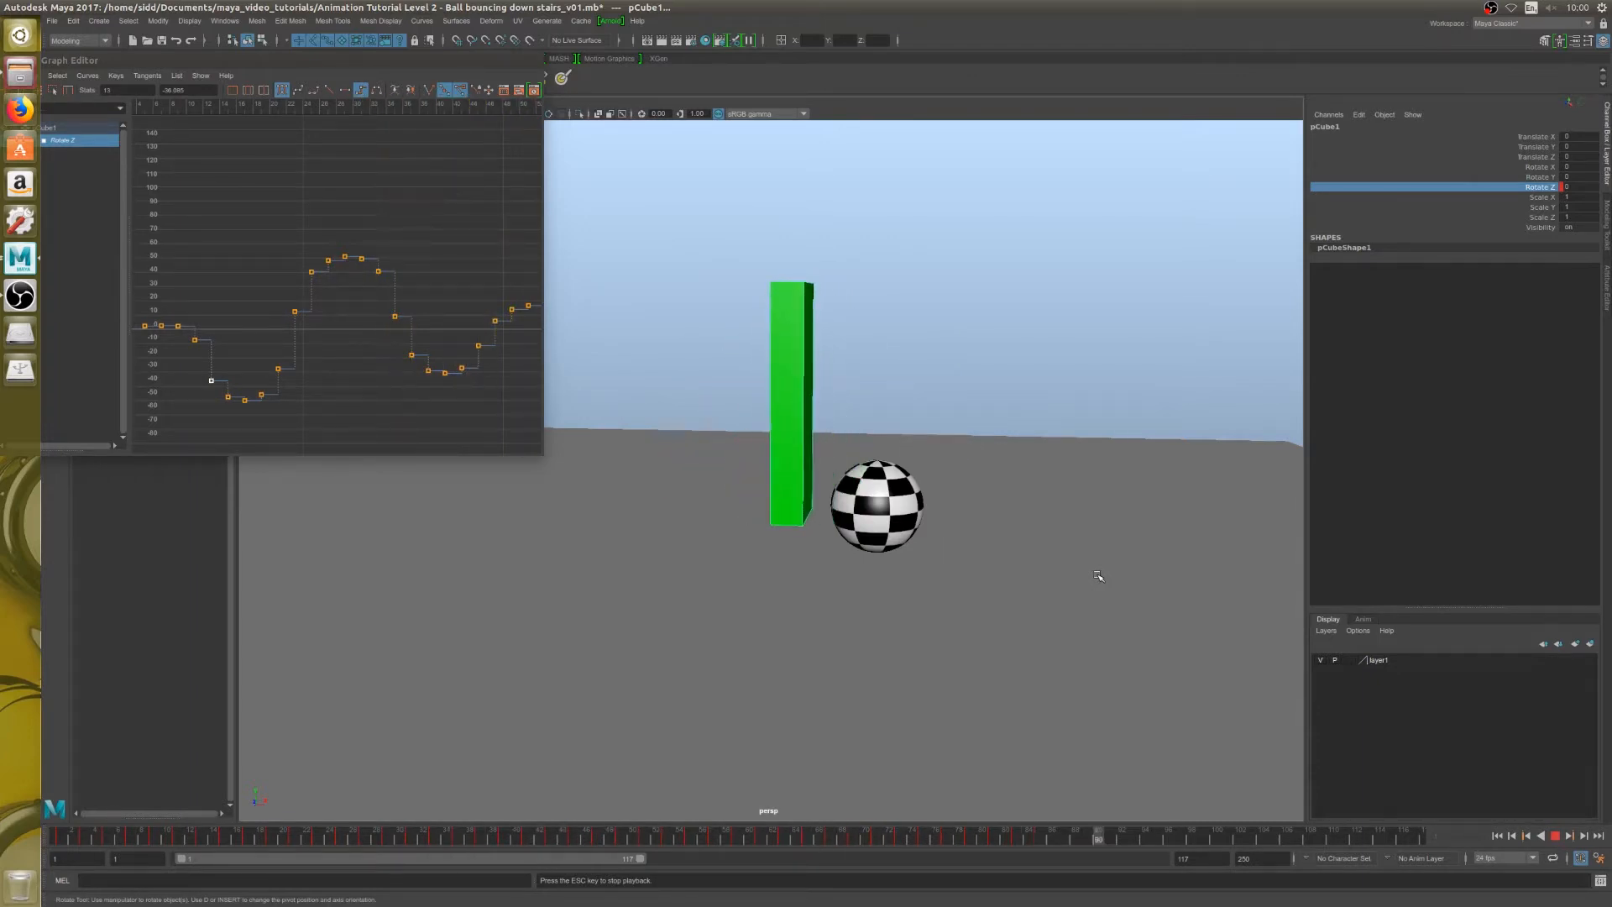
alt+drag(1098, 576, 1058, 581)
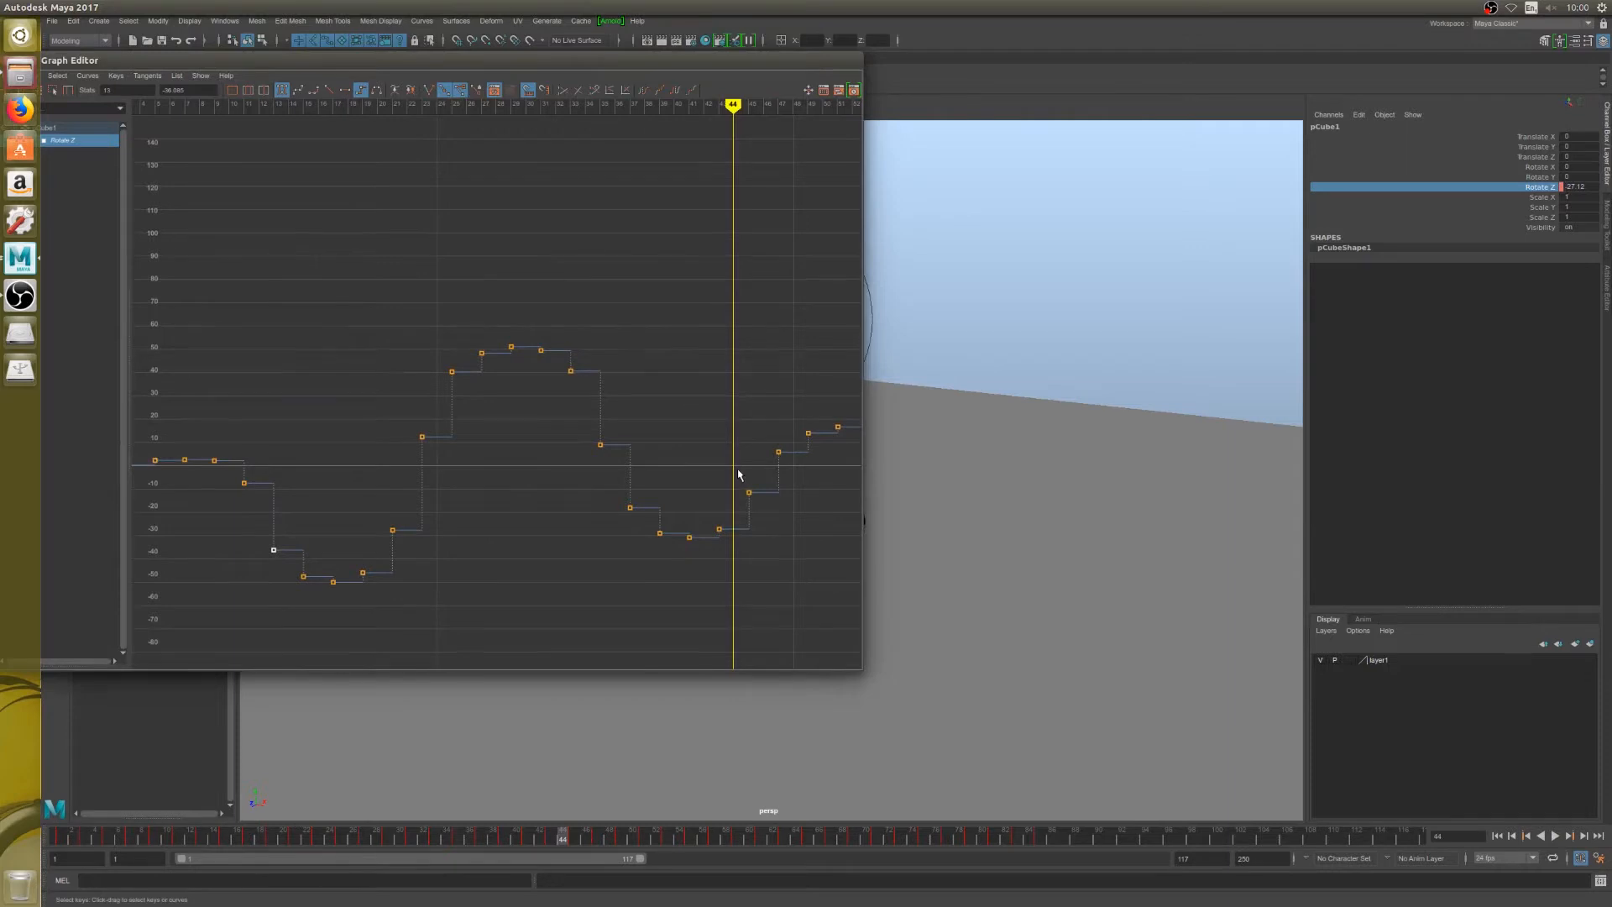
key(a)
scroll(618, 435, down, 5)
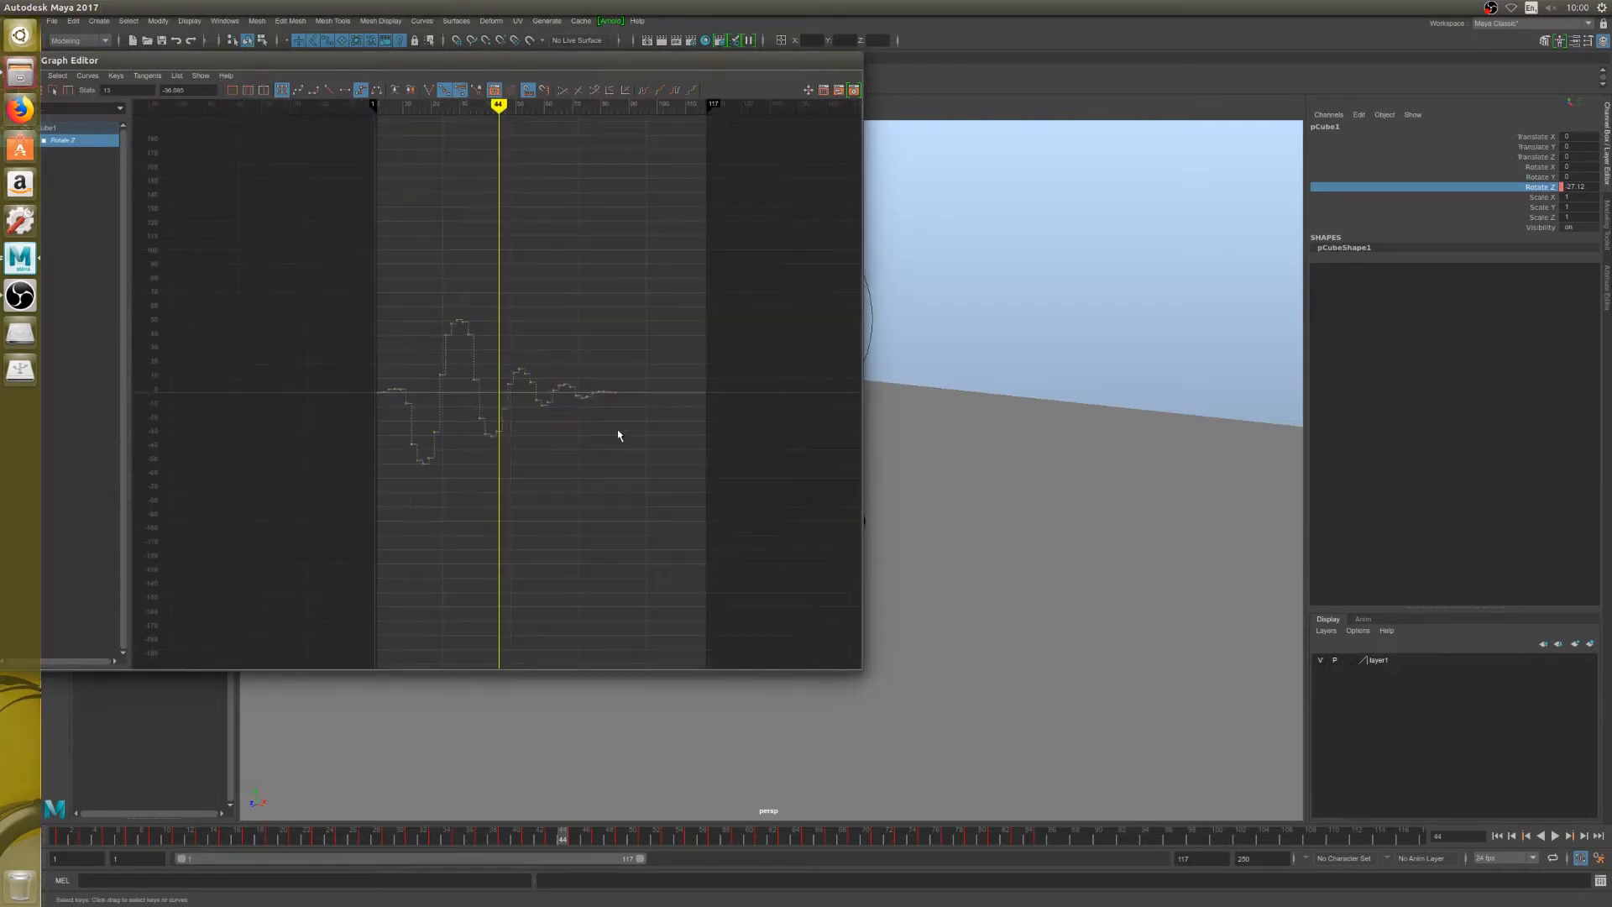
key(a)
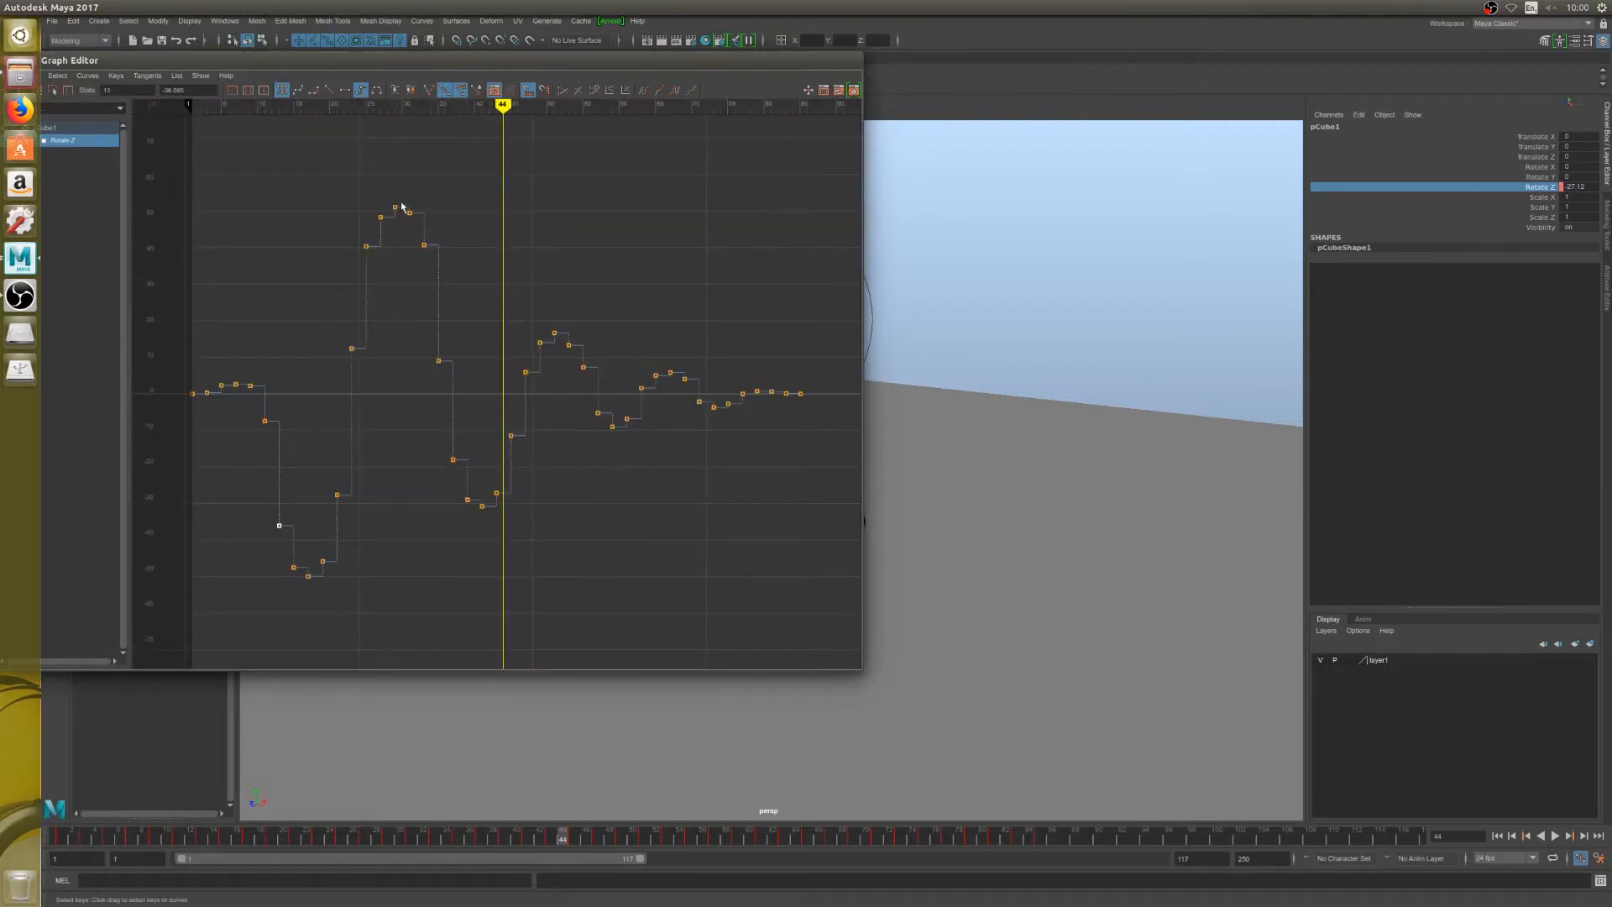
click(401, 105)
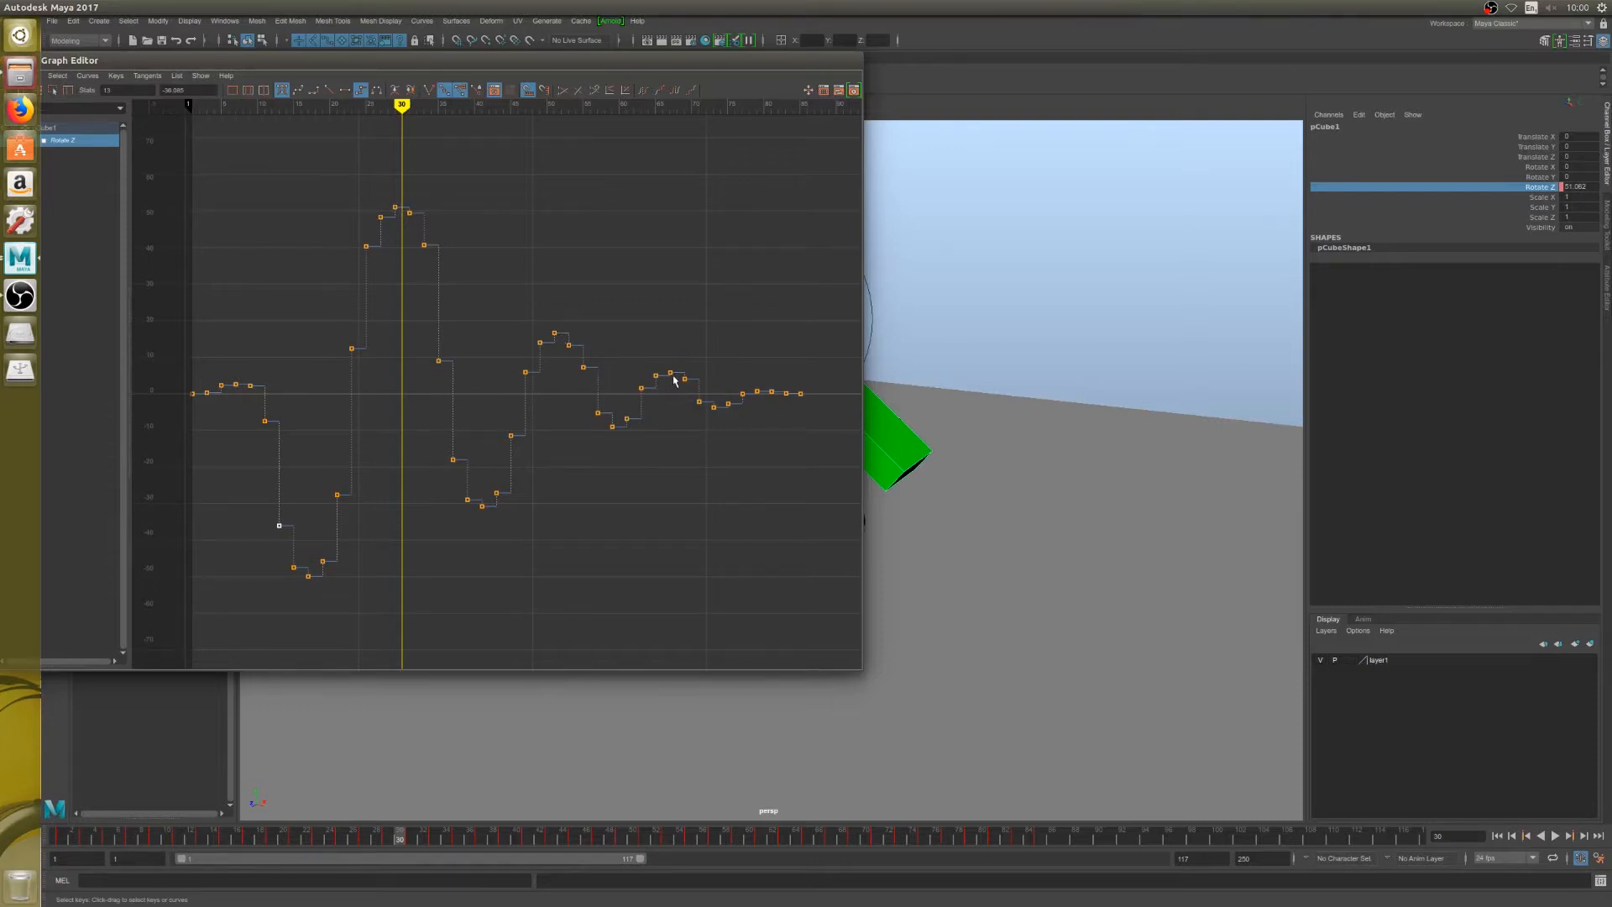
Step: Lower the block's Rotate Z keys from frame 63 to frame 69 together by about 3°
scroll(674, 396, up, 1)
scroll(709, 398, down, 1)
scroll(714, 395, up, 1)
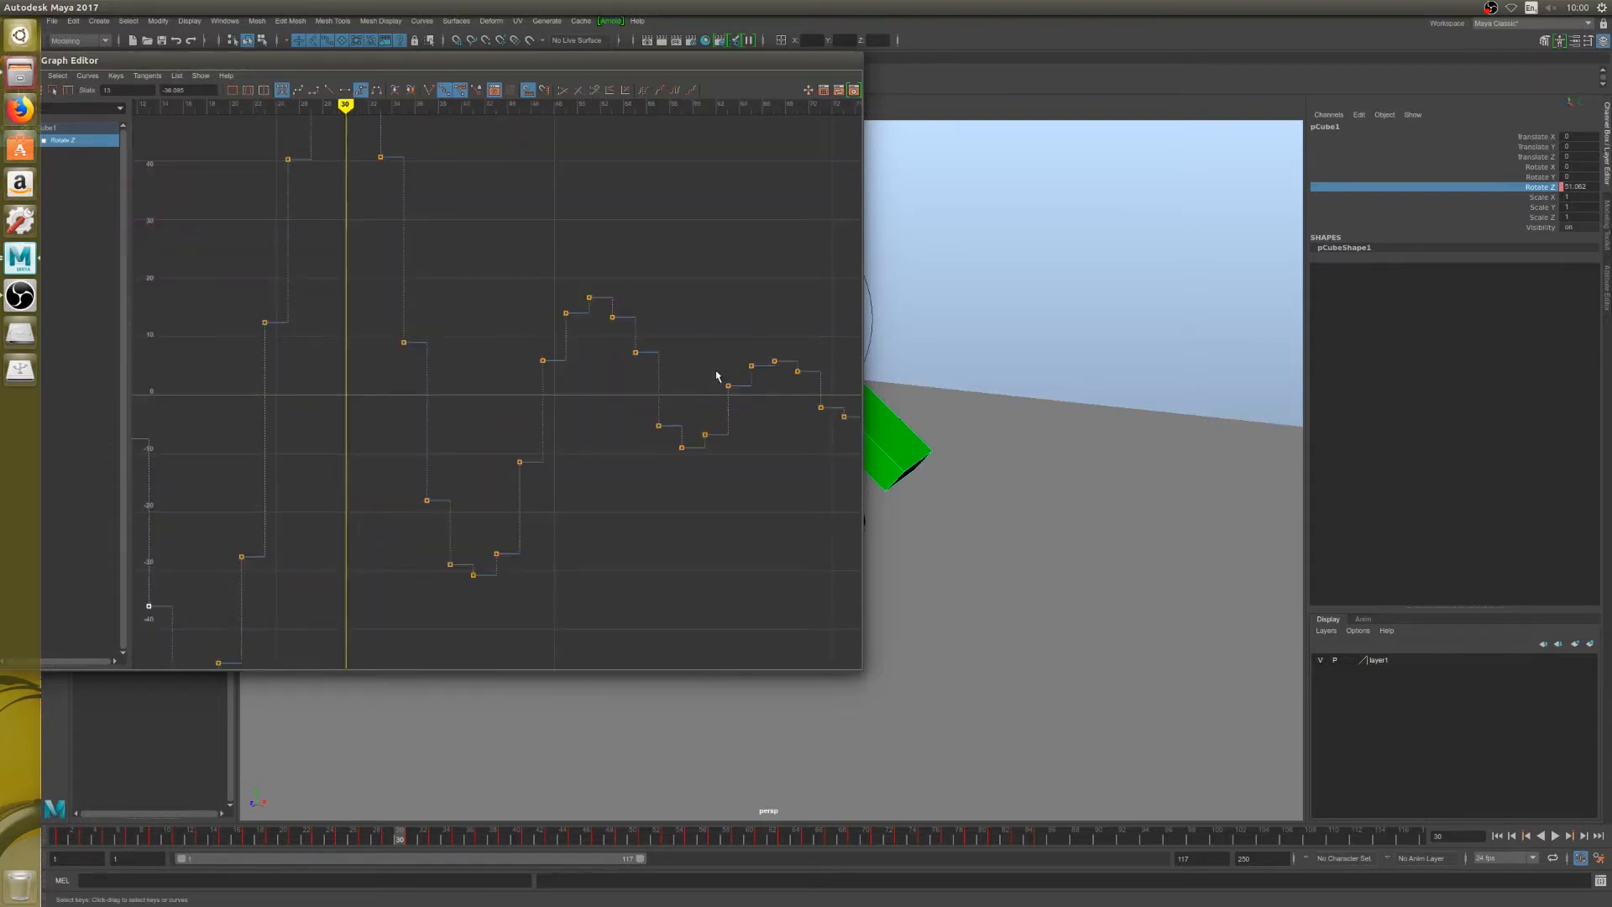
drag(678, 337, 790, 400)
middle_drag(801, 382, 739, 383)
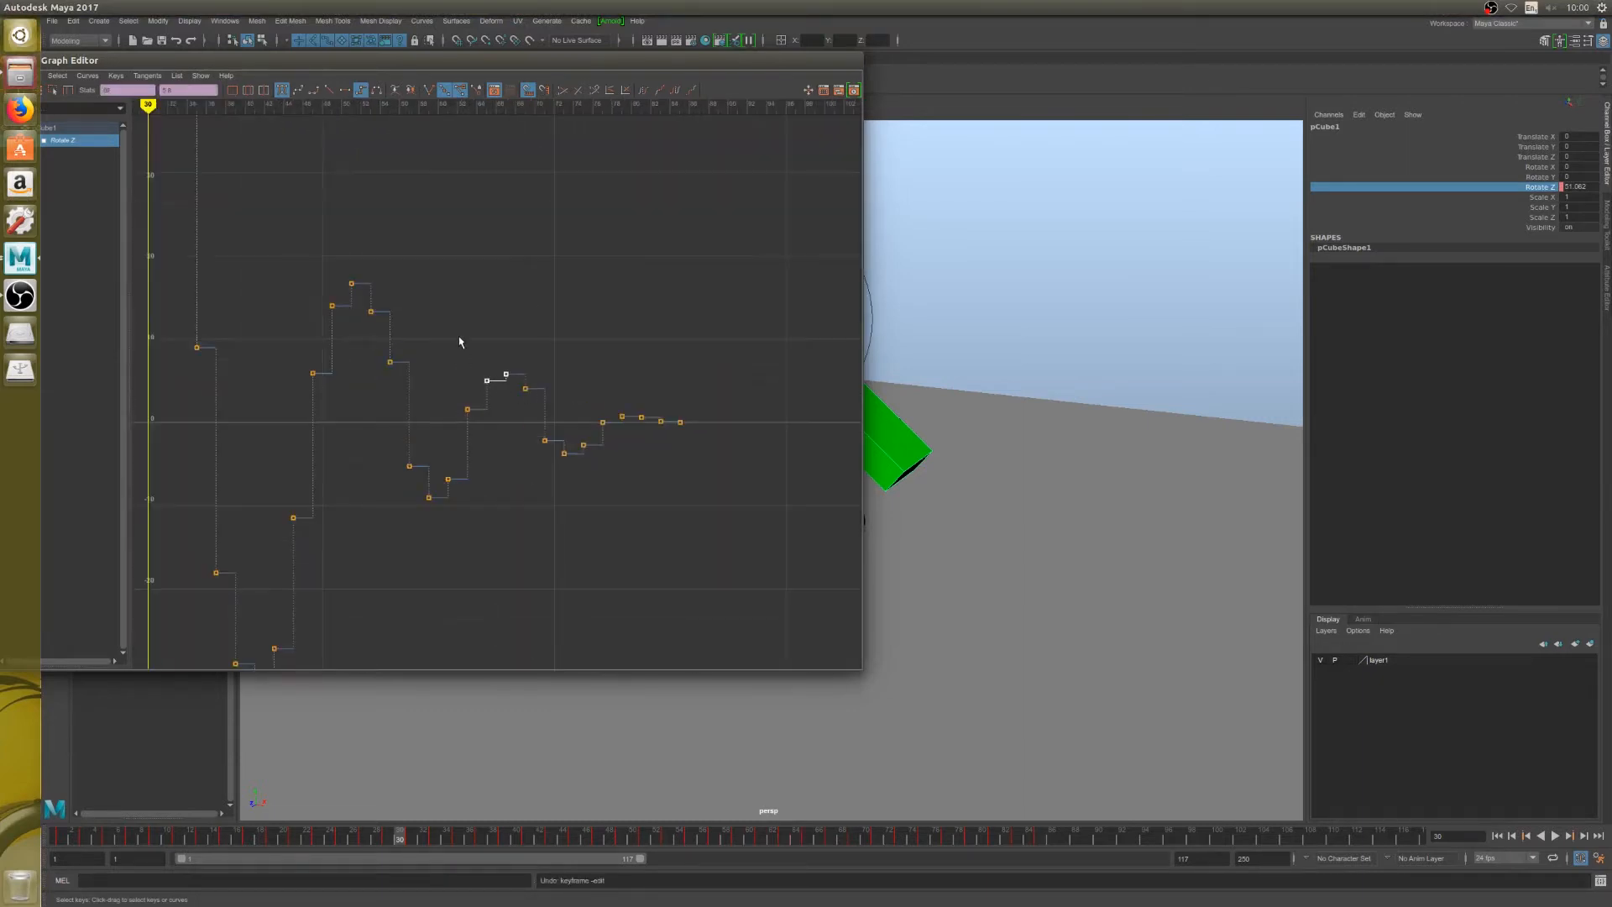
drag(461, 342, 540, 425)
middle_drag(528, 407, 527, 435)
Step: Raise the block's Rotate Z key at frame 63 to about -0.1°
drag(521, 429, 602, 489)
drag(453, 429, 482, 458)
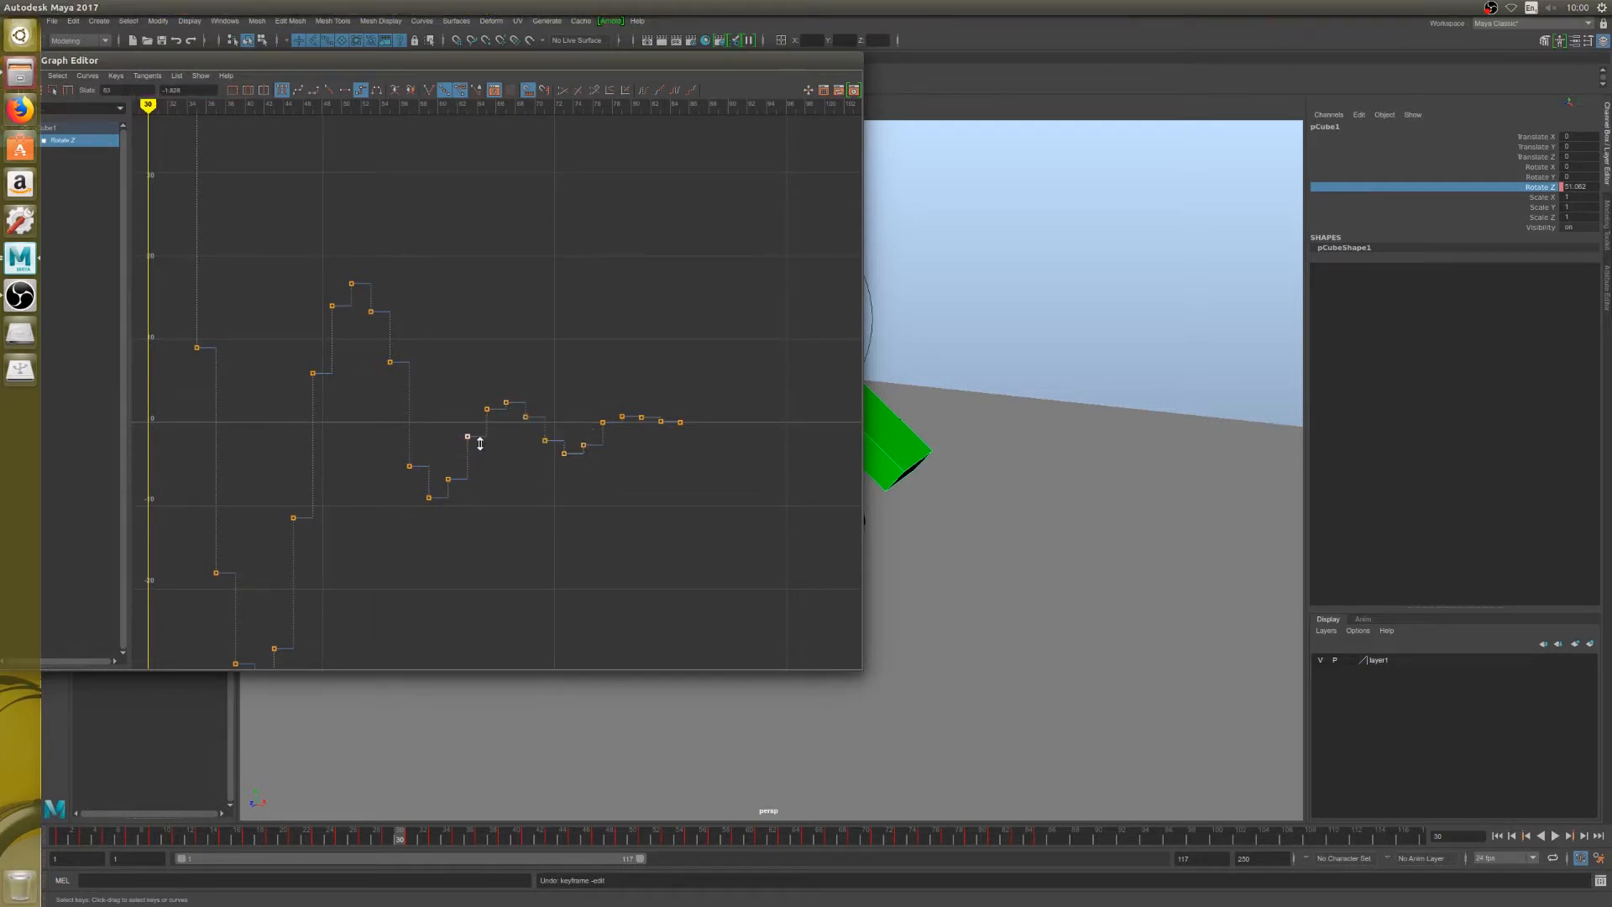
middle_drag(480, 443, 478, 435)
key(a)
scroll(389, 394, up, 3)
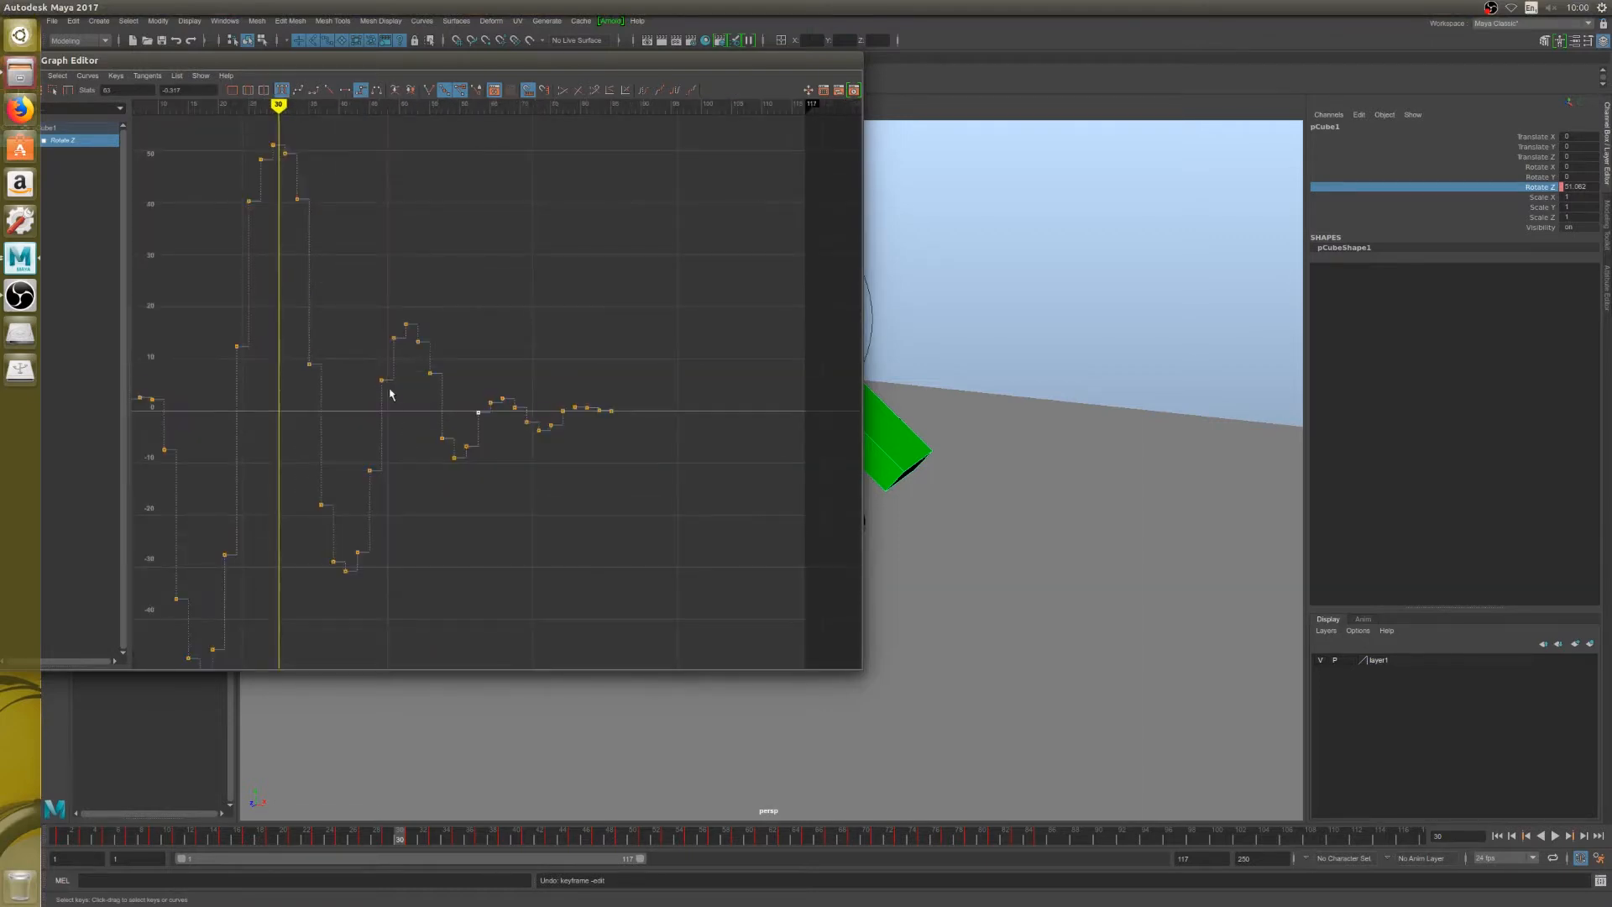
Step: Raise the block's Rotate Z keys at frames 71, 73 and 75 together by about 1.4°
scroll(584, 460, up, 2)
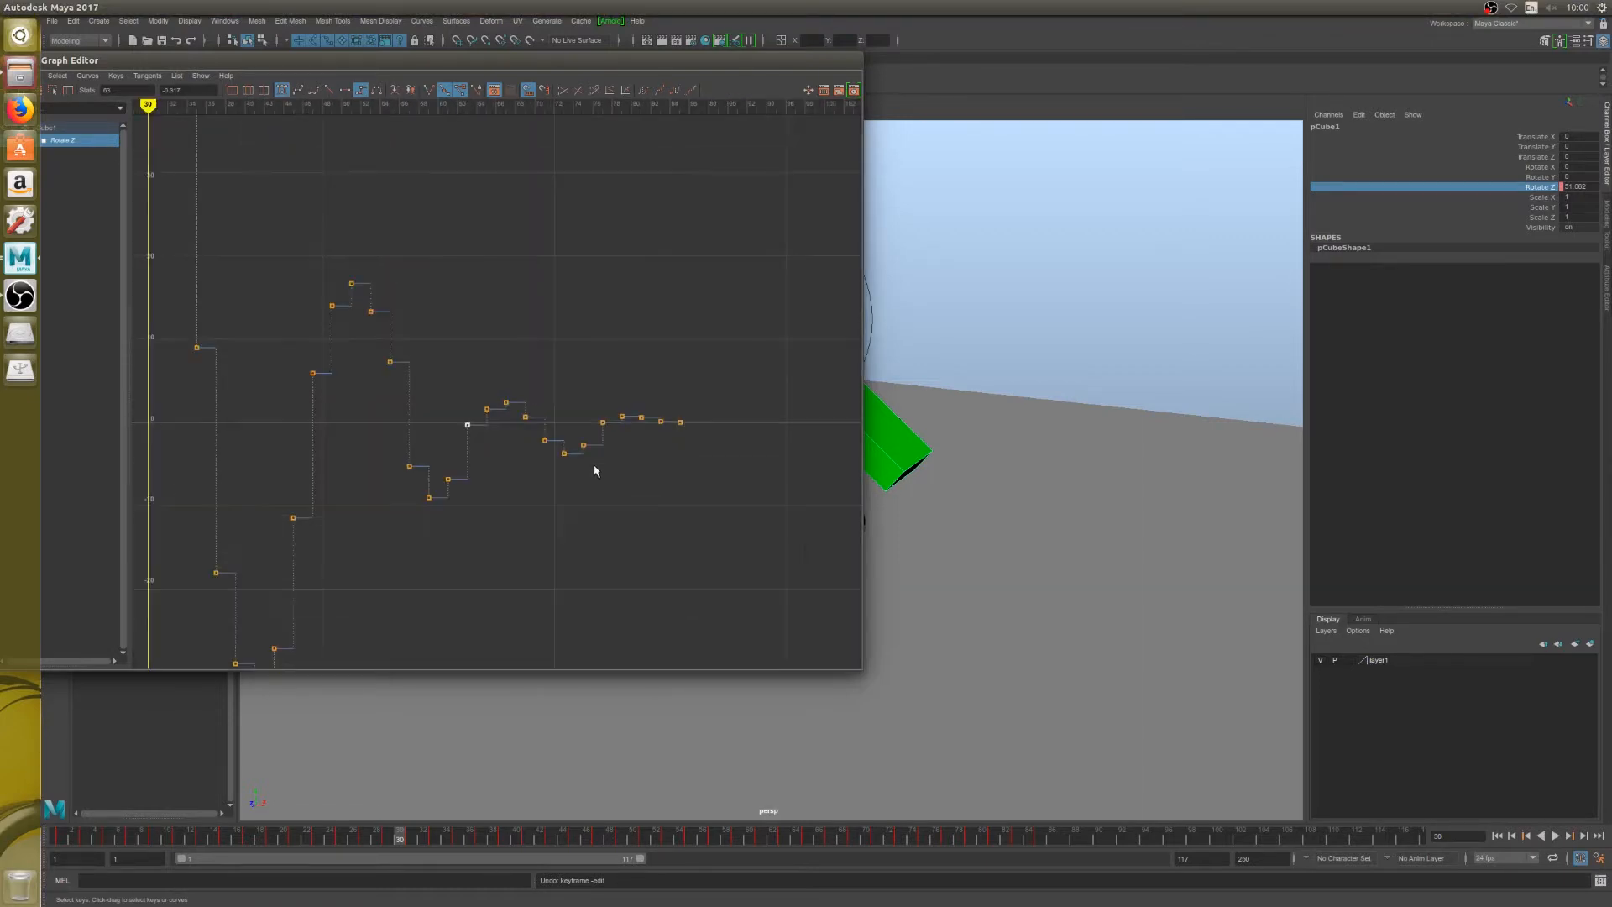
drag(619, 485, 555, 459)
drag(683, 523, 563, 462)
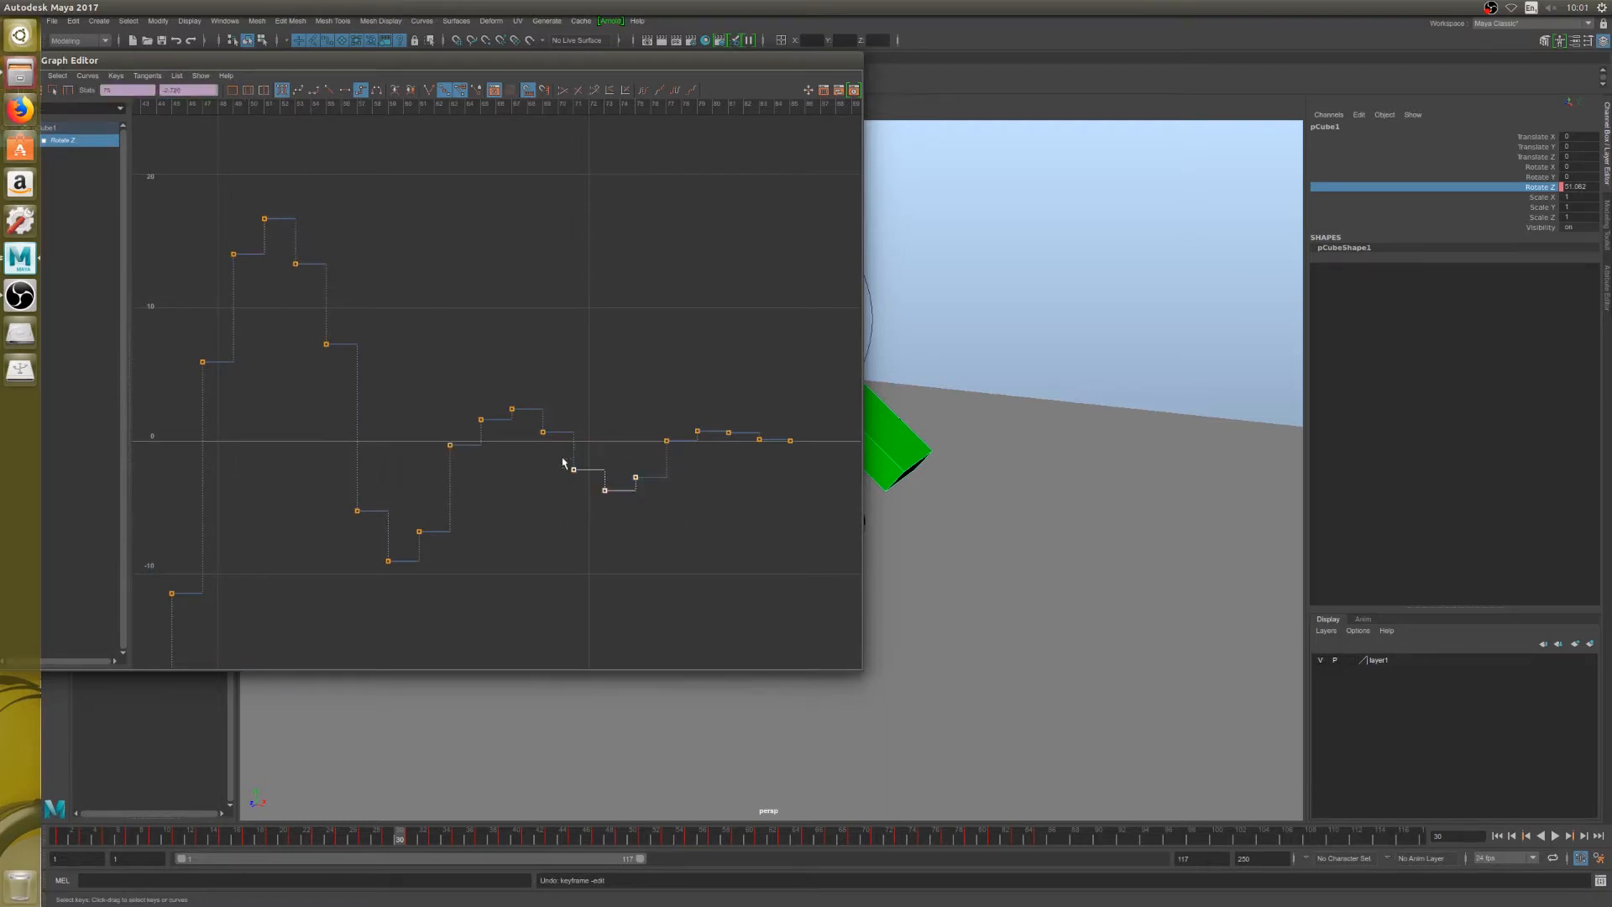
middle_drag(604, 491, 600, 471)
middle_drag(599, 467, 595, 468)
Step: Lower the block's Rotate Z key at frame 71 to about -1.4° and raise the key at frame 69 to about 1.07°
drag(588, 472, 588, 471)
middle_drag(587, 470, 586, 478)
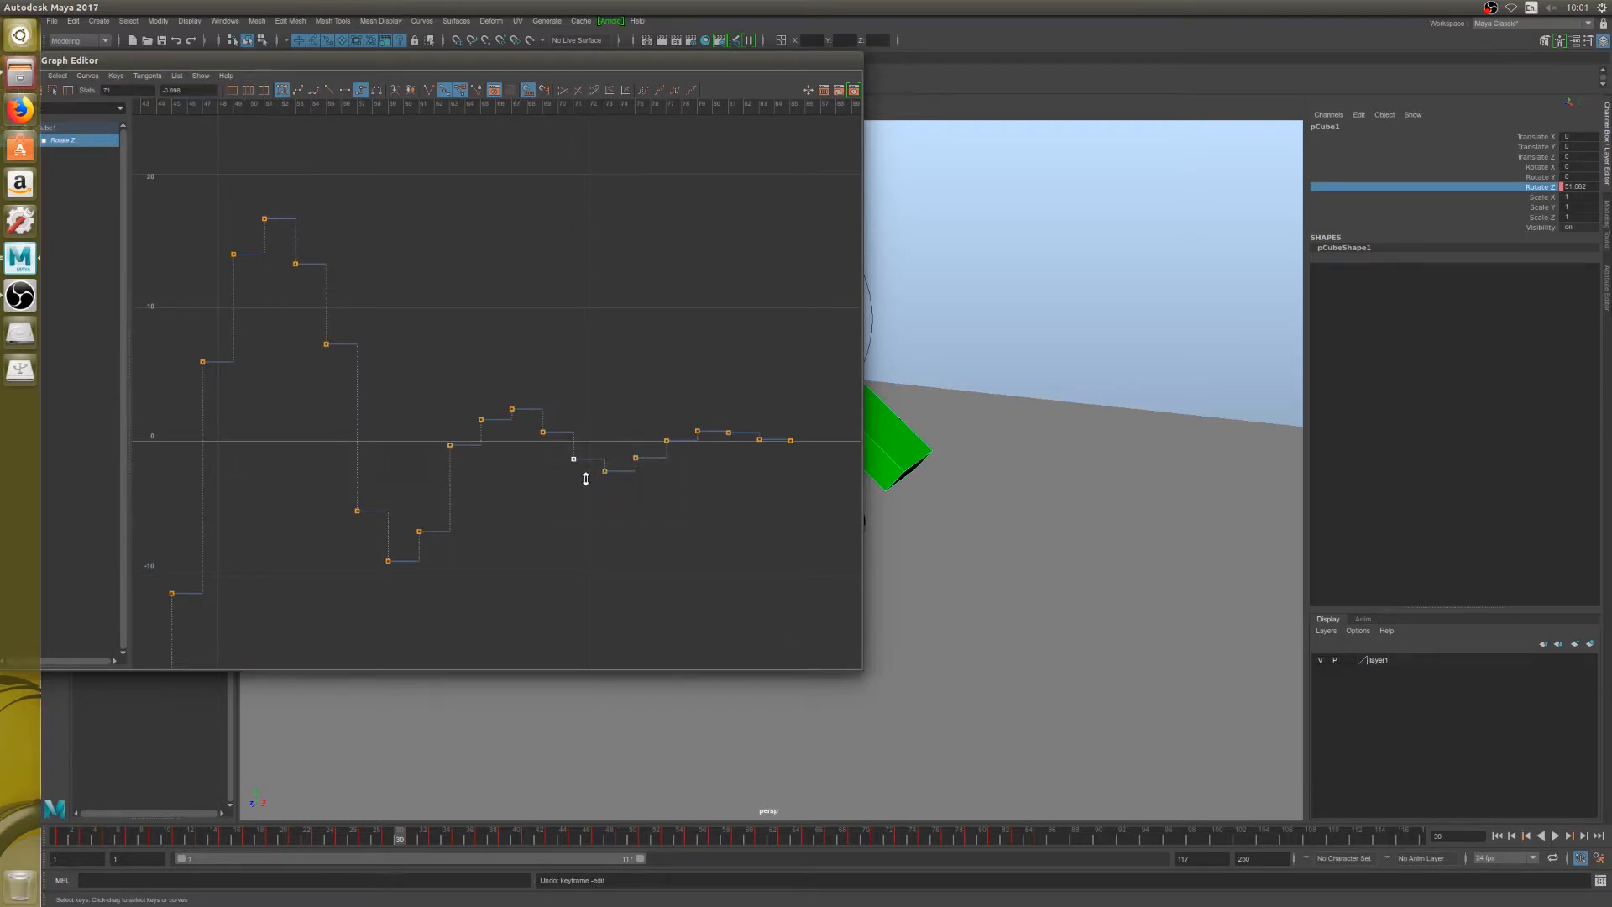
drag(526, 428, 551, 450)
key(a)
Step: Play the animation to review how the block's swing settles beside the ball
click(1555, 836)
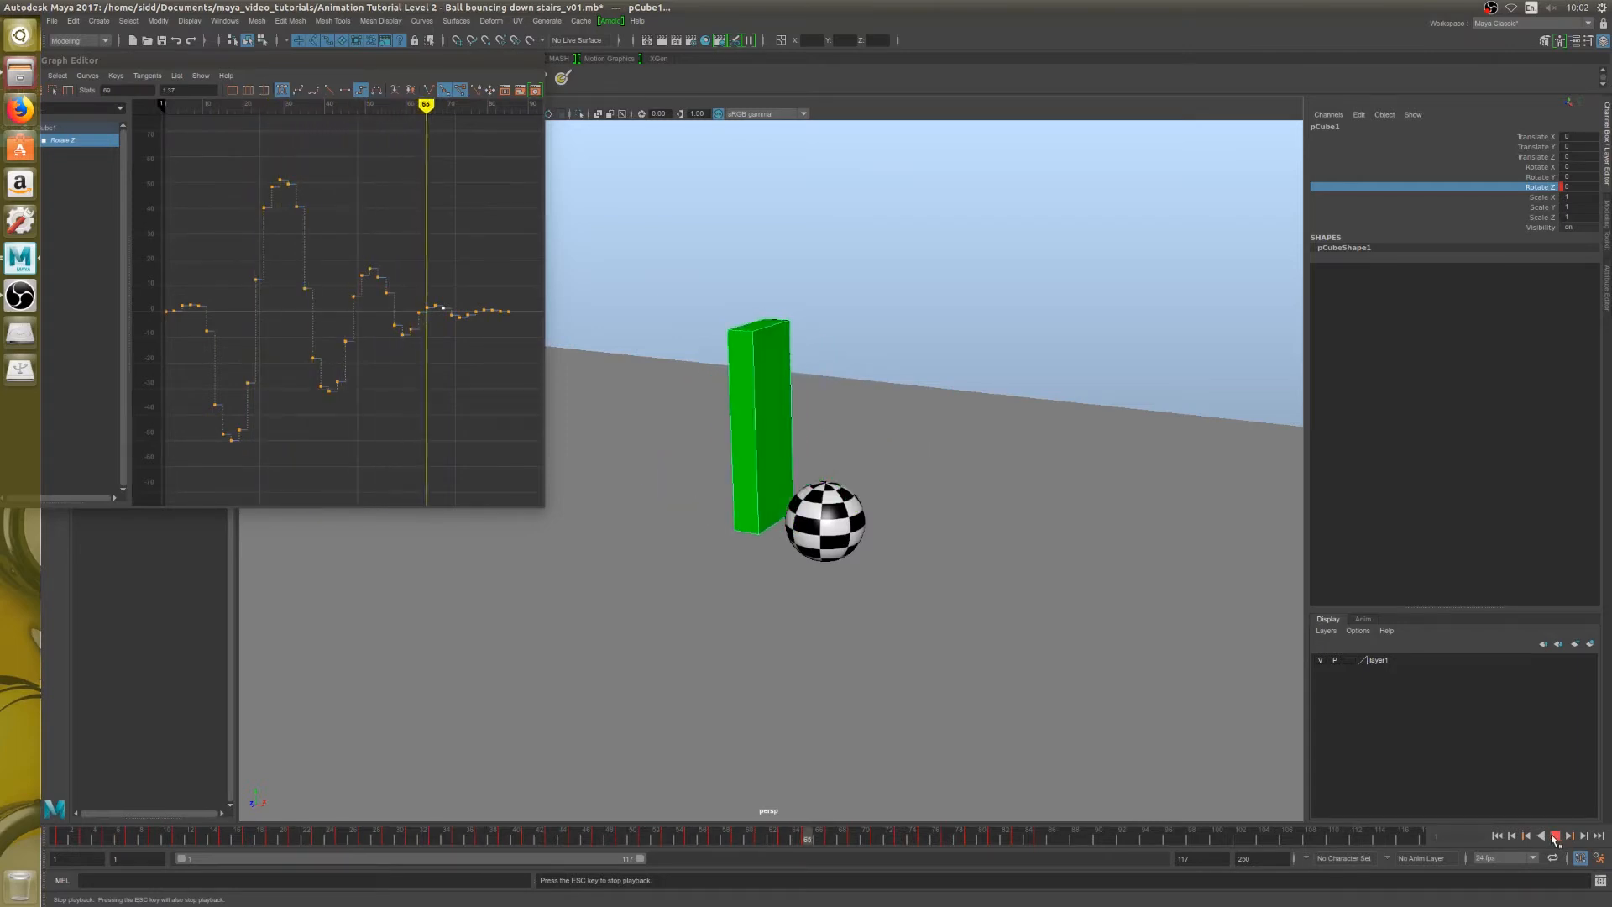
click(1554, 837)
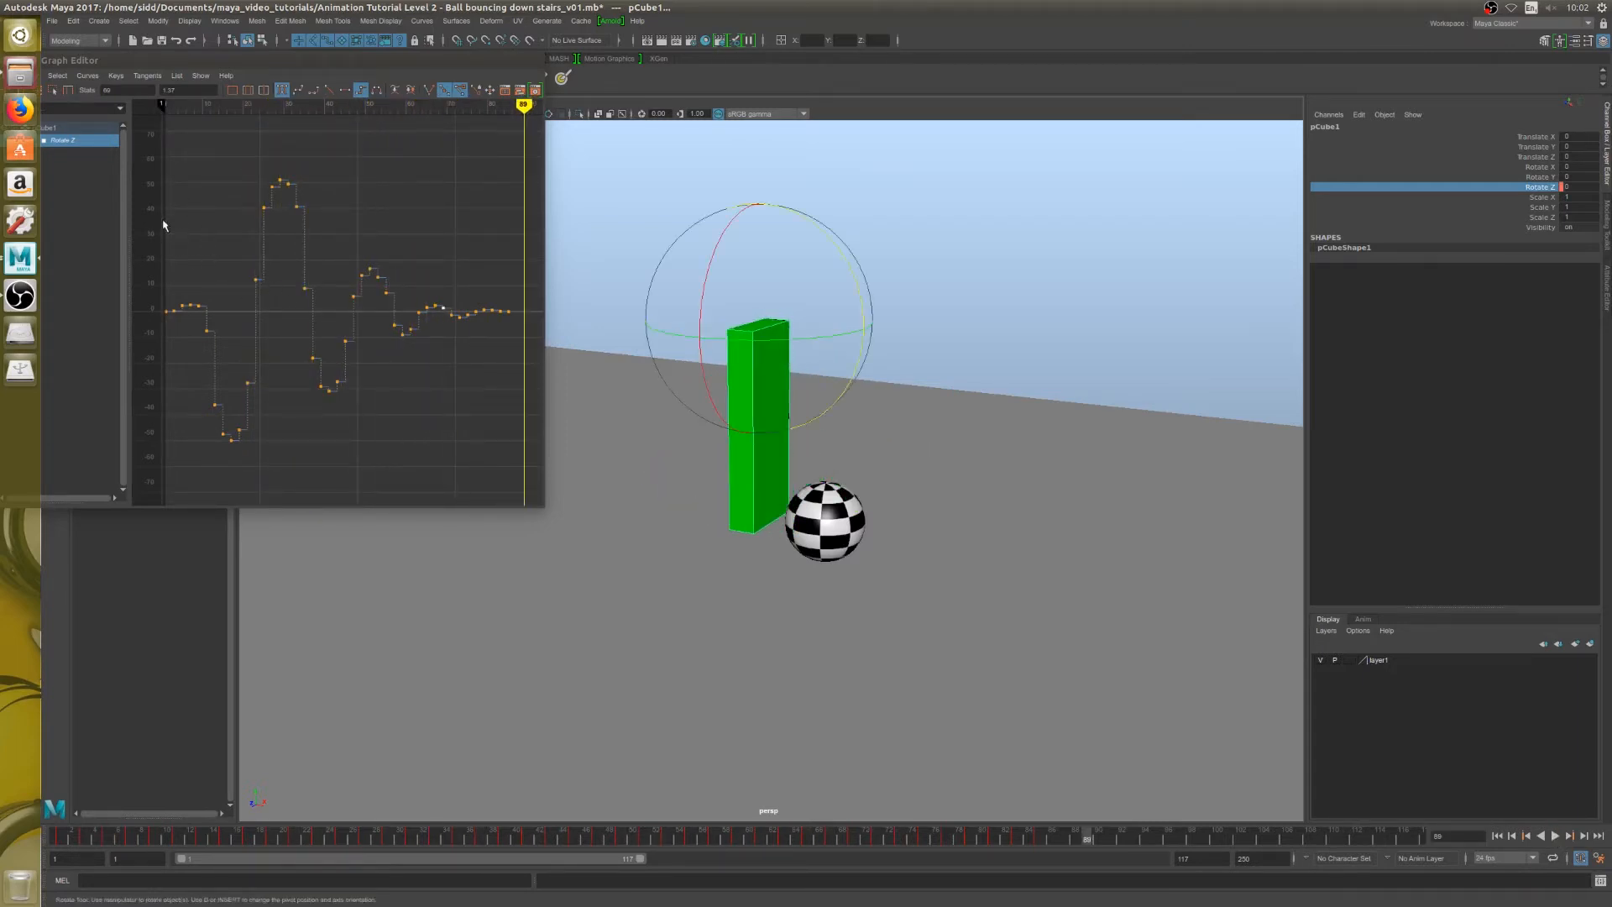
click(439, 493)
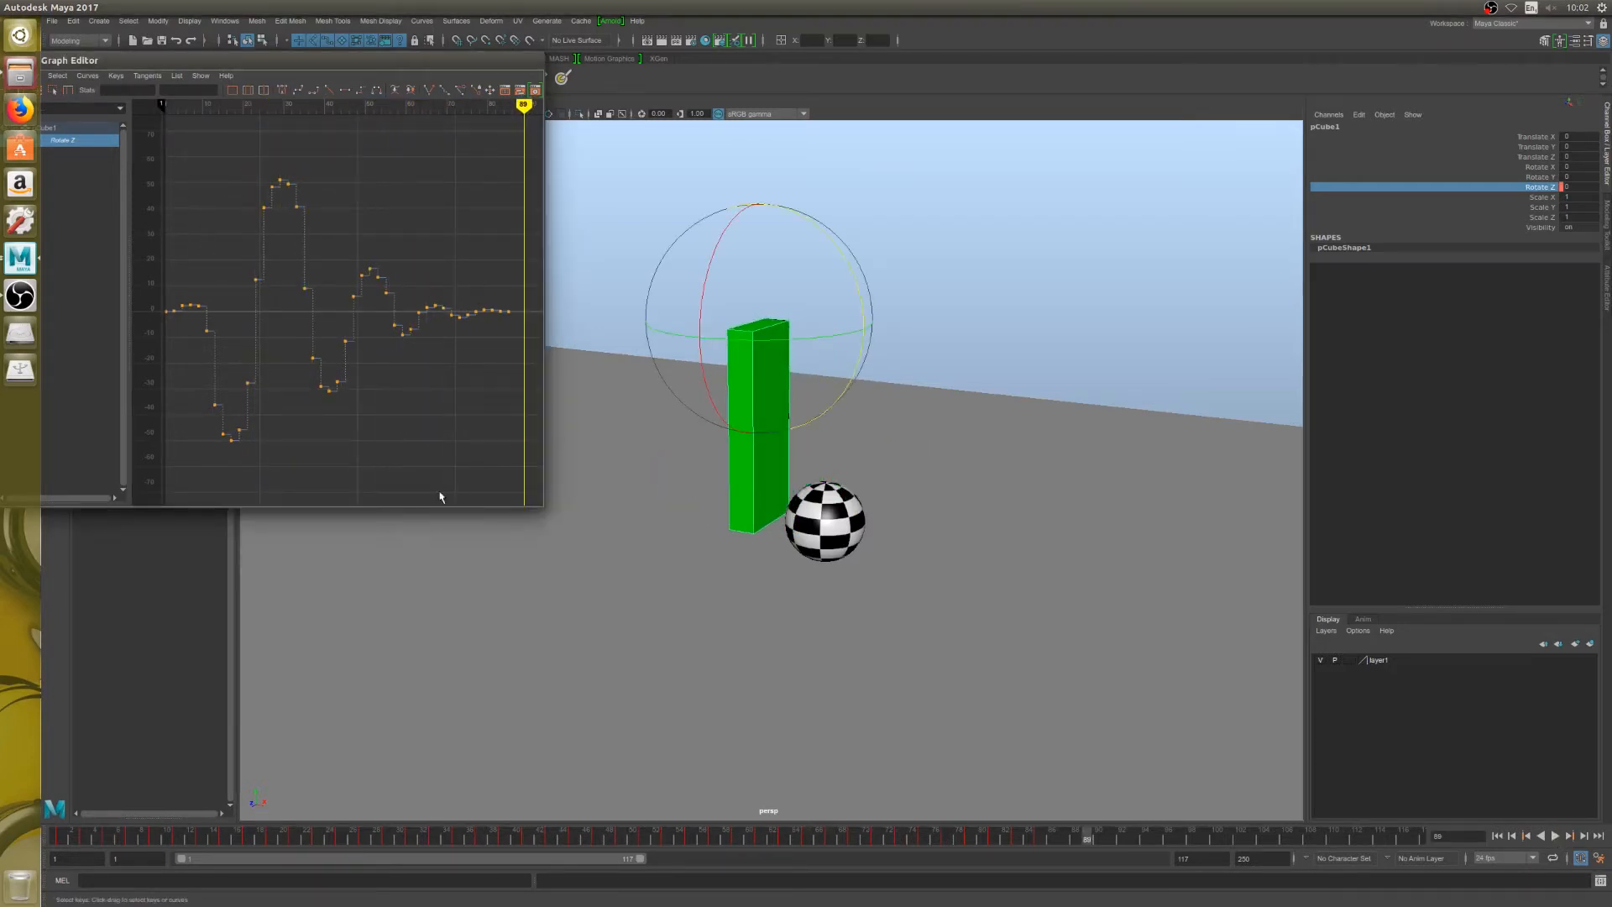
shift+drag(1062, 842, 58, 836)
right_click(99, 823)
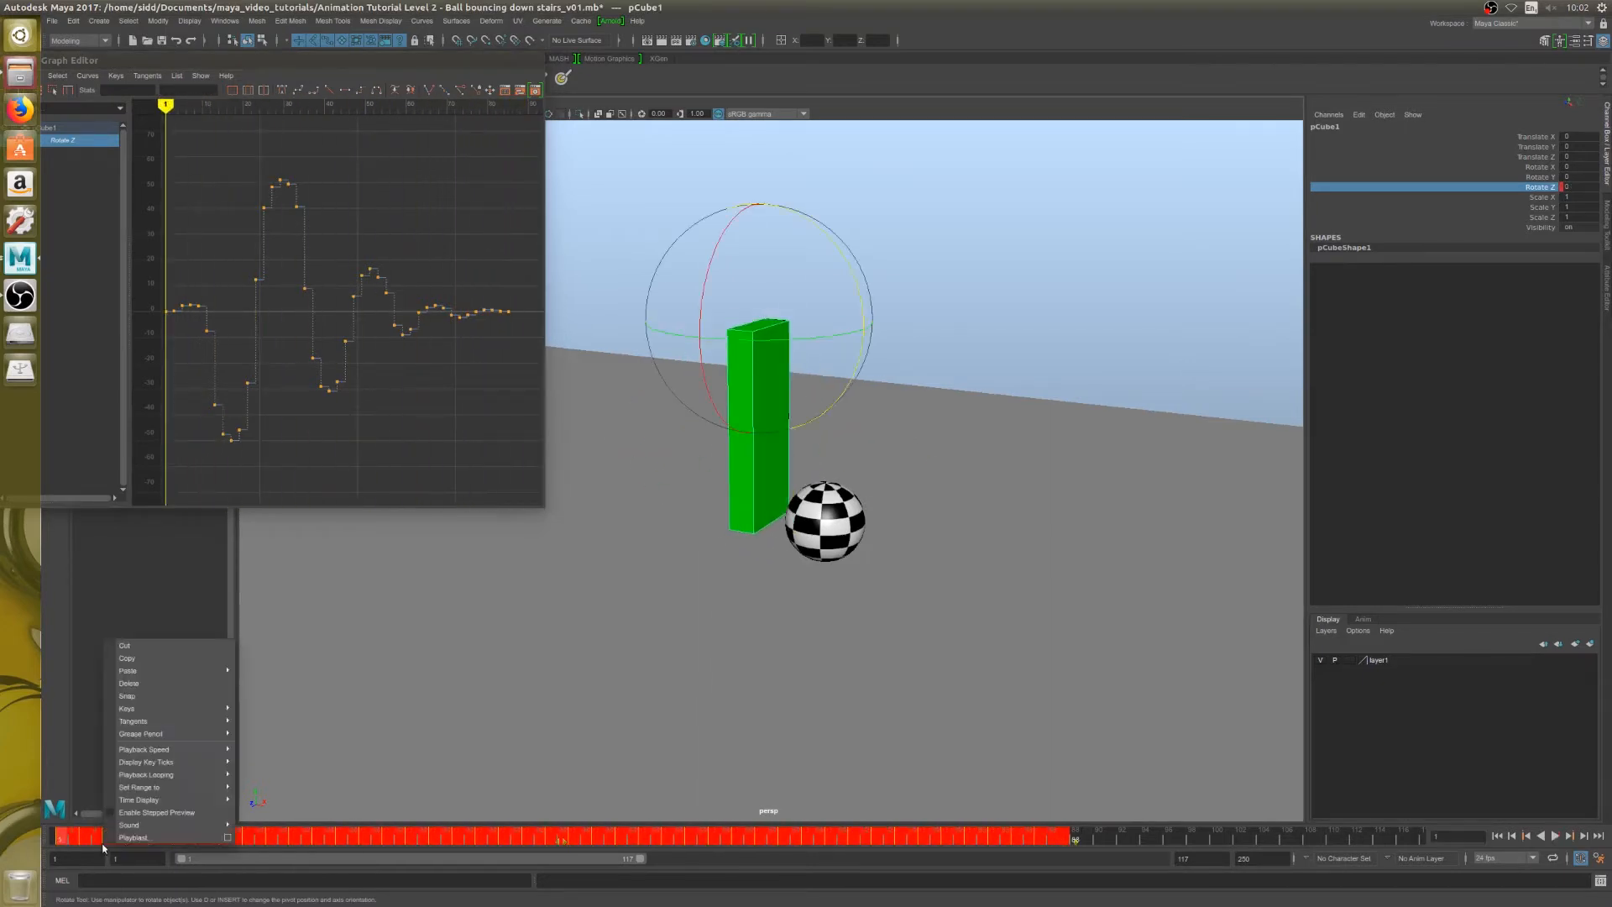
mouse_move(188, 721)
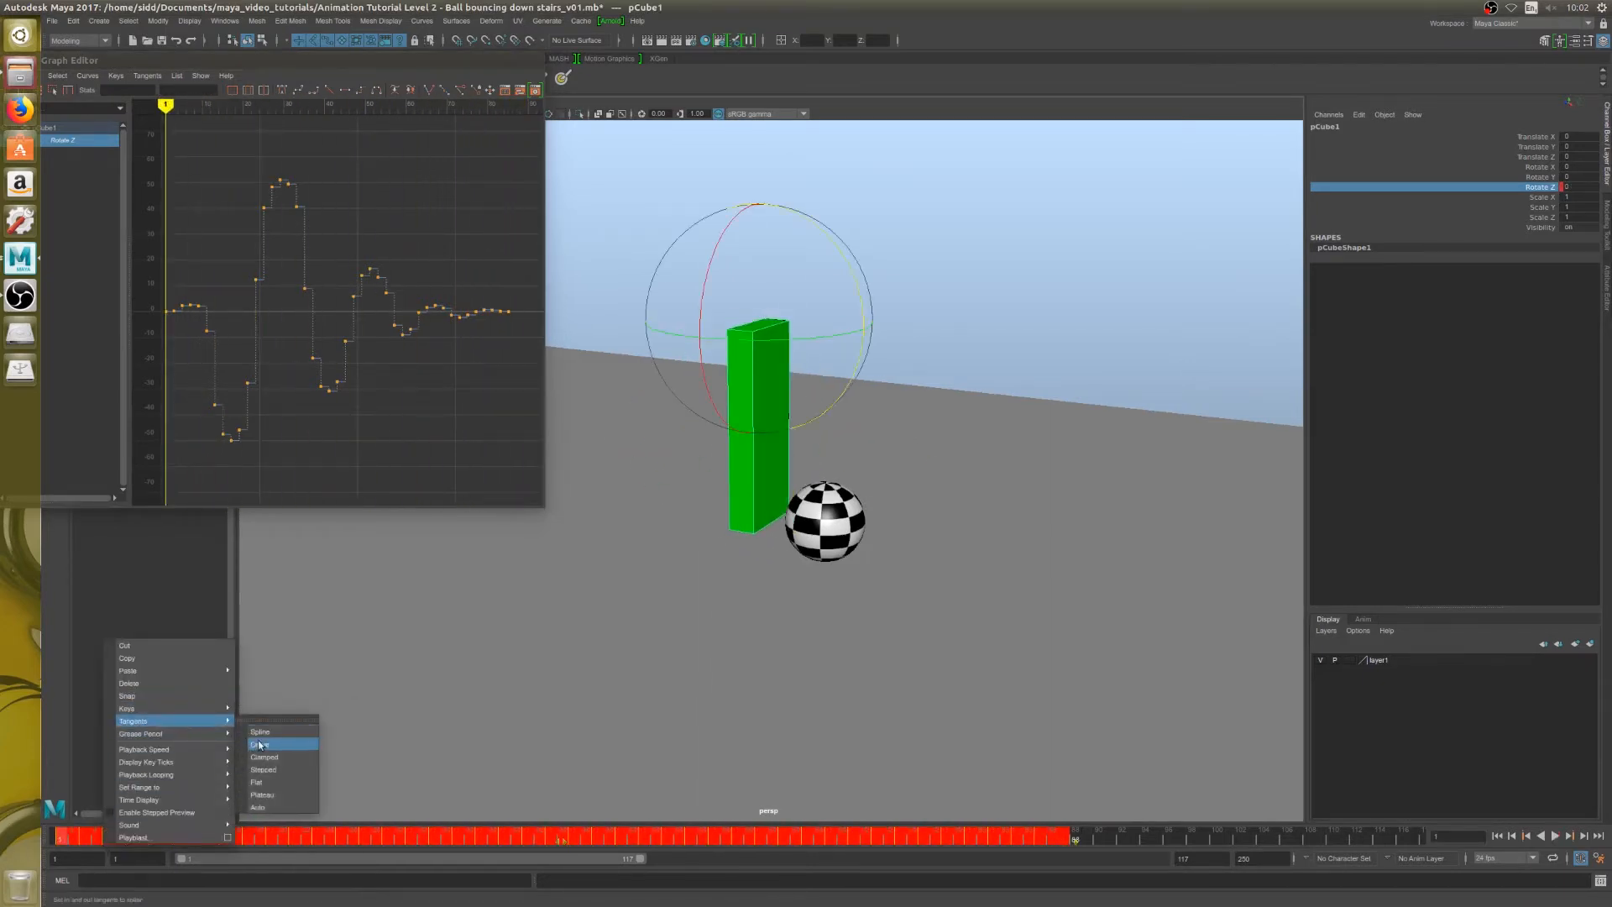
click(1110, 836)
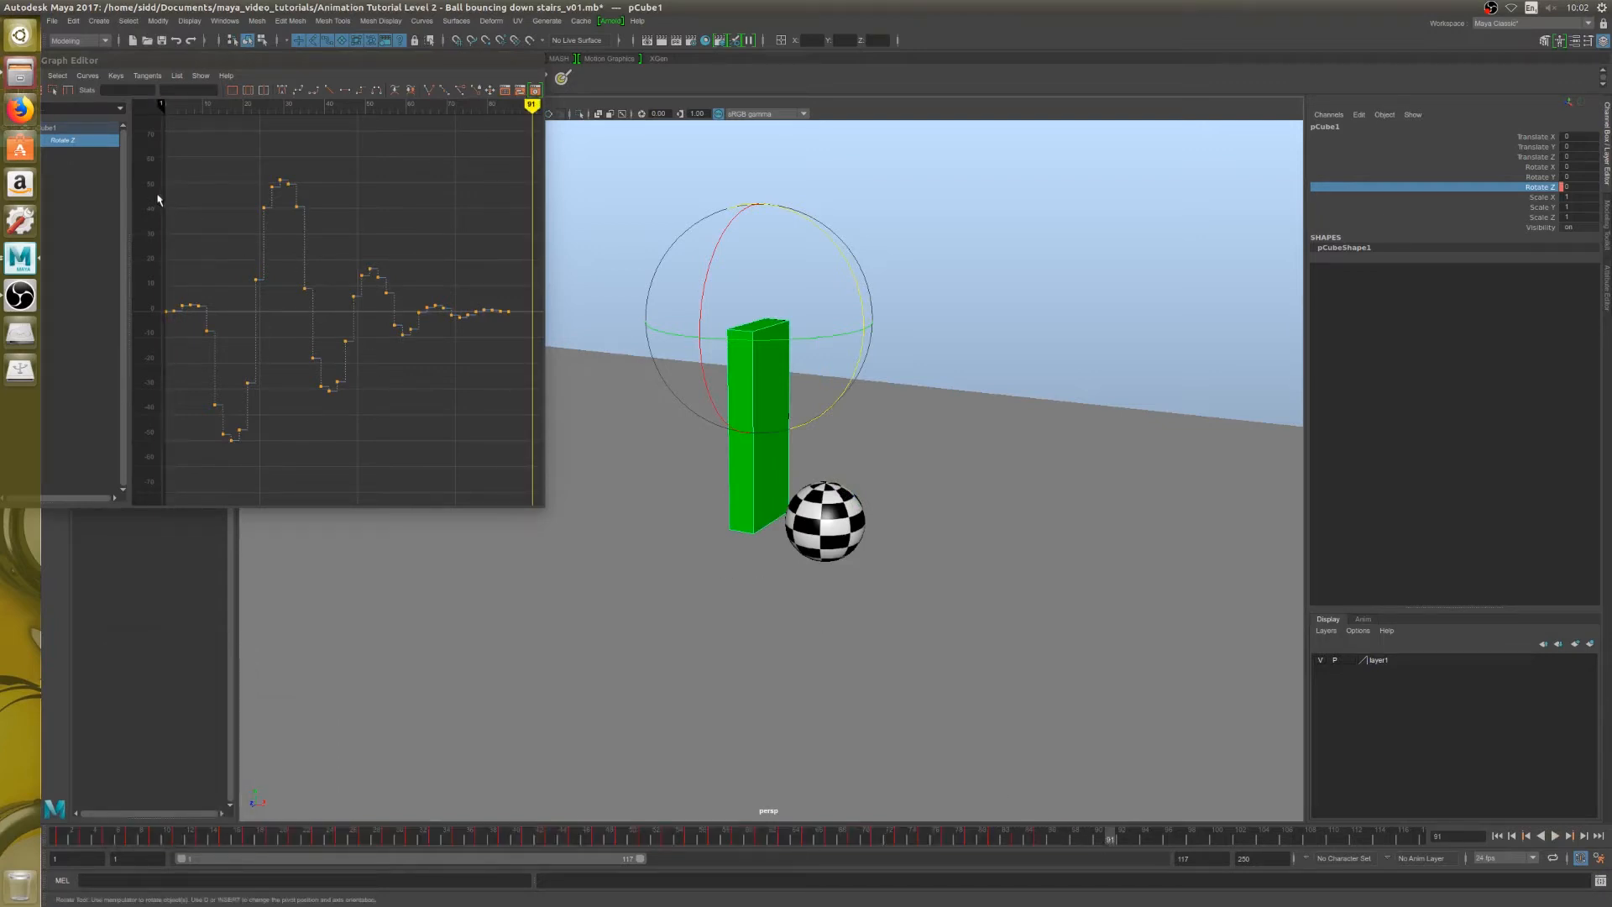
Step: Change all of the block's Rotate Z keys from stepped to auto tangents
drag(524, 152, 141, 479)
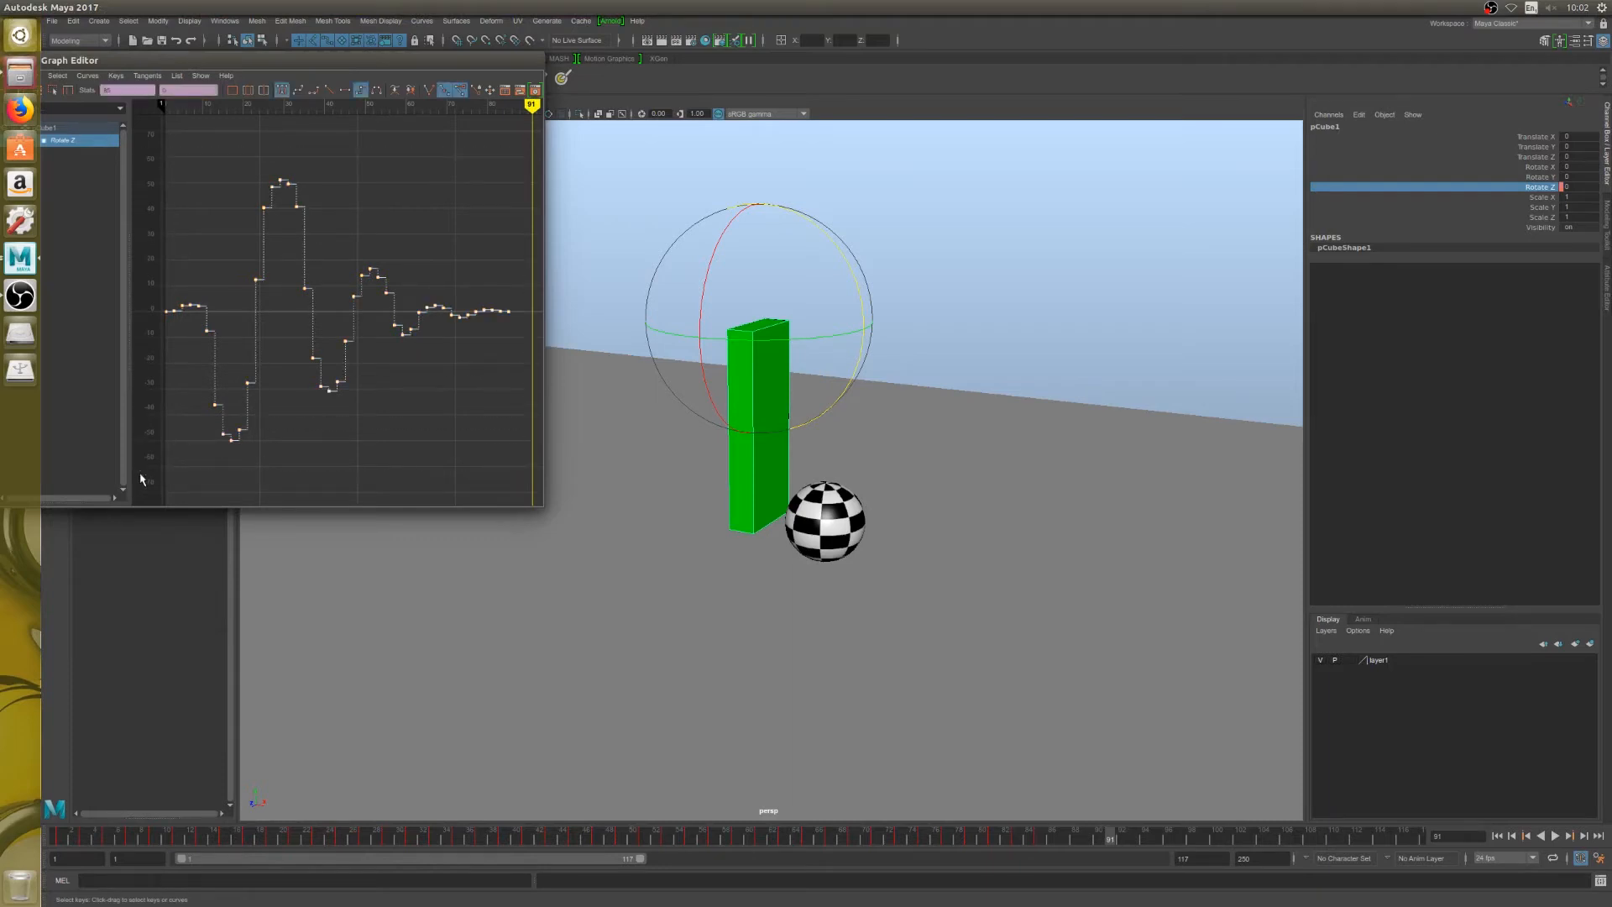
click(280, 90)
scroll(277, 260, up, 3)
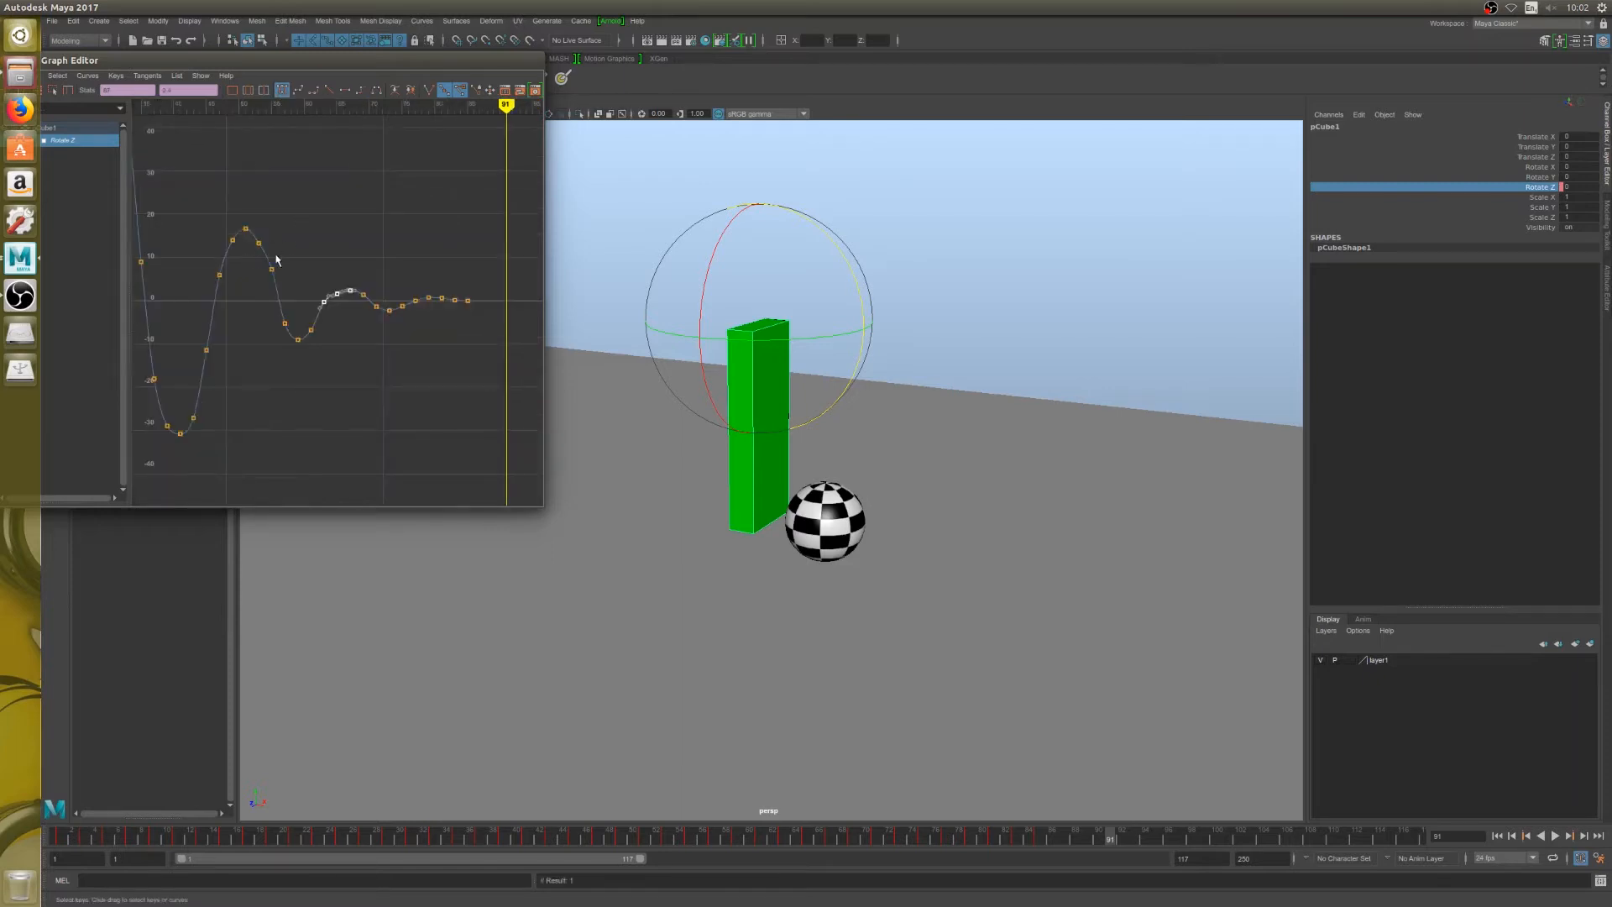
Step: Raise the block's Rotate Z key at frame 53 by about 1° to round the curve after the peak
drag(248, 237, 249, 236)
key(f)
scroll(339, 323, down, 3)
scroll(340, 326, up, 1)
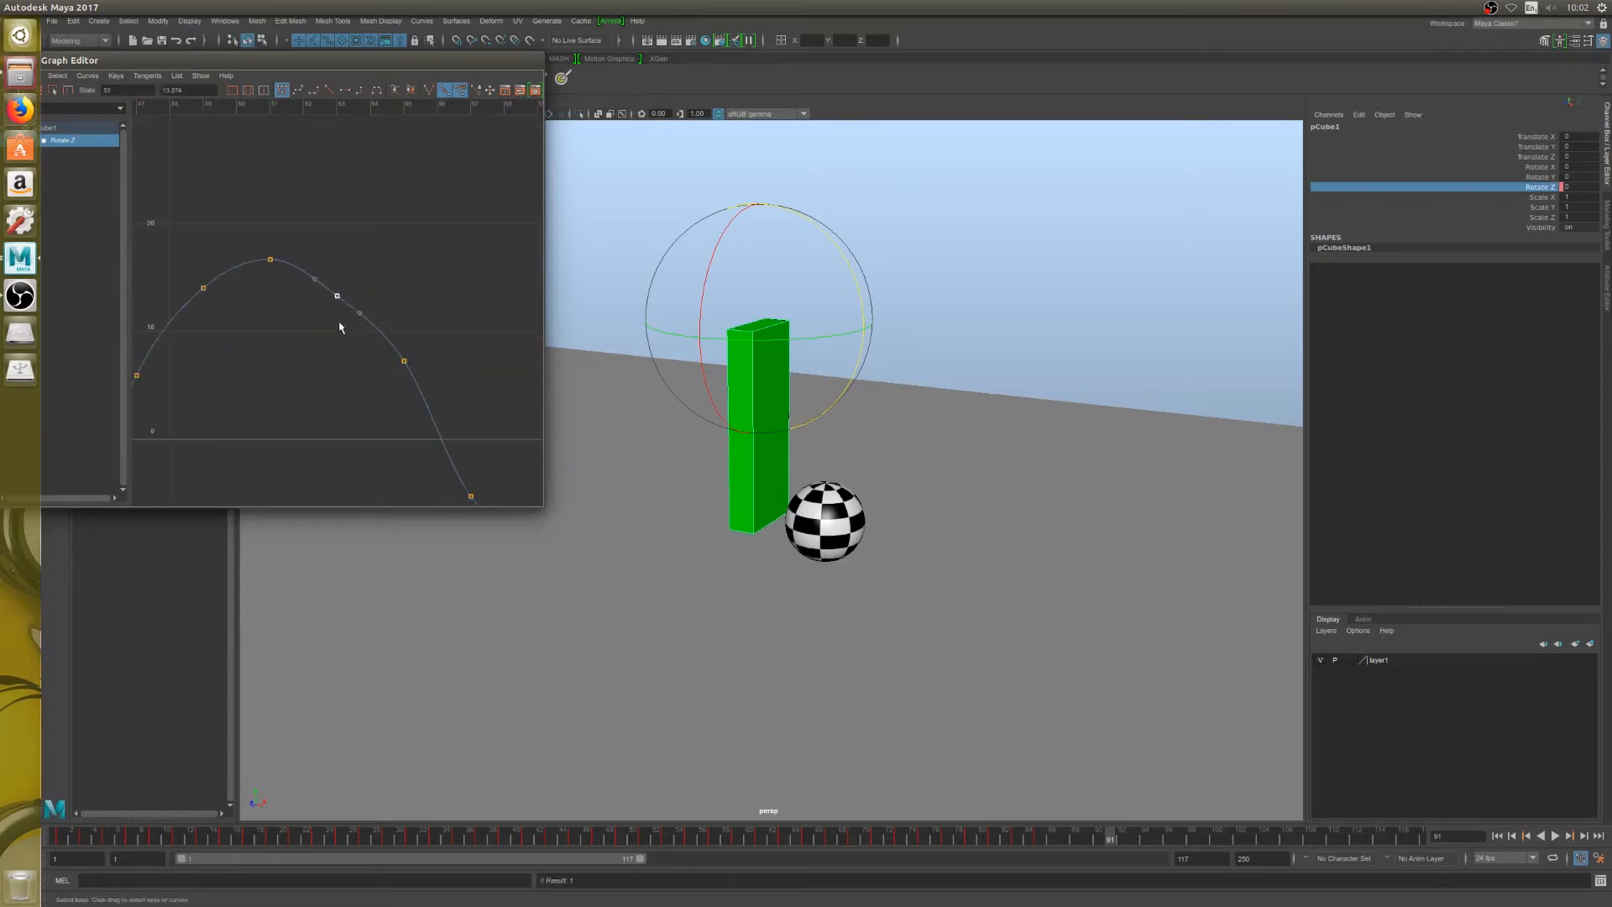
key(a)
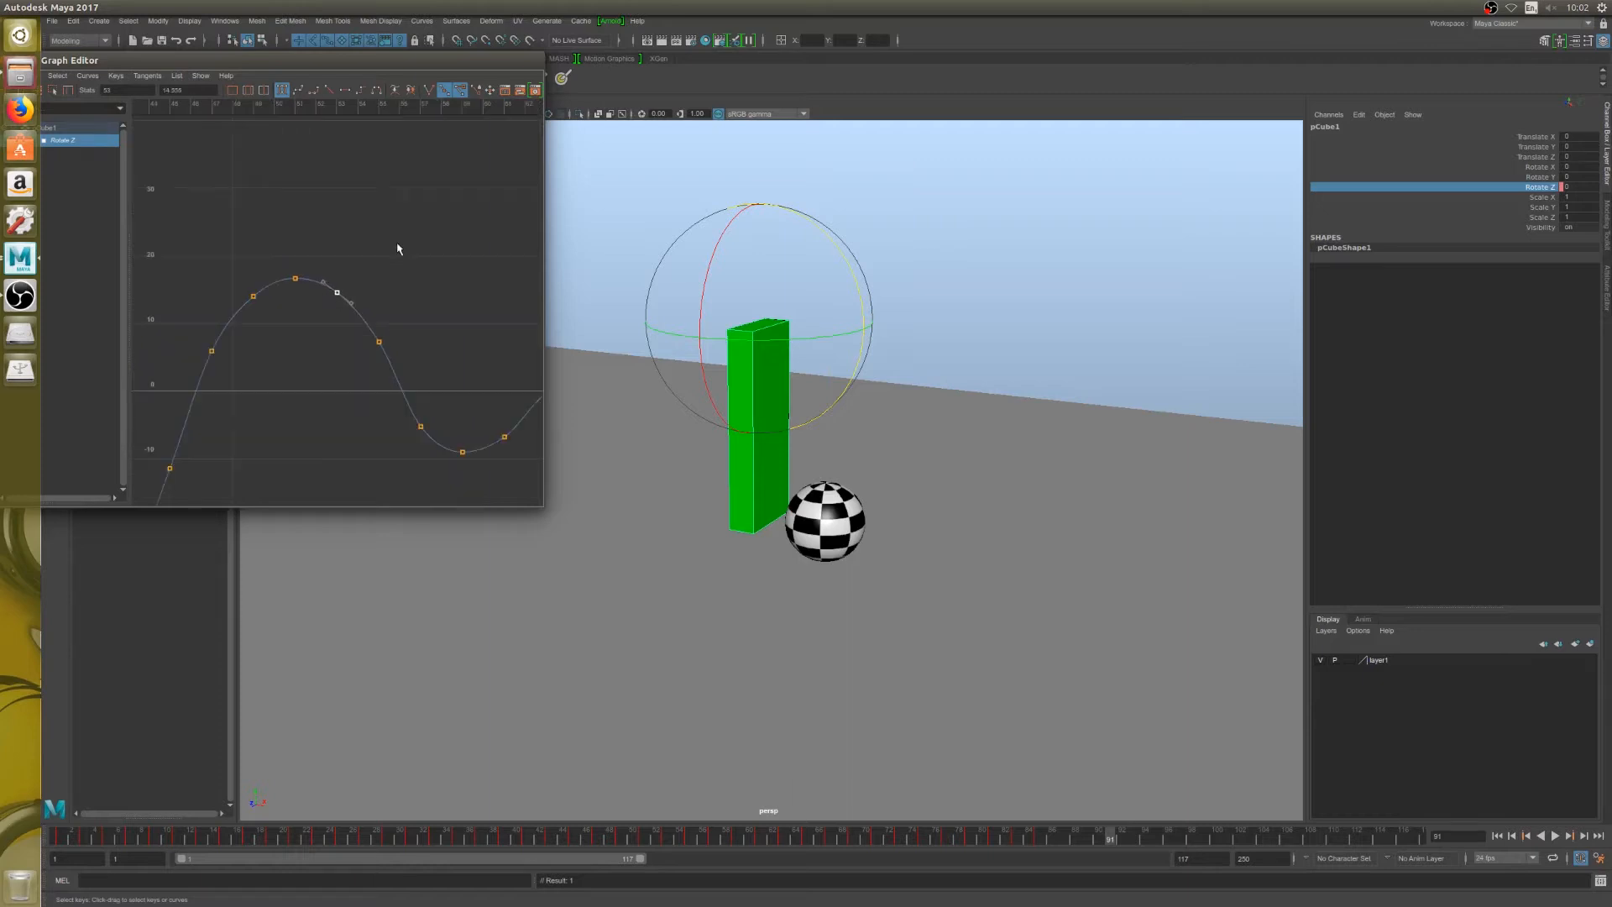
Step: Raise the block's Rotate Z key at frame 65 to about 2.1° to smooth the rise into the small peak
scroll(416, 389, down, 1)
drag(443, 351, 443, 349)
key(f)
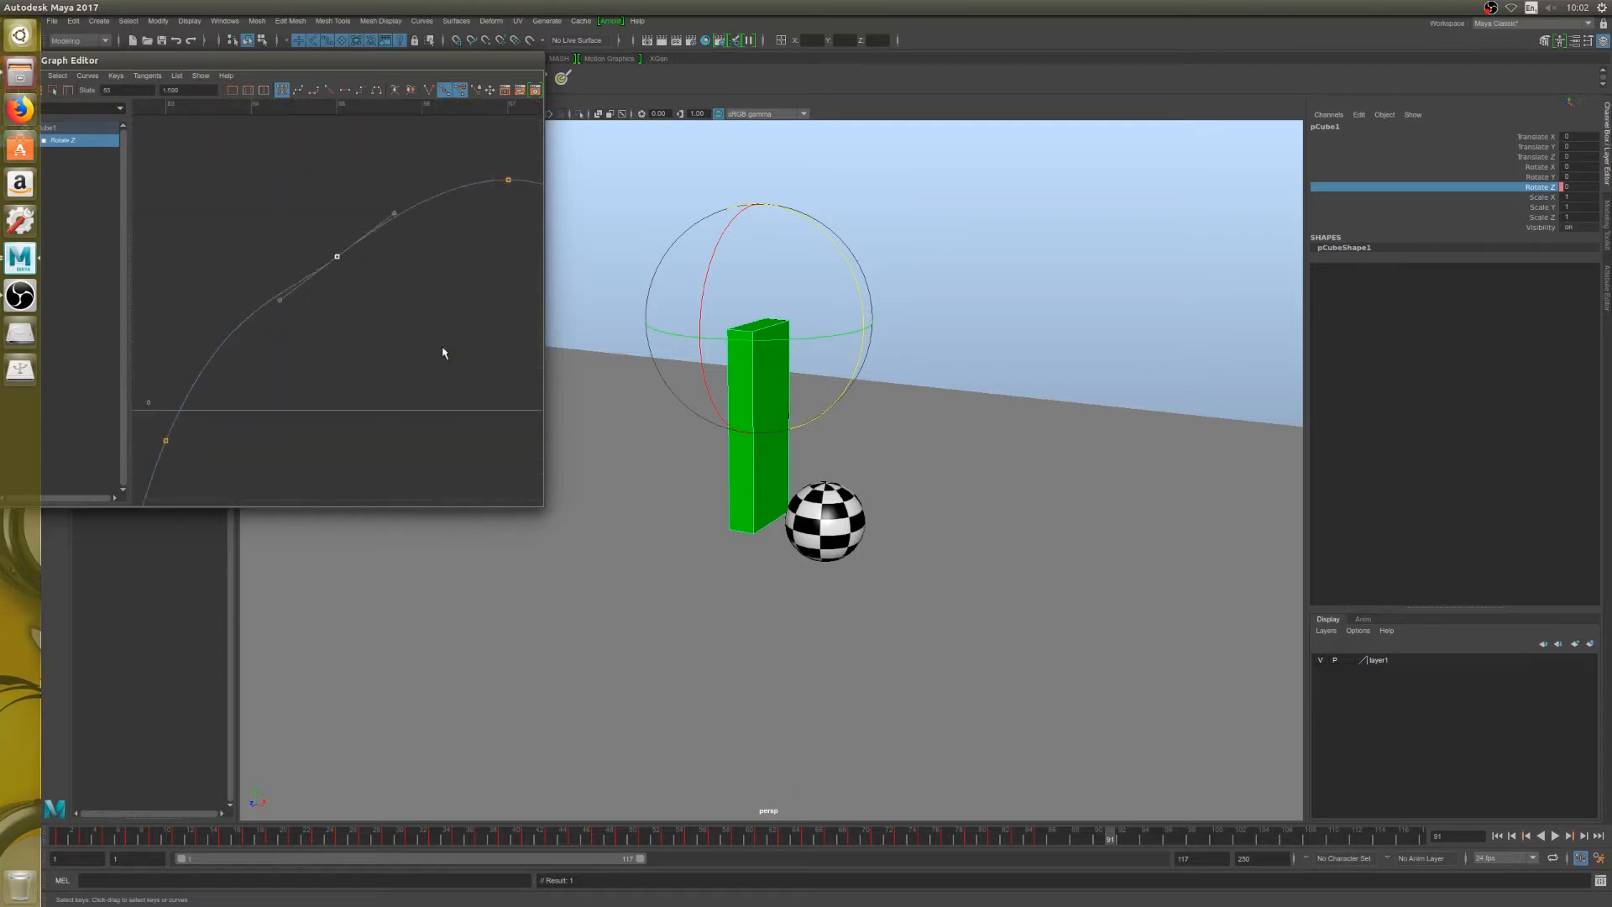
scroll(411, 336, down, 1)
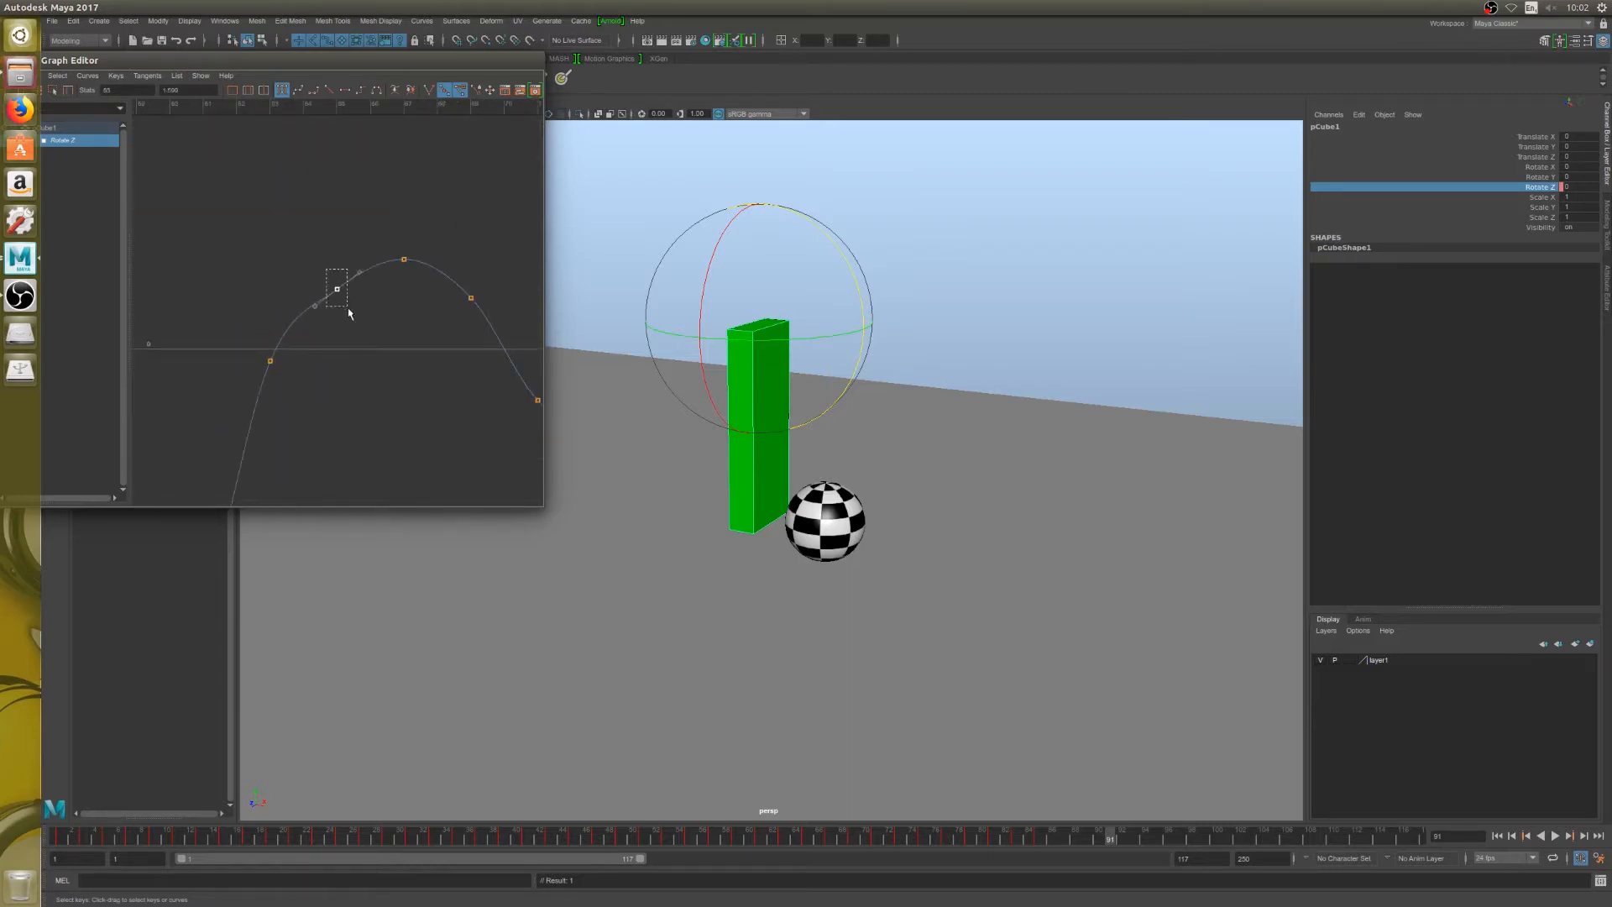
drag(337, 294, 333, 282)
scroll(384, 320, down, 5)
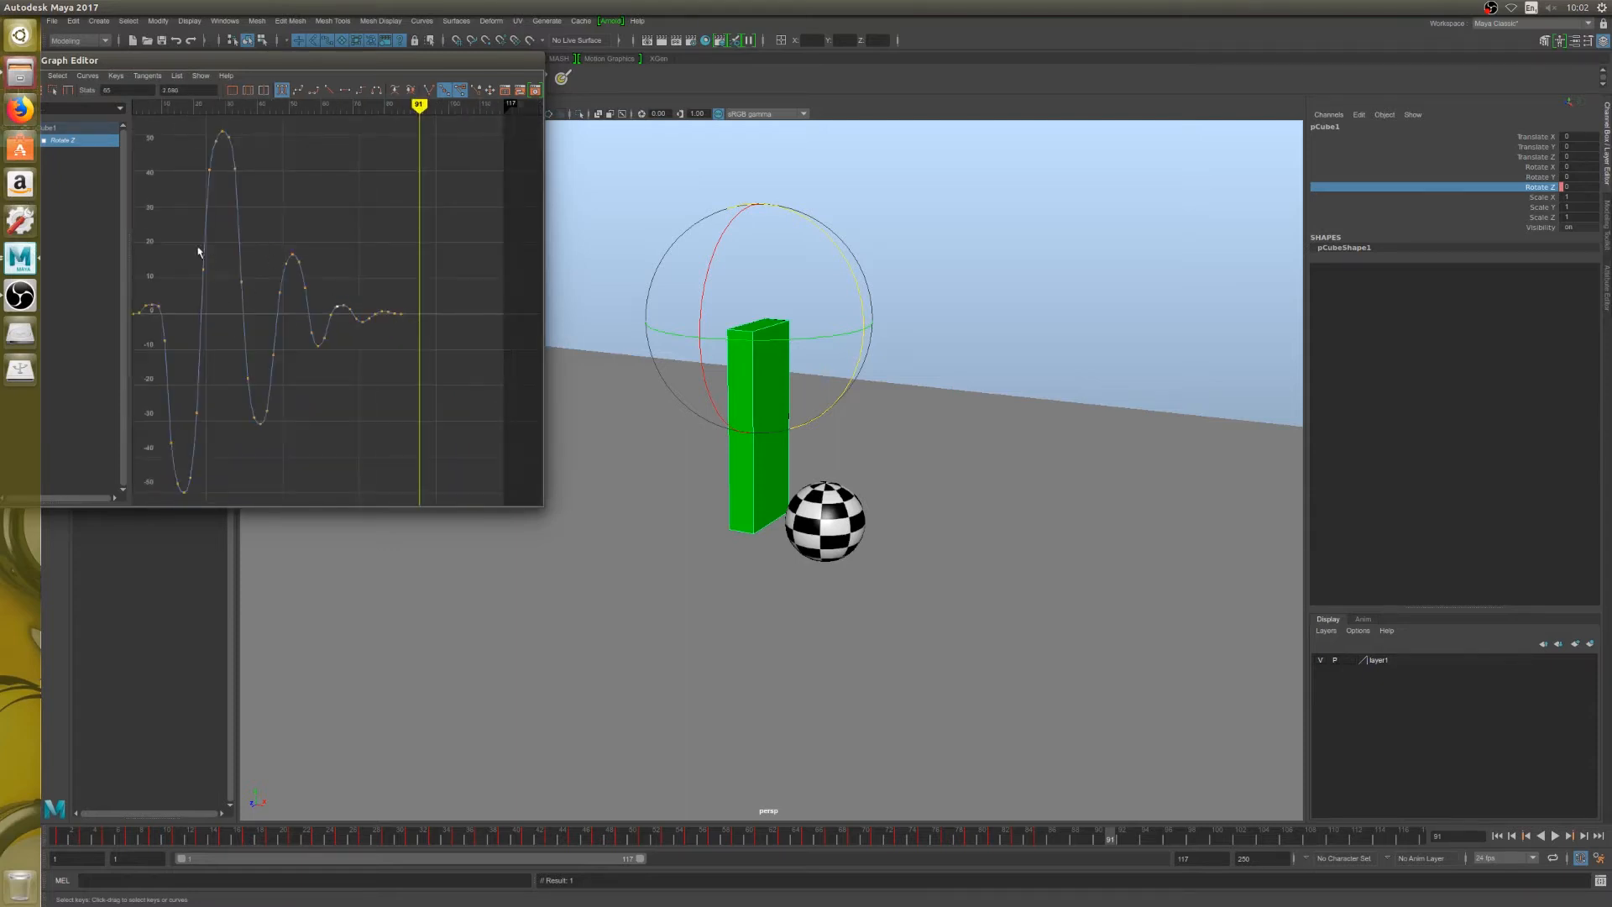
Step: Raise the block's Rotate Z key at frame 27 by about 1.5° to round the approach to the highest peak
key(f)
click(378, 276)
key(f)
scroll(445, 313, up, 3)
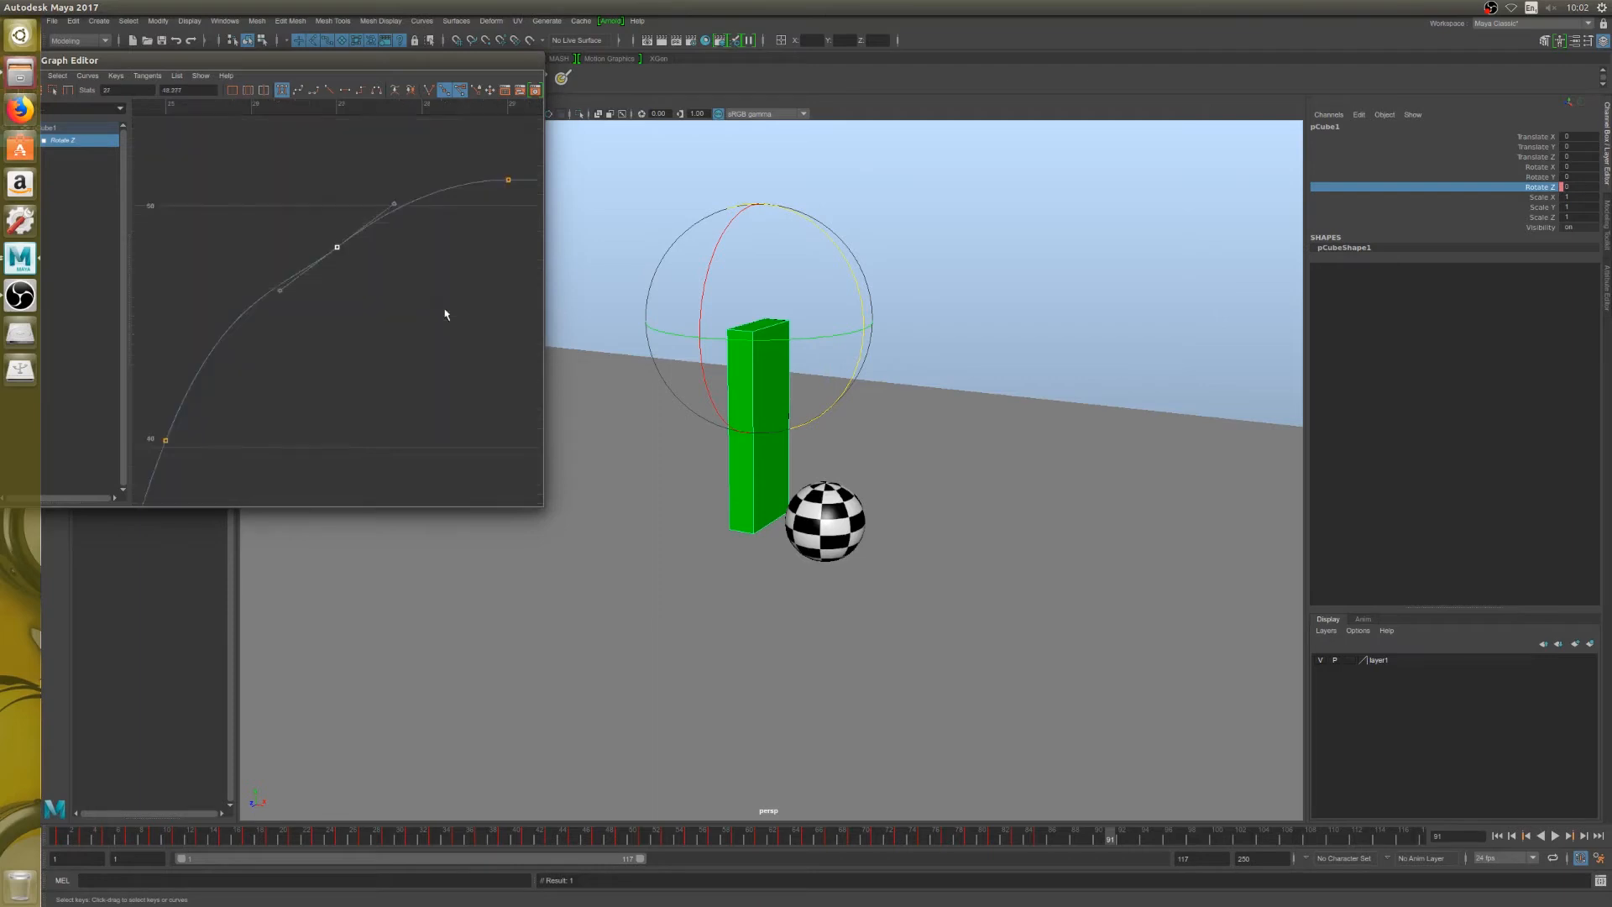
click(507, 180)
key(f)
scroll(351, 312, up, 1)
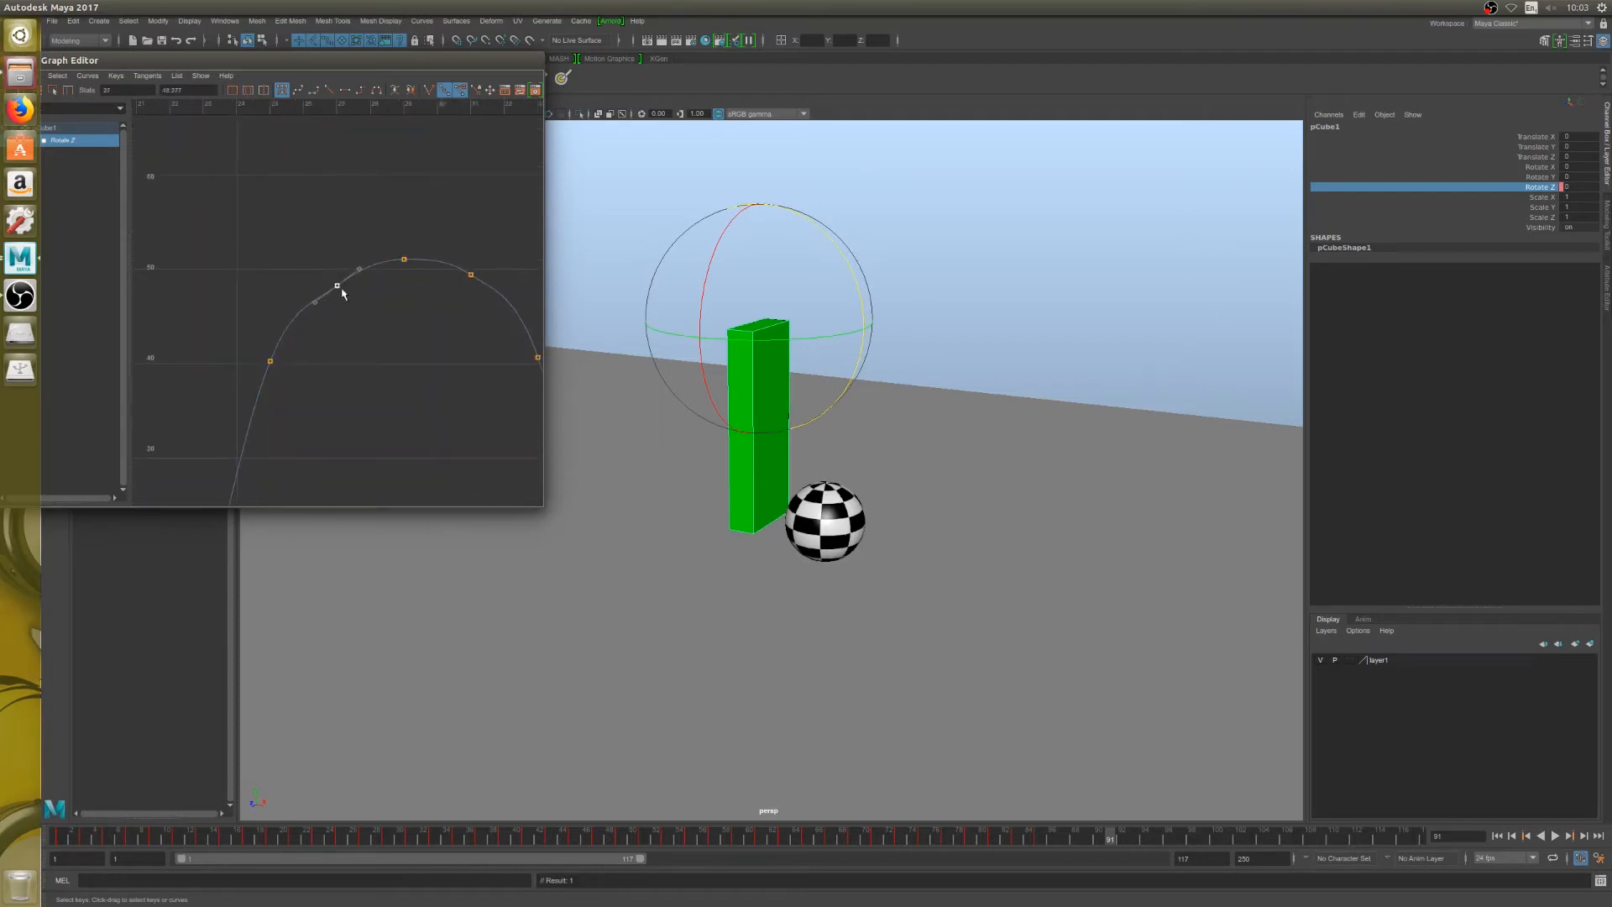
shift+middle_drag(337, 279, 337, 266)
Step: Raise the block's Rotate Z key at frame 31 slightly to about 49.8°
drag(435, 229, 479, 288)
shift+middle_drag(475, 285, 474, 284)
alt+right_drag(475, 285, 343, 356)
Step: Play the animation from frame 1 to check the smoothed swing, and stop the playback
click(1496, 836)
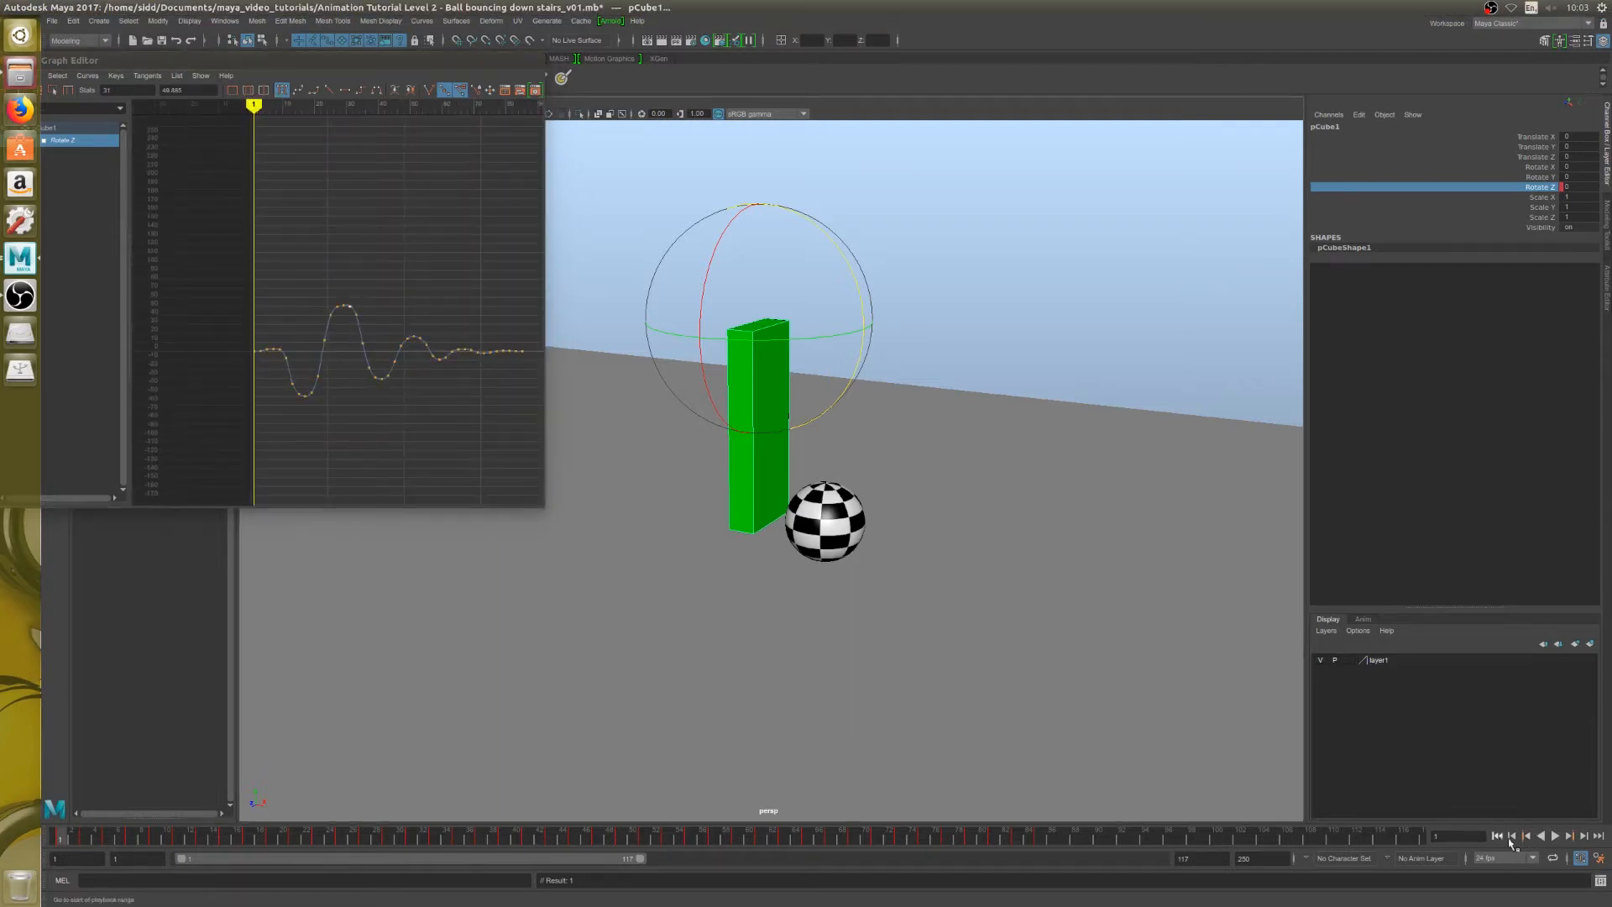
click(1552, 837)
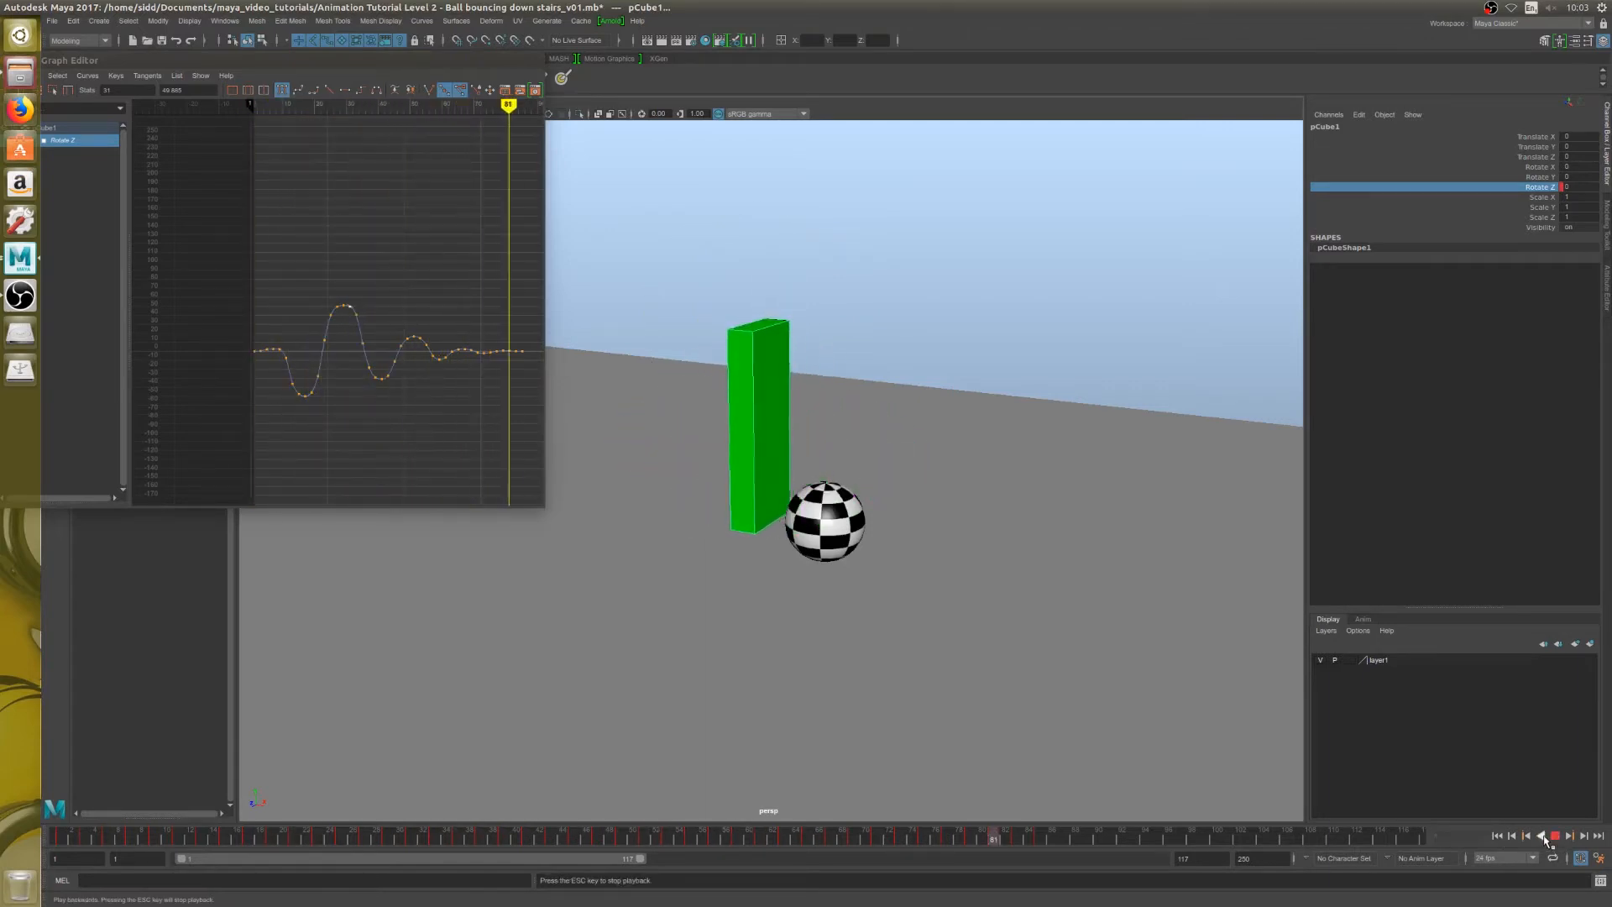
click(1555, 837)
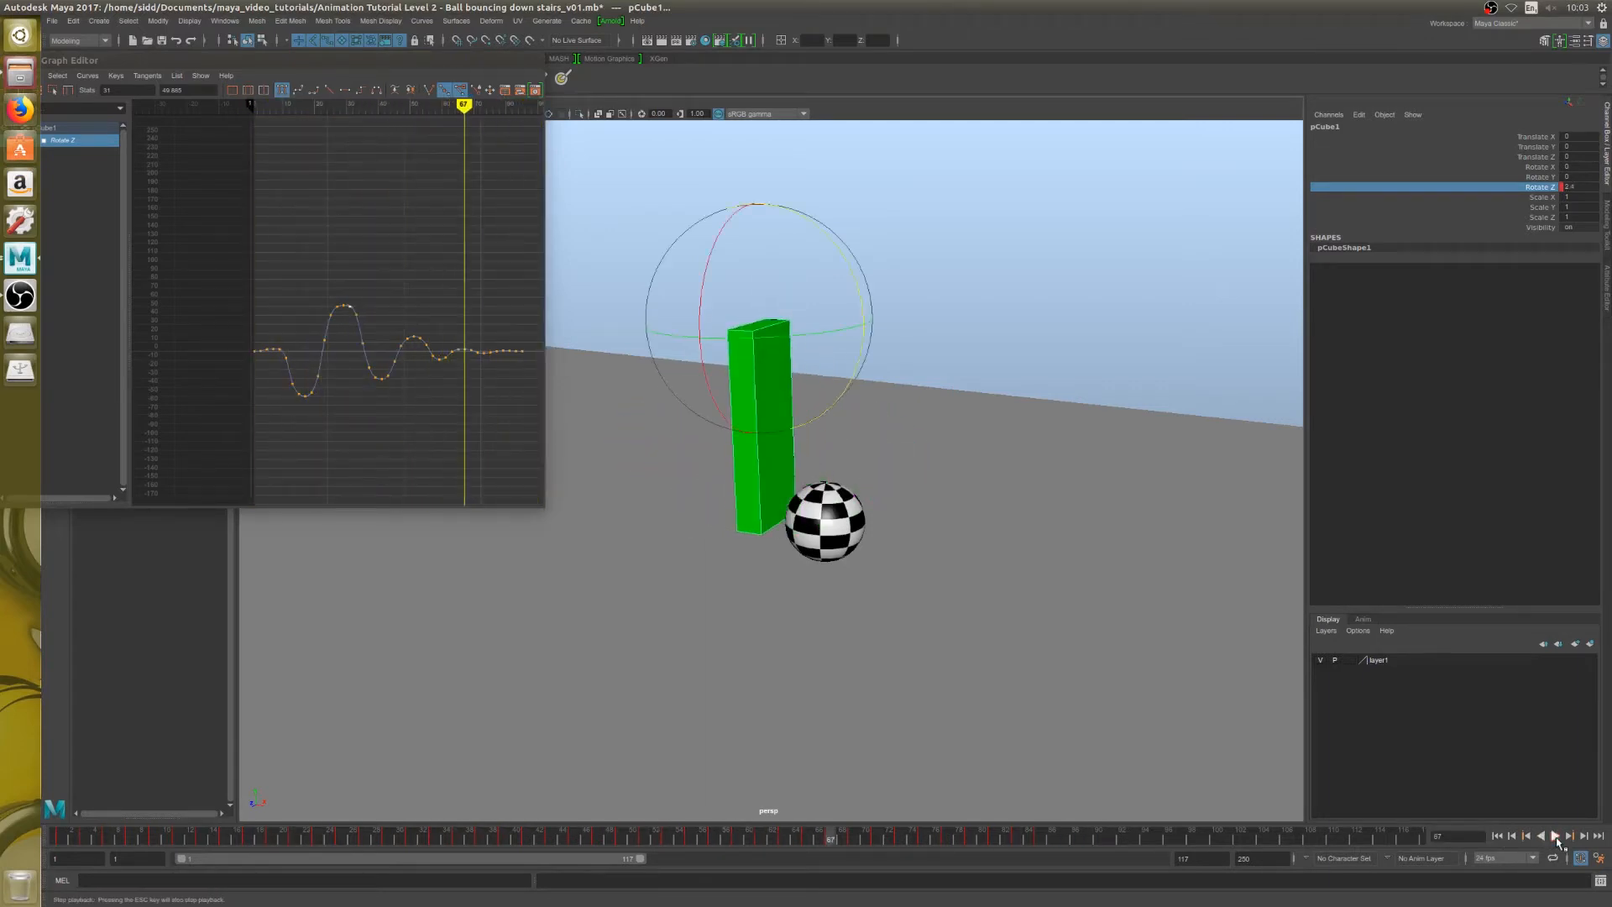
Step: Step frame by frame from about frame 30 to frame 67 and examine the block's pose against the Rotate Z curve
click(350, 112)
scroll(384, 334, up, 6)
scroll(385, 334, down, 4)
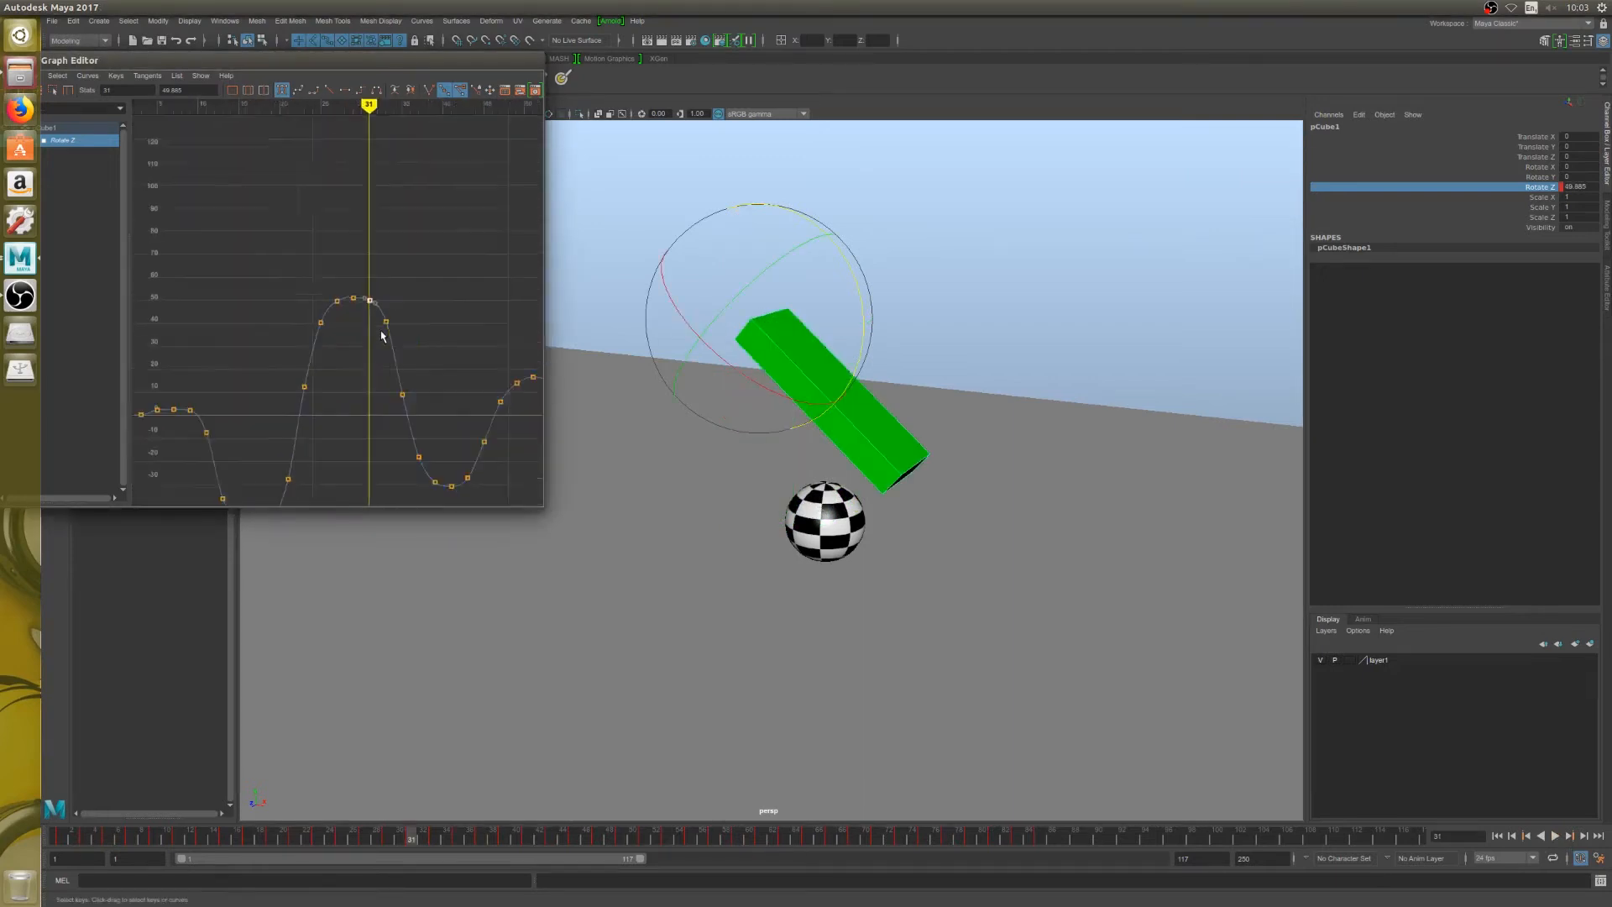
key(alt+comma)
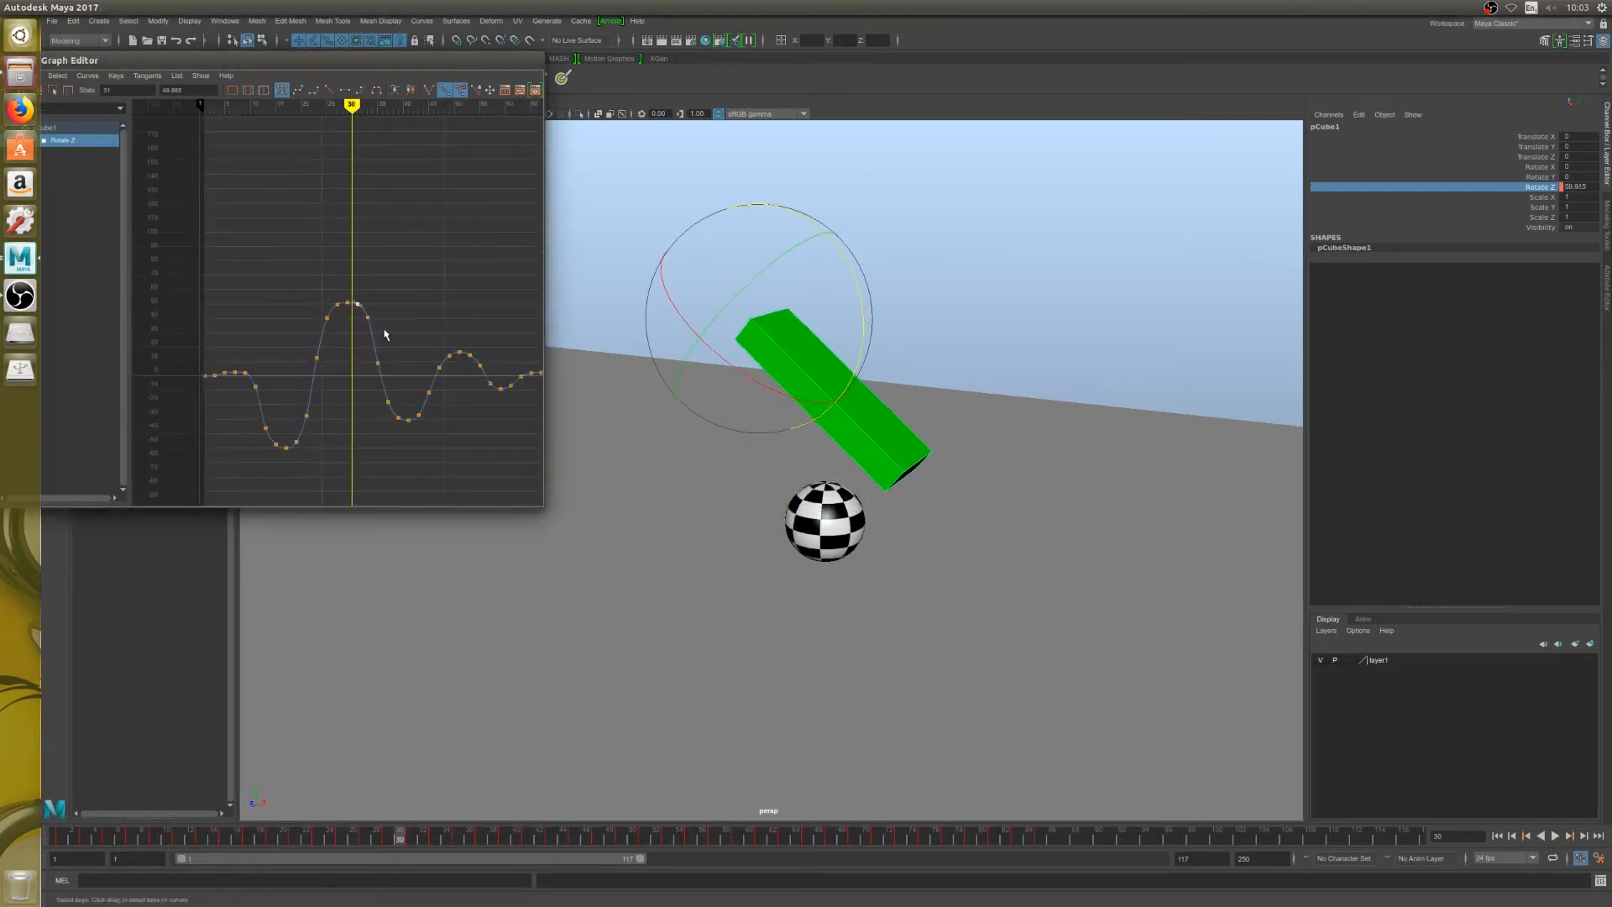
key(alt+period)
key(alt+period)
key(alt+period)
key(alt+period)
key(alt+period)
key(alt+period)
key(alt+period)
key(alt+period)
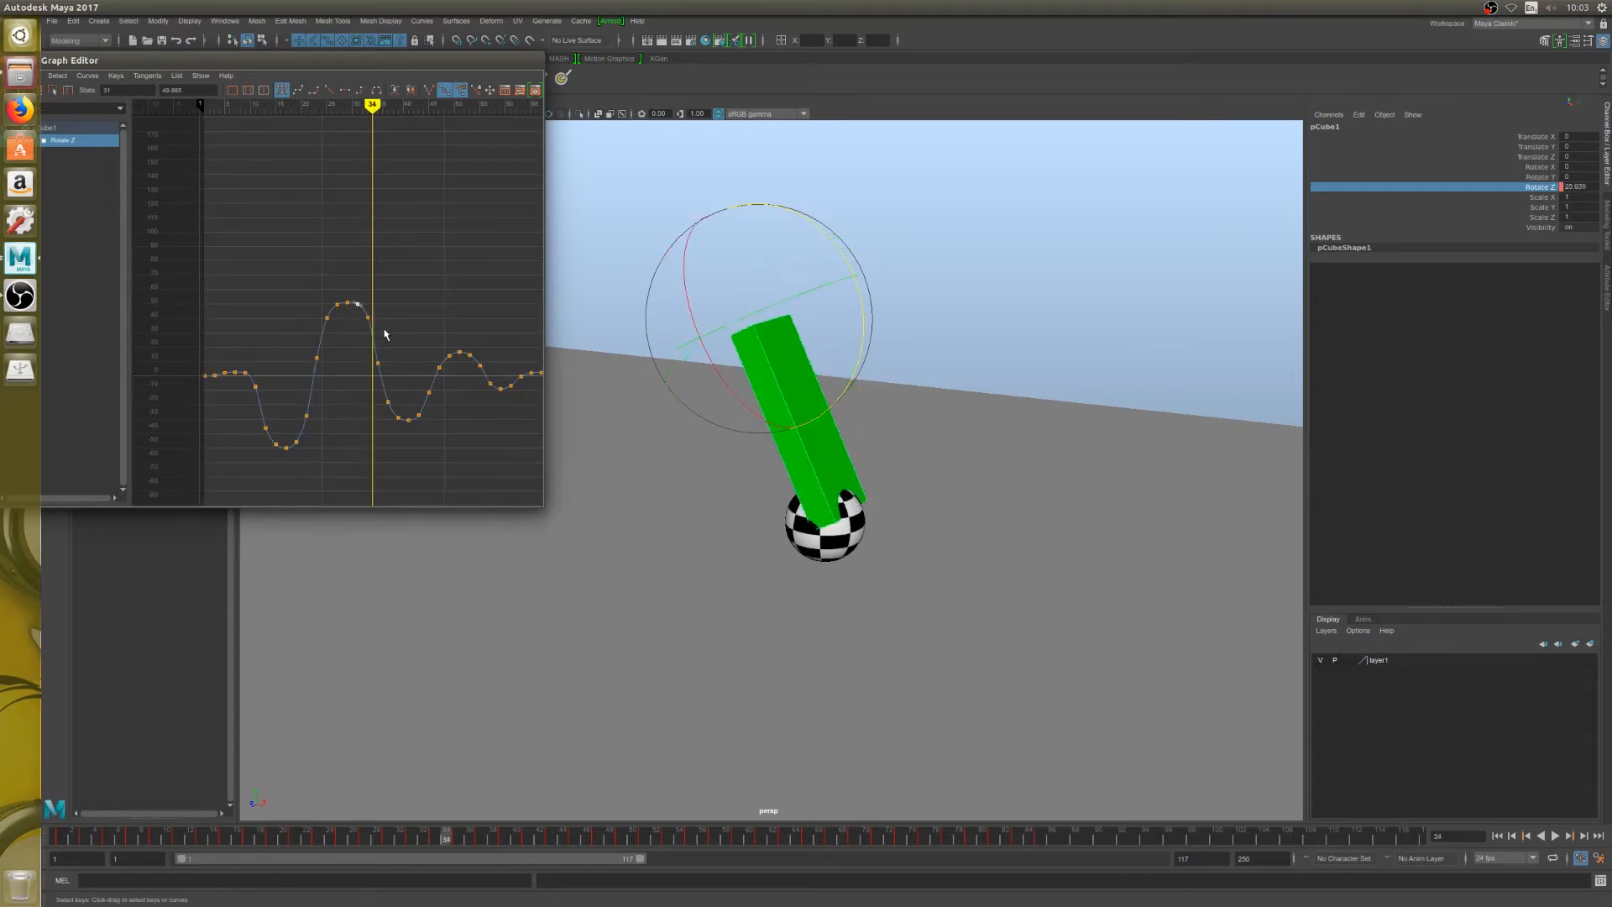
key(alt+period)
key(alt+period)
key(alt+period)
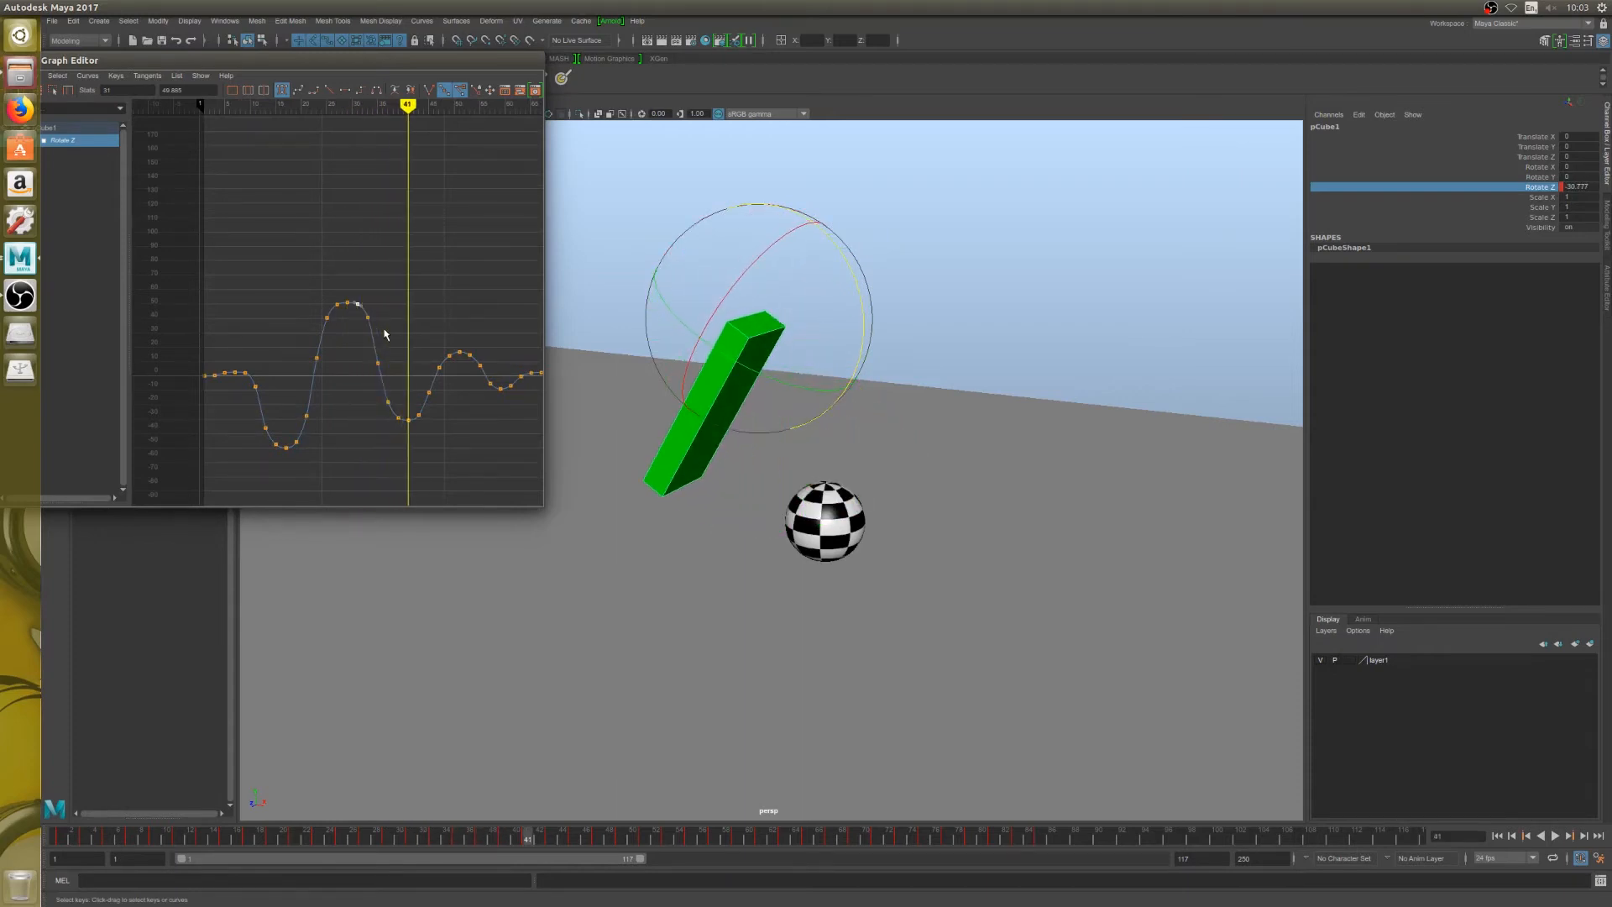
key(alt+period)
key(alt+period)
key(alt+period)
key(alt+period)
key(alt+period)
key(alt+period)
key(alt+period)
key(alt+period)
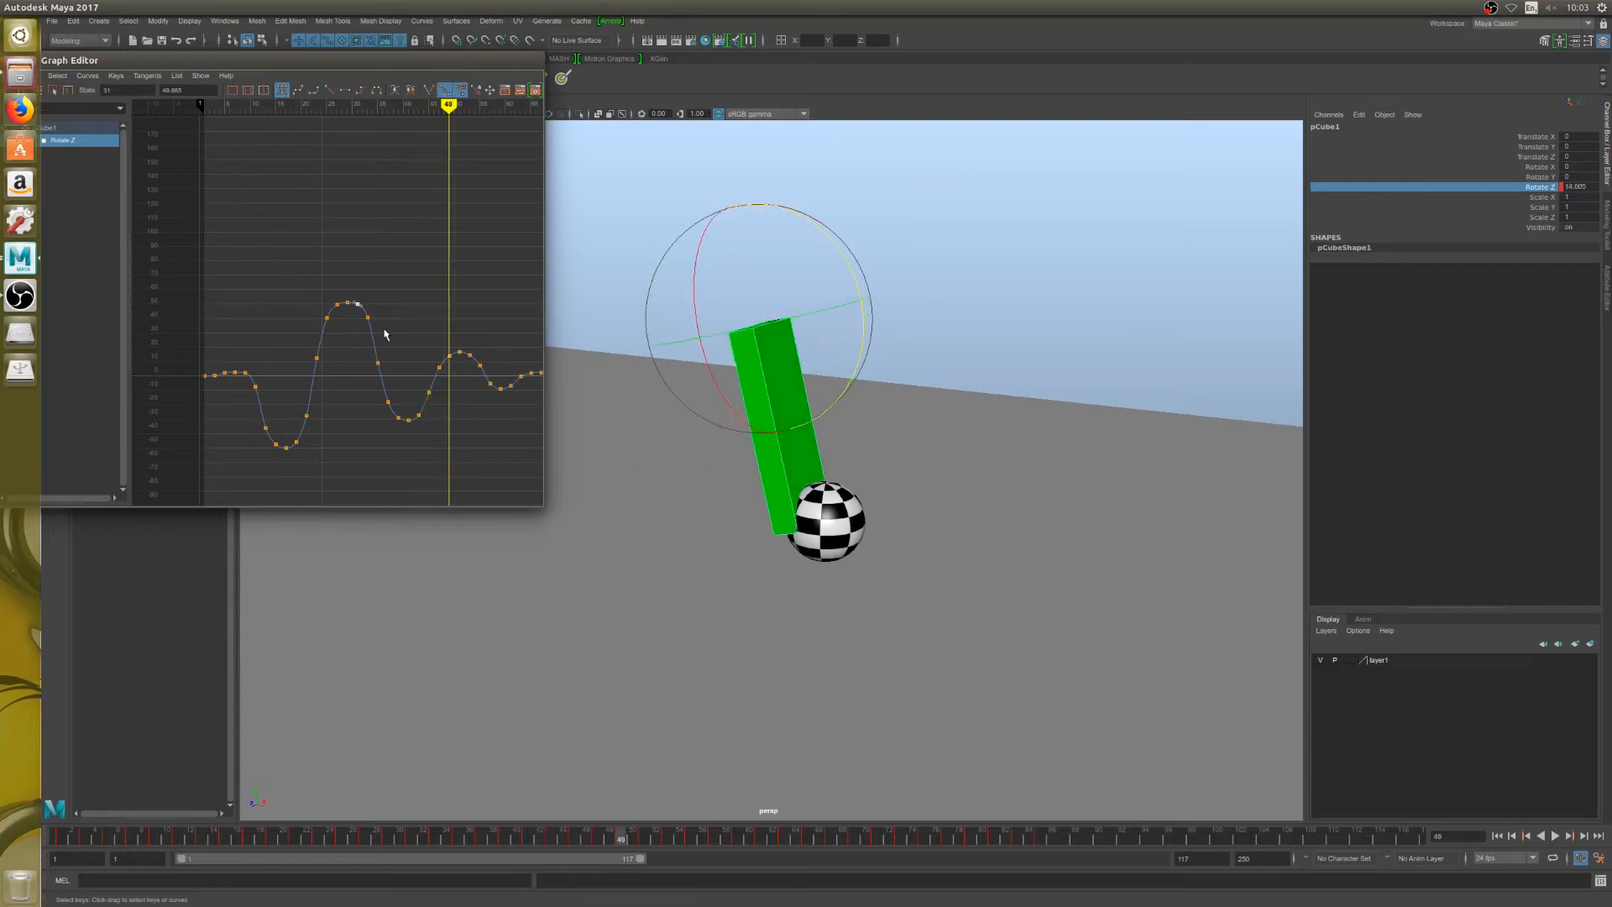
key(alt+period)
key(alt+period)
key(alt+period)
key(alt+period)
key(alt+period)
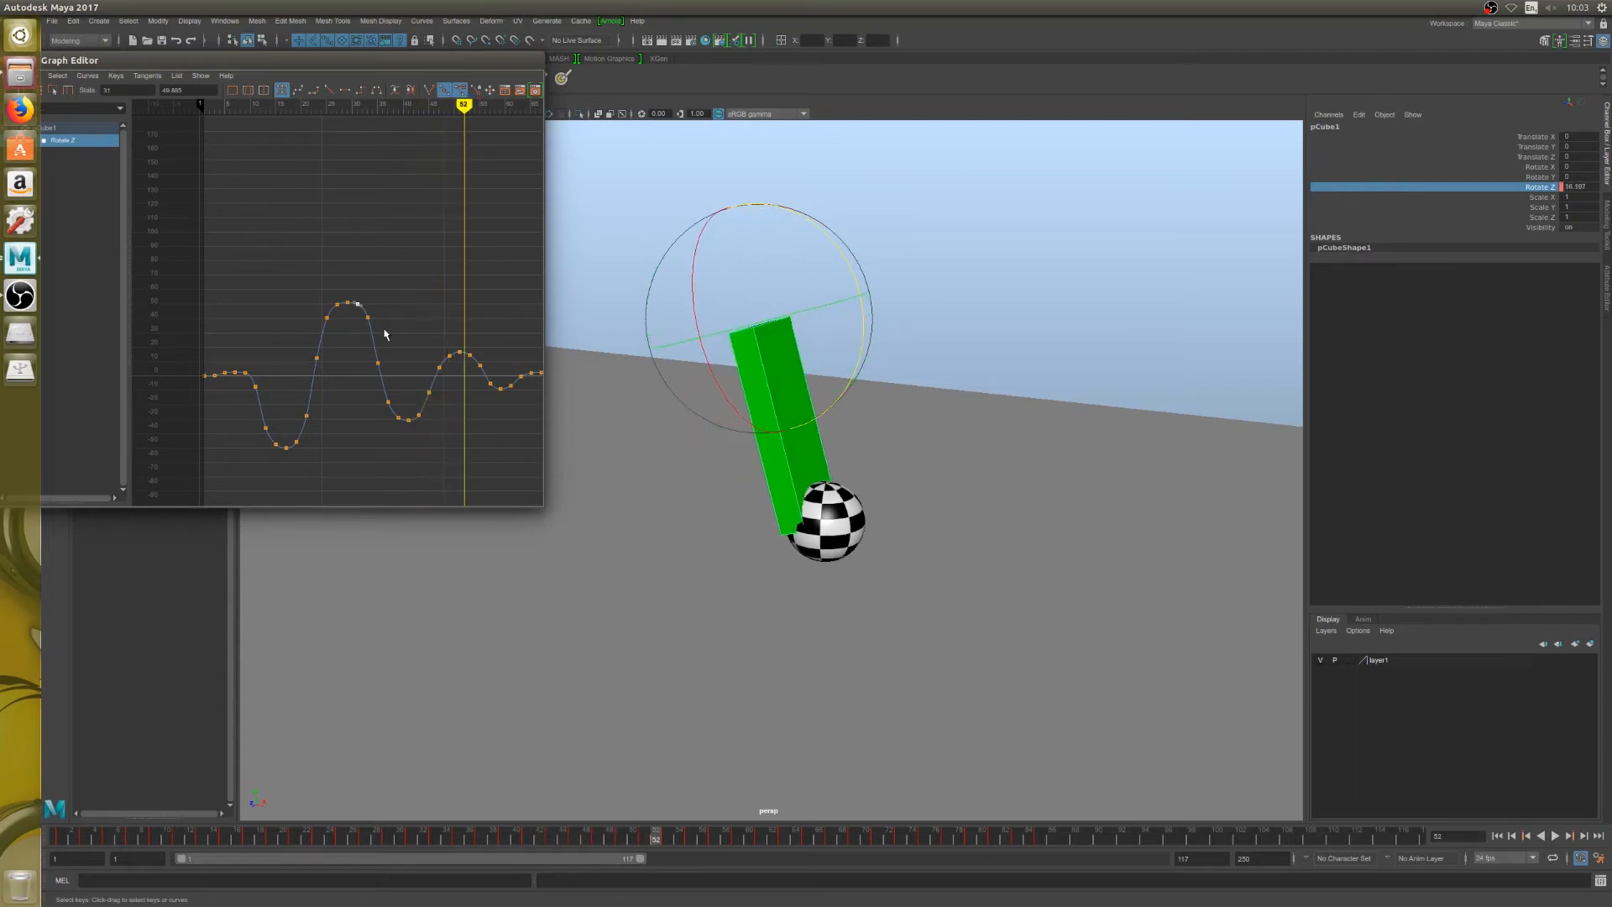
key(alt+period)
key(alt+period)
key(alt+period)
key(alt+period)
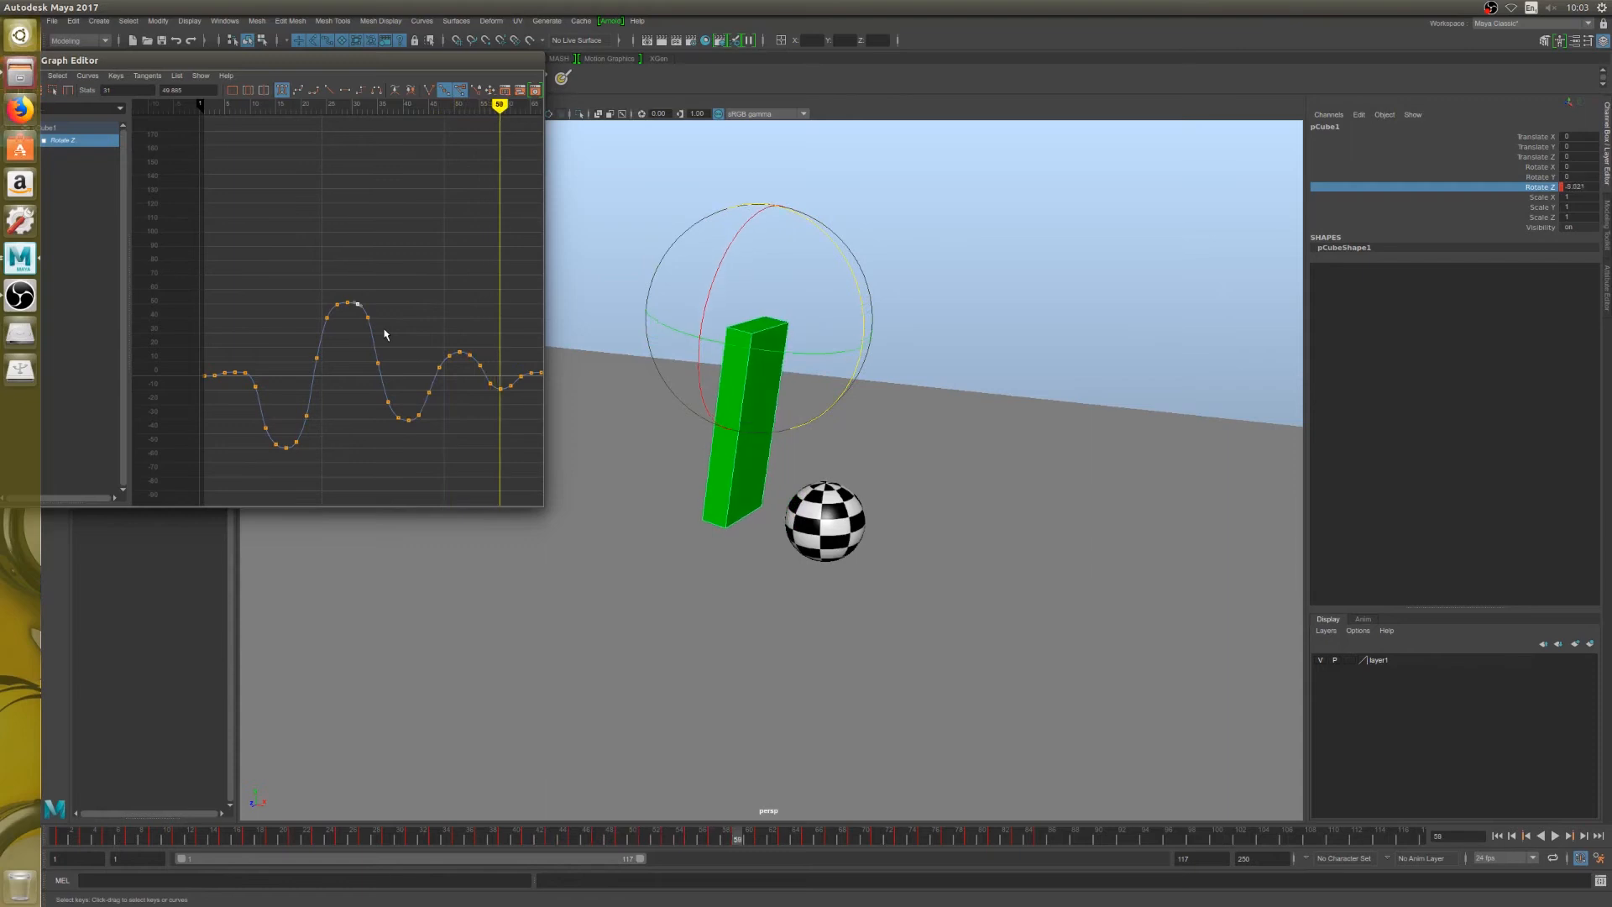
key(alt+period)
key(alt+period)
key(alt+period)
key(alt+period)
key(alt+period)
key(alt+period)
key(alt+period)
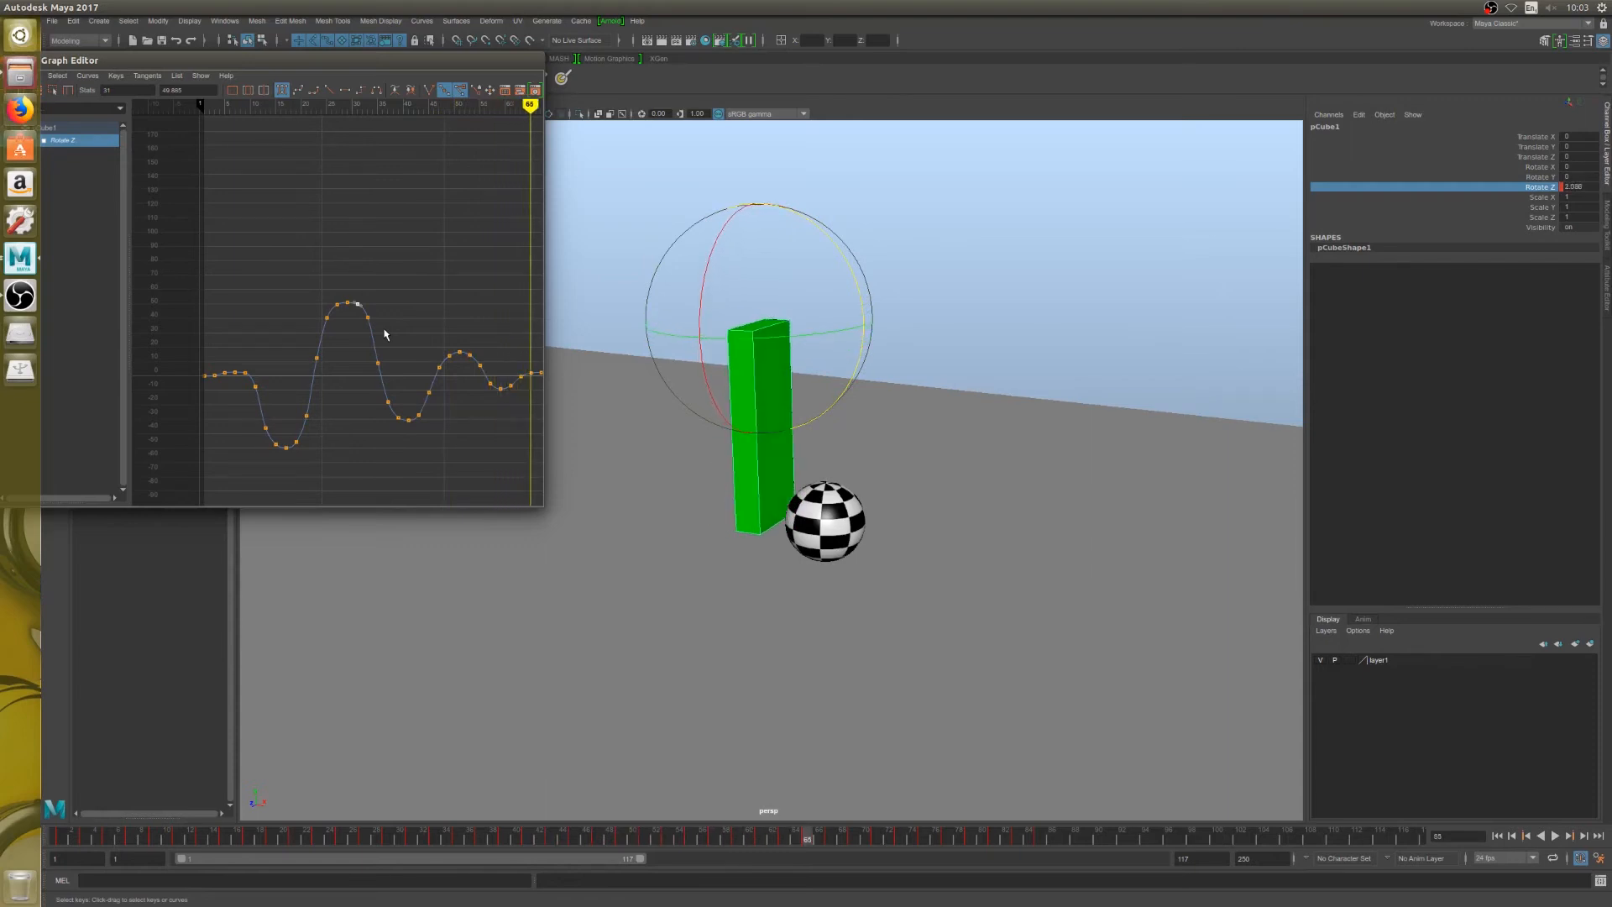
key(alt+period)
key(alt+period)
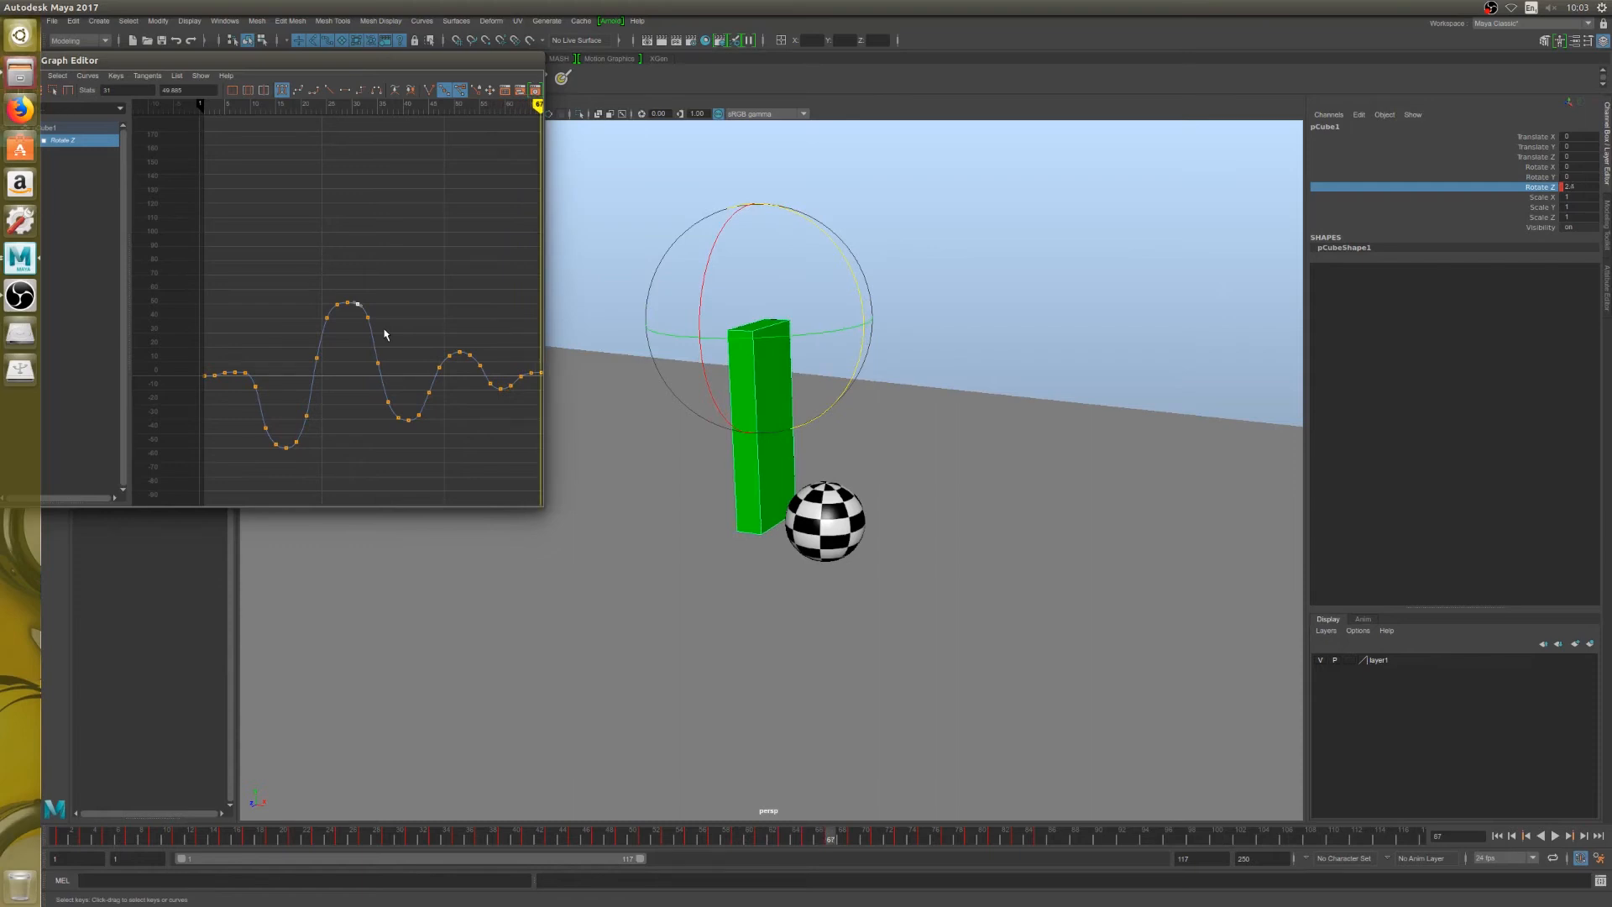
Step: Delete the block's Rotate Z key at frame 67
key(f)
scroll(401, 277, down, 14)
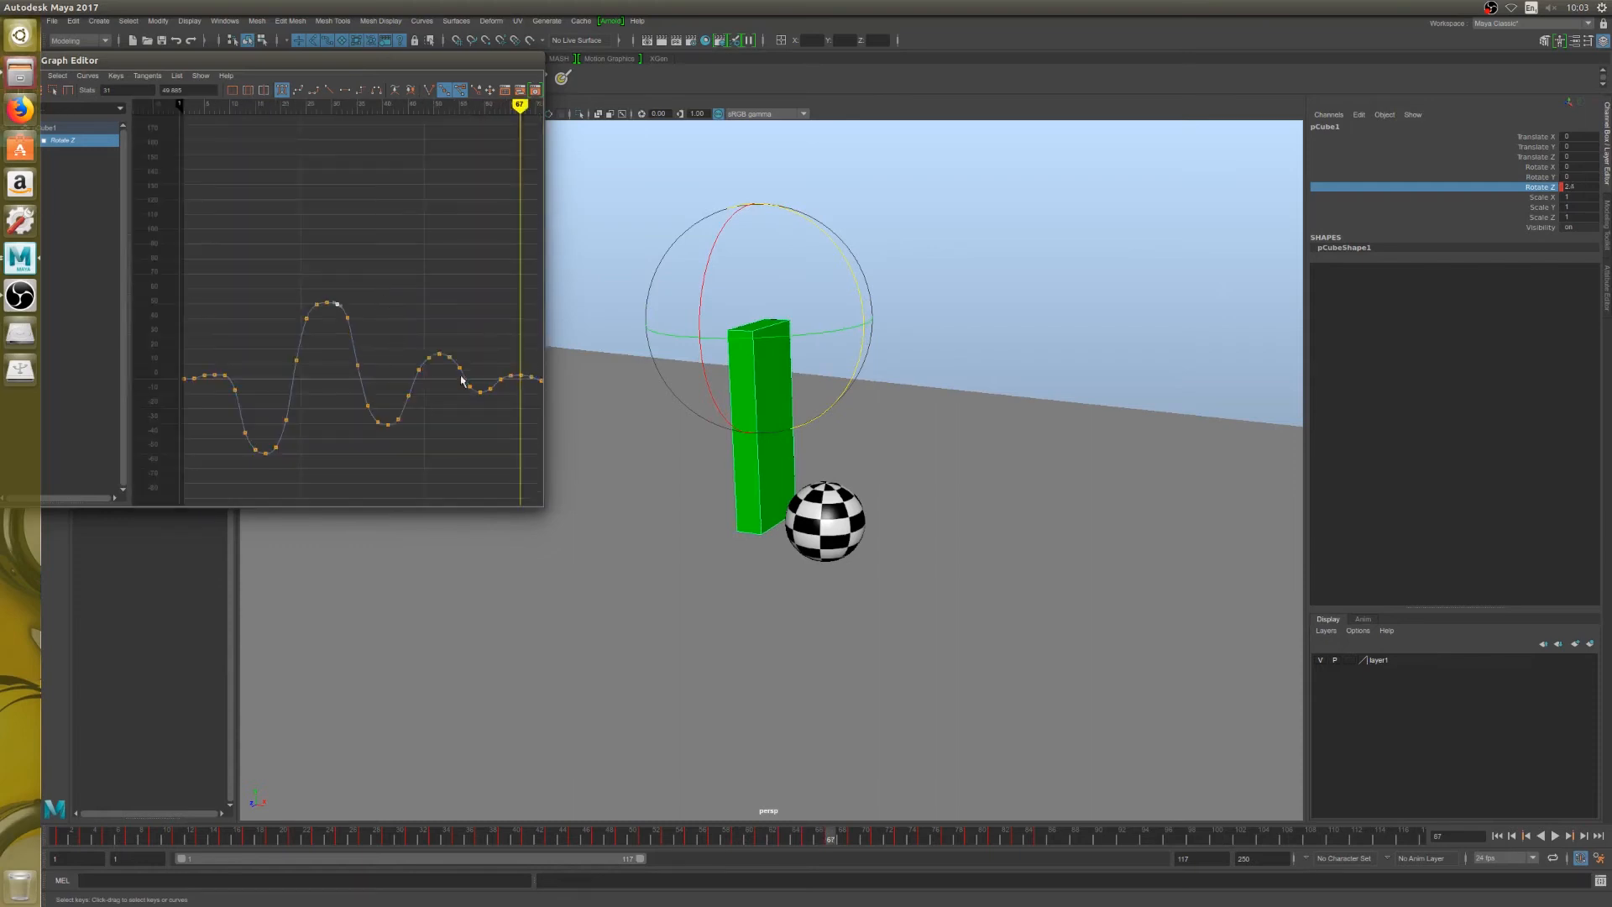
click(521, 374)
key(f)
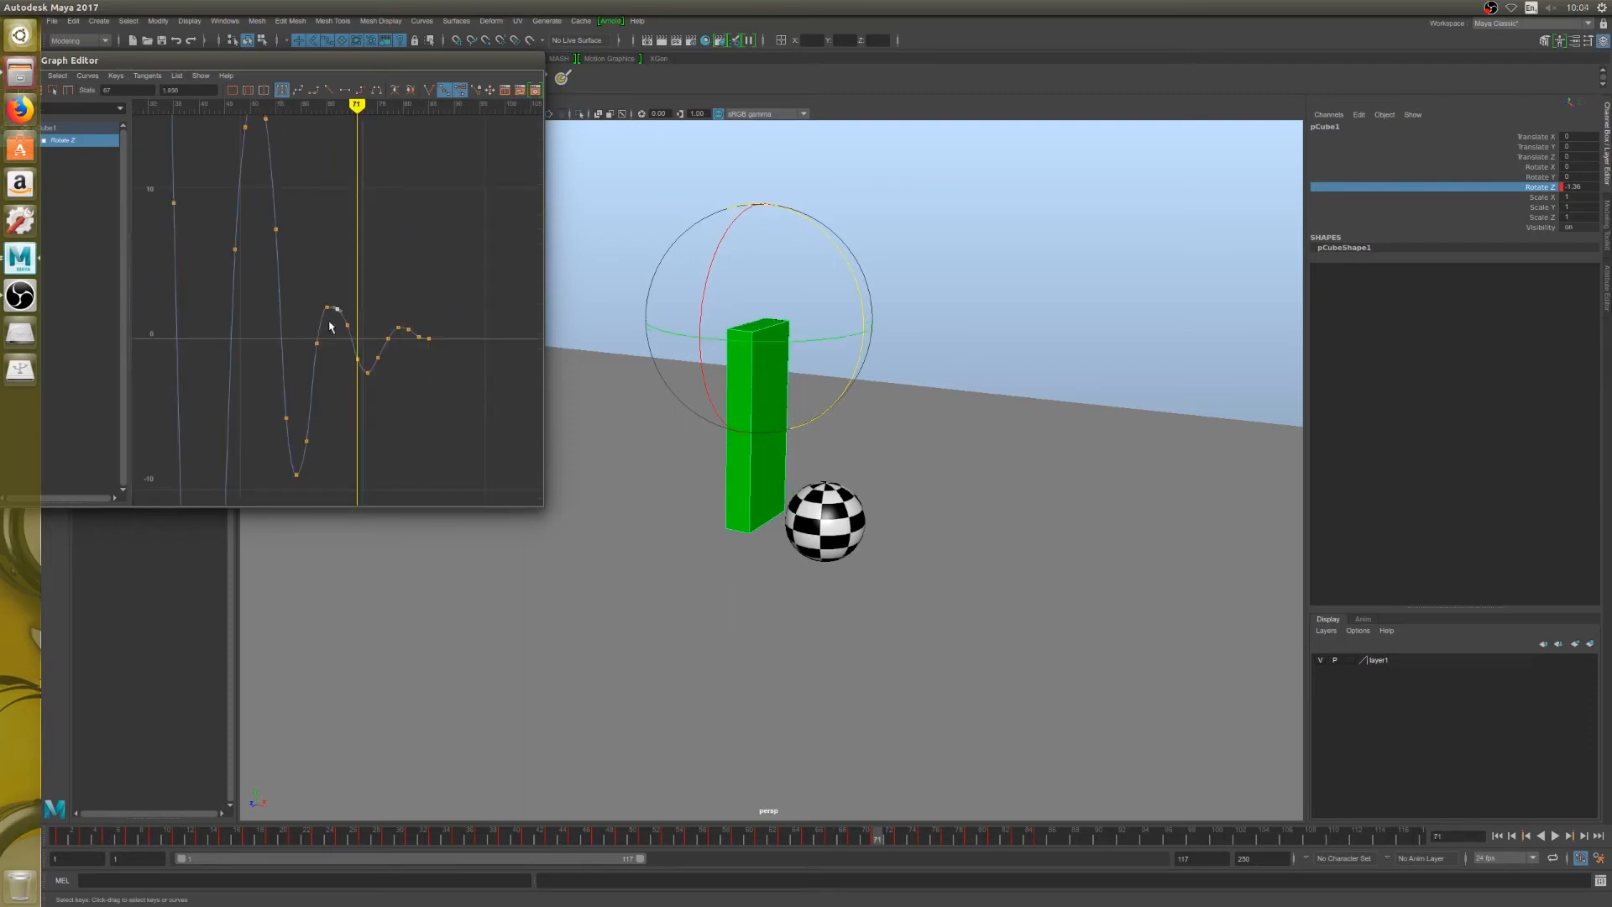
key(Delete)
Step: Shift the block's Rotate Z keys from frame 69 onward two frames earlier so they start at frame 67
drag(336, 290, 456, 403)
key(alt+comma)
key(alt+comma)
key(alt+comma)
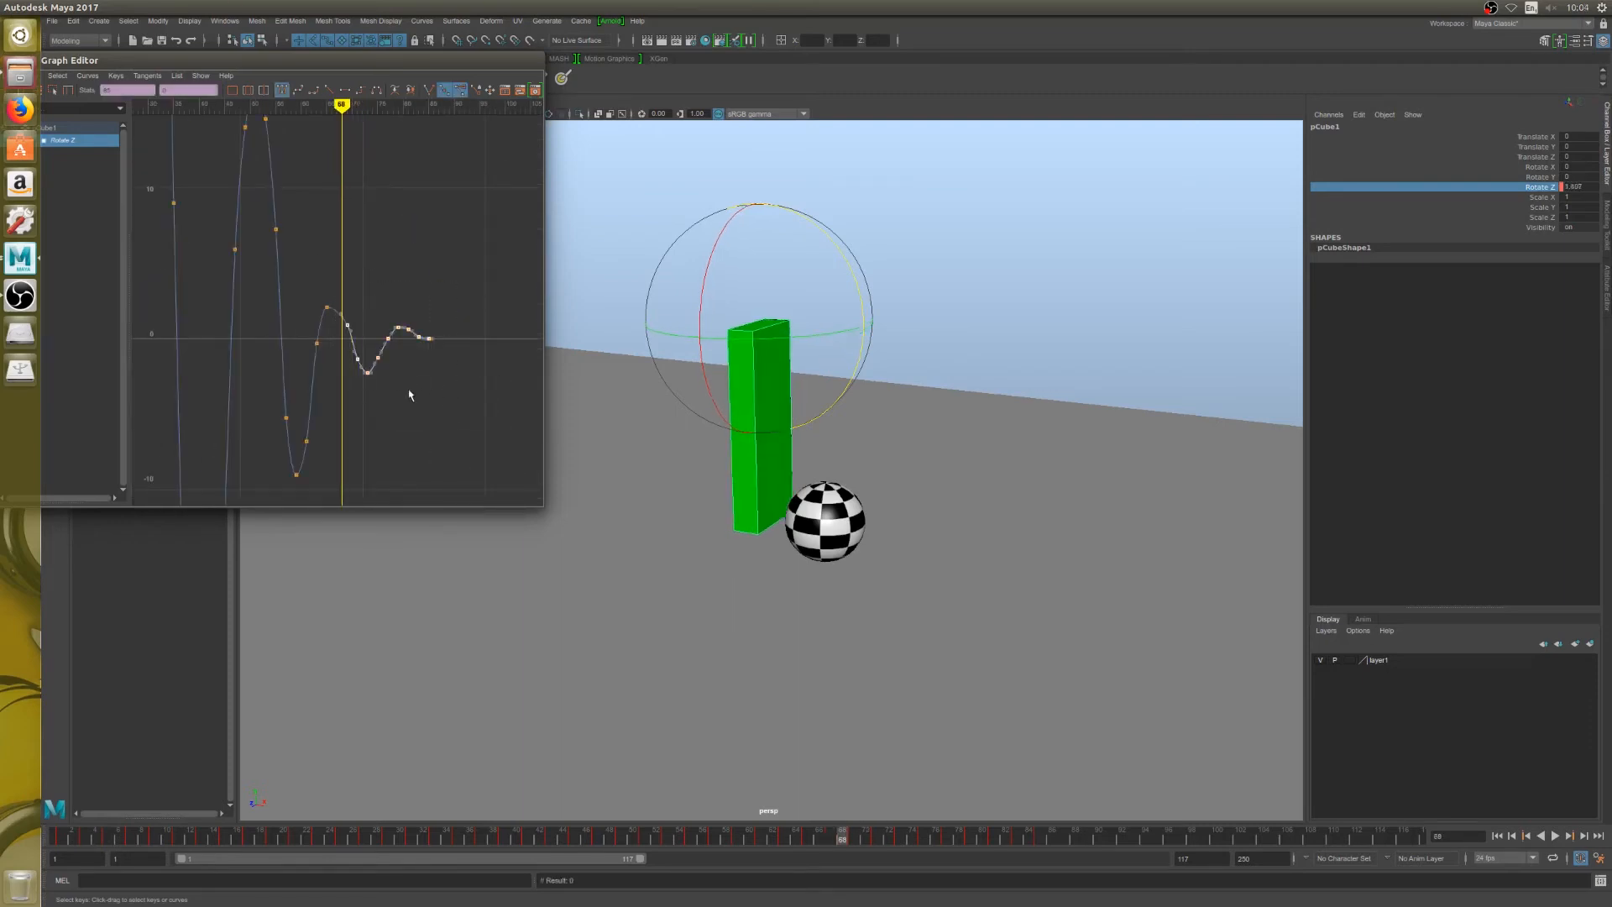
key(alt+period)
key(alt+comma)
key(alt+comma)
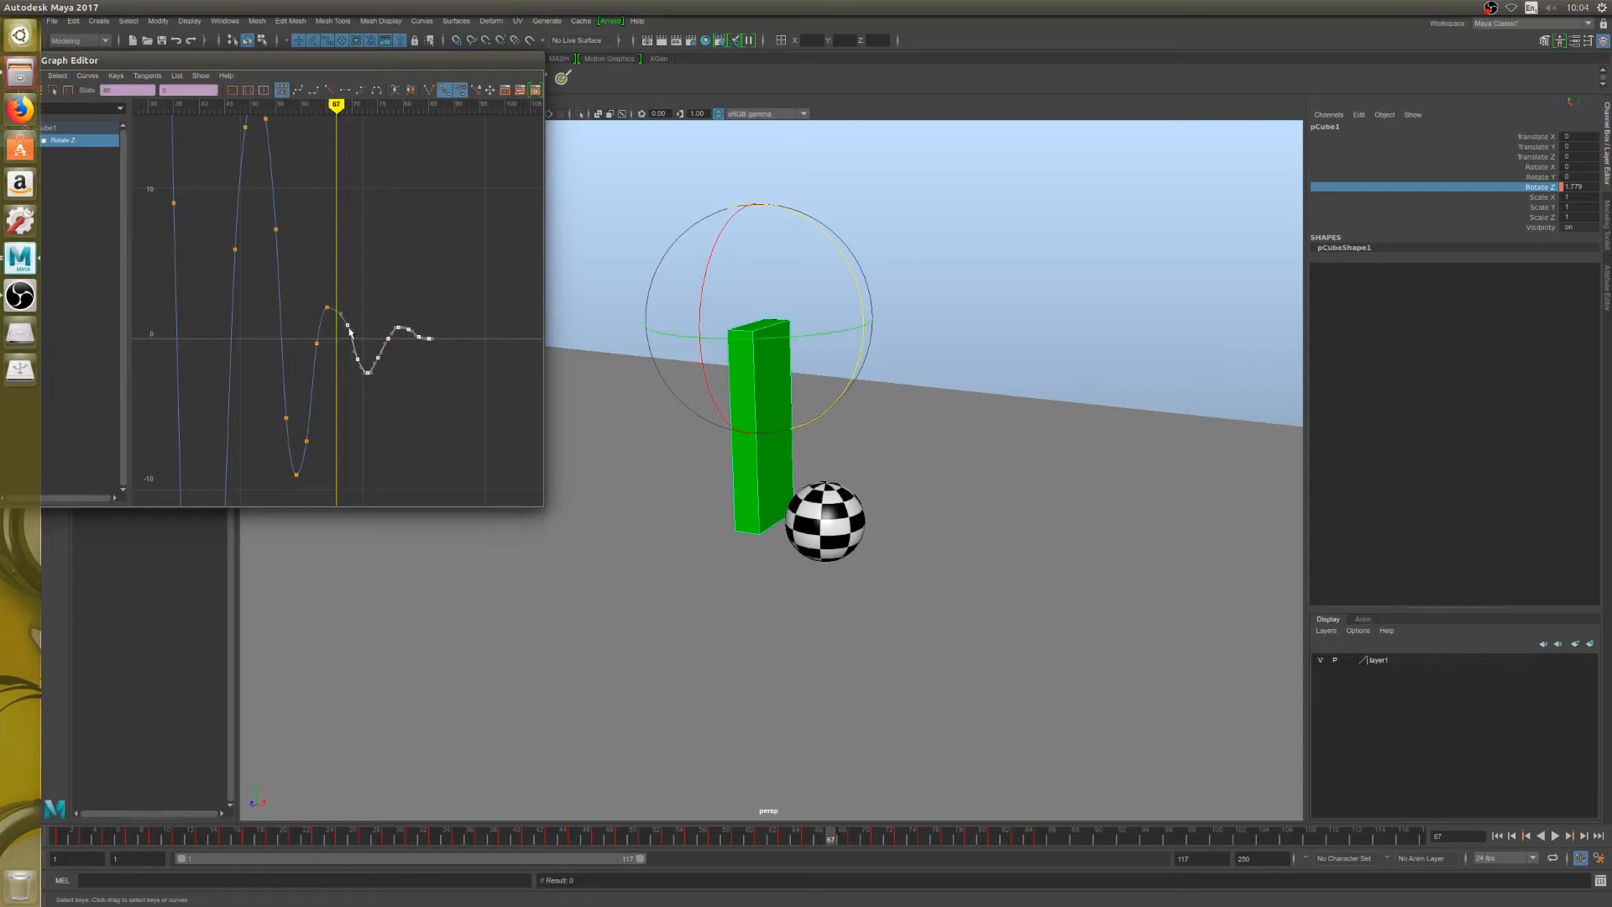
key(w)
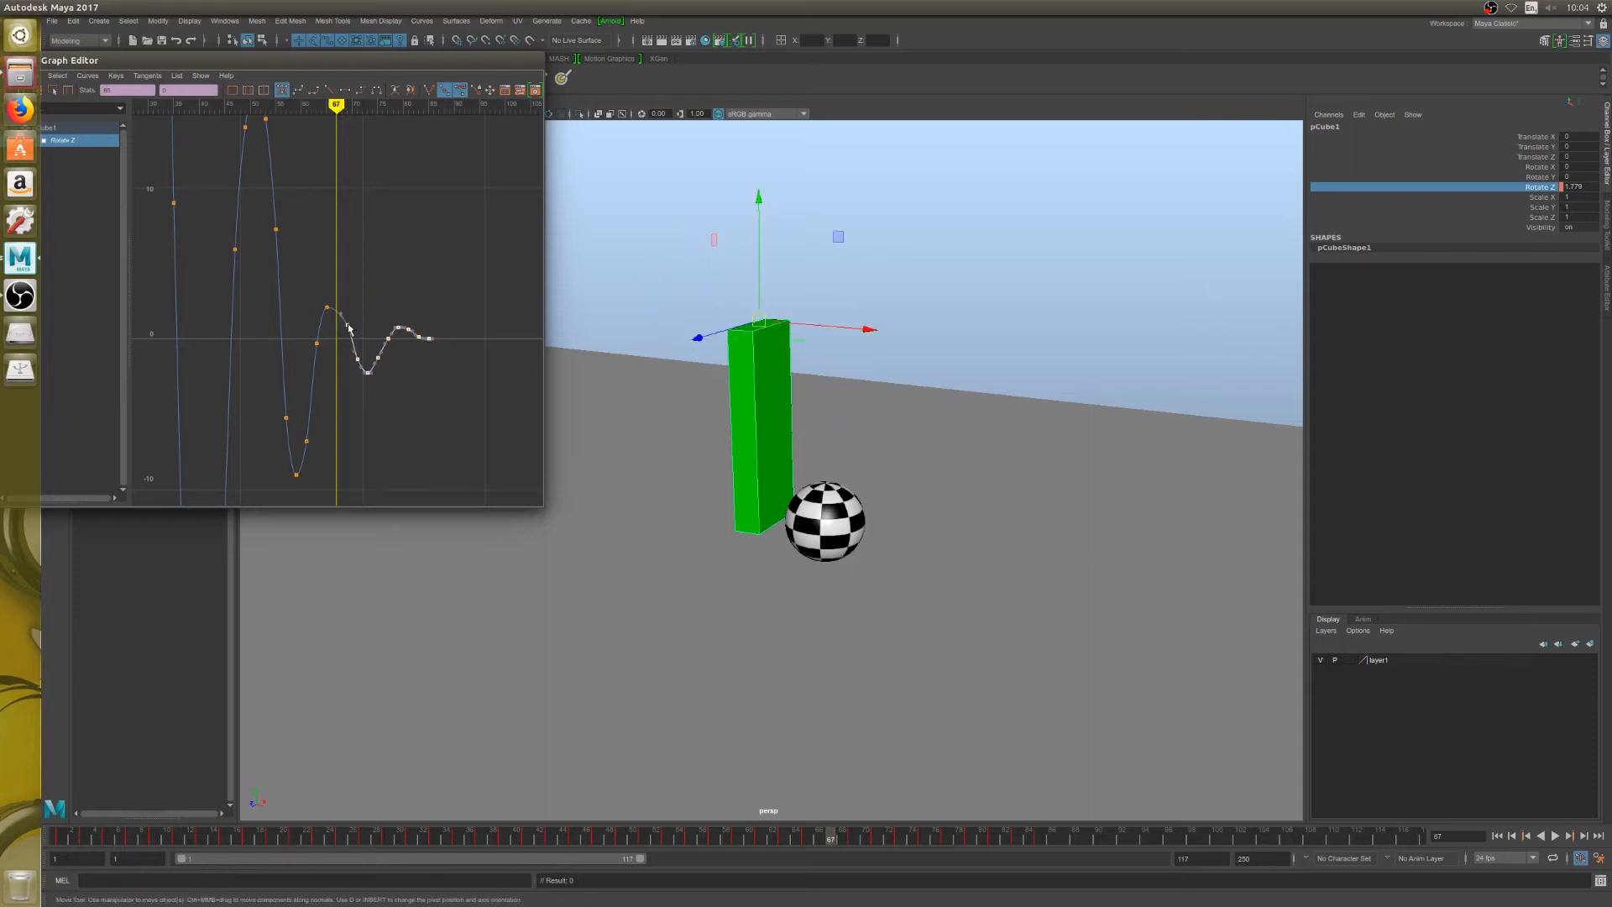
shift+middle_drag(342, 325, 337, 325)
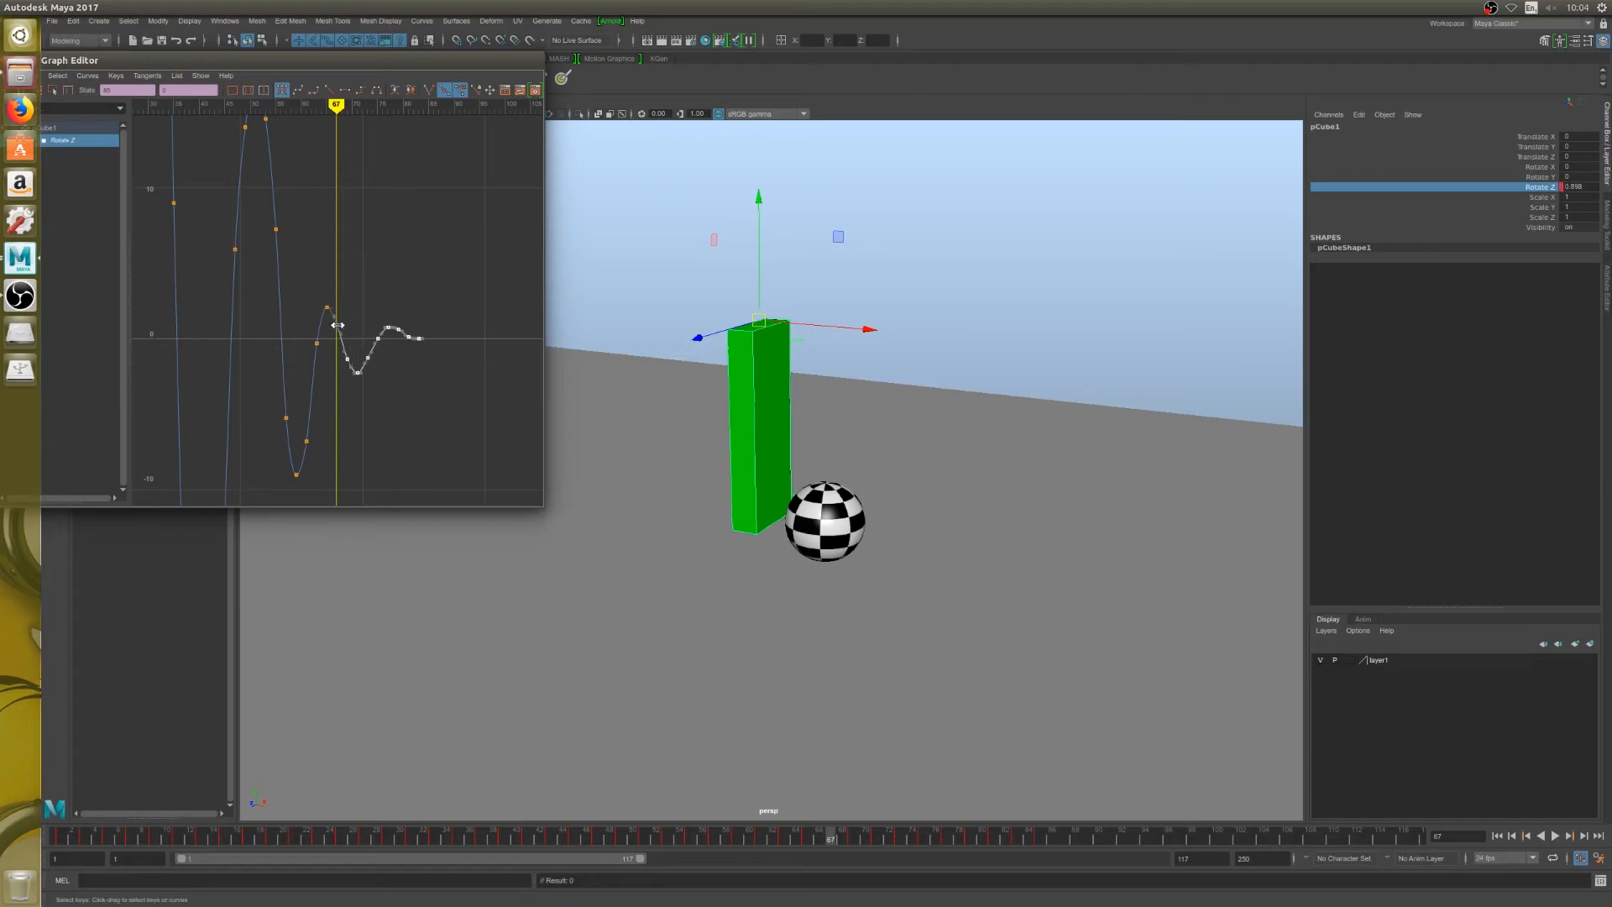
Step: Raise the block's Rotate Z key at frame 67 to about 1.6°
scroll(338, 334, up, 3)
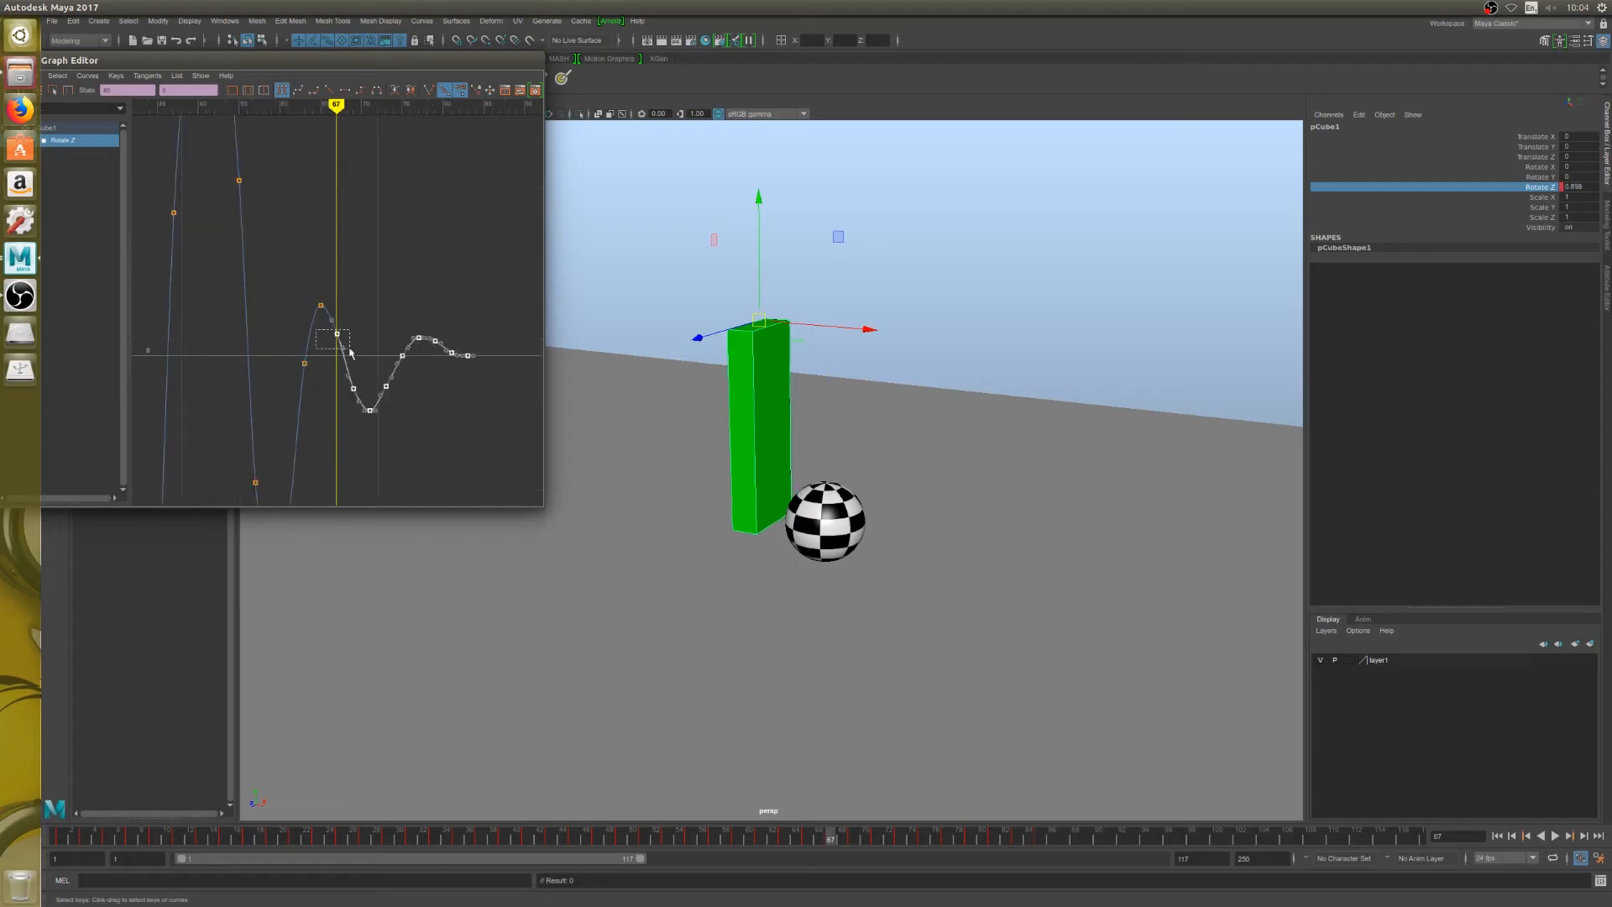
drag(351, 353, 351, 351)
shift+middle_drag(351, 337, 351, 325)
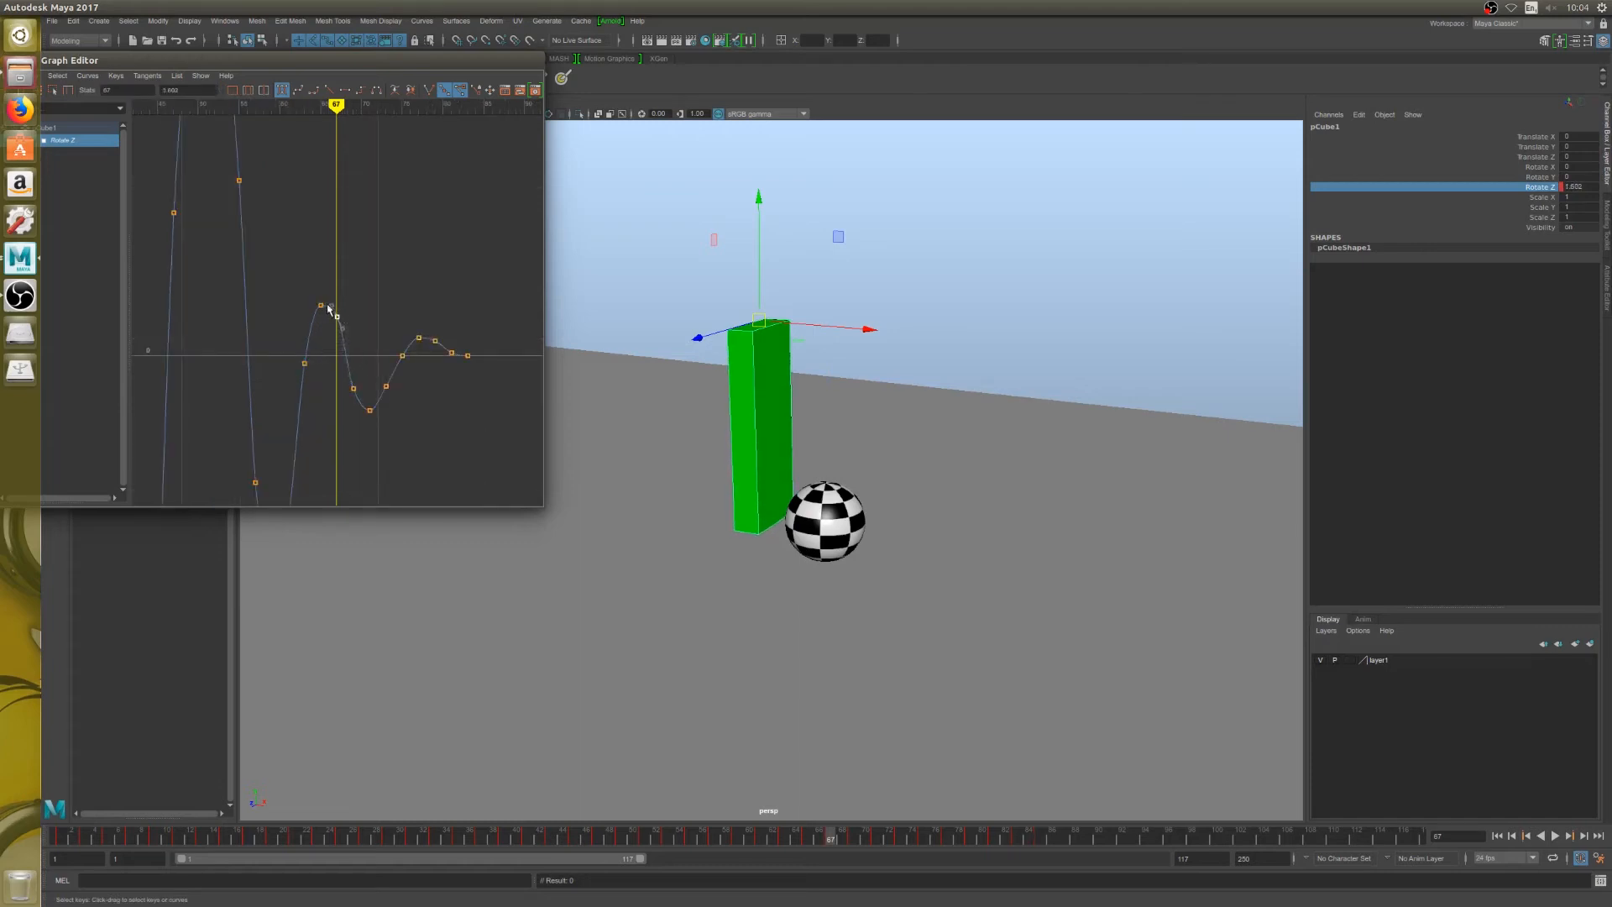
Step: Step frame by frame back and forth up to frame 75 and examine the block's settling motion against the Rotate Z curve
key(alt+period)
key(alt+period)
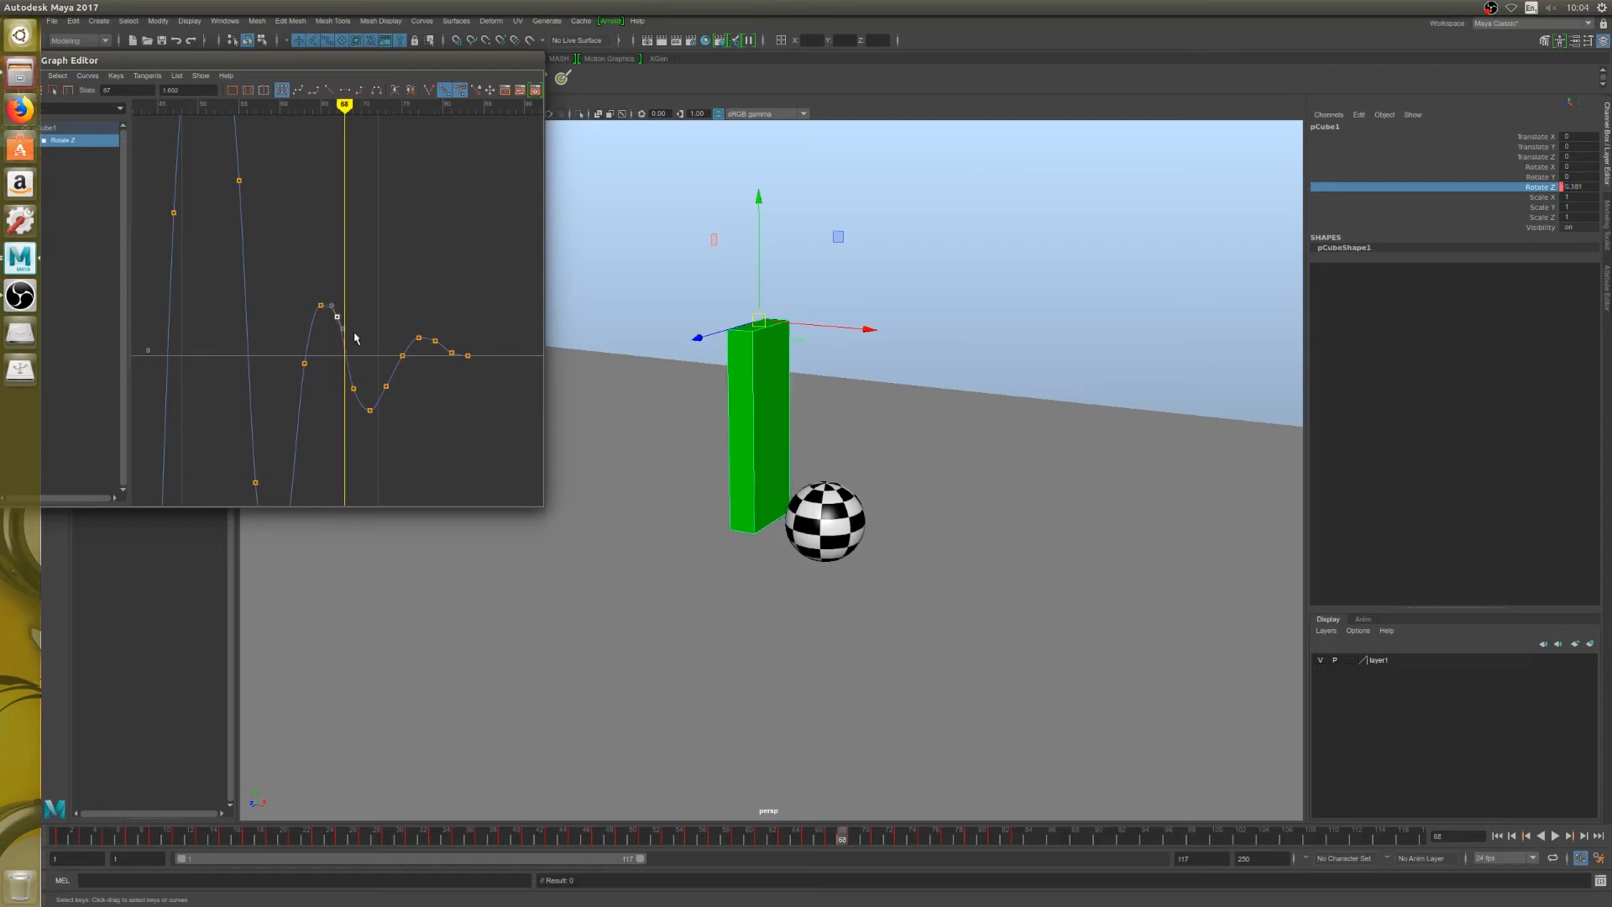
key(alt+comma)
key(alt+comma)
key(alt+comma)
key(alt+comma)
key(alt+period)
key(alt+period)
key(alt+period)
key(alt+period)
key(alt+period)
key(alt+period)
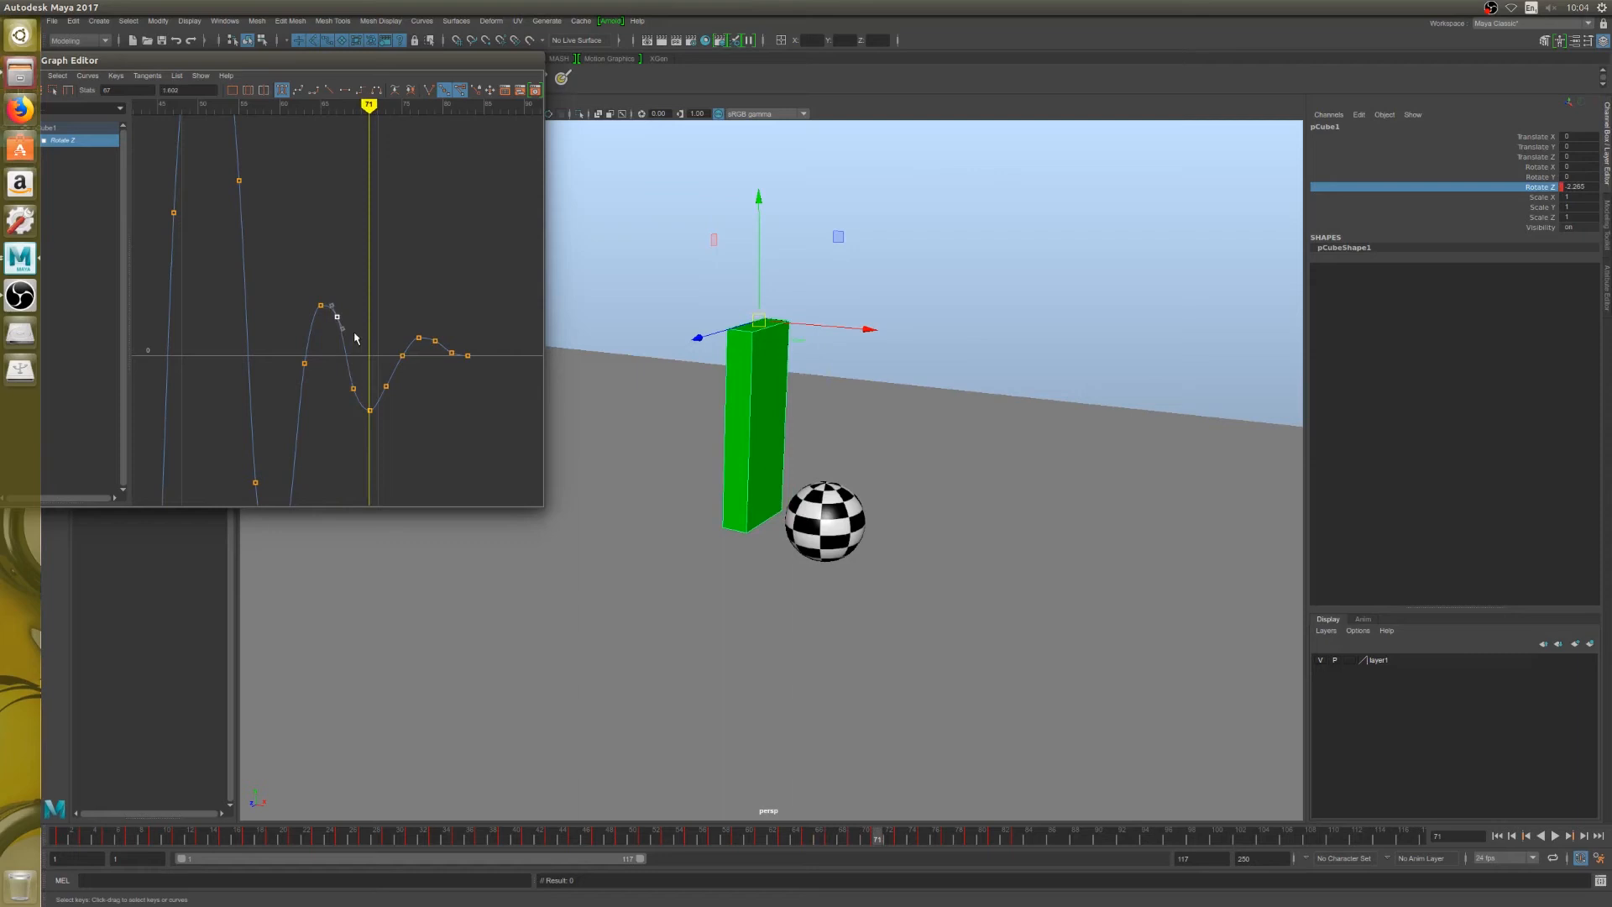
key(alt+period)
key(alt+period)
key(alt+period)
key(alt+period)
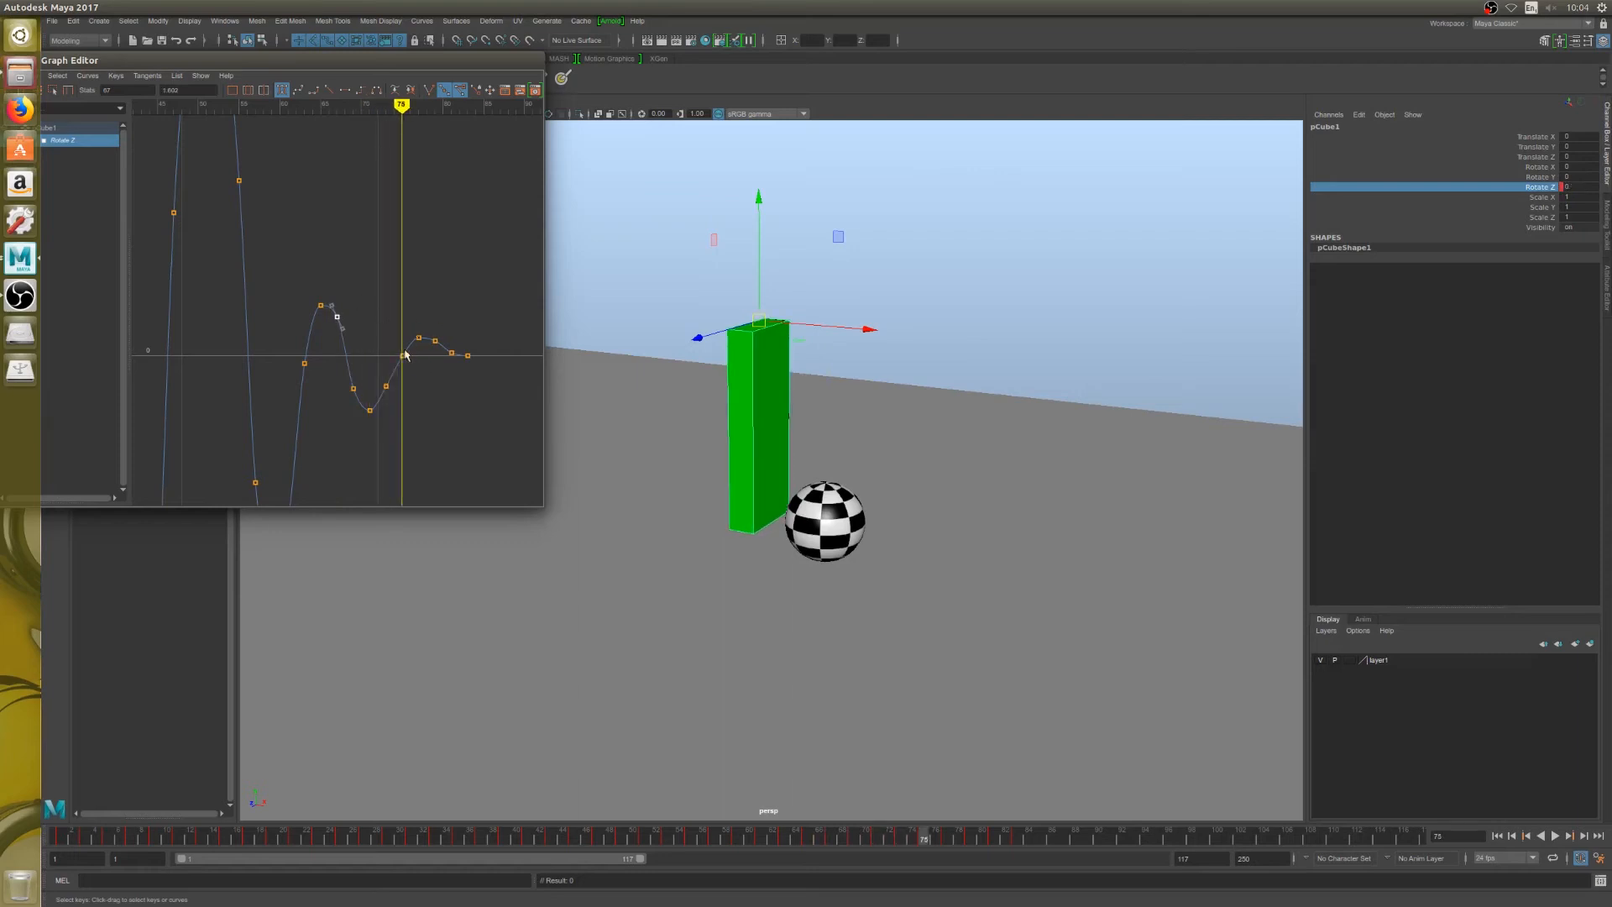
Step: Delete the block's Rotate Z key at frame 75 and move the keys after it two frames earlier
key(Delete)
drag(413, 335, 401, 406)
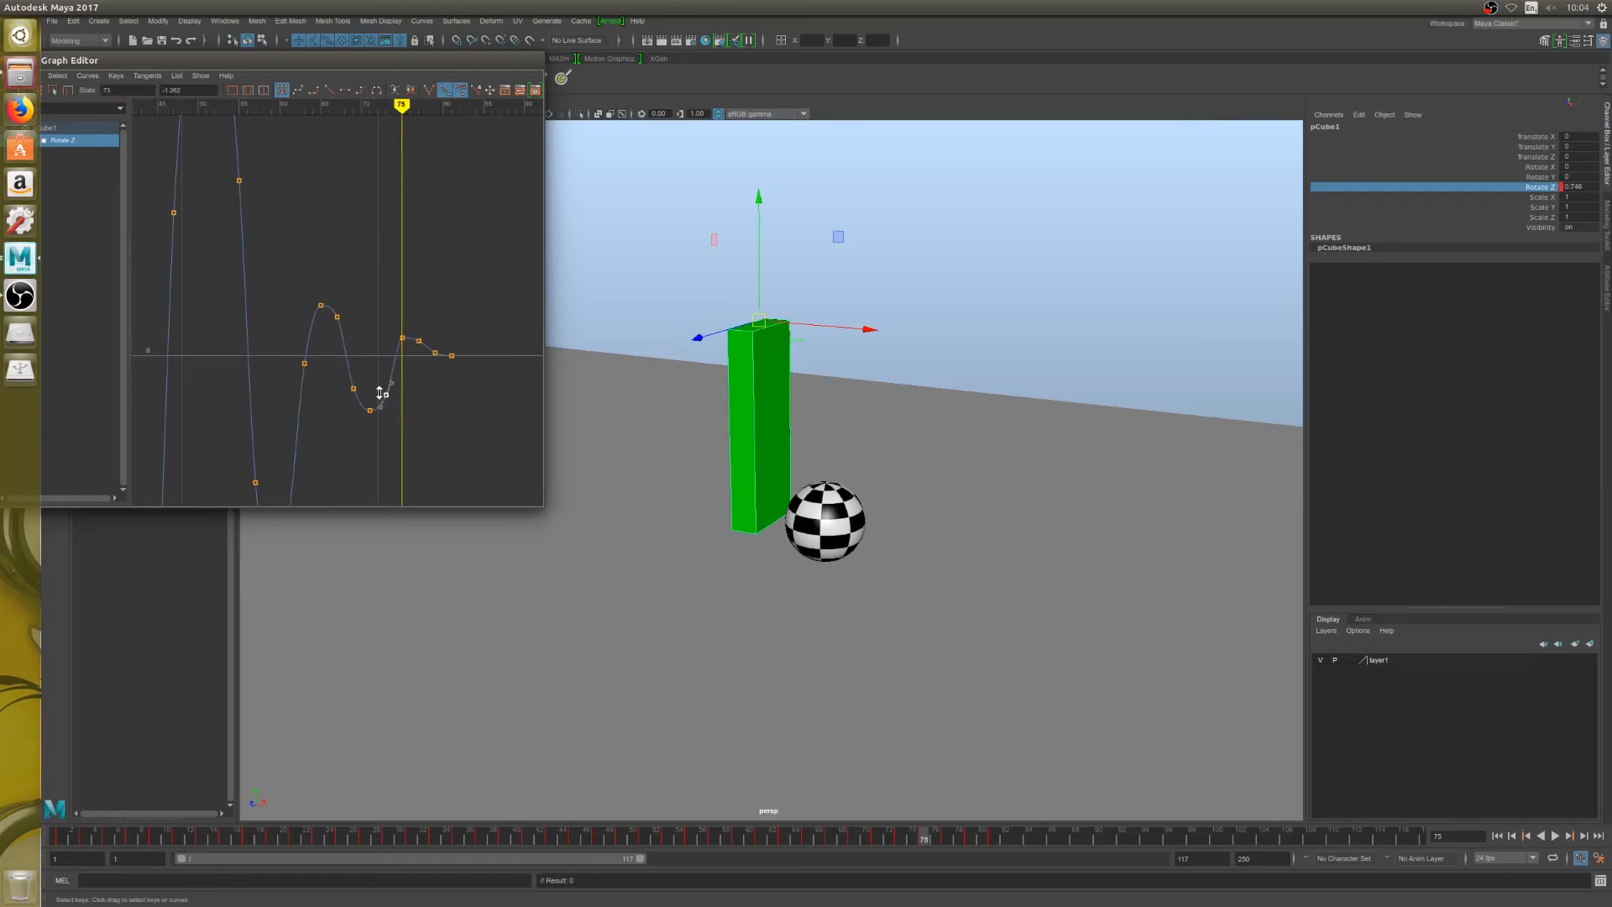
Step: Raise the Rotate Z key at frame 75 to about 0.9° and make the dip across frames 69 to 73 shallower, especially at frame 71
drag(410, 356, 407, 327)
drag(324, 367, 409, 409)
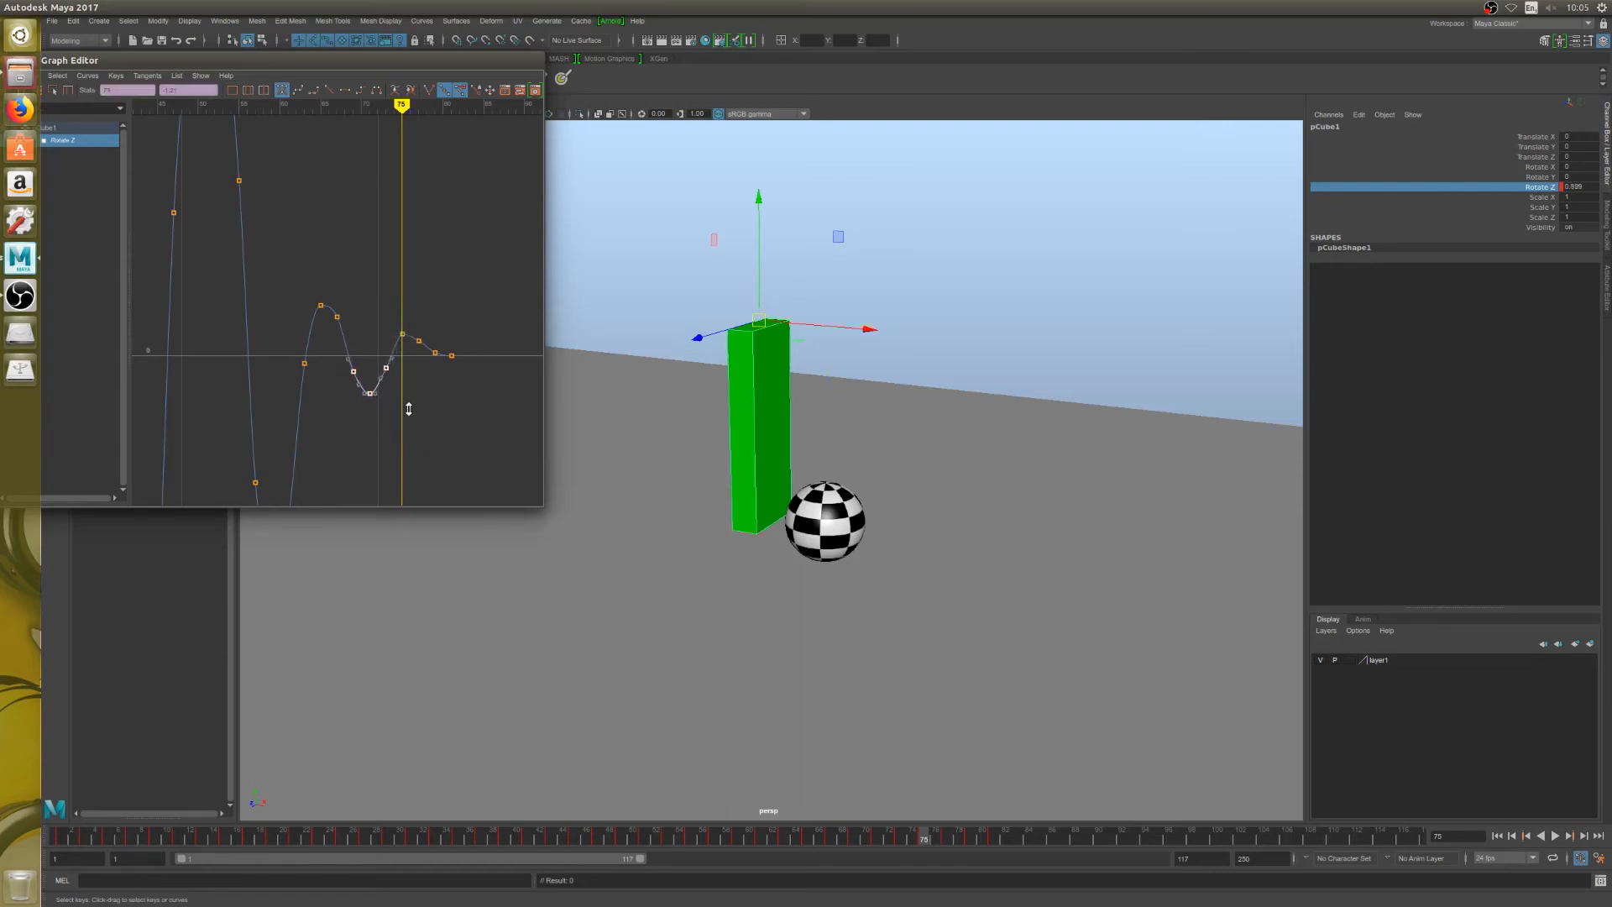
scroll(410, 407, up, 3)
drag(425, 472, 369, 418)
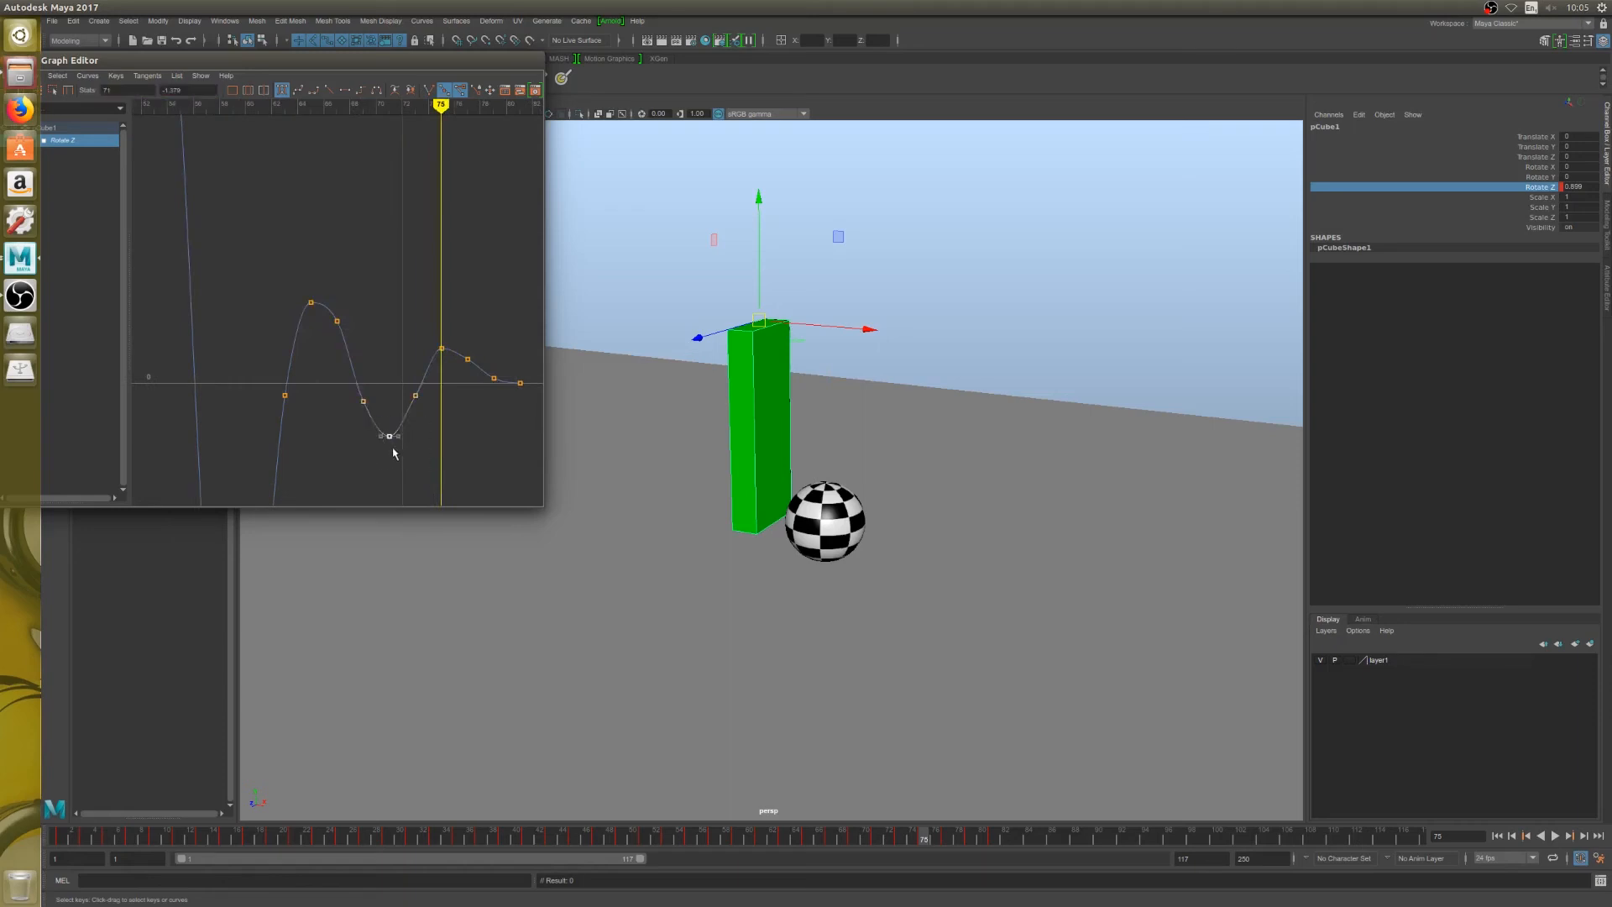
shift+middle_drag(391, 442, 389, 424)
Step: Delete the Rotate Z keys at frames 77 and 79, and move the final zero key to frame 77
key(period)
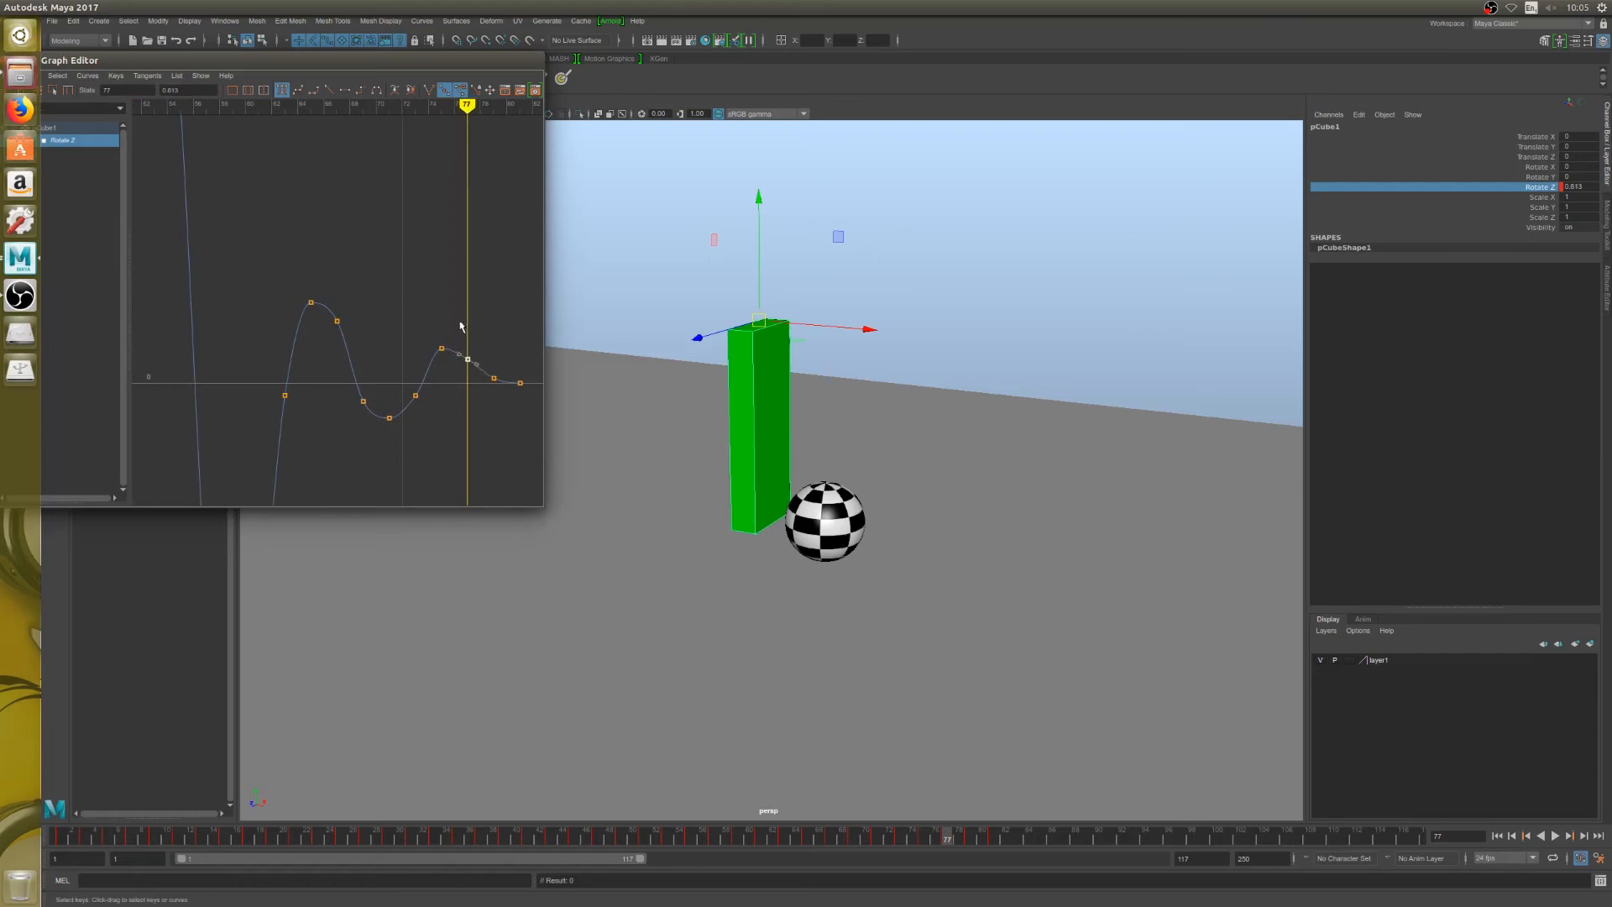
drag(460, 326, 509, 403)
key(Delete)
click(521, 383)
shift+middle_drag(519, 401, 463, 400)
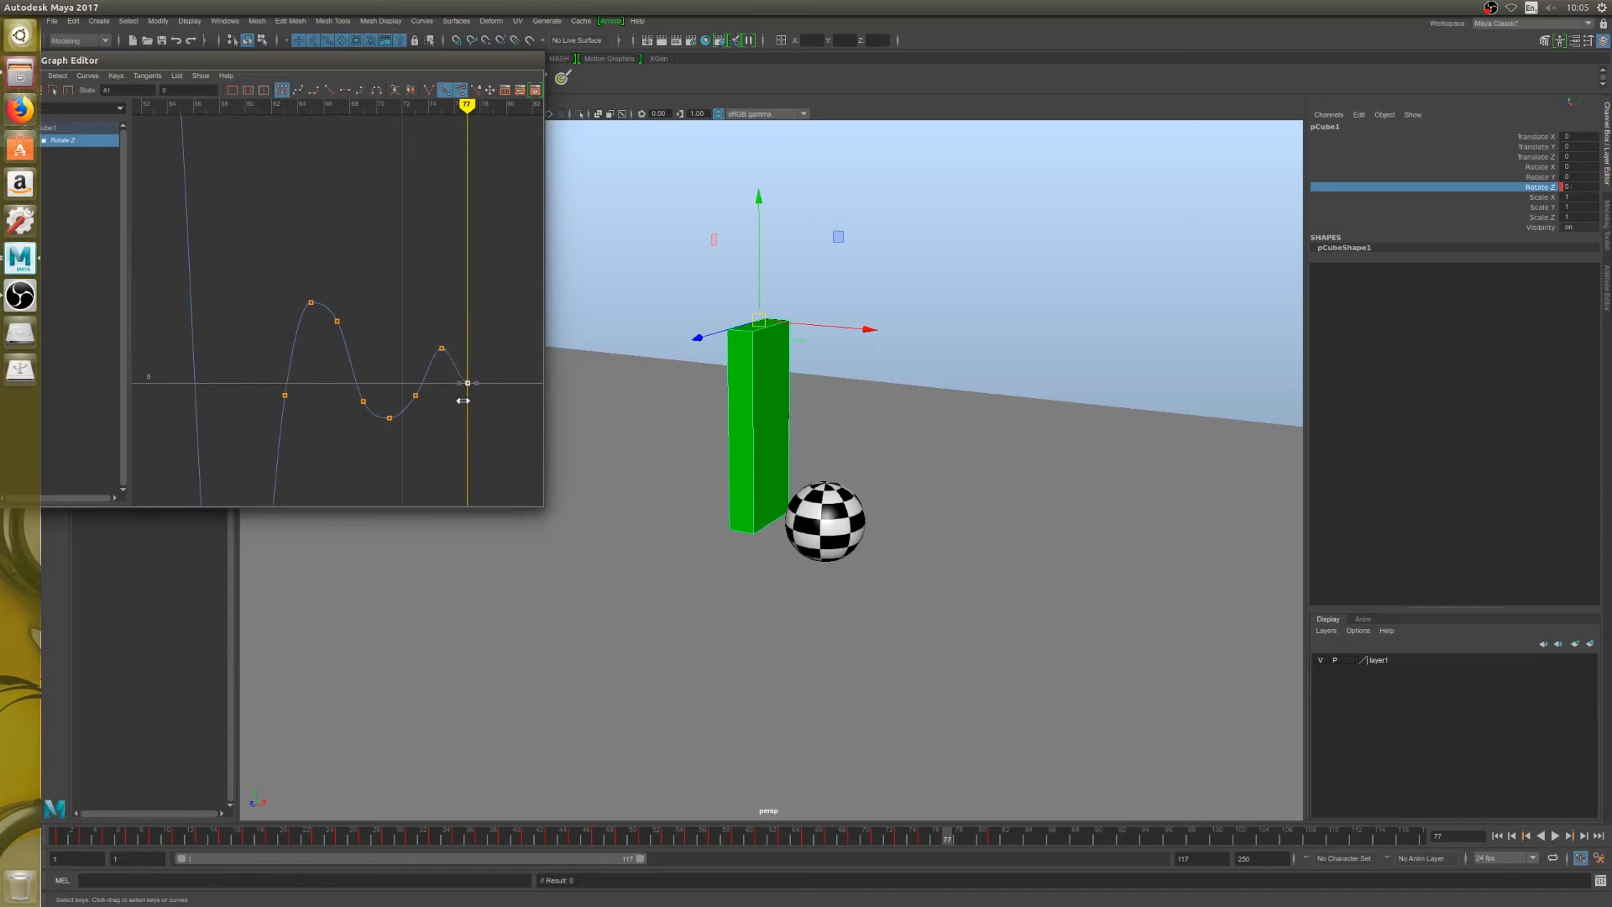
Step: Lower the Rotate Z key at frame 75 closer to zero to soften the last swing
drag(411, 316, 461, 363)
shift+middle_drag(451, 366, 451, 379)
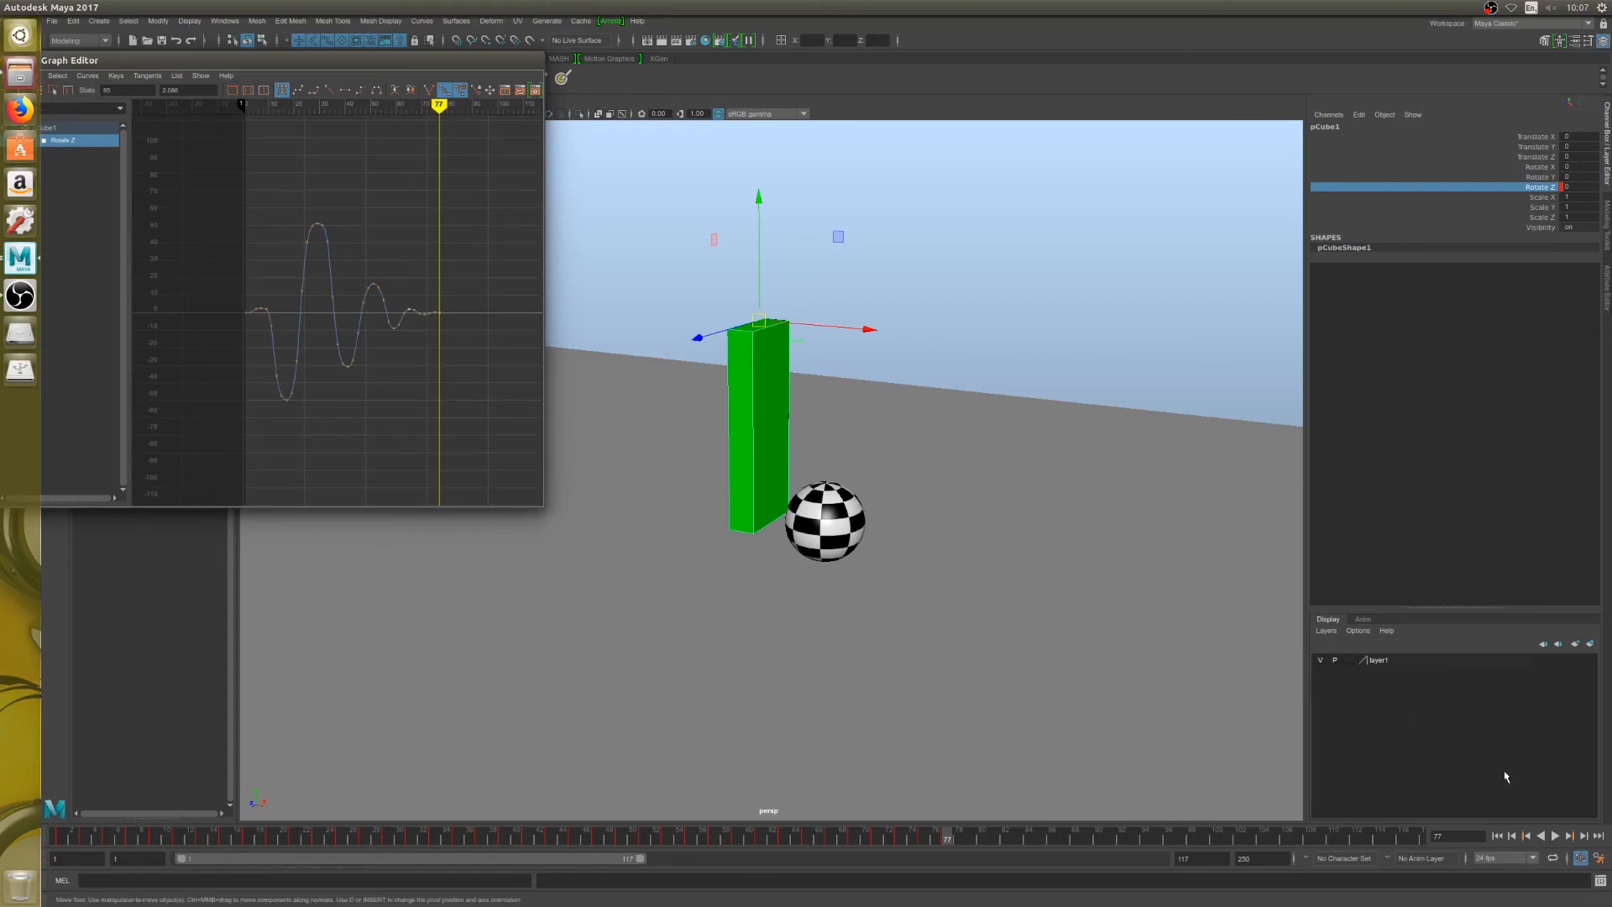
Step: Play the animation twice from frame 1 to check the block's full swing and settling, stopping each playback
click(1498, 836)
click(1555, 836)
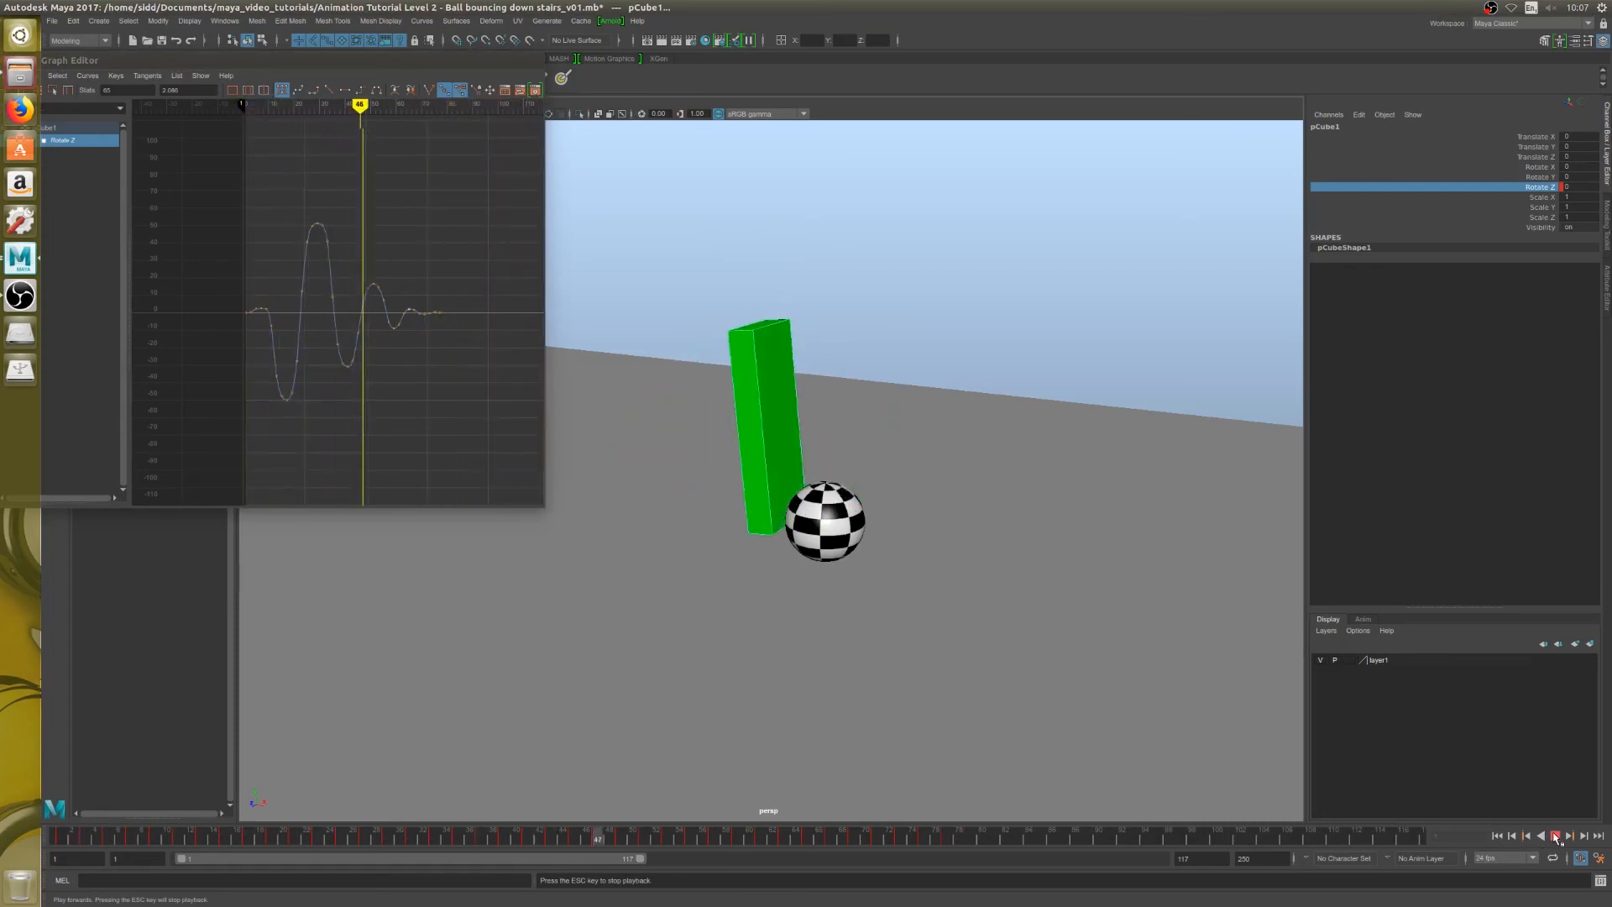
click(1555, 837)
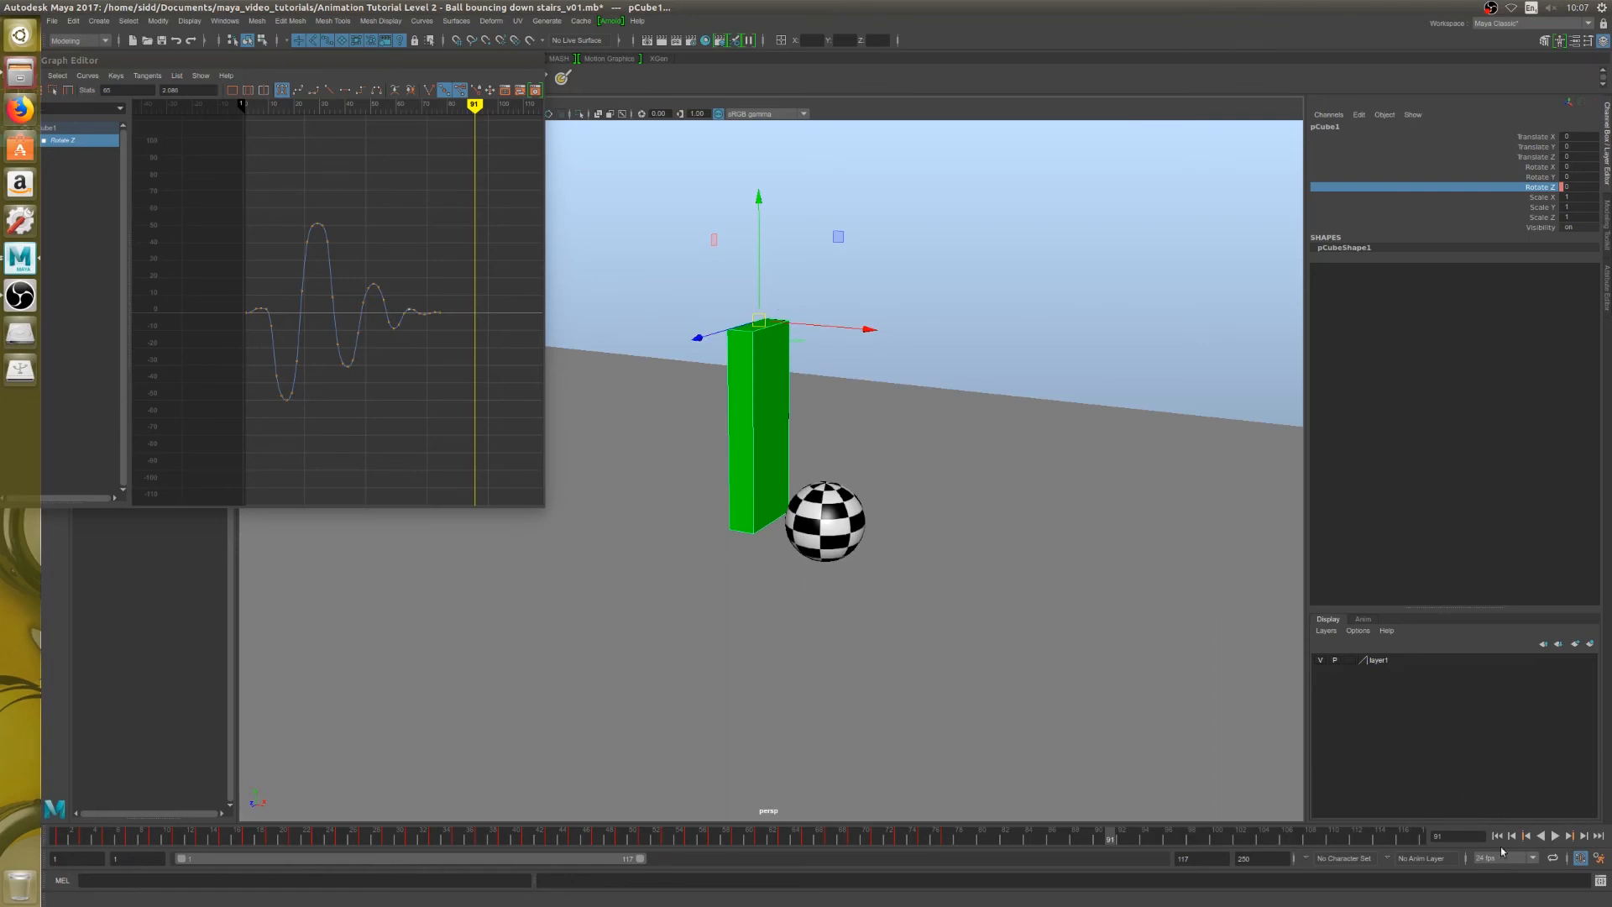
click(1497, 836)
click(1556, 837)
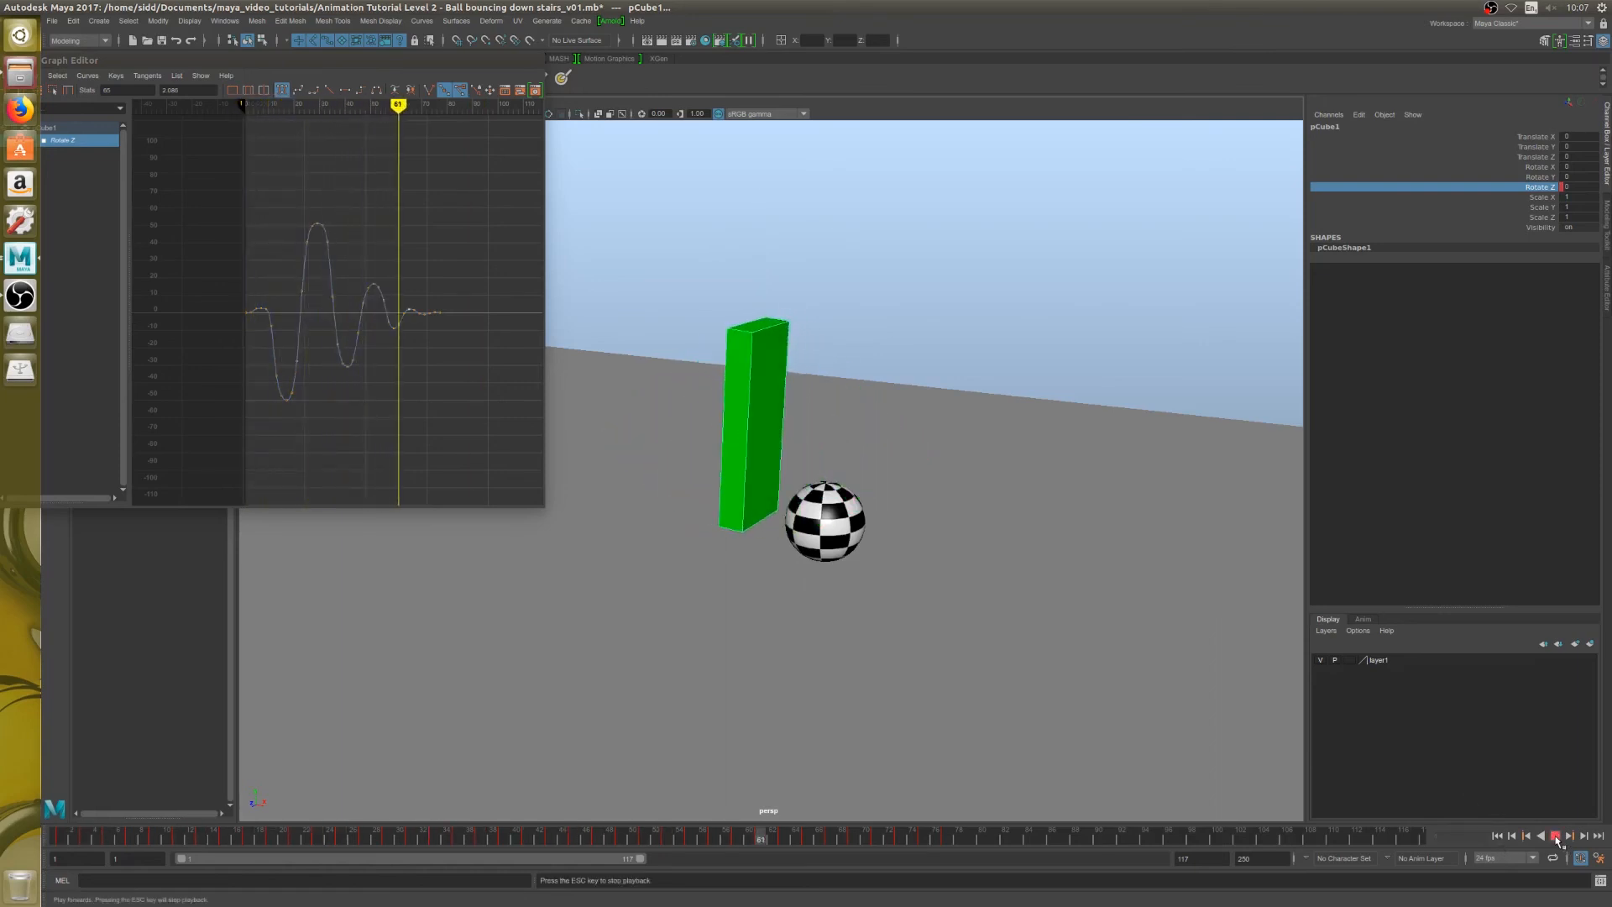
click(1555, 837)
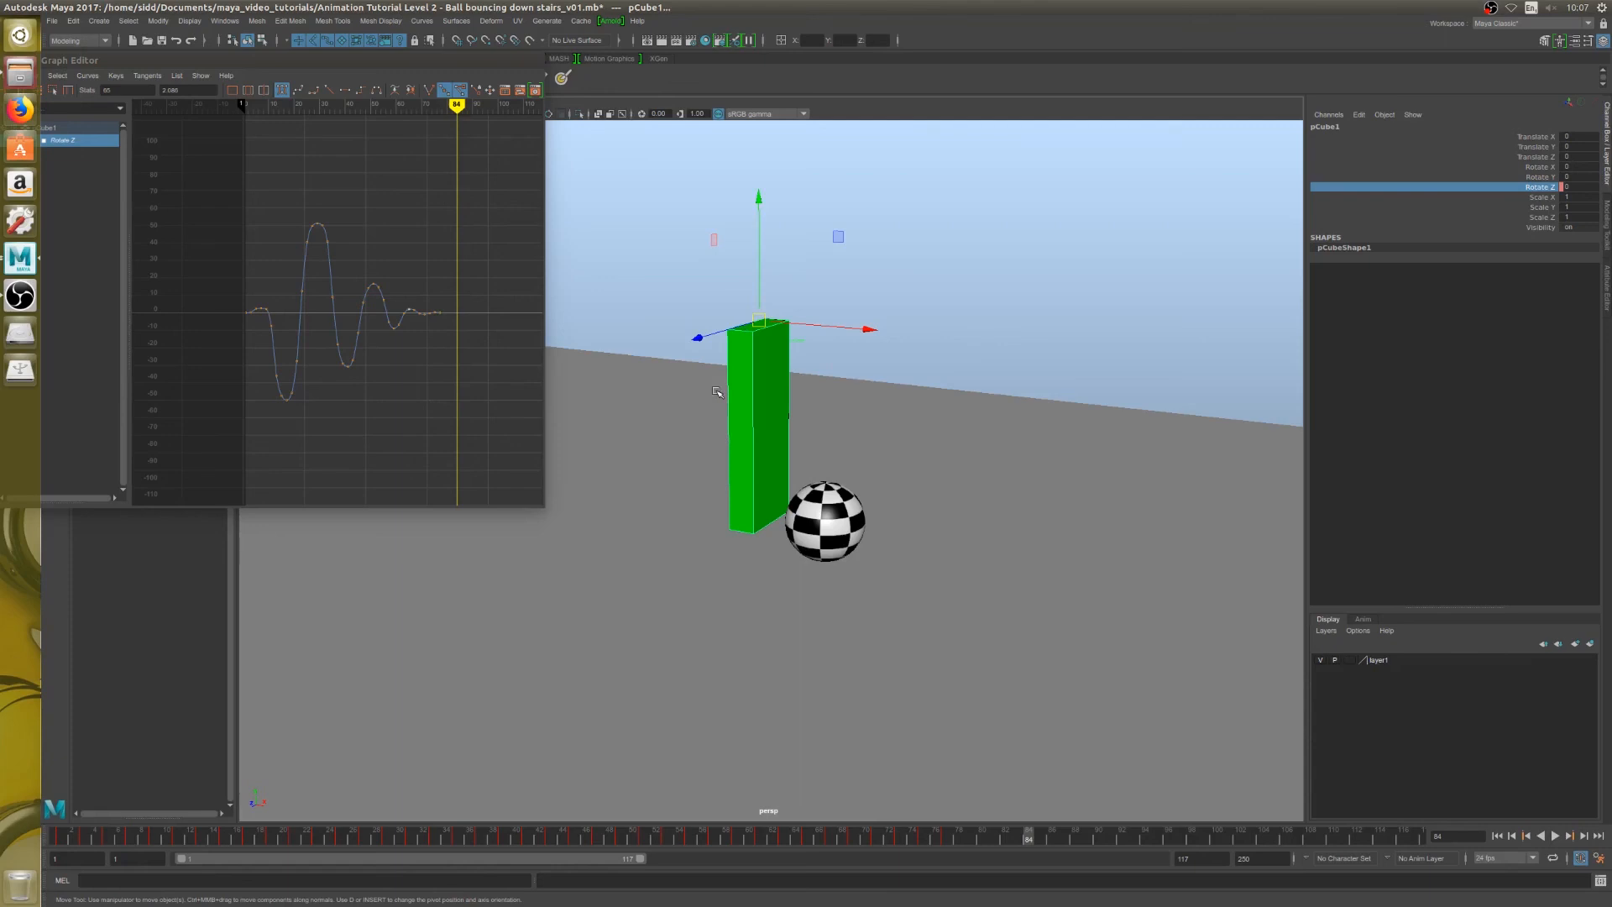
Step: Scrub the timeline from the start to frame 72 with the block selected to review its swing beside the ball, and deselect it
alt+drag(718, 392, 786, 372)
click(792, 370)
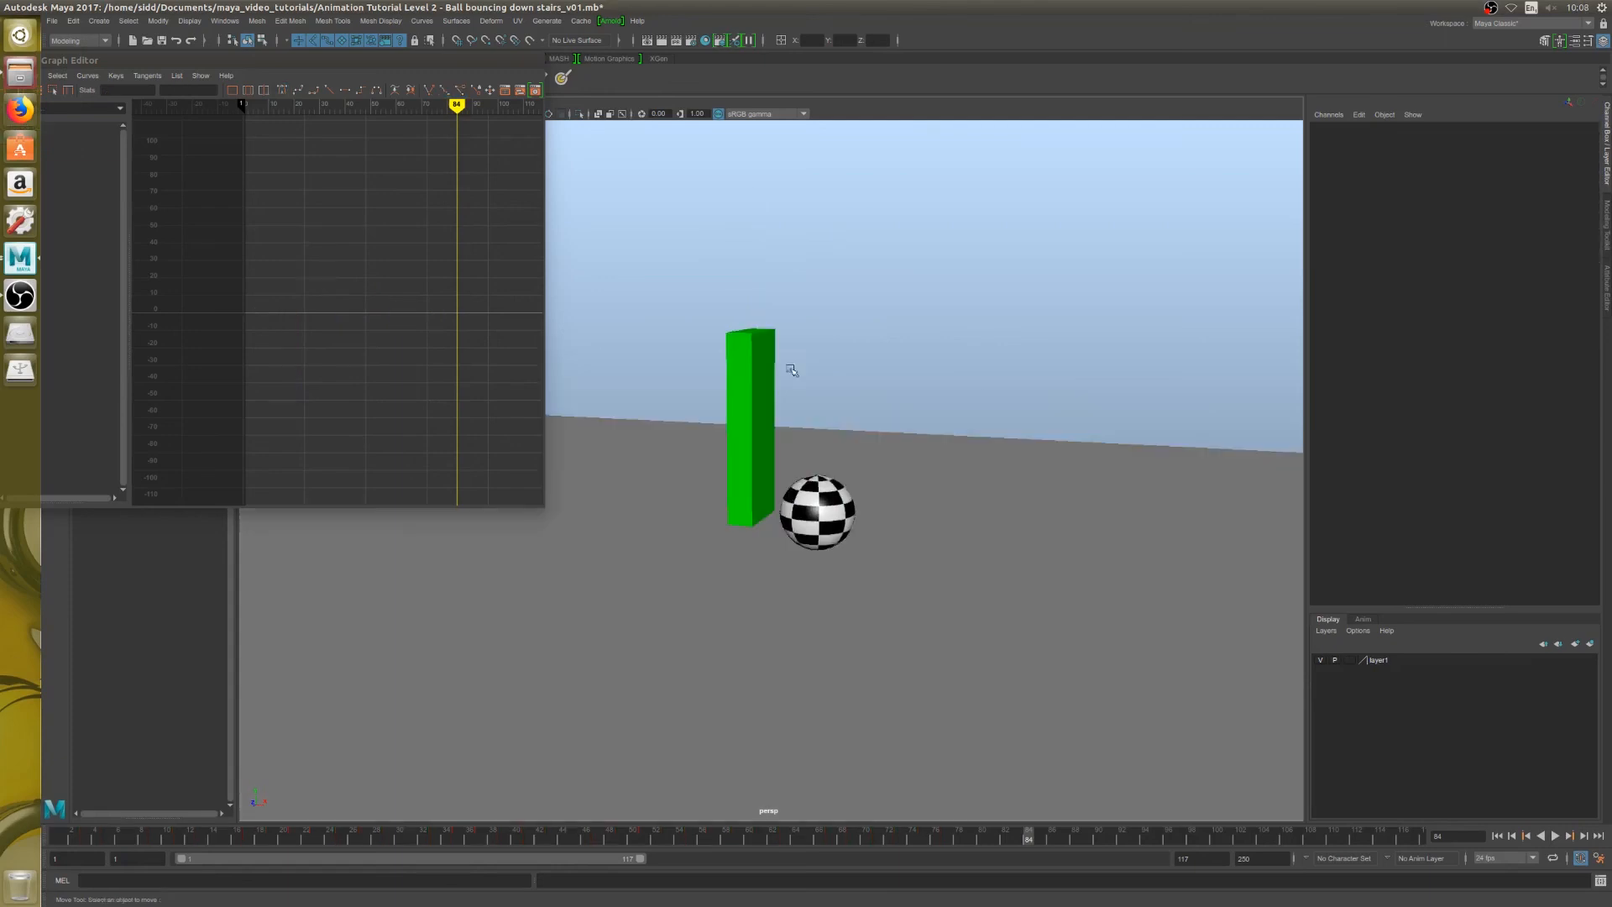
click(763, 354)
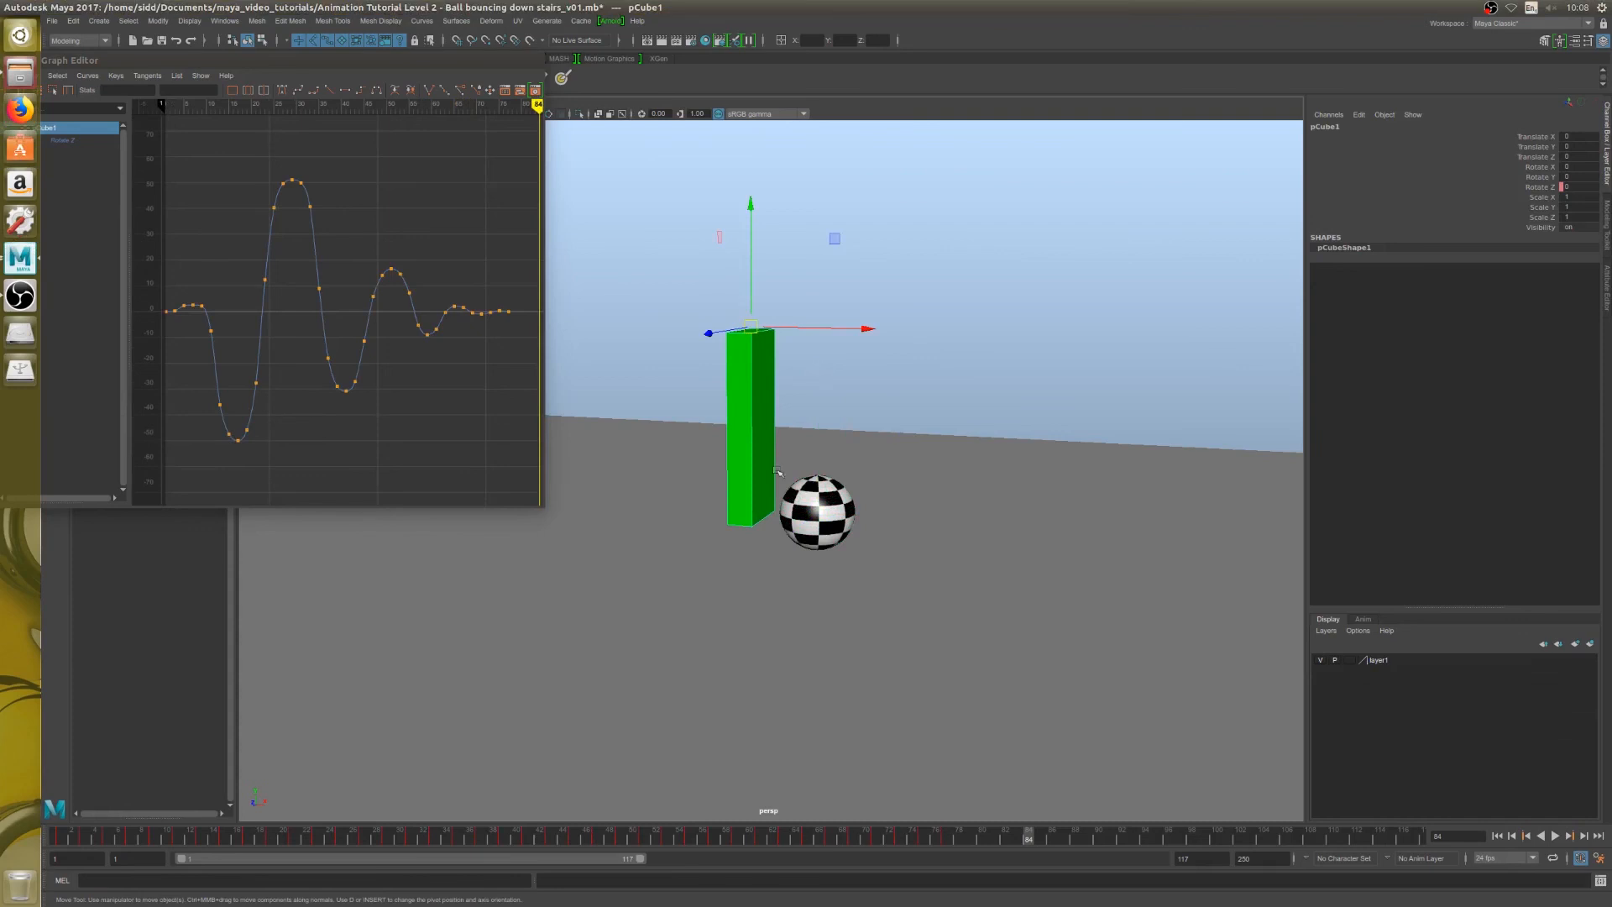
drag(986, 836, 388, 841)
drag(48, 840, 899, 634)
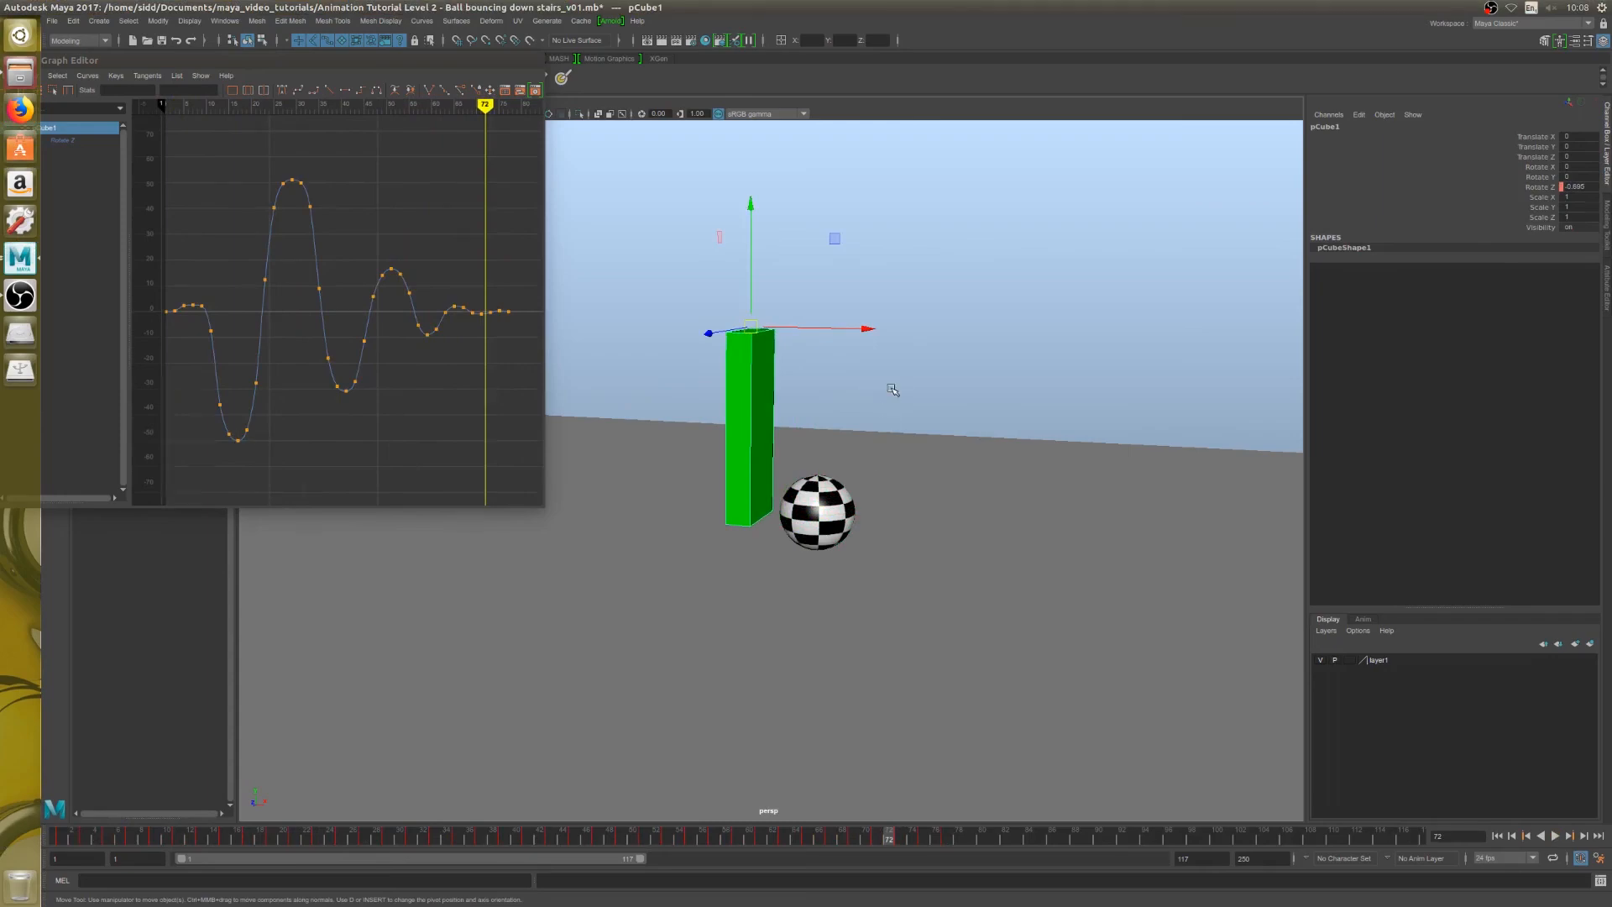
click(893, 389)
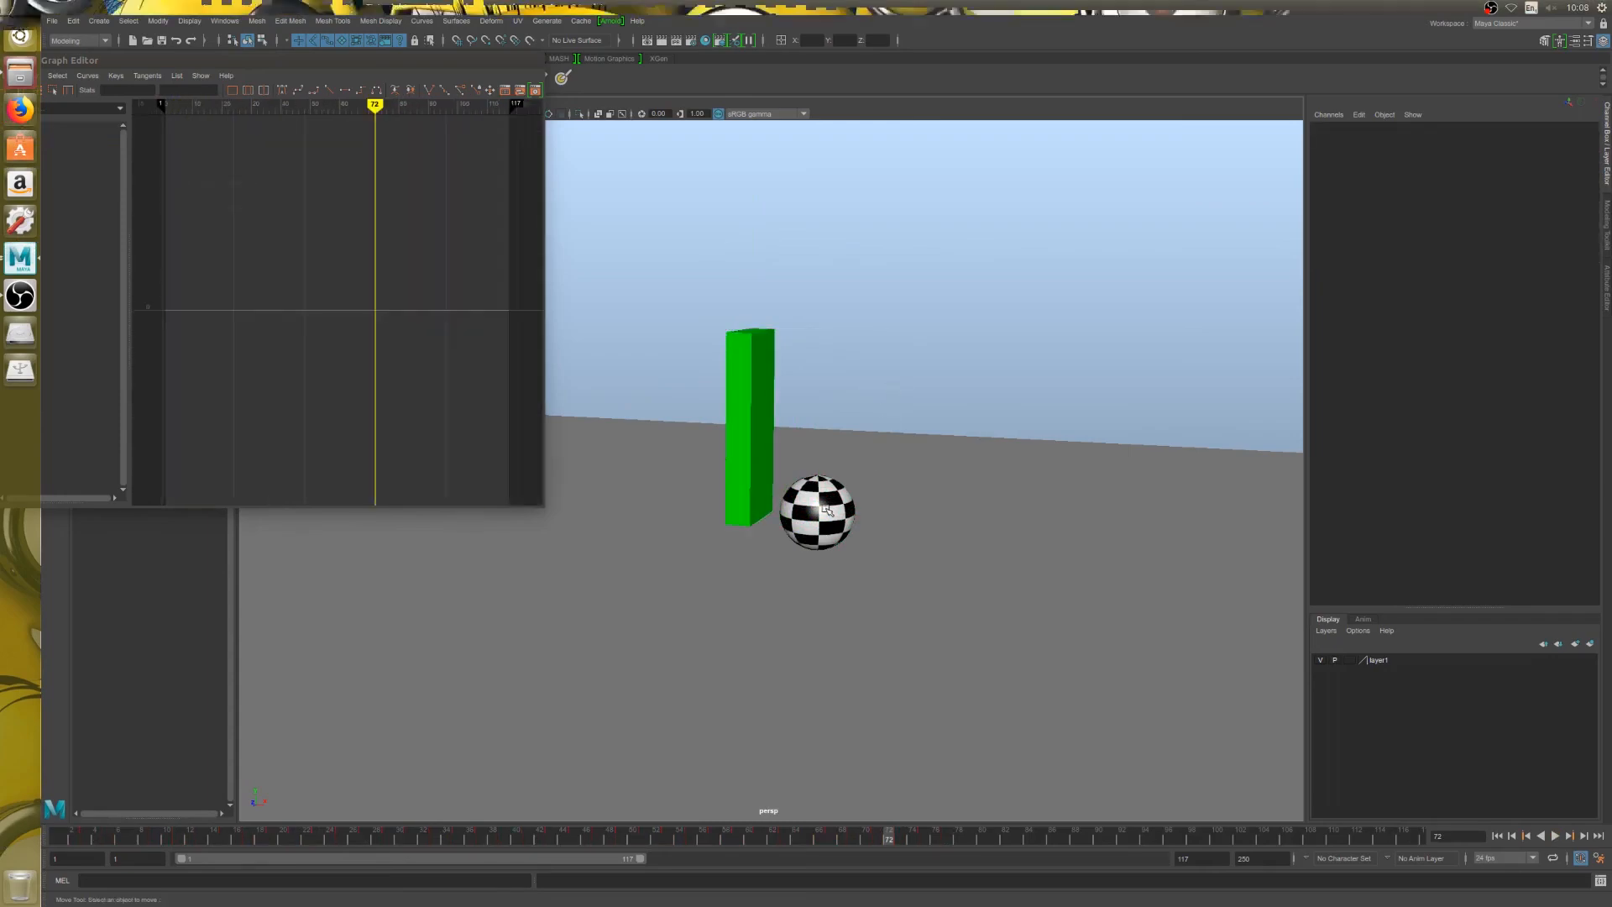